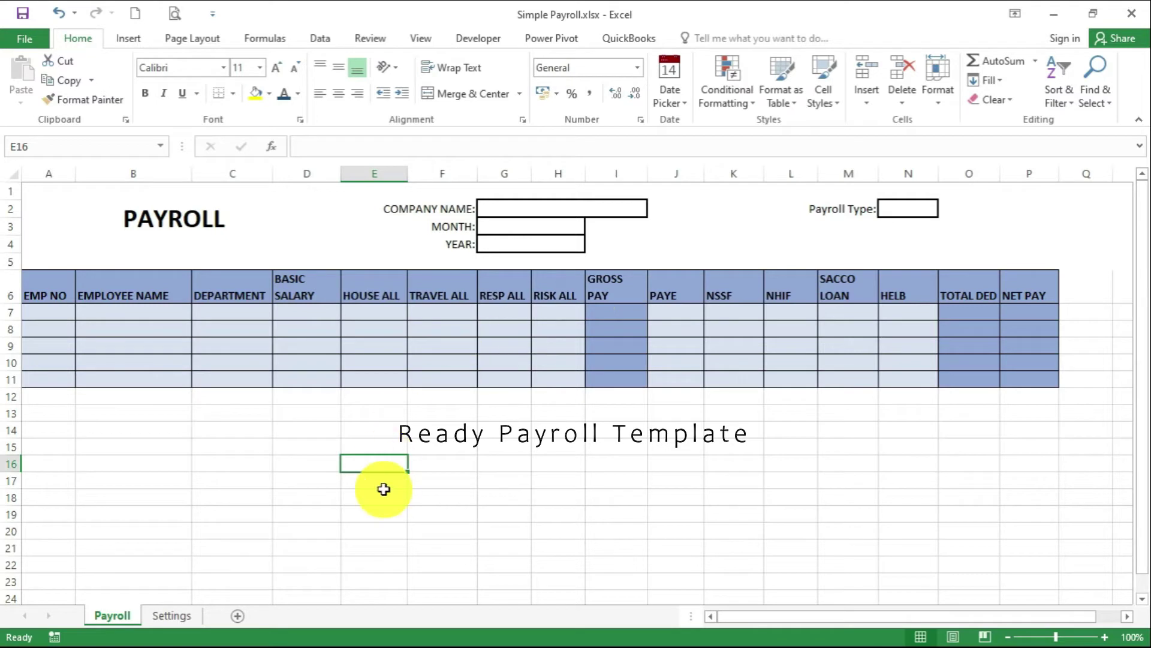
On the Settings sheet, list Departments: Accounts, Administration, Customer service, Procurement, Sales; autofit column A
left_click(195, 624)
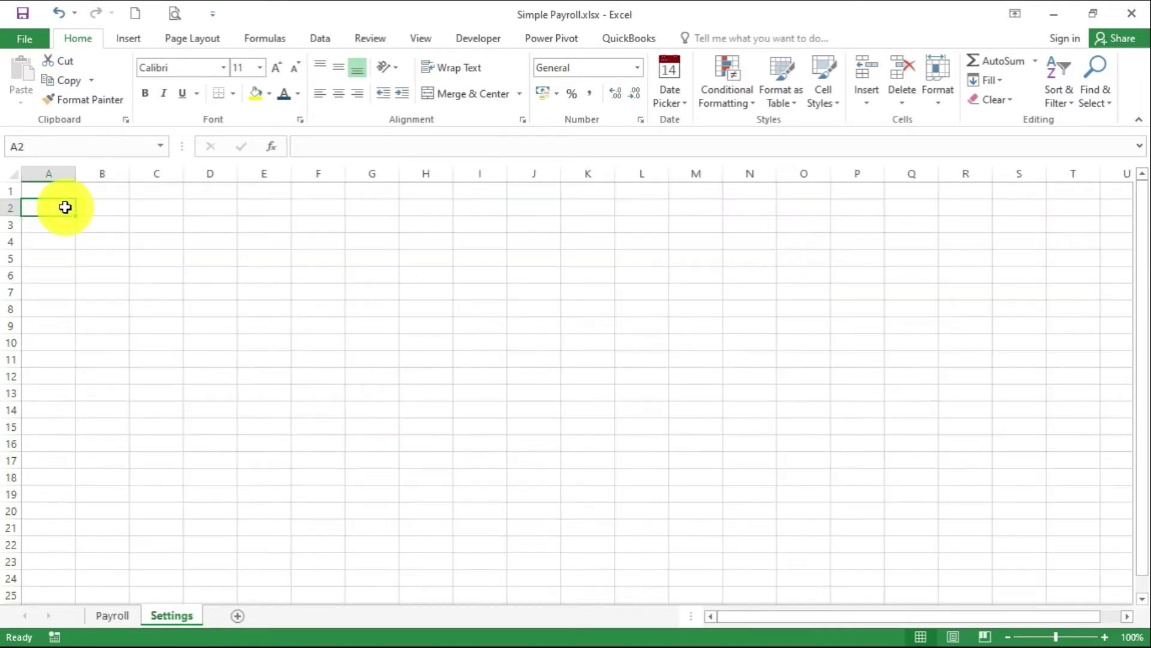
type("De")
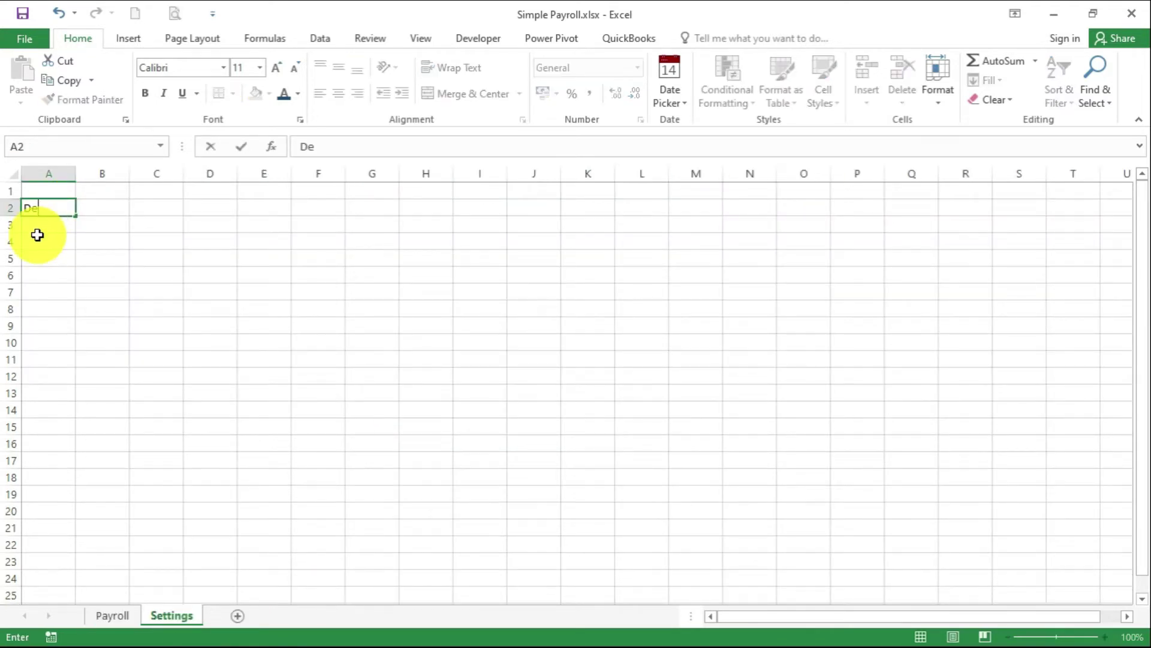
type("partment")
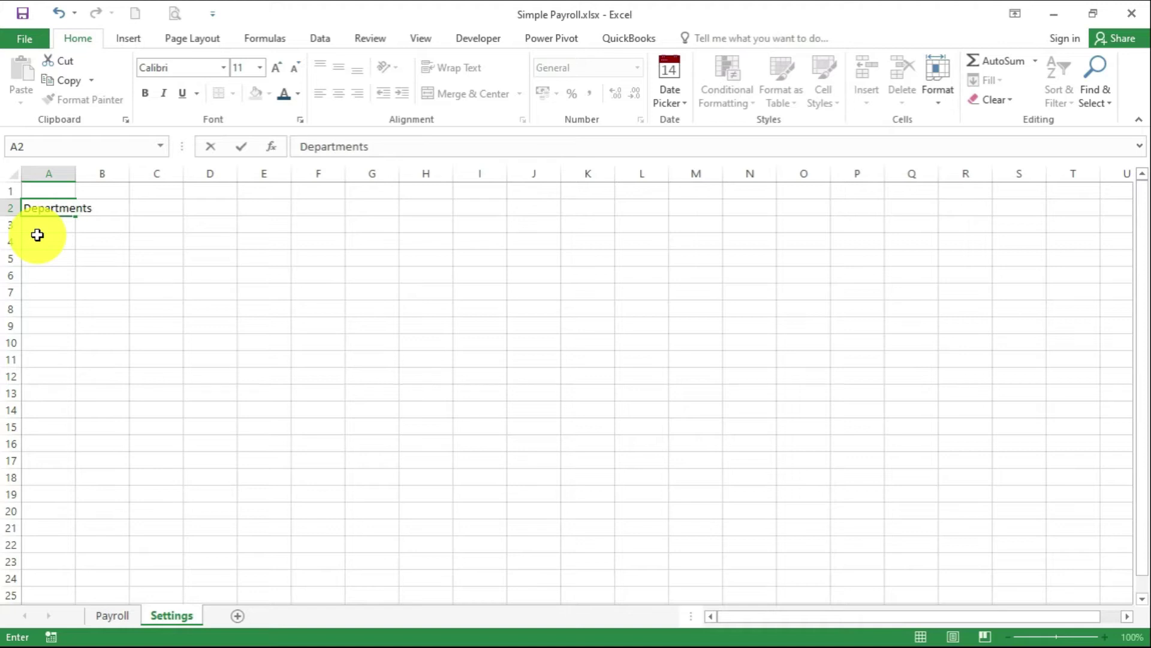
type("s")
left_click(37, 235)
type("Accoun")
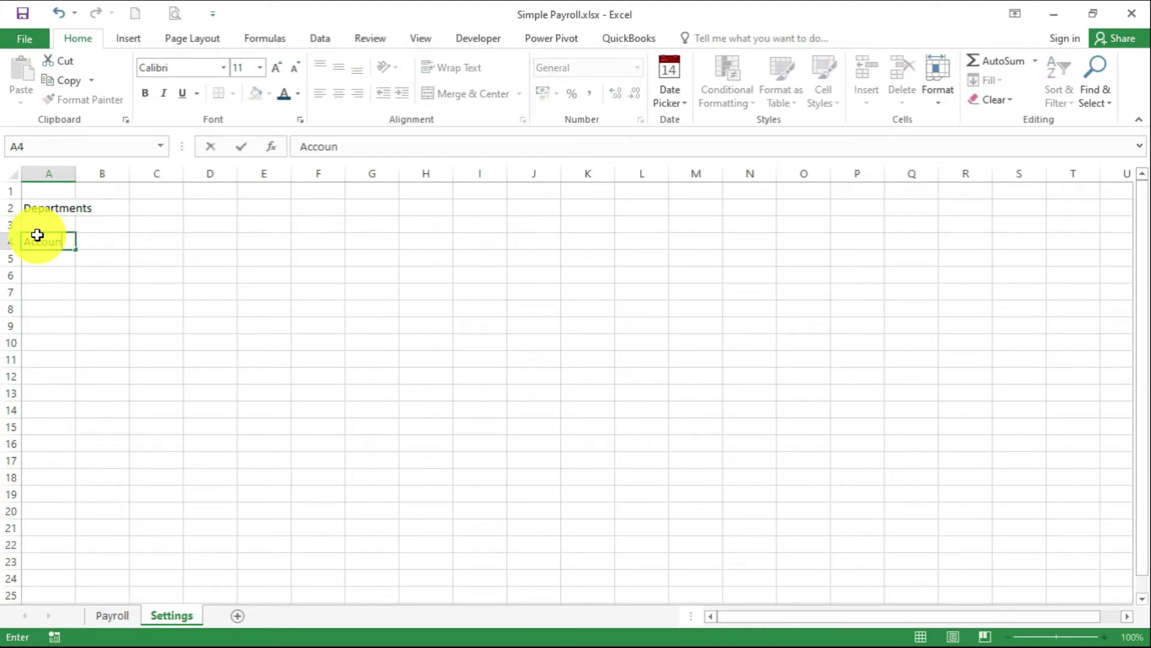
type("ts")
key("Return")
type("Administration")
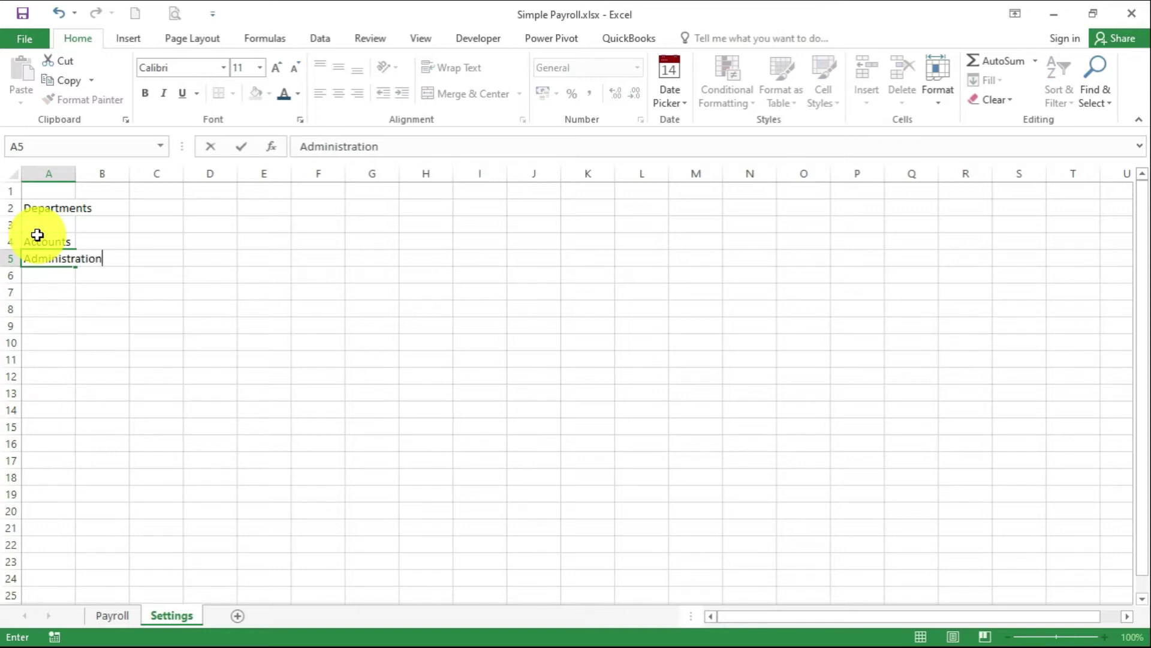
key("Return")
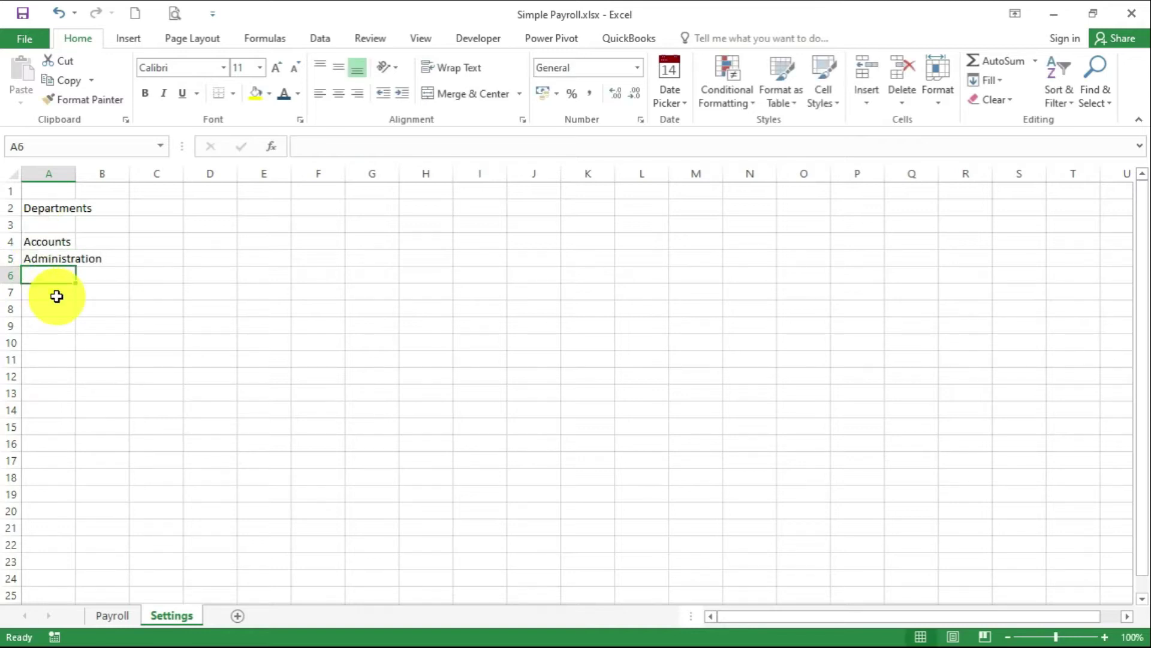
type("Customer s")
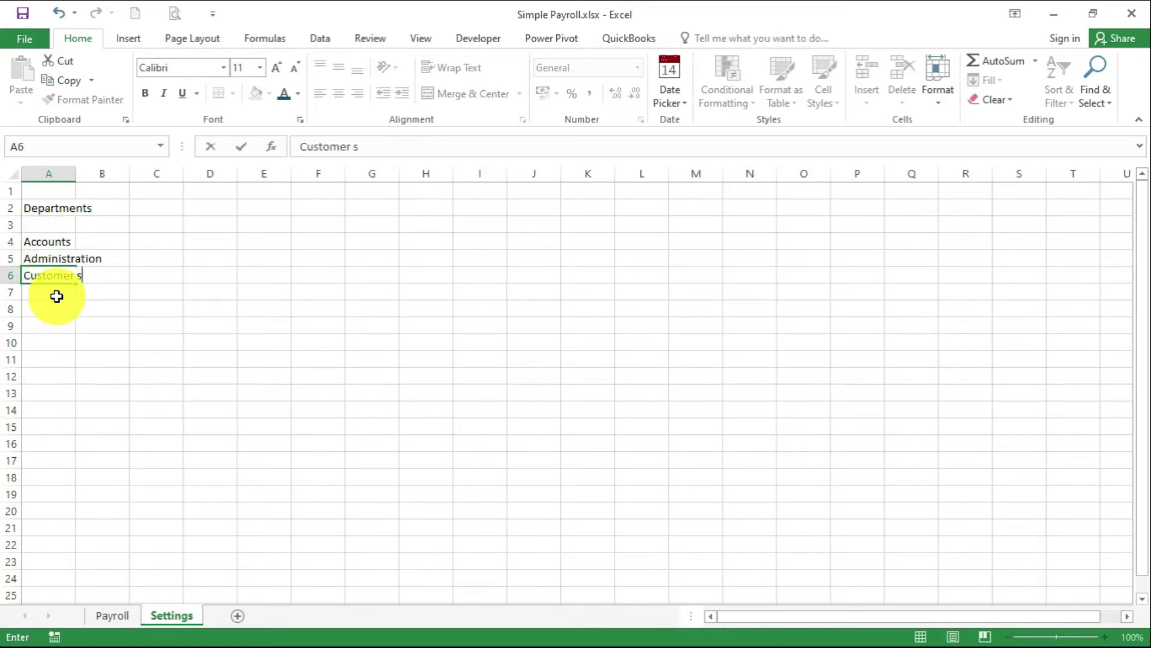
type("ervice")
key("Return")
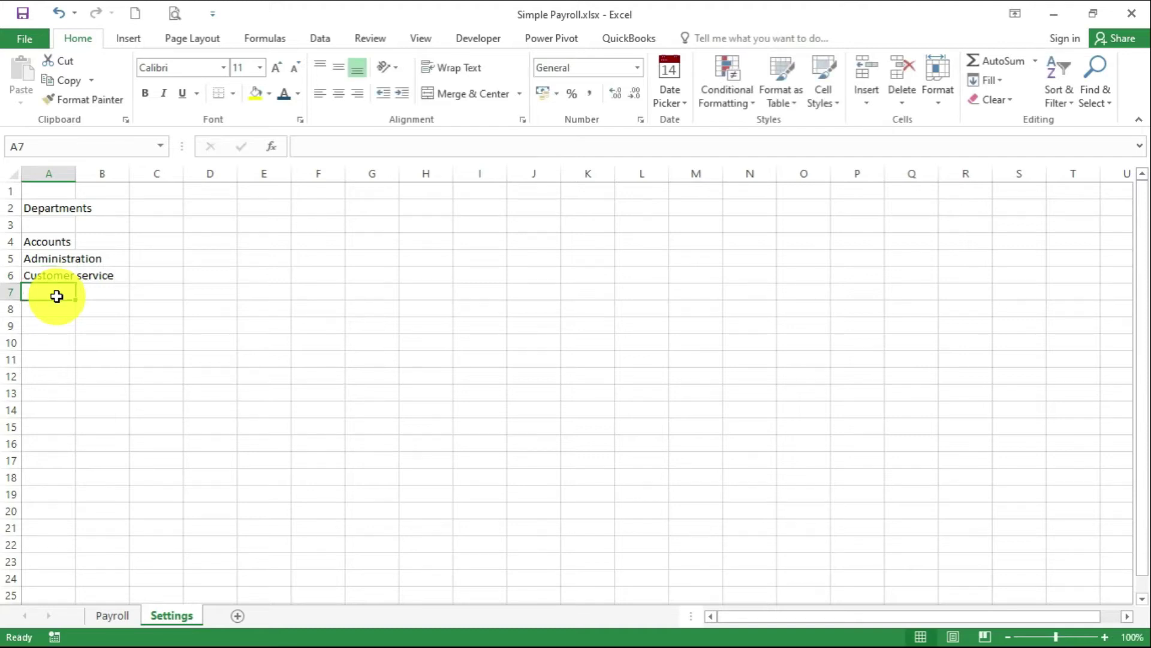
type("Procurement")
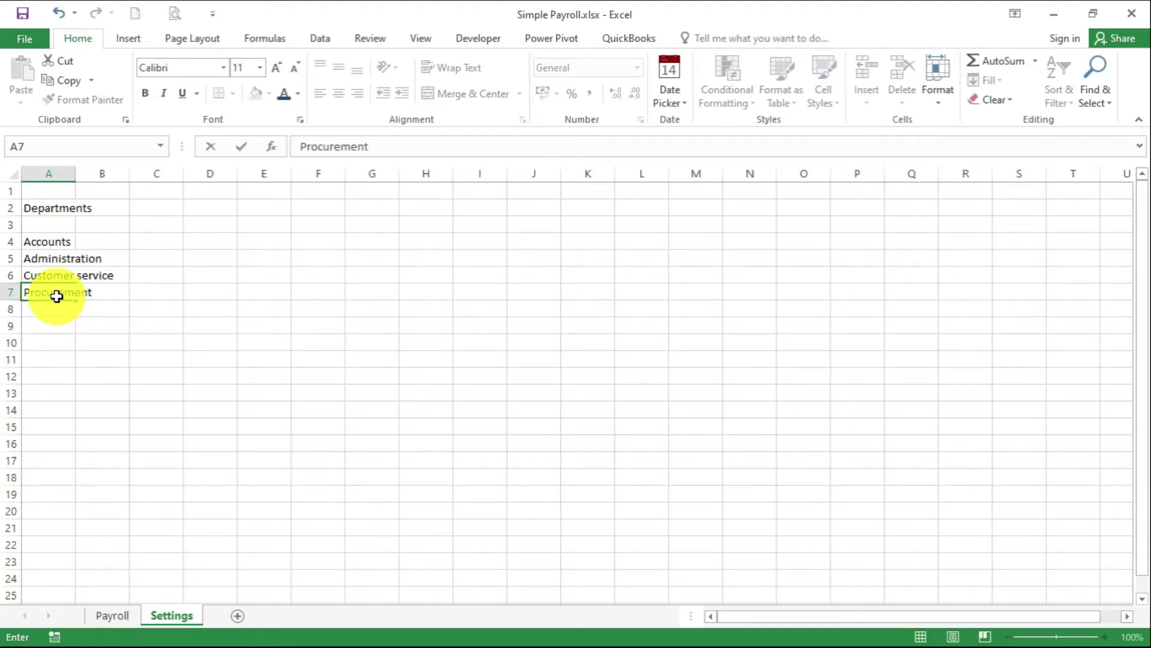
key("Return")
type("Sales")
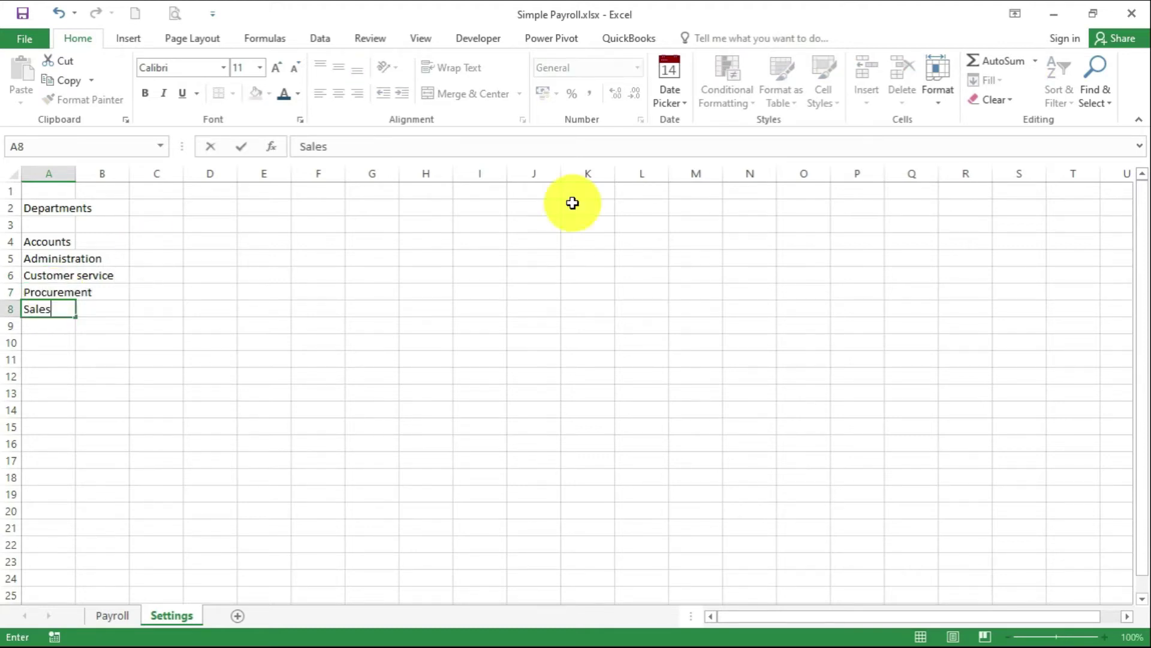
left_click(329, 291)
double_click(76, 173)
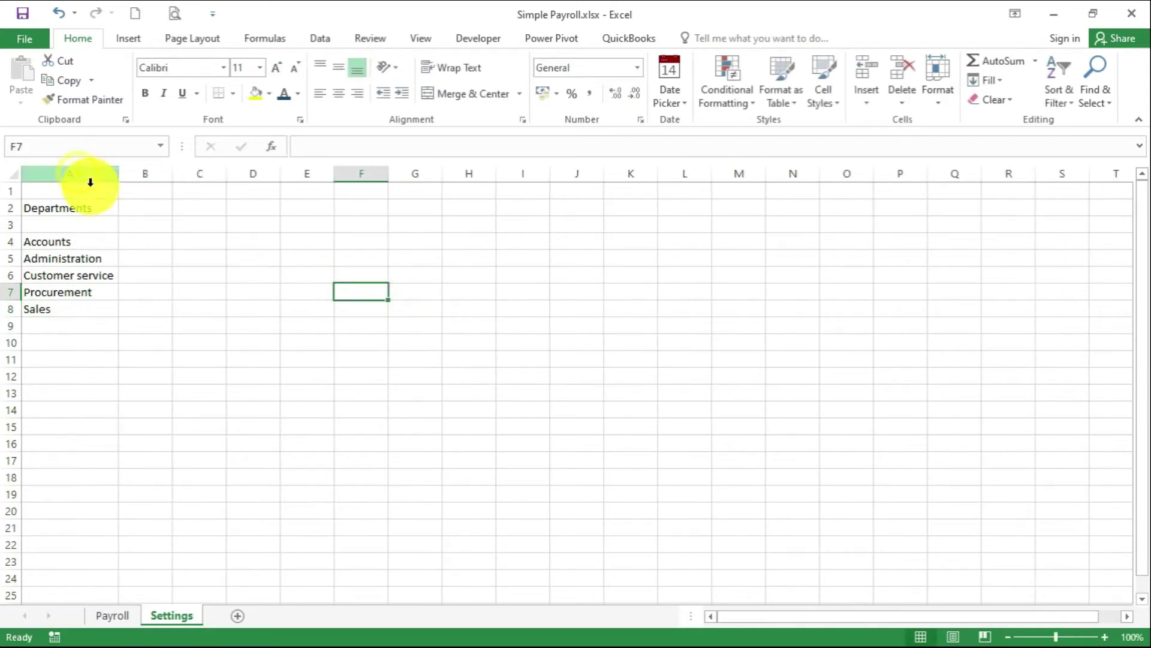
Add a Payroll Type heading in C2 with Normal and Covid below it
left_click(178, 211)
type("Pay")
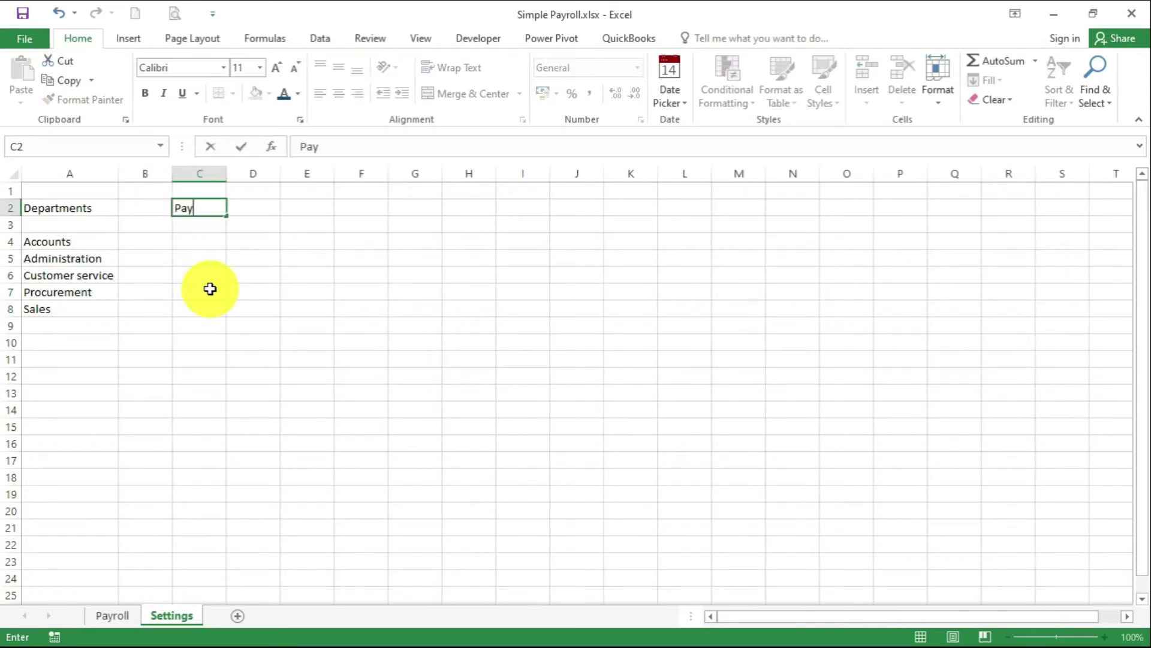
type("roll Type")
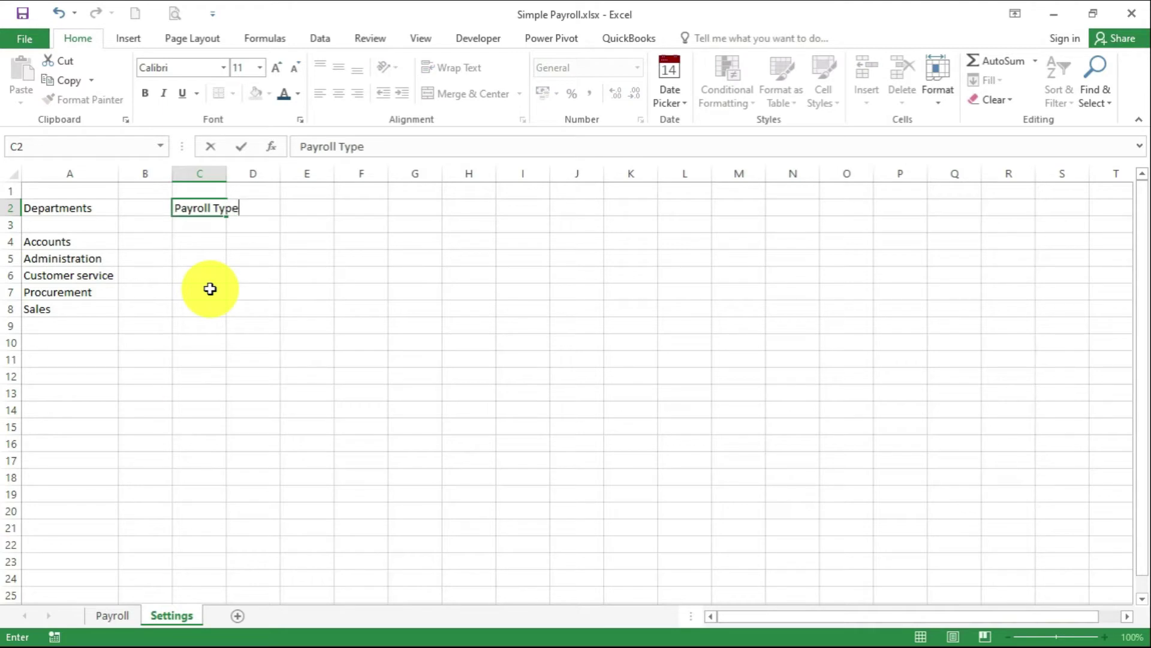
left_click(199, 230)
type("Normal")
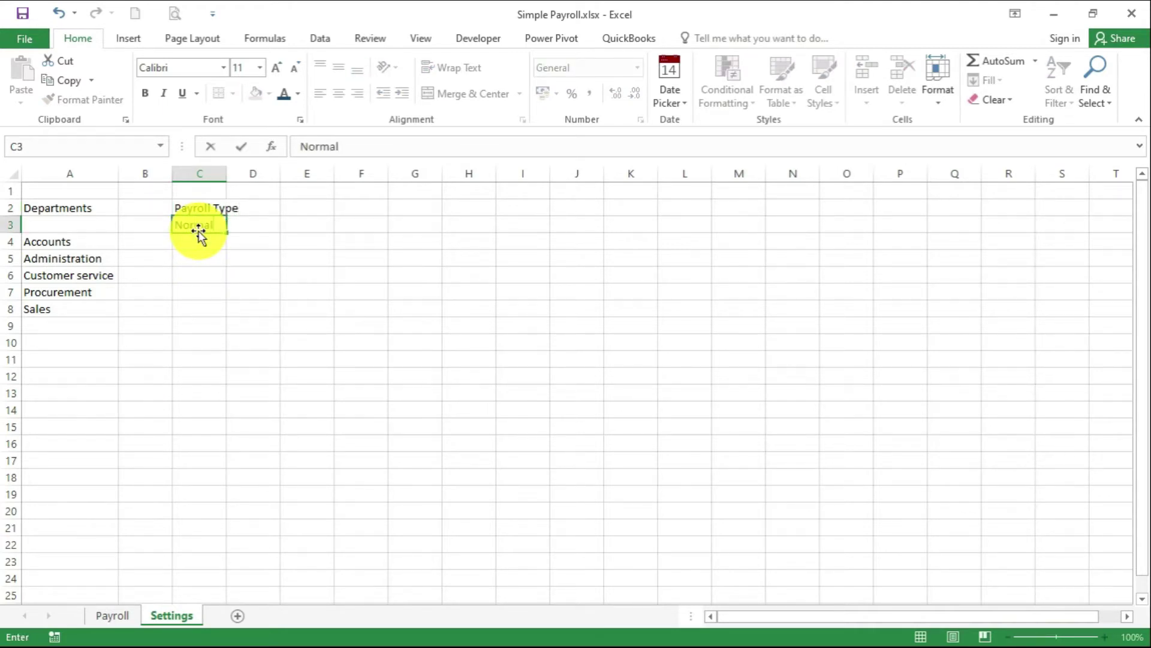
key("Return")
type("Covid")
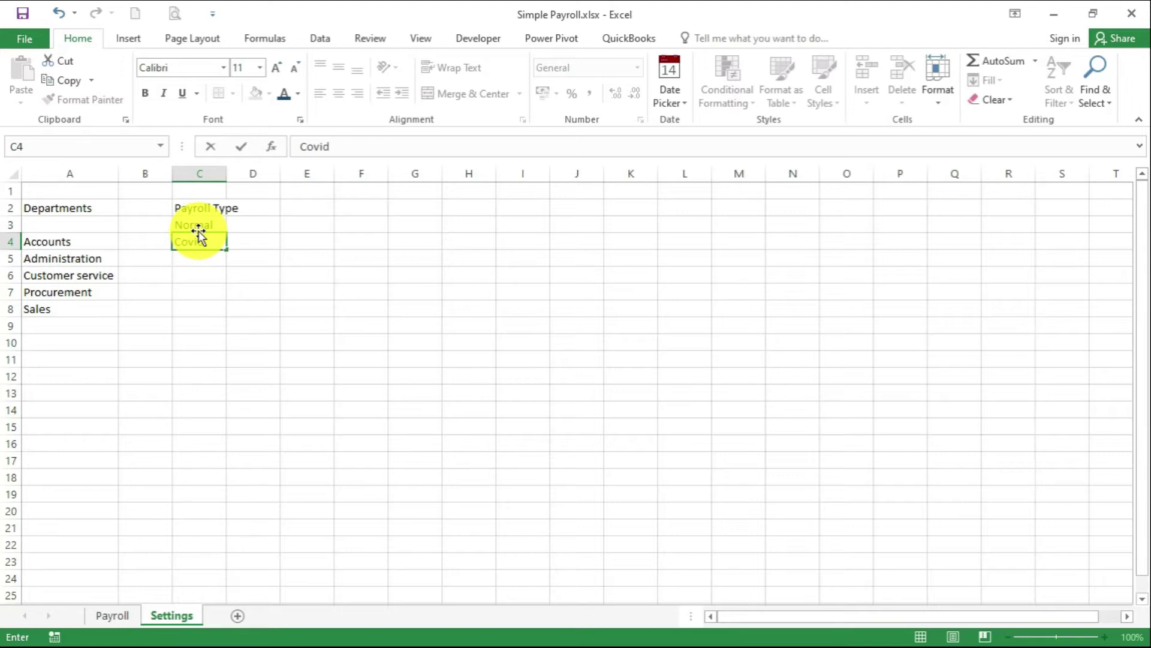
left_click(230, 287)
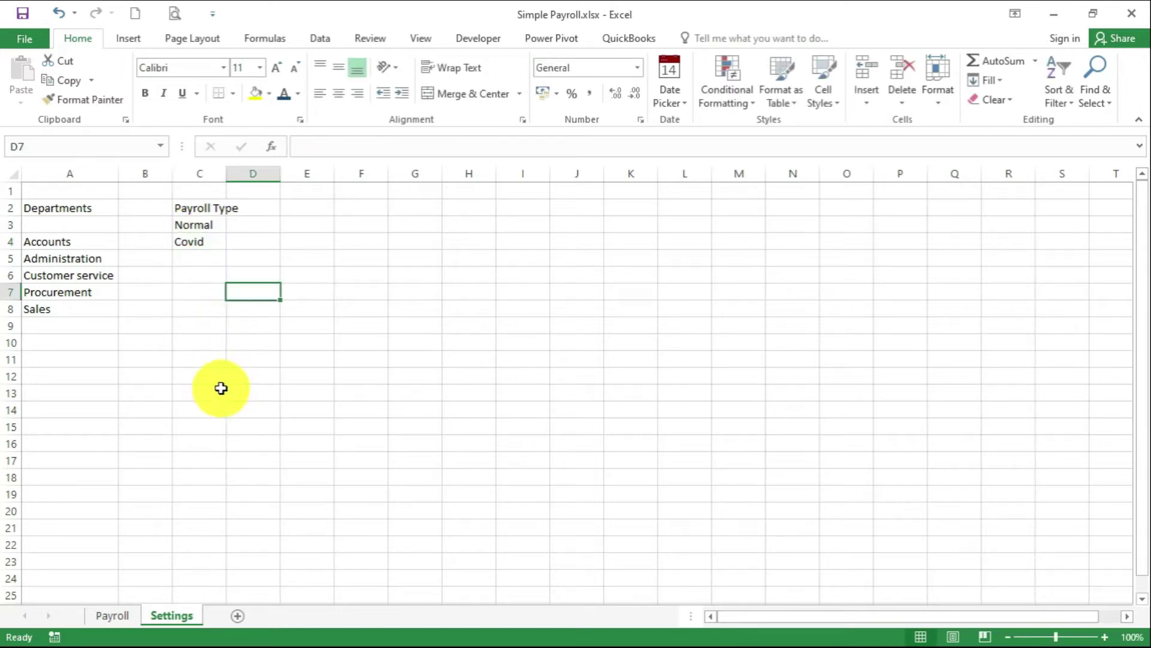
Title F2 'Normal Tax Rates' and add headers Tax Band, Cum Tax, Tax Rate, Taxable Amt
key("Up")
key("Up")
key("Up")
key("Up")
key("Up")
key("Right")
key("Right")
type("Normal")
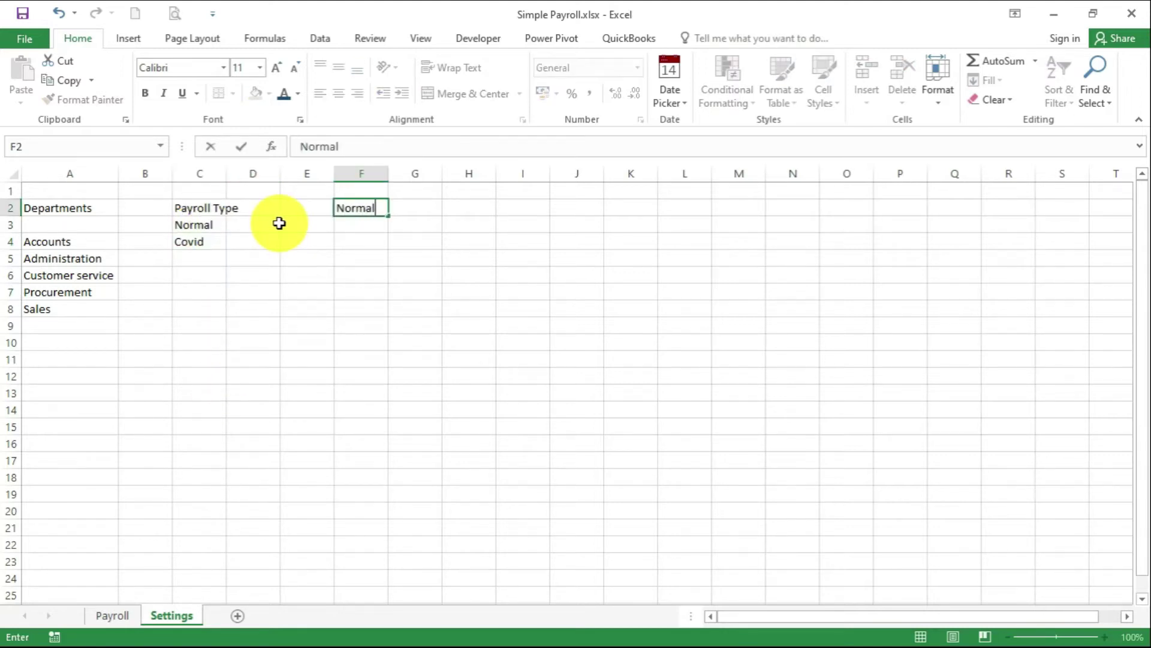
type(" Tax Rates")
left_click(358, 242)
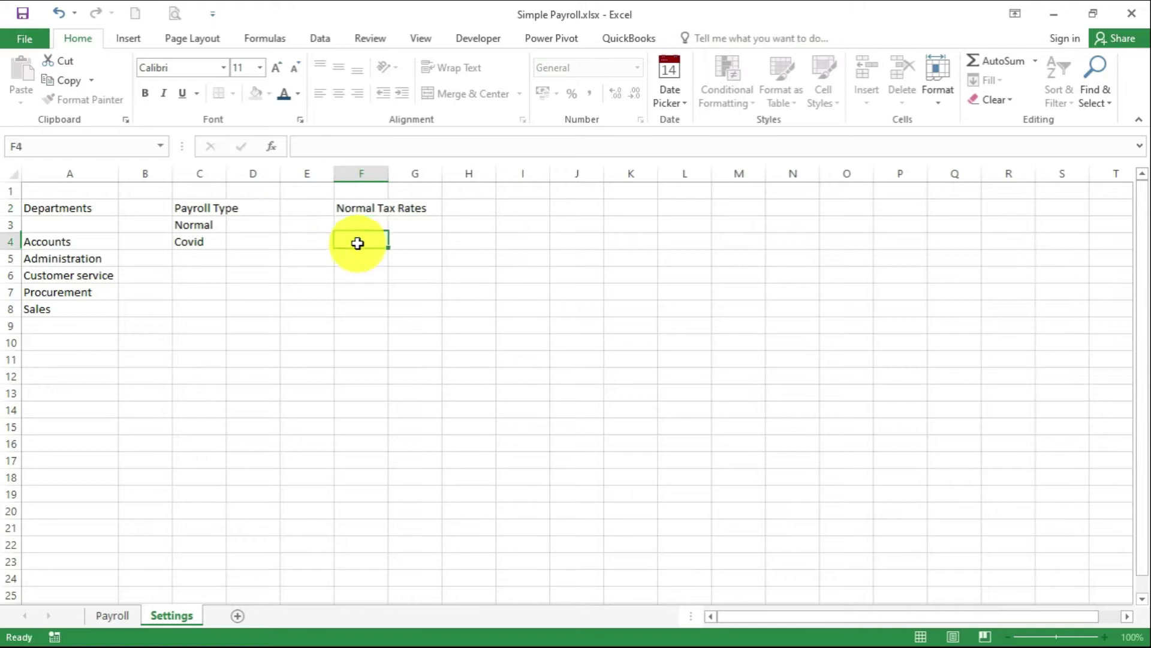
type("Tax Band")
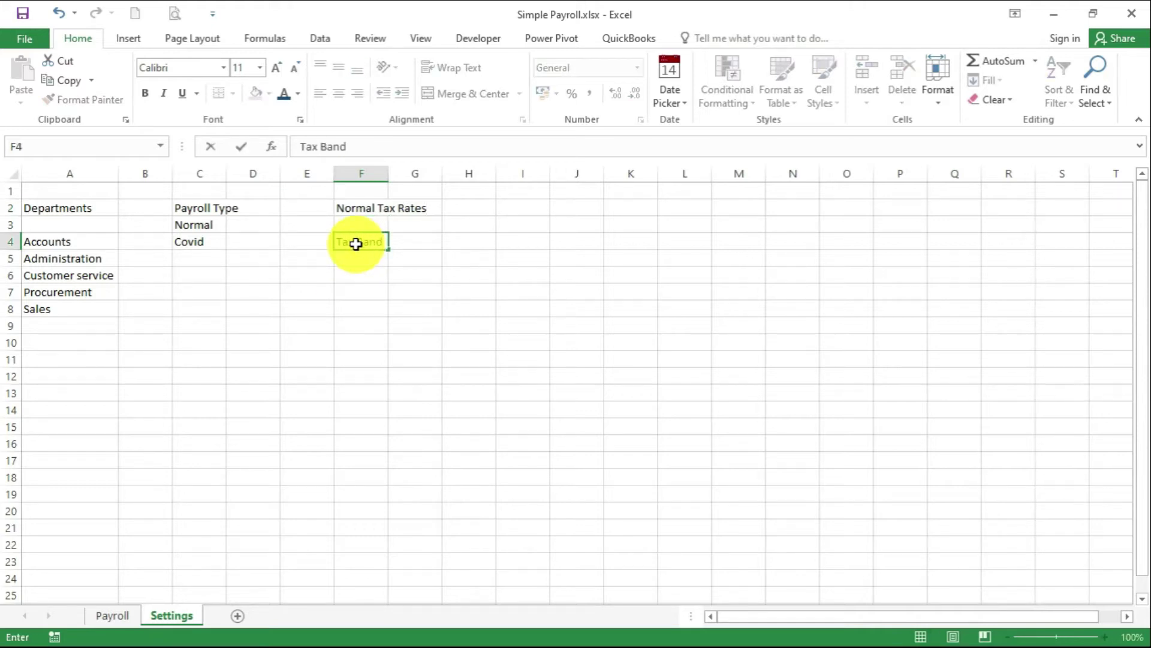
key("Tab")
type("Cum T")
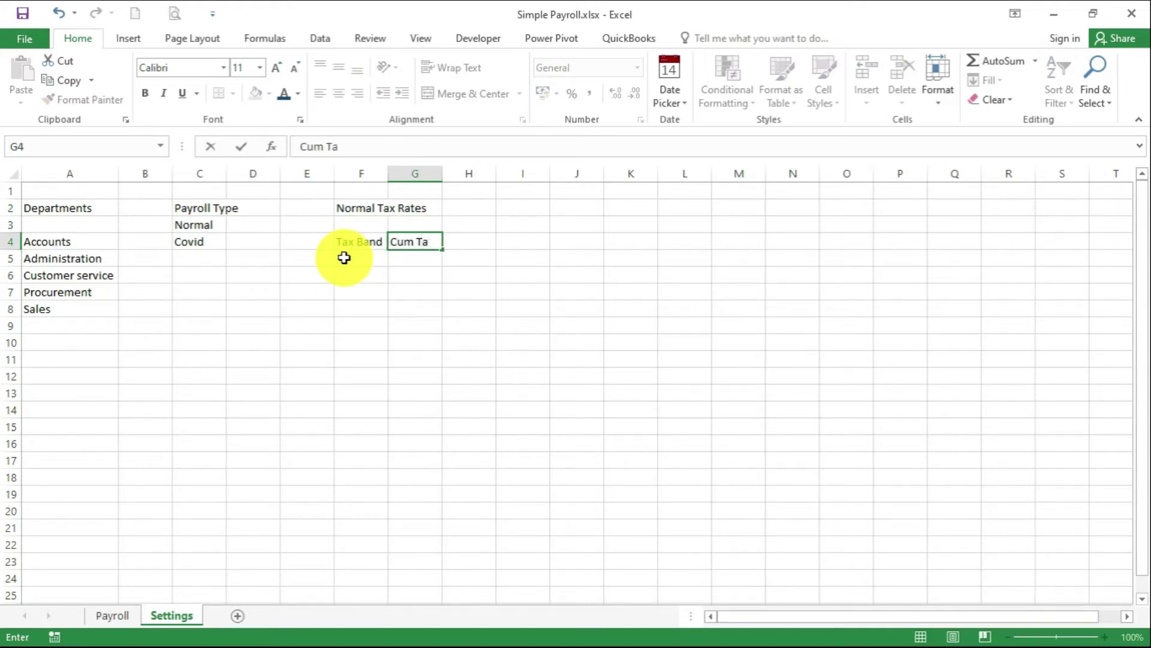
key("Tab")
type("T")
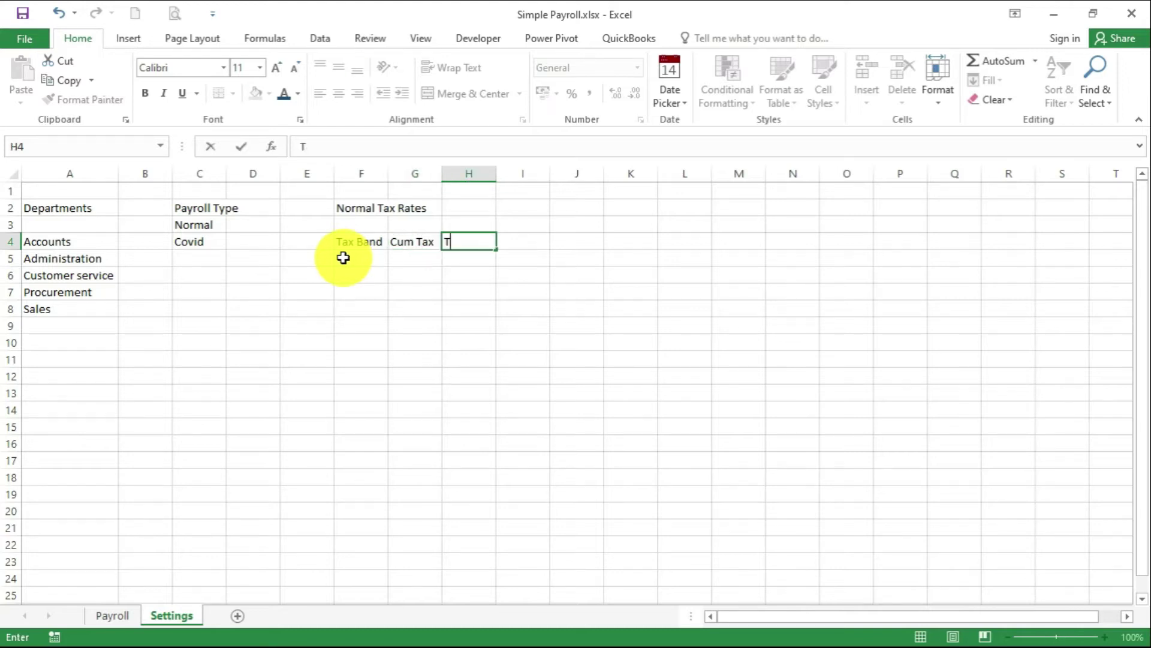
type("ax Rate")
key("Tab")
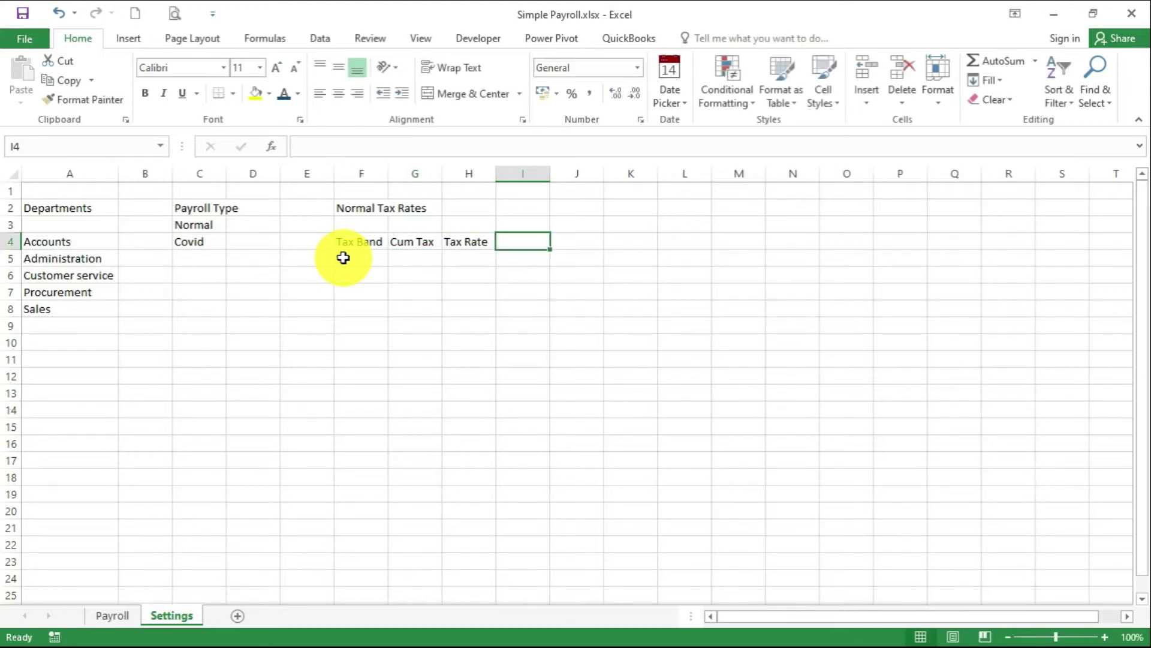
type("Taxable Amt")
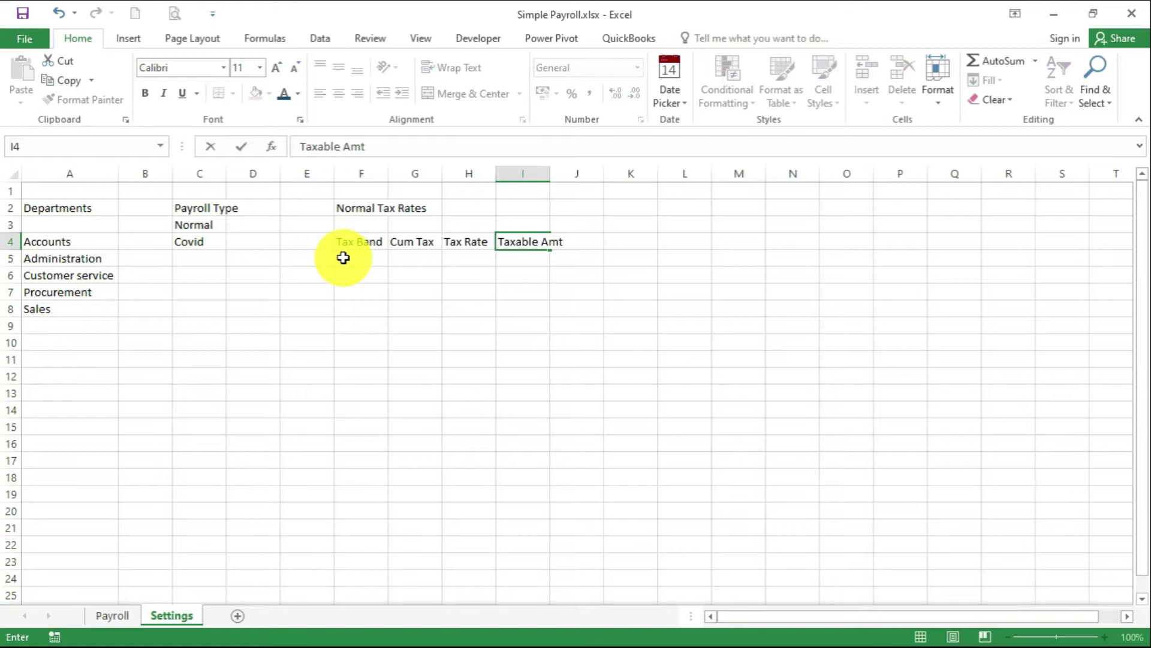
left_click(545, 288)
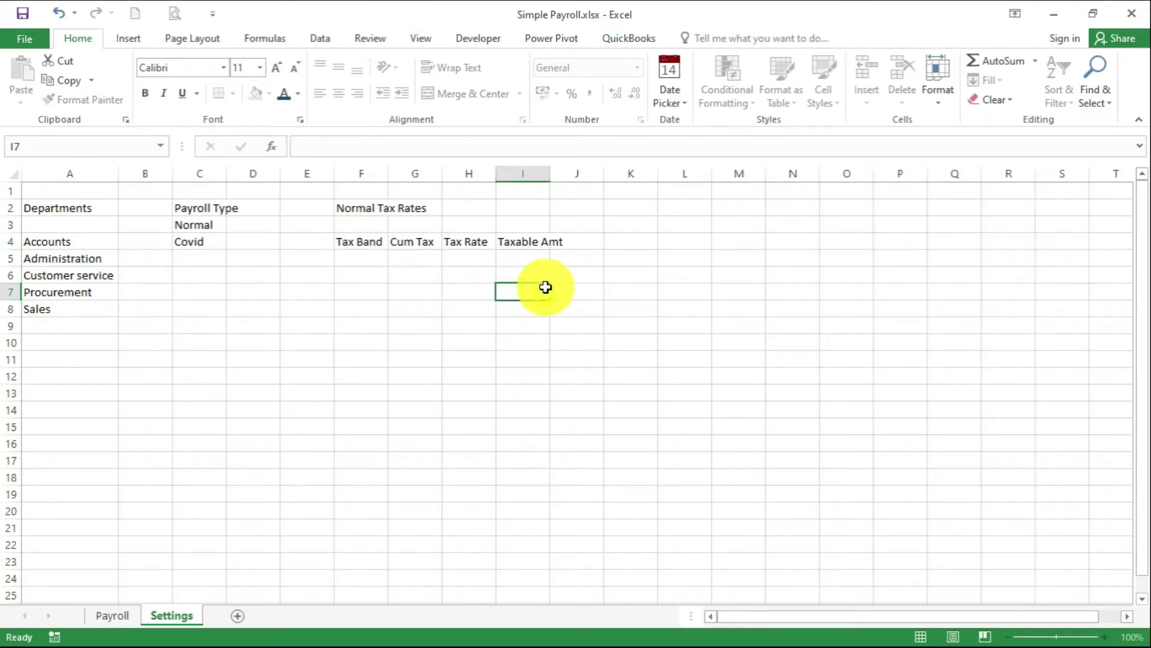
Fill the first band row with 0, 0, 0.1 and 12298.33, widening column I
left_click(371, 260)
type("0")
key("Tab")
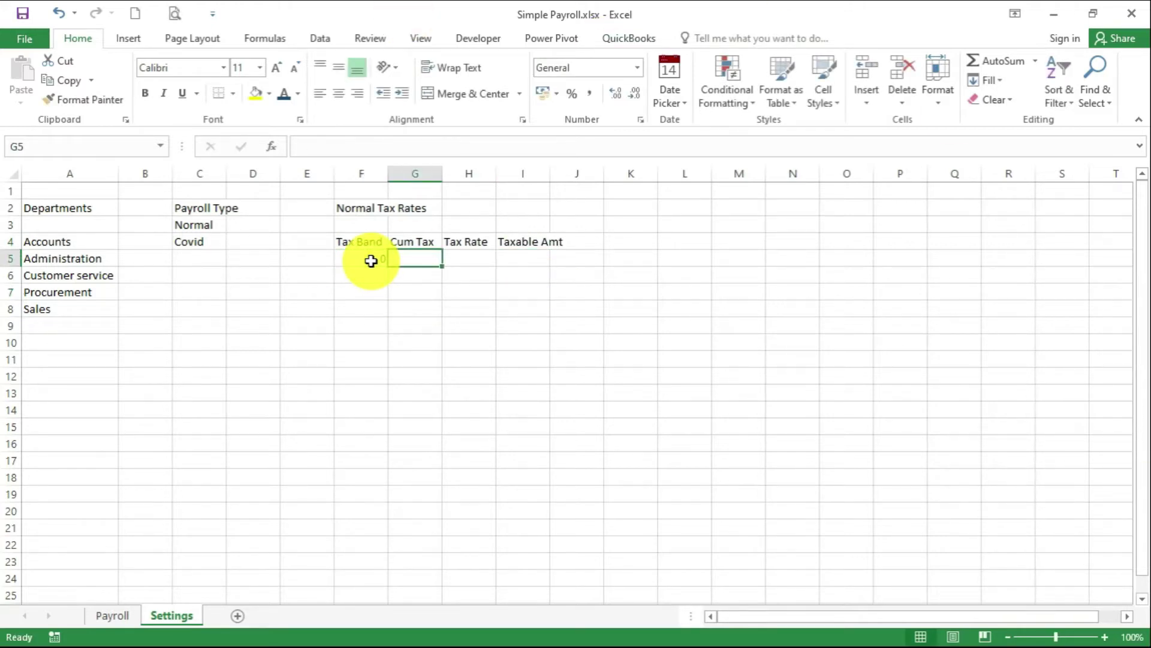
type("0")
key("Tab")
type("10")
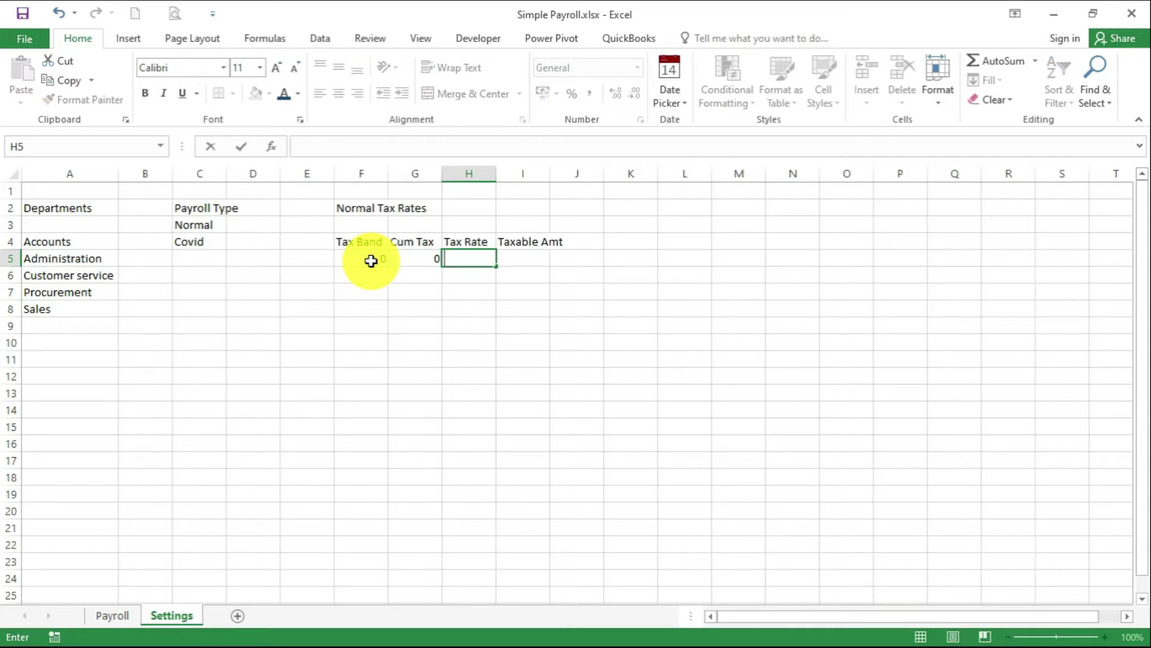
key("Tab")
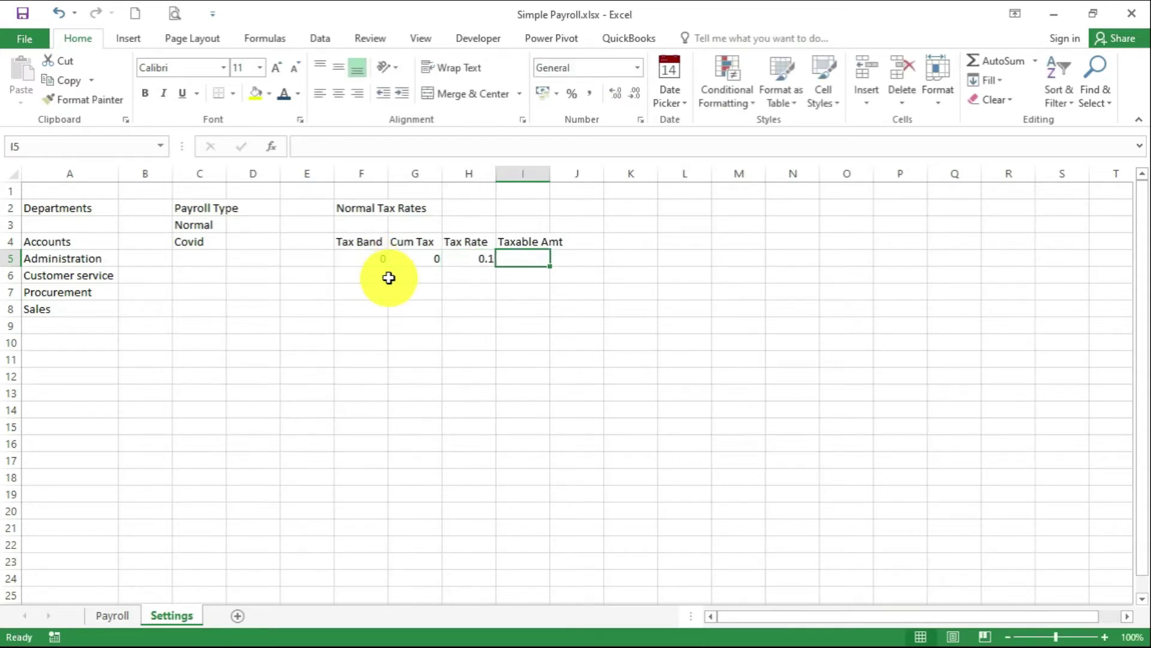
double_click(550, 175)
type("12298")
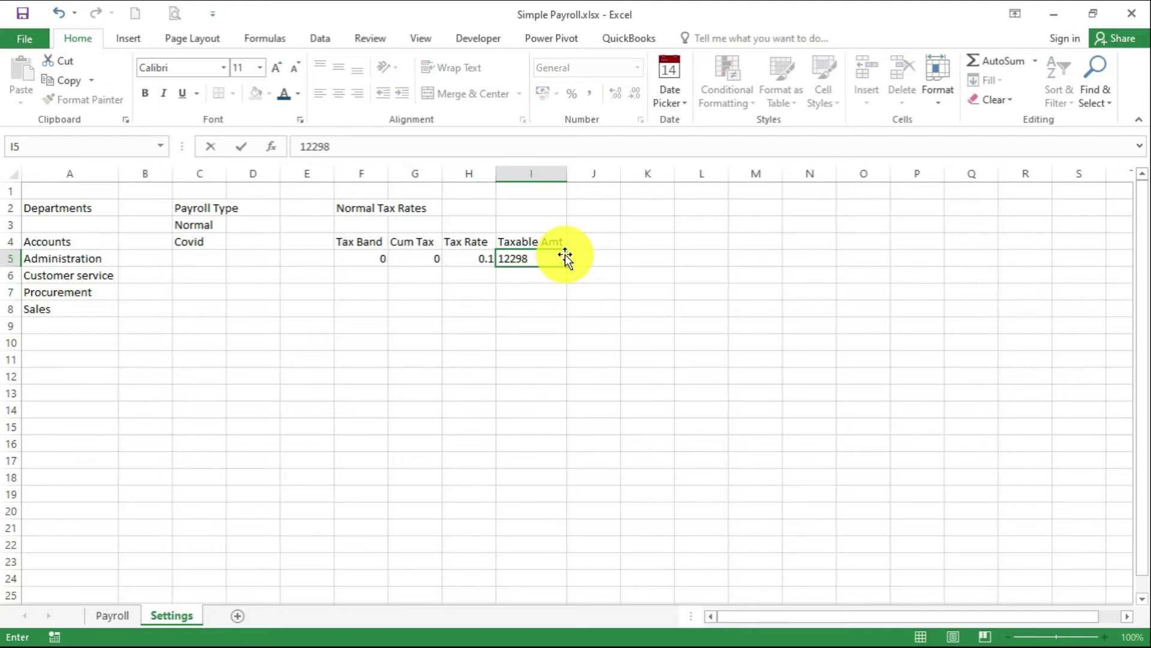
type(".33")
key("Return")
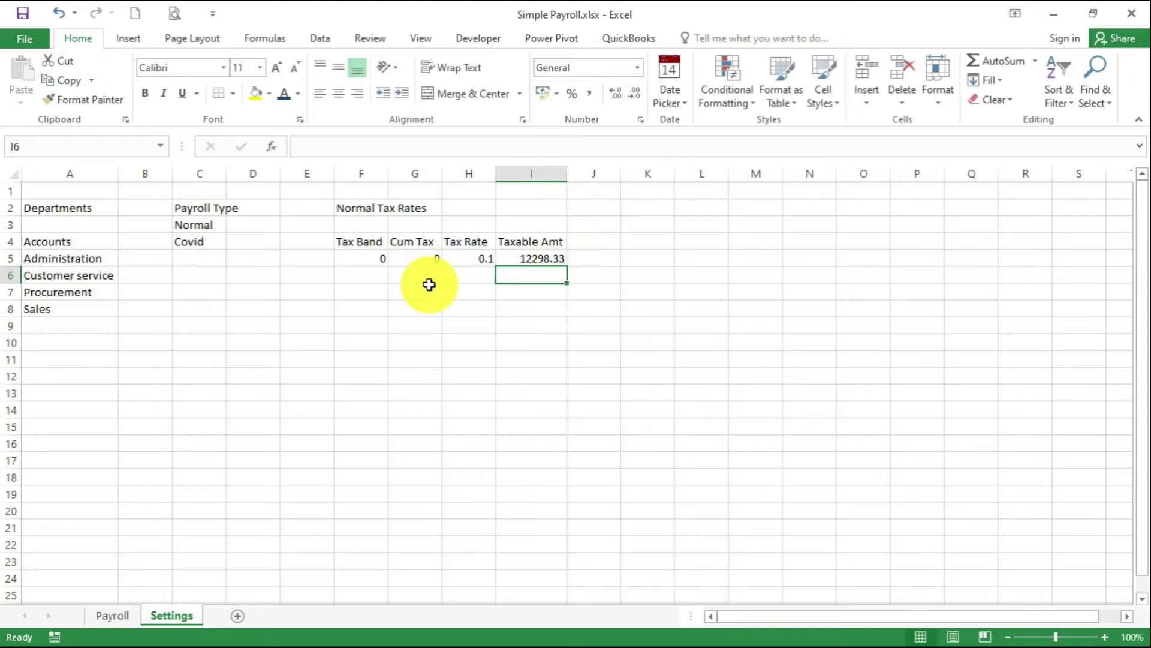
Fill the second band: F6 =I5, G6 =F6*H5, rate 0.15, taxable amount 11586.92
left_click(360, 279)
type("=")
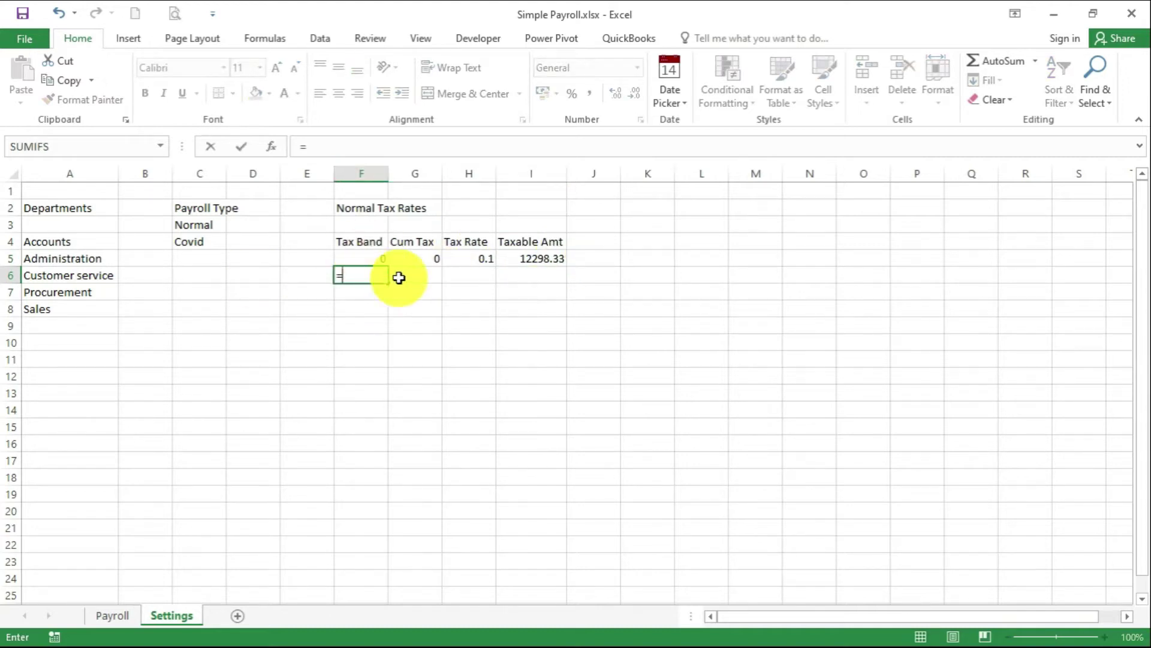
left_click(533, 252)
key("Return")
left_click(428, 279)
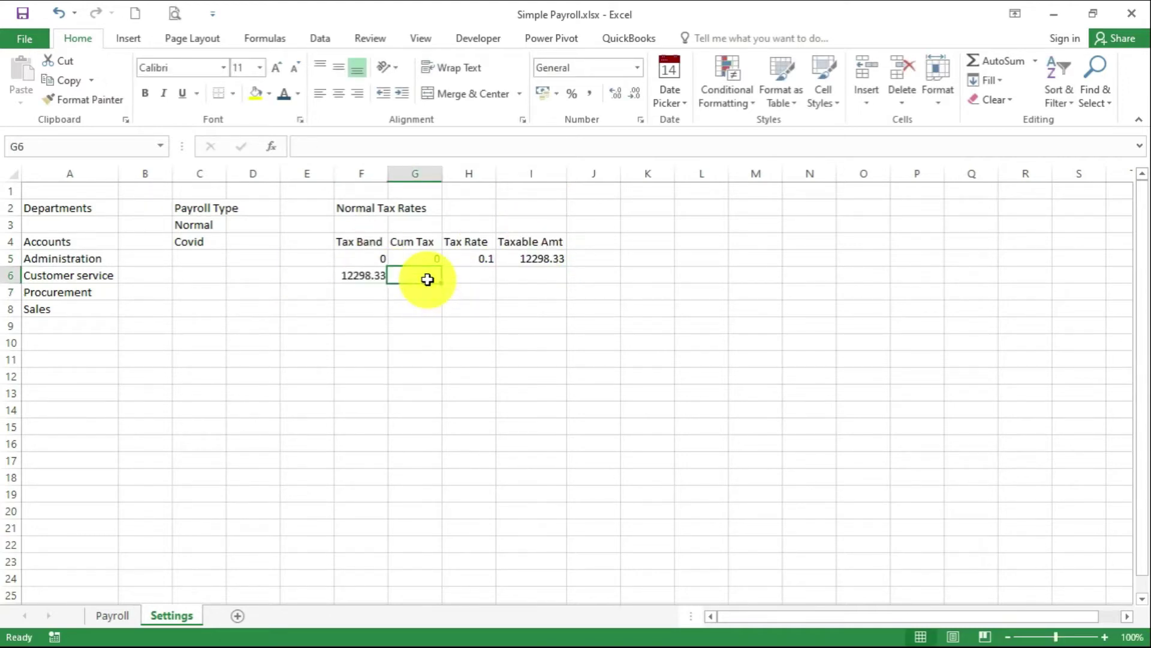
type("=")
left_click(362, 276)
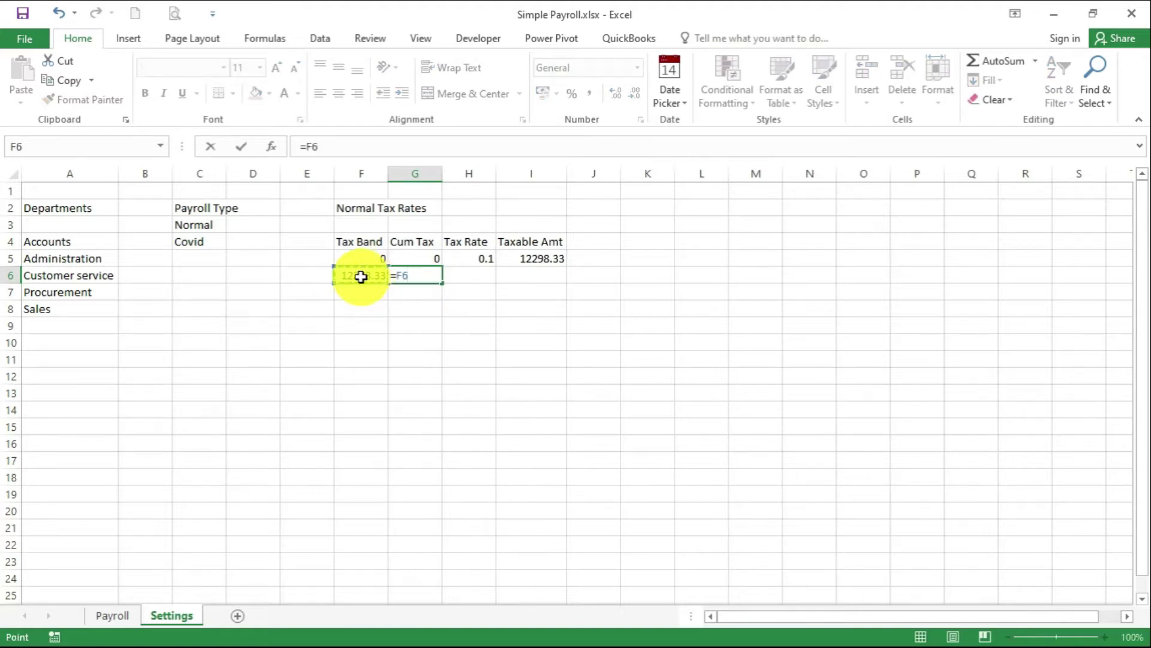
type("*")
left_click(487, 257)
key("Return")
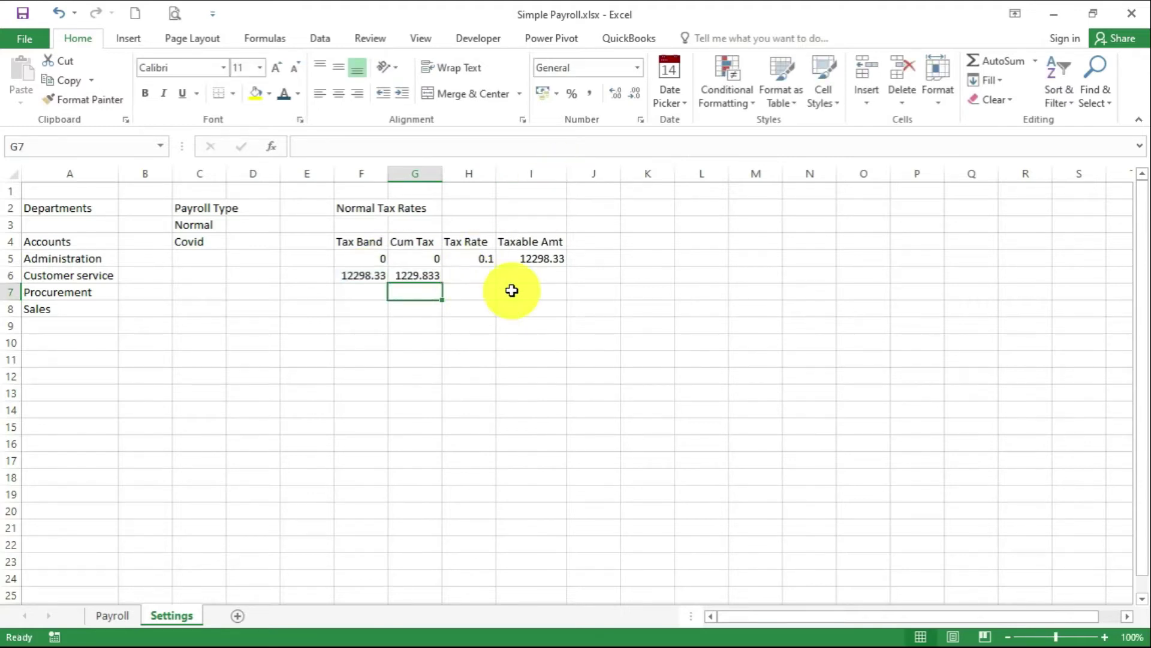
left_click(480, 275)
type("0.15")
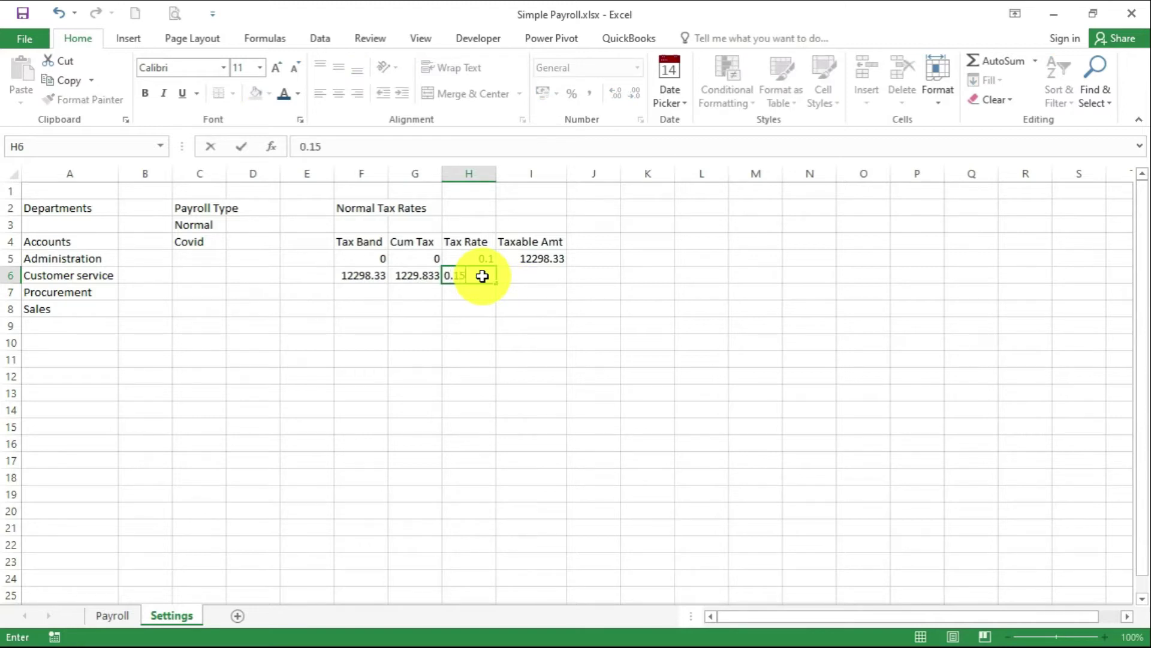
left_click(546, 274)
type("11")
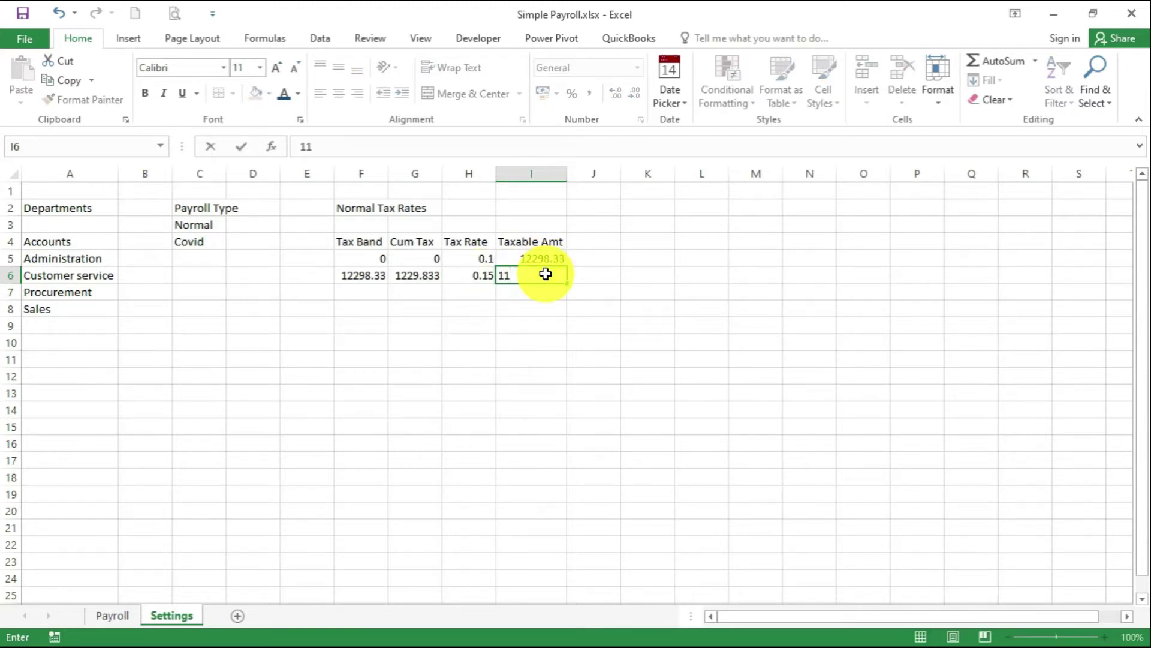
type("586.92")
key("Return")
Fill the third band: F7 =F6+I6, G7 =(H6*I6)+G6, rate 0.2, taxable amount 11586.92
left_click(360, 292)
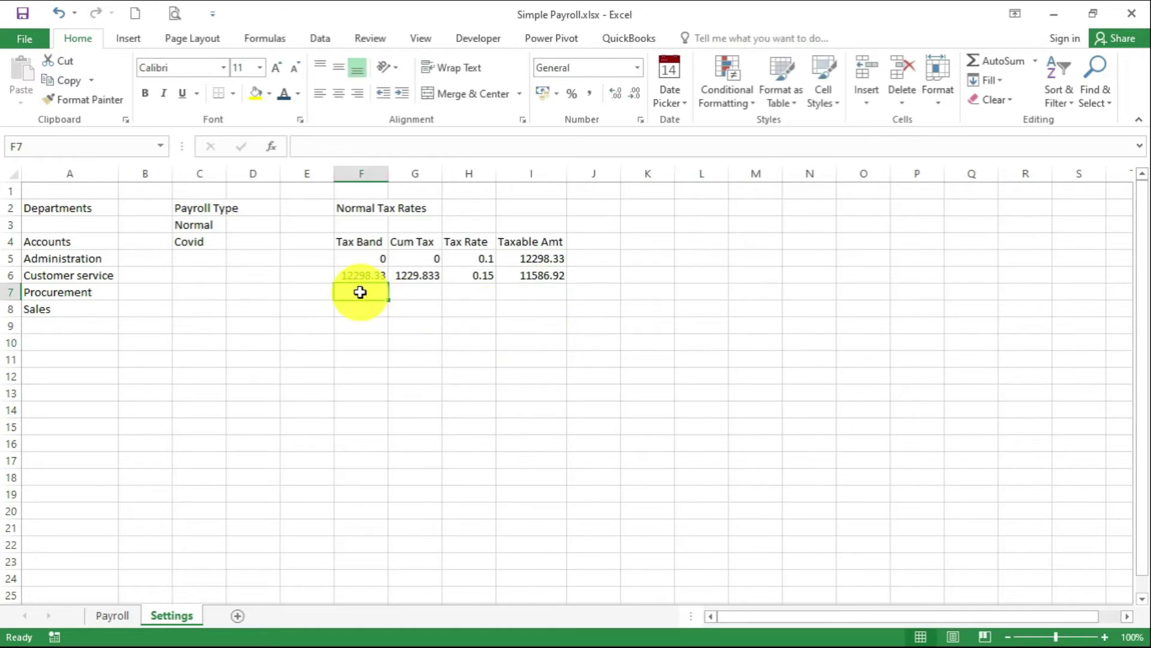
type("=")
left_click(365, 272)
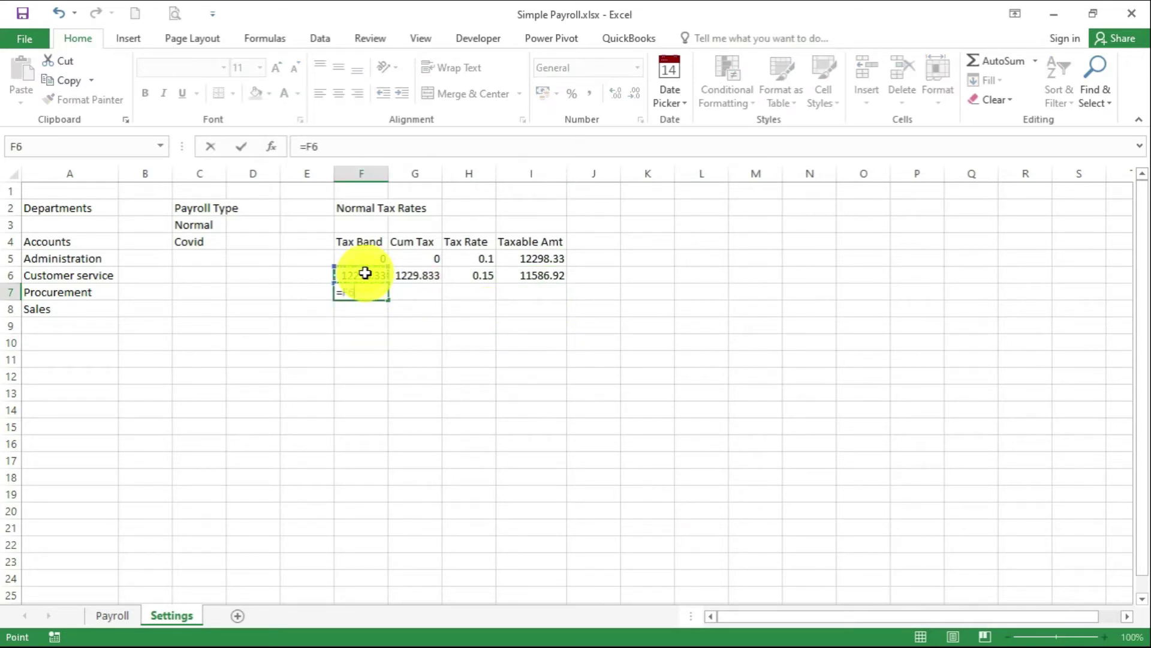
type("+")
left_click(541, 274)
key("Return")
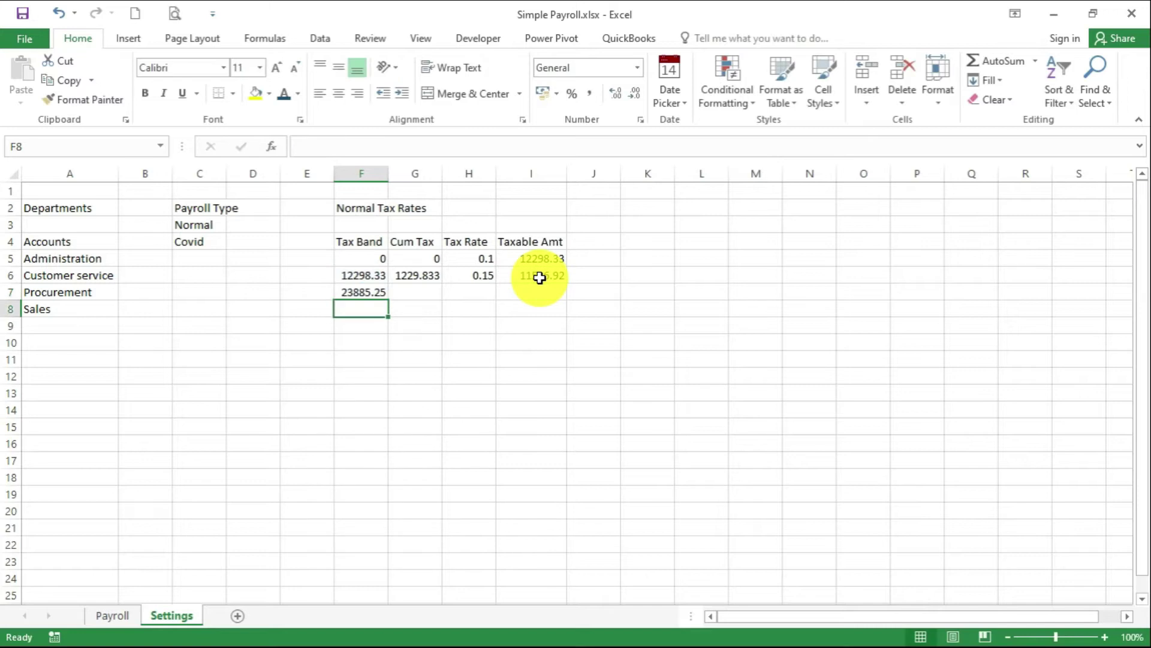
left_click(424, 292)
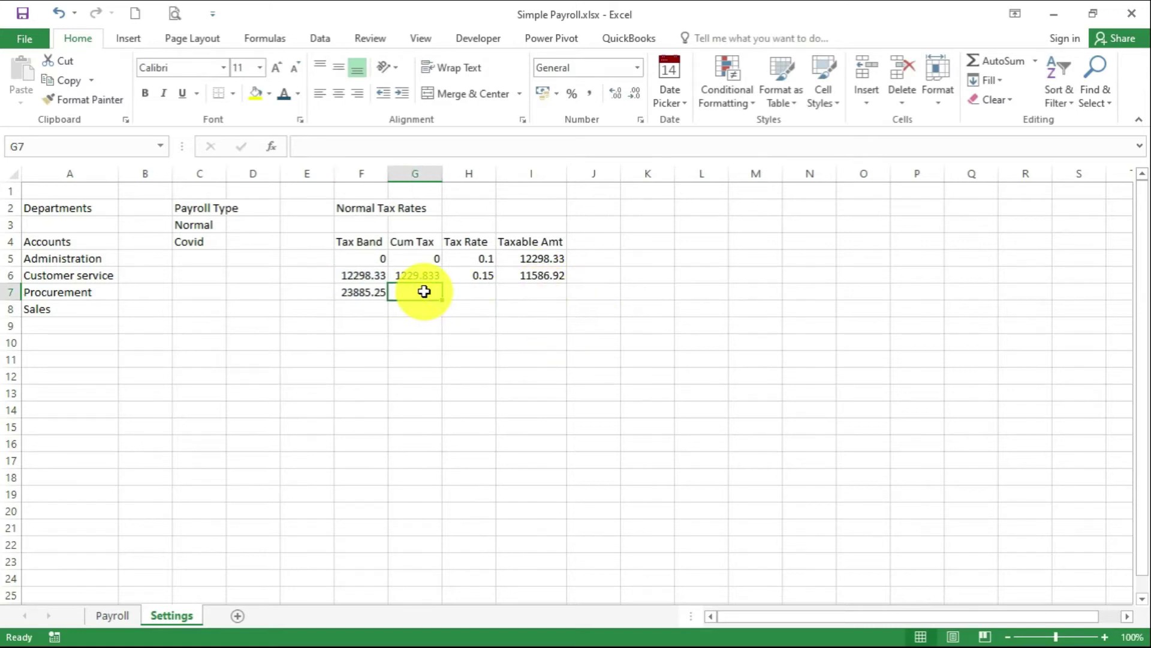
type("=")
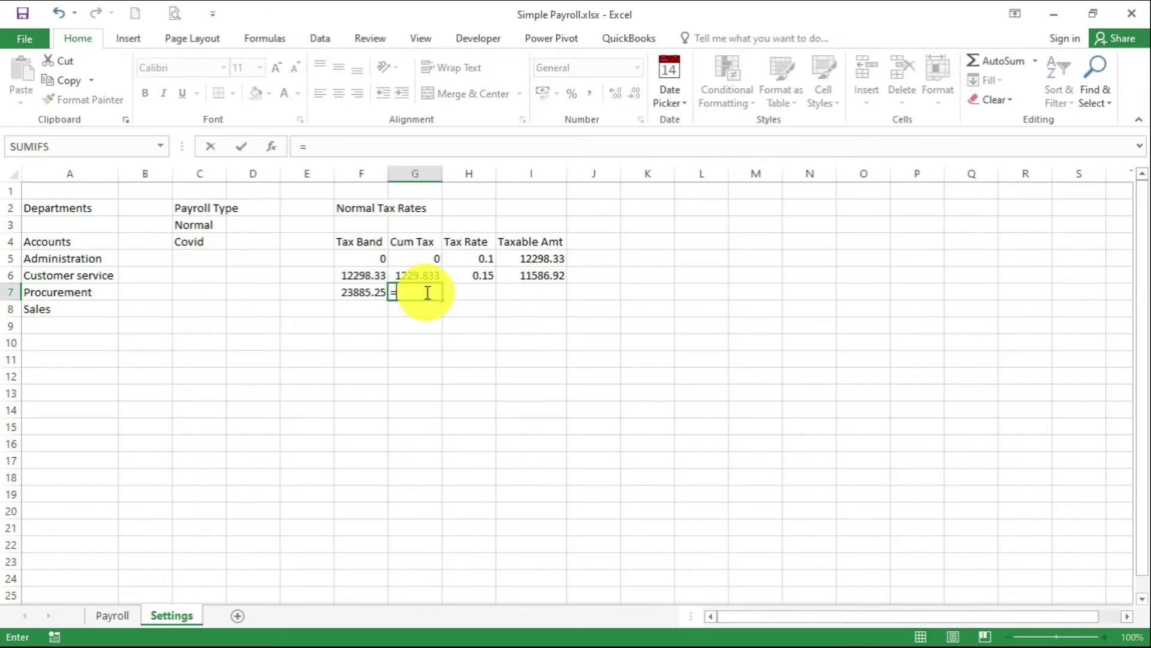
type("(")
left_click(481, 278)
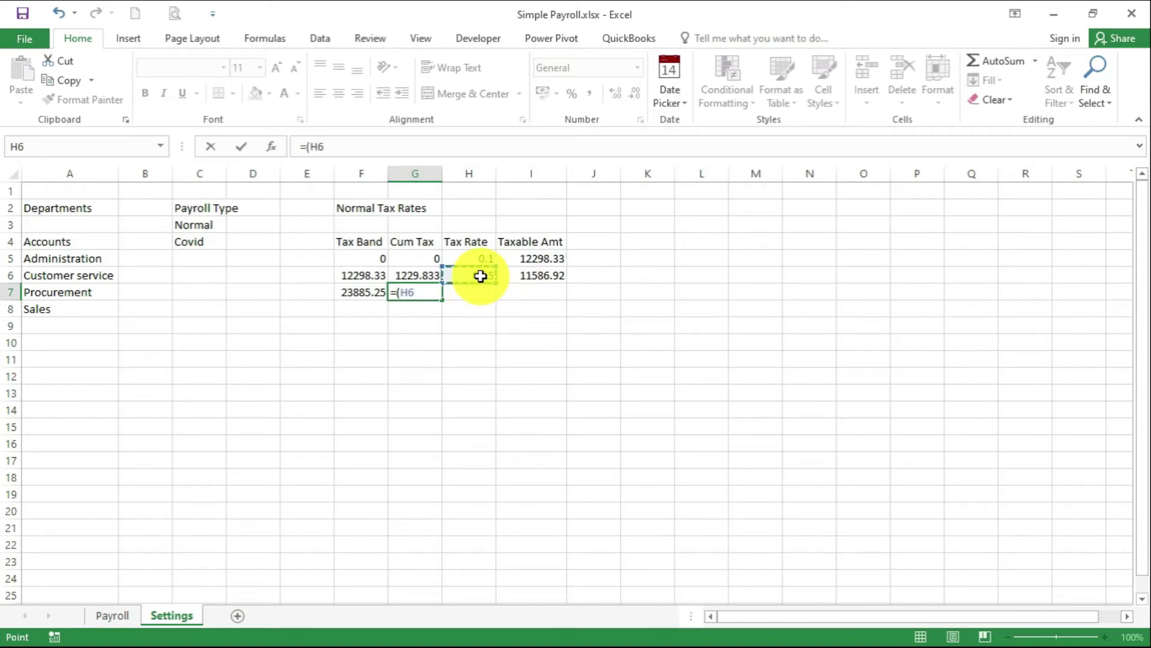
type("*")
left_click(548, 274)
type(")")
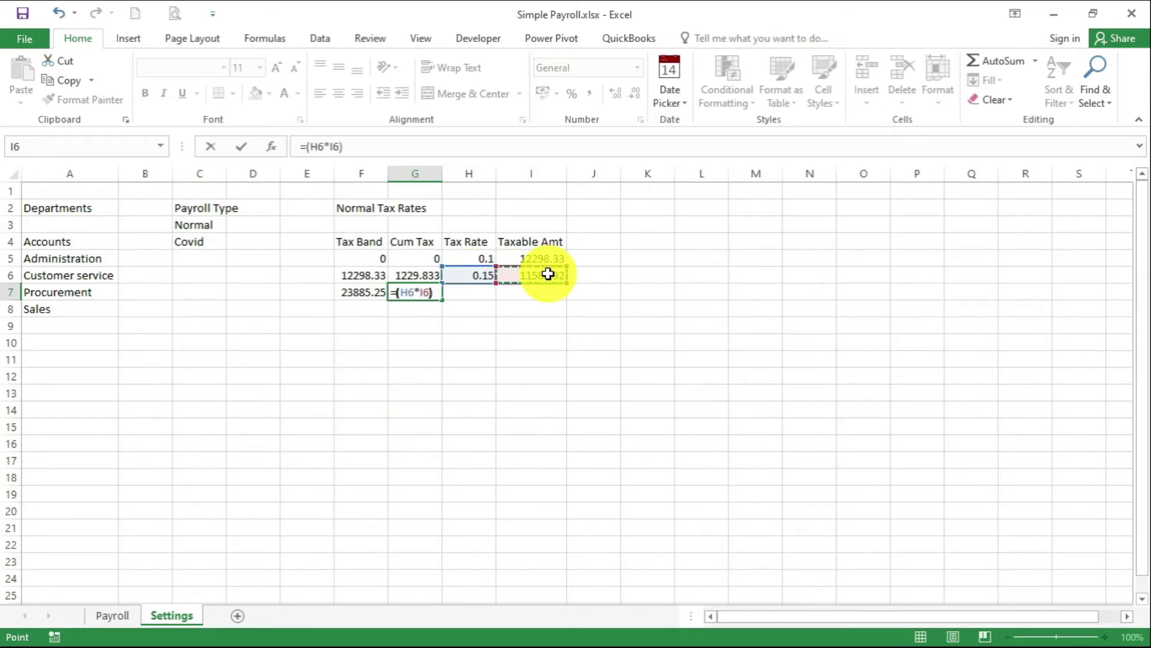
type("+")
left_click(414, 277)
key("Return")
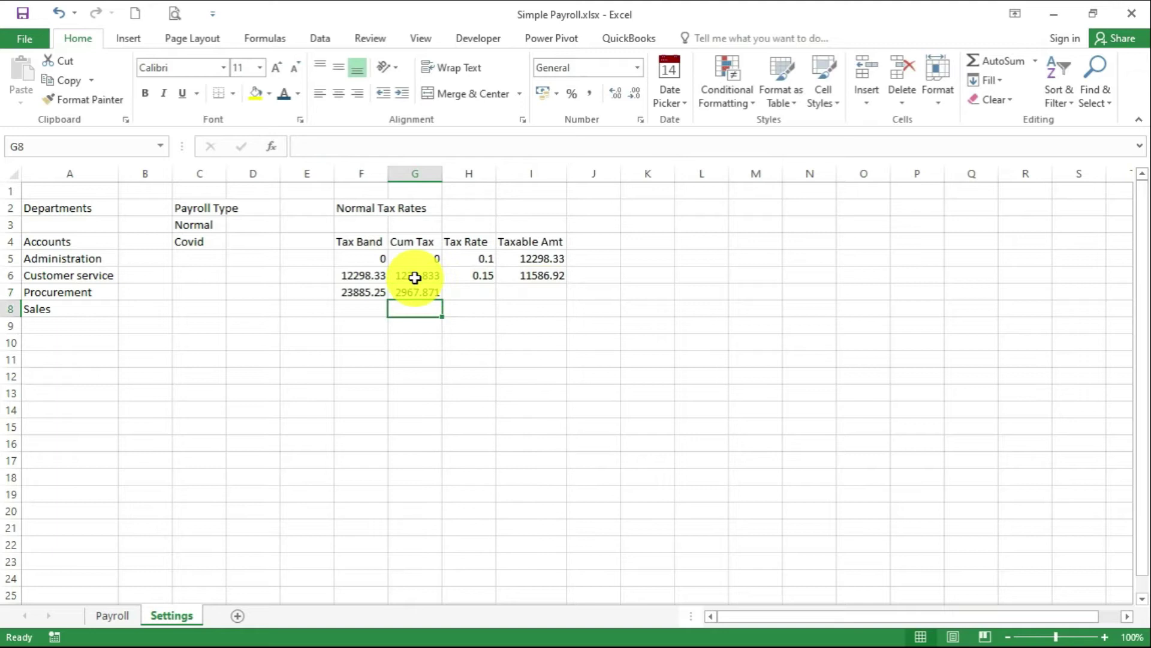
left_click(470, 292)
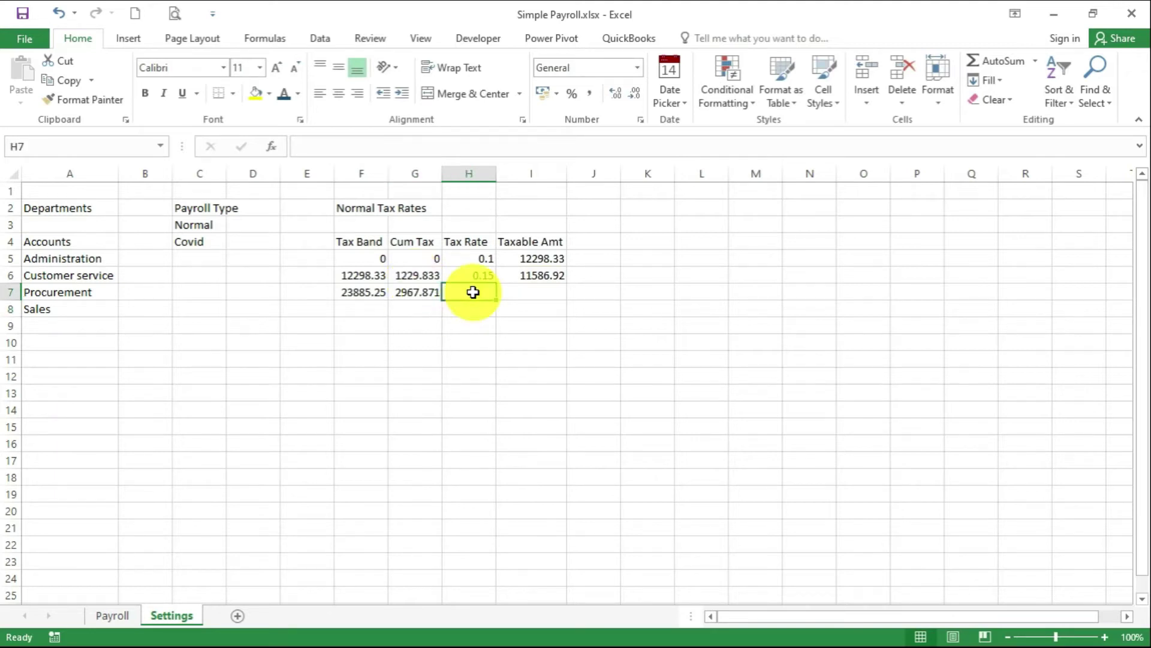
type("0.2")
left_click(522, 291)
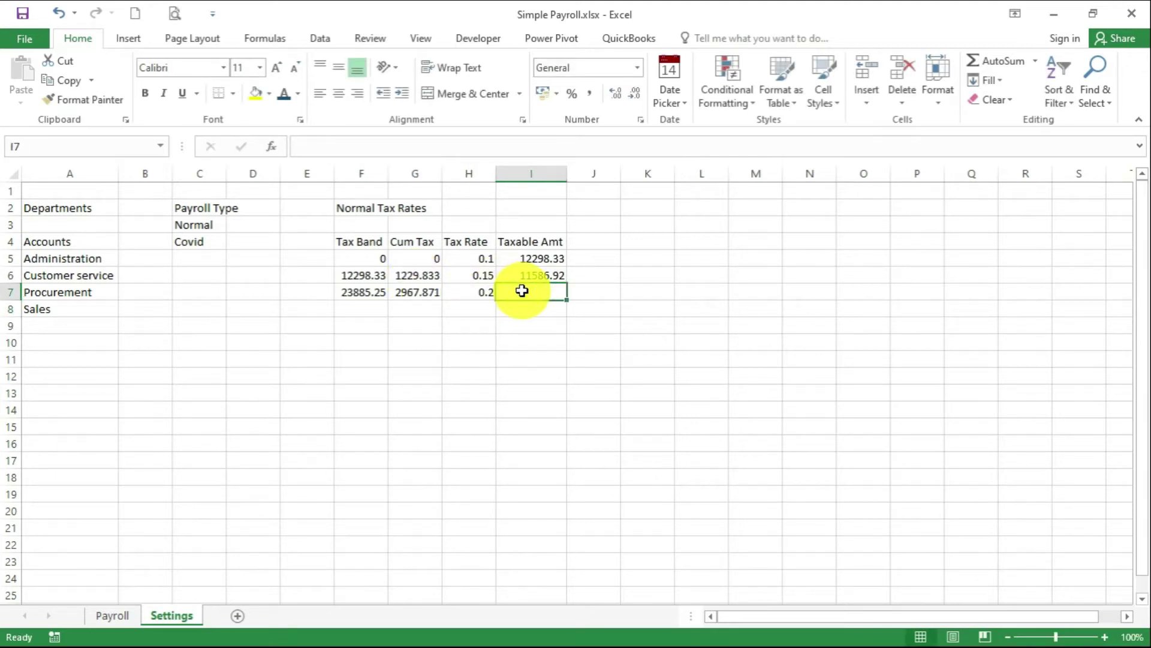
type("11586.92")
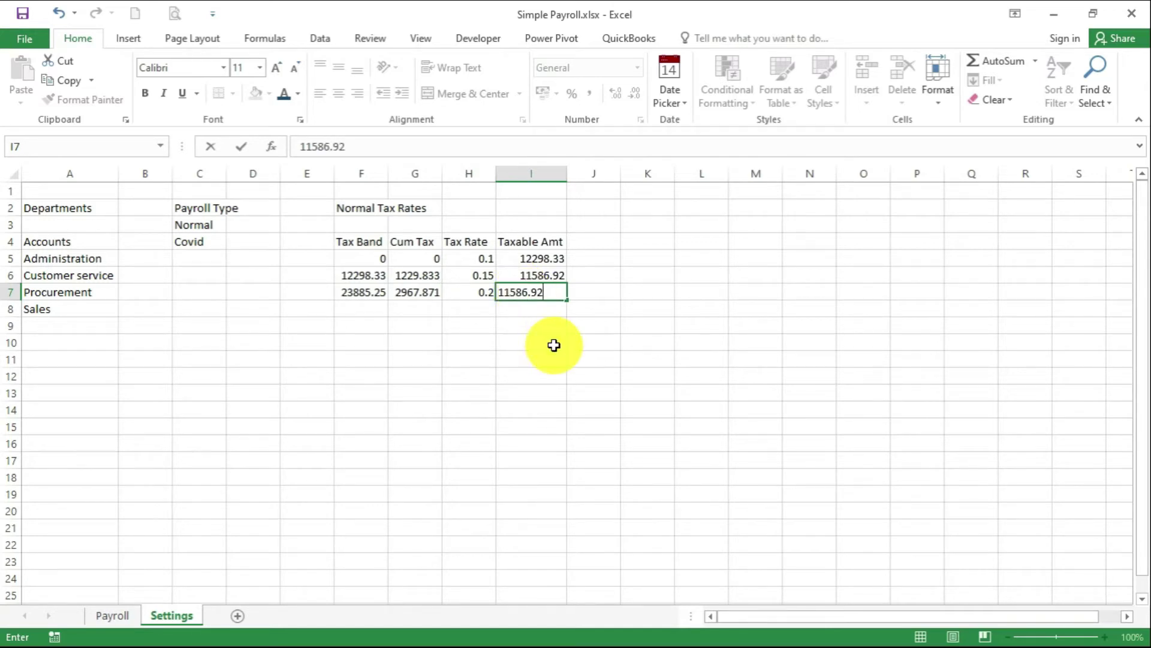
left_click(553, 345)
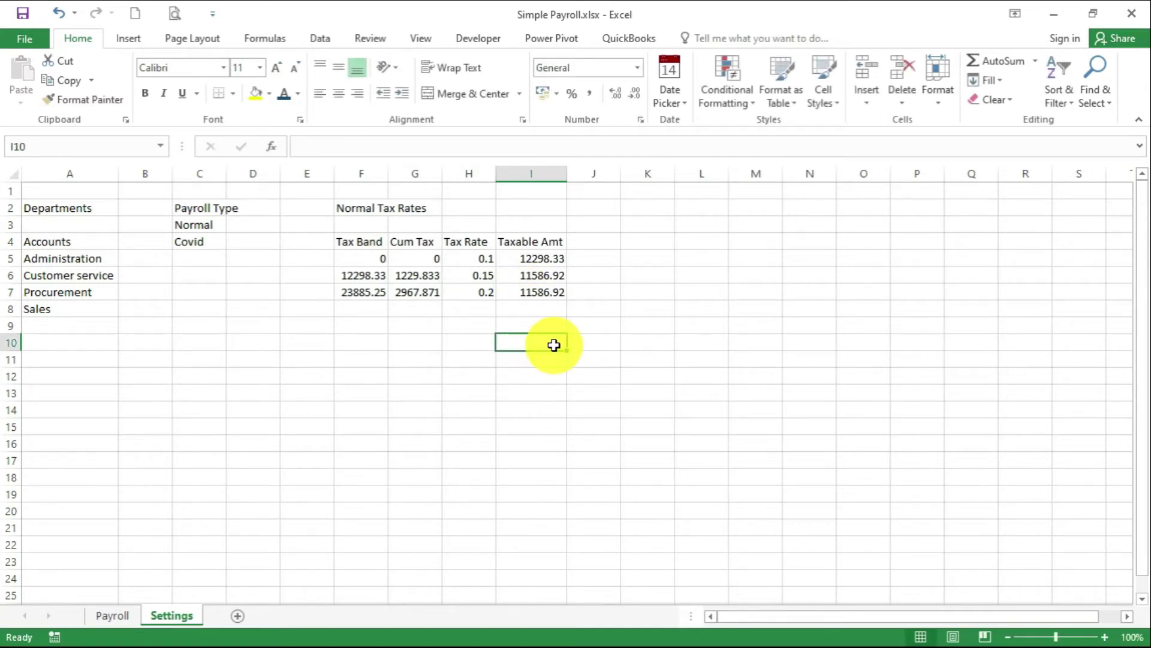
Fill the fourth band: F8 =F7+I7, G8 =(H7*I7)+G7, rate 0.25, taxable amount 11586.92
left_click(348, 311)
type("=")
left_click(371, 293)
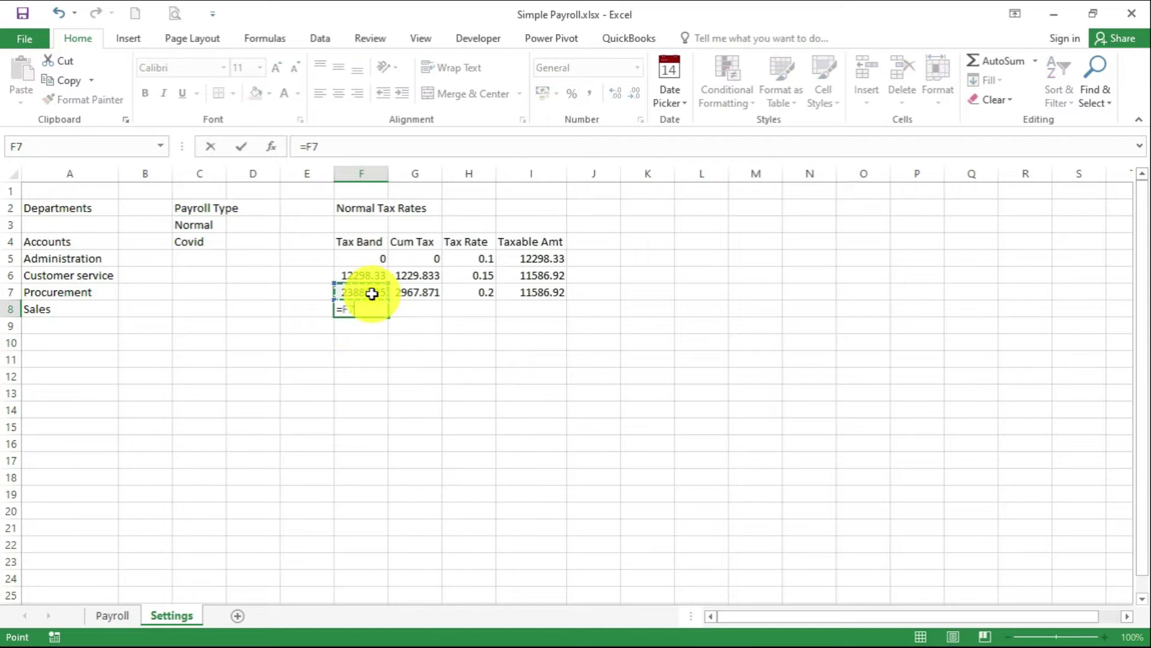
left_click(557, 291)
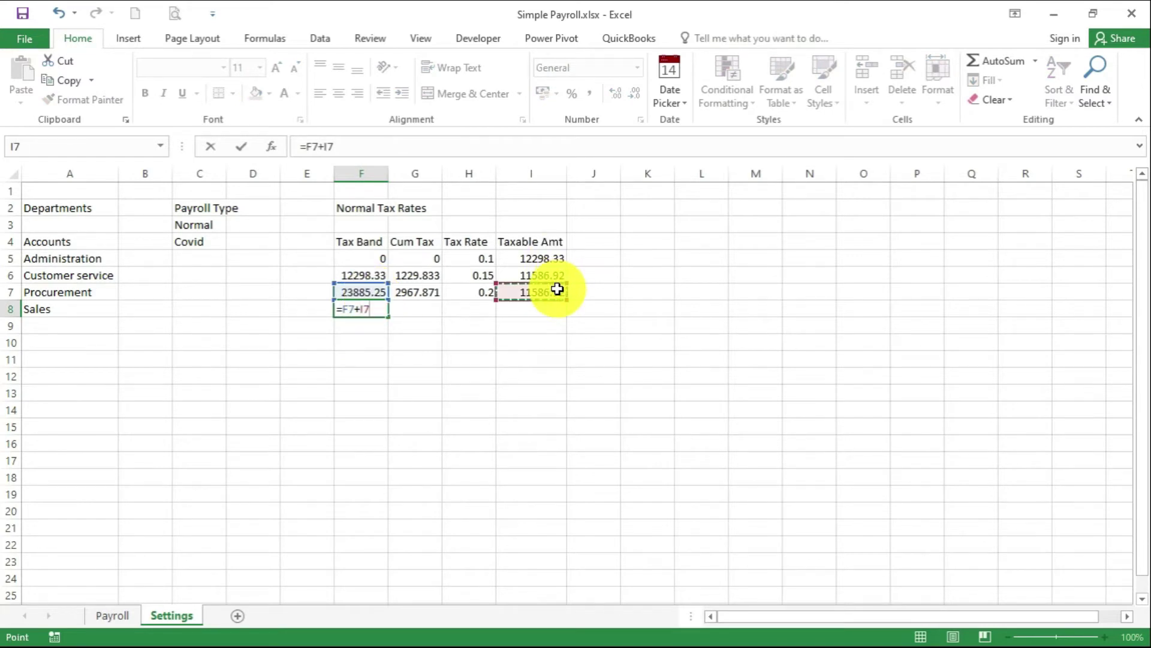
key("Return")
left_click(420, 312)
type("=")
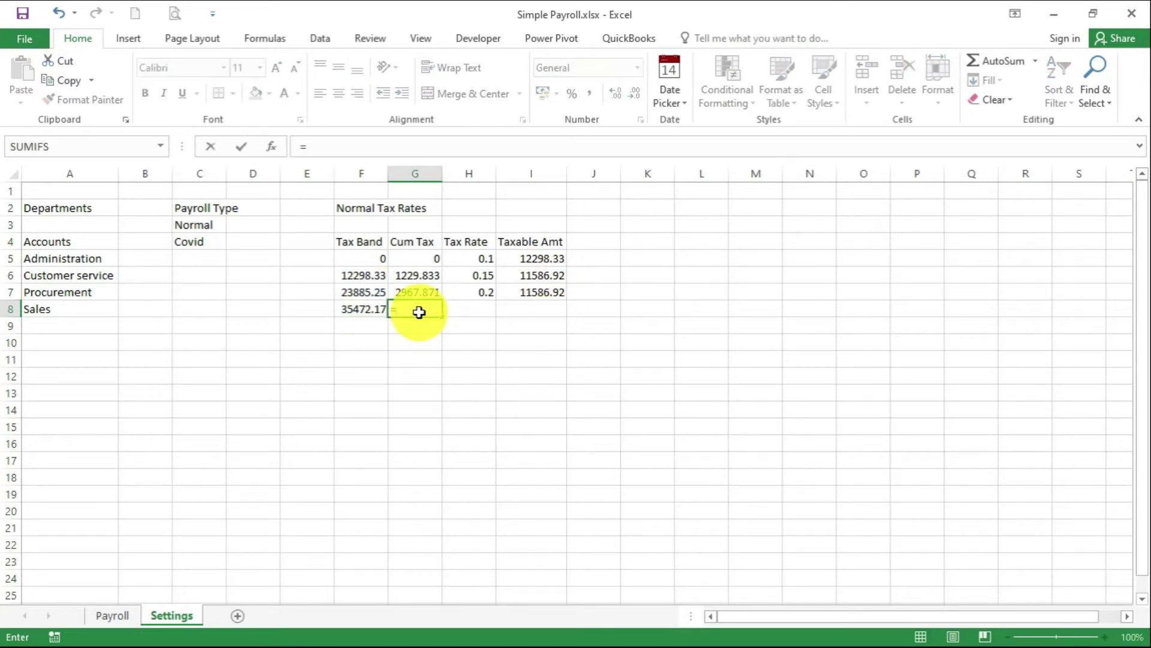
type("(")
left_click(485, 292)
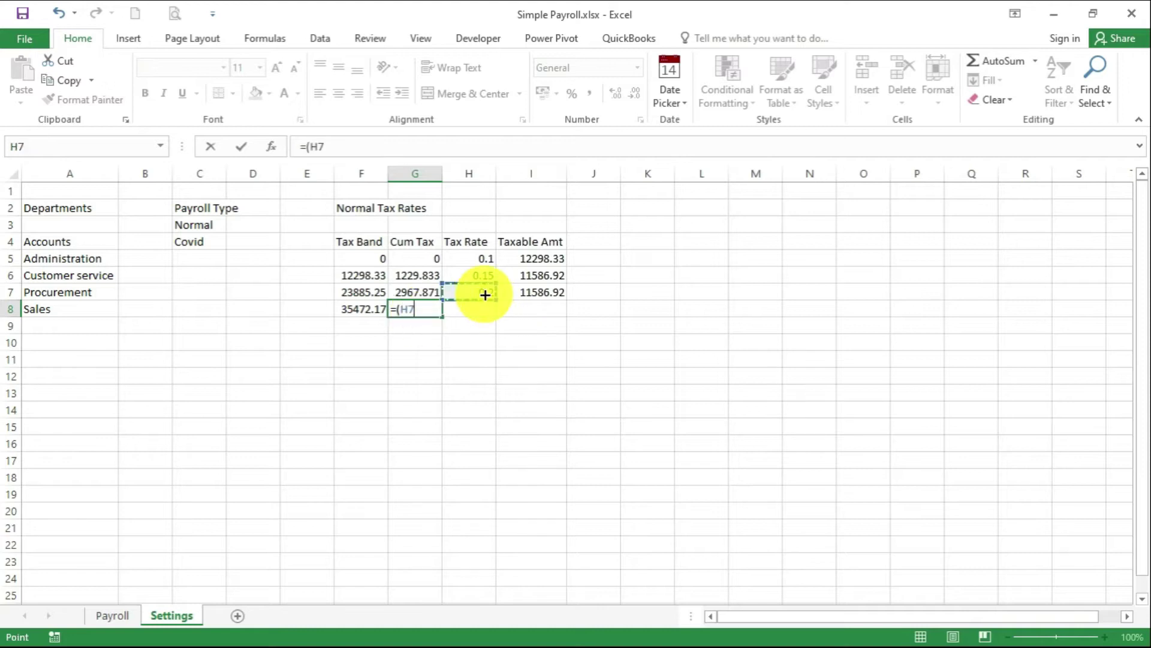
type("*")
left_click(524, 292)
type(")")
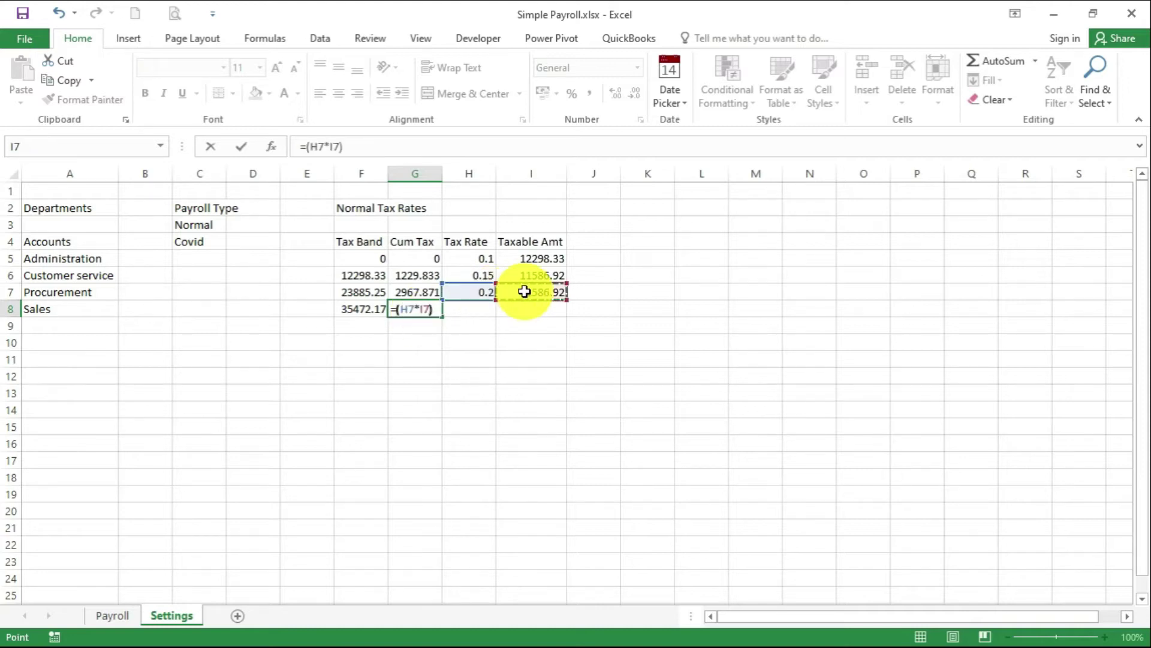
type("+")
left_click(408, 291)
key("Return")
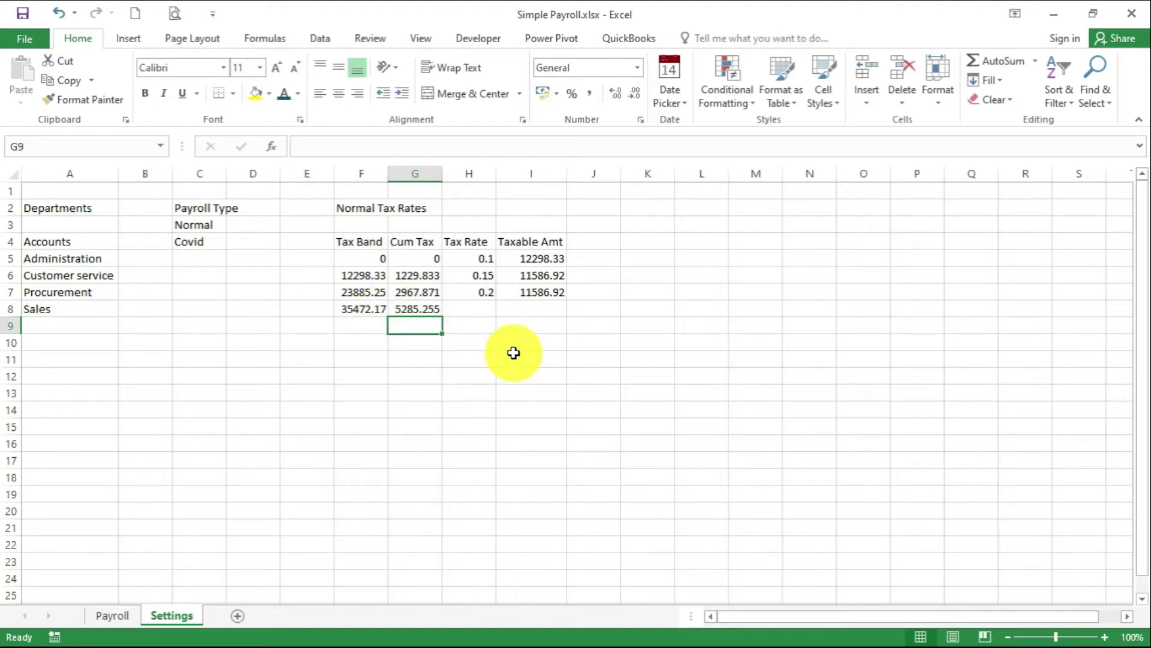
left_click(482, 306)
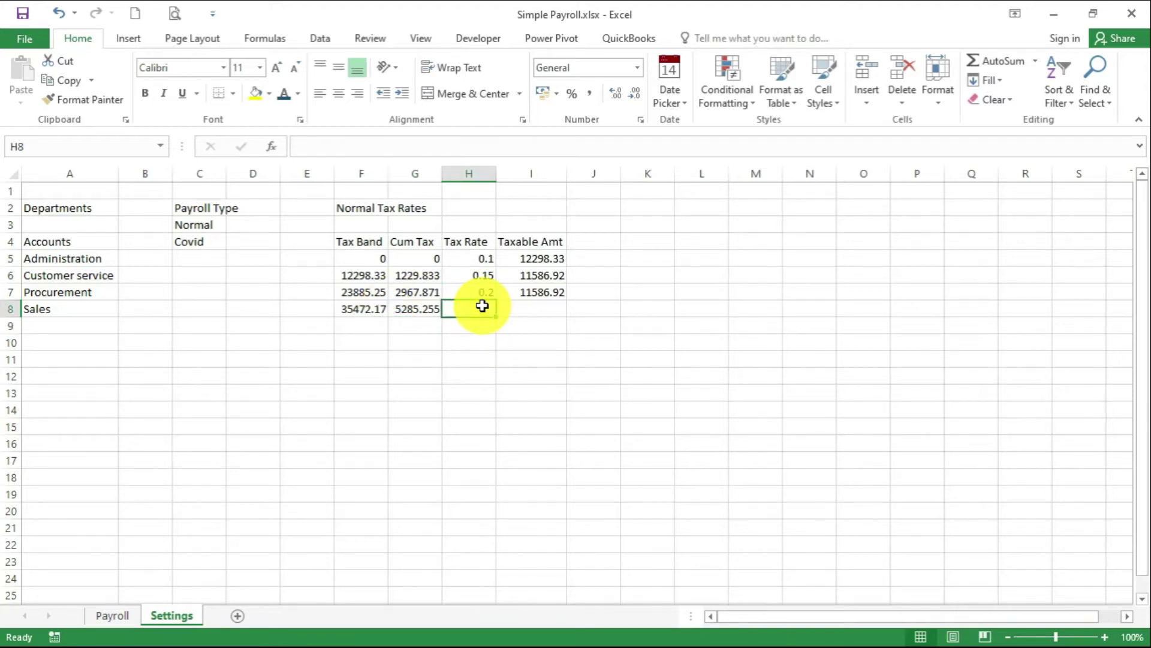
type("0.25")
left_click(517, 305)
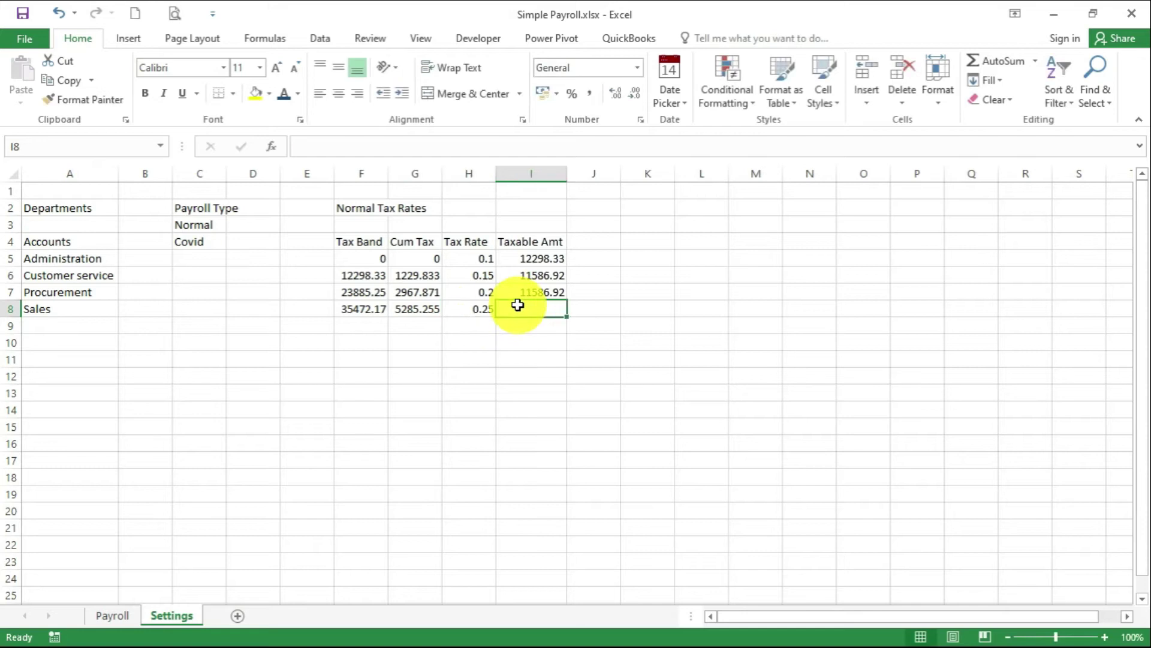
type("11586")
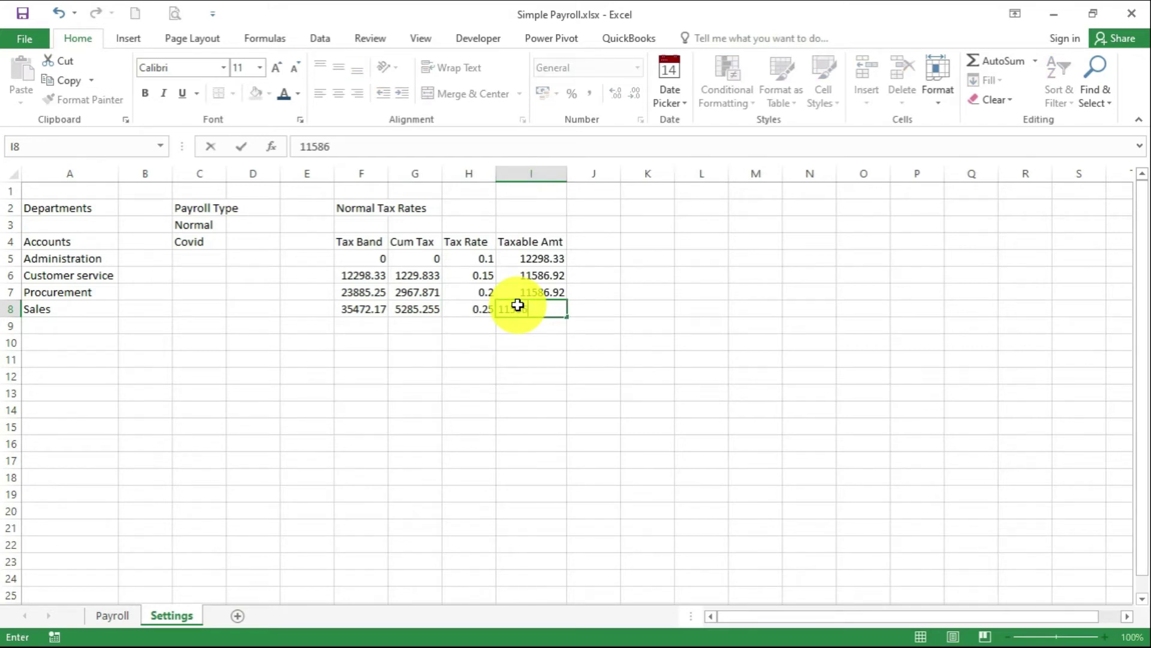
type(".92")
key("Return")
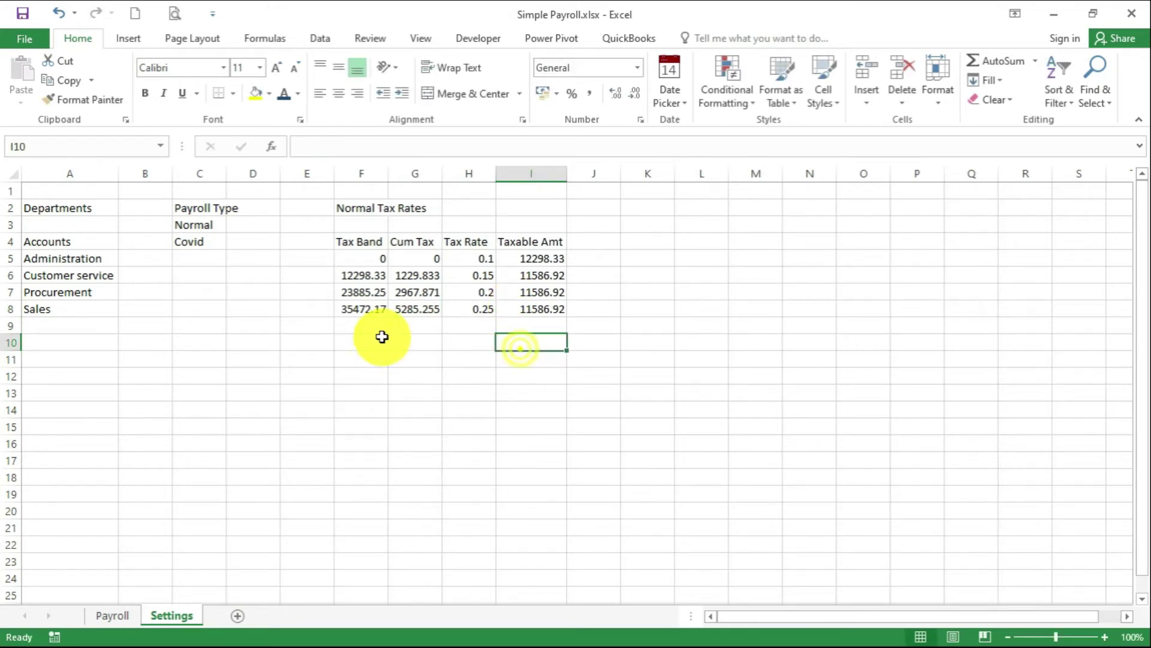
Fill the top band: F9 =F8+I8, G9 =(H8*I8)+G8, and rate 0.3
left_click(368, 324)
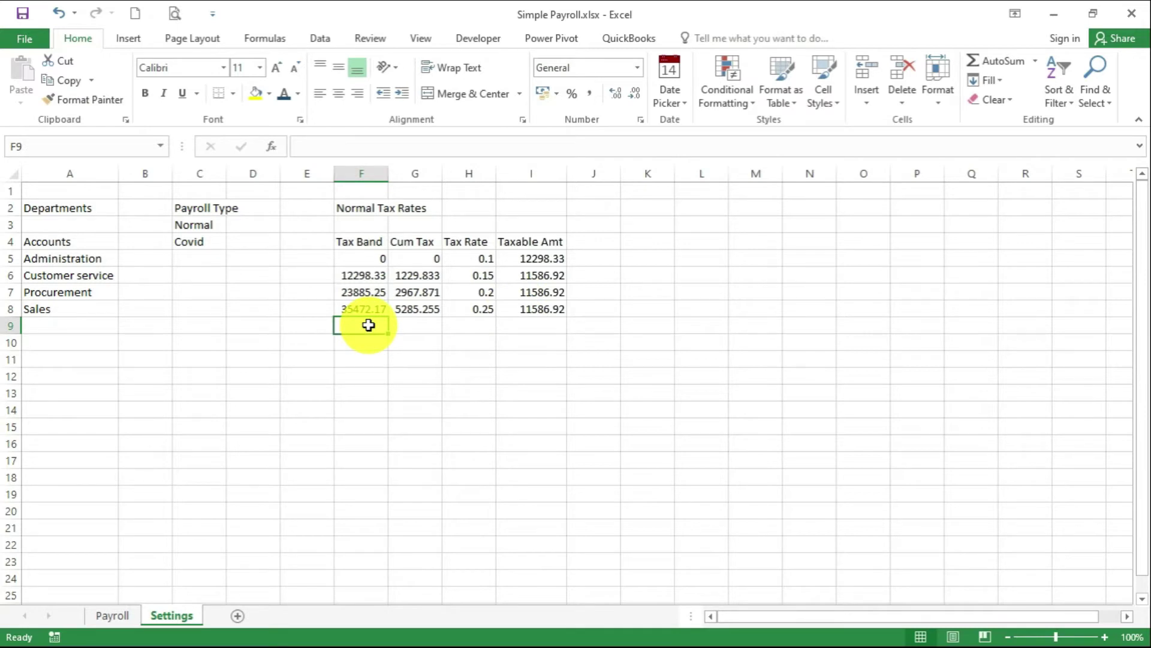
type("=")
left_click(377, 309)
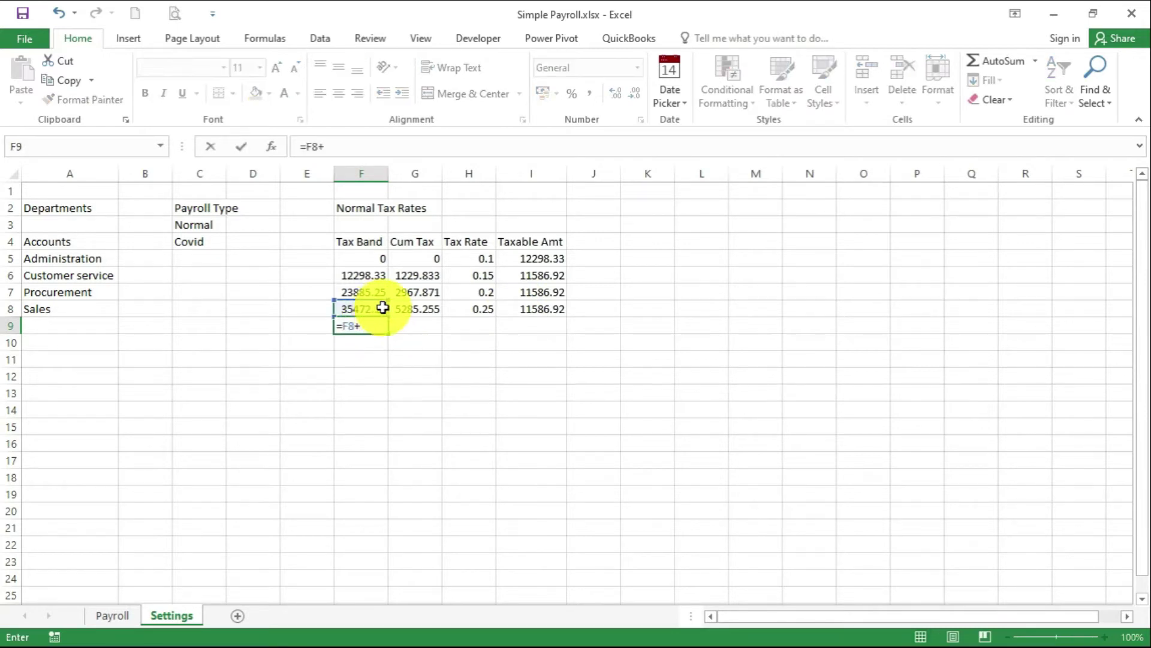
type("+")
left_click(547, 309)
key("Return")
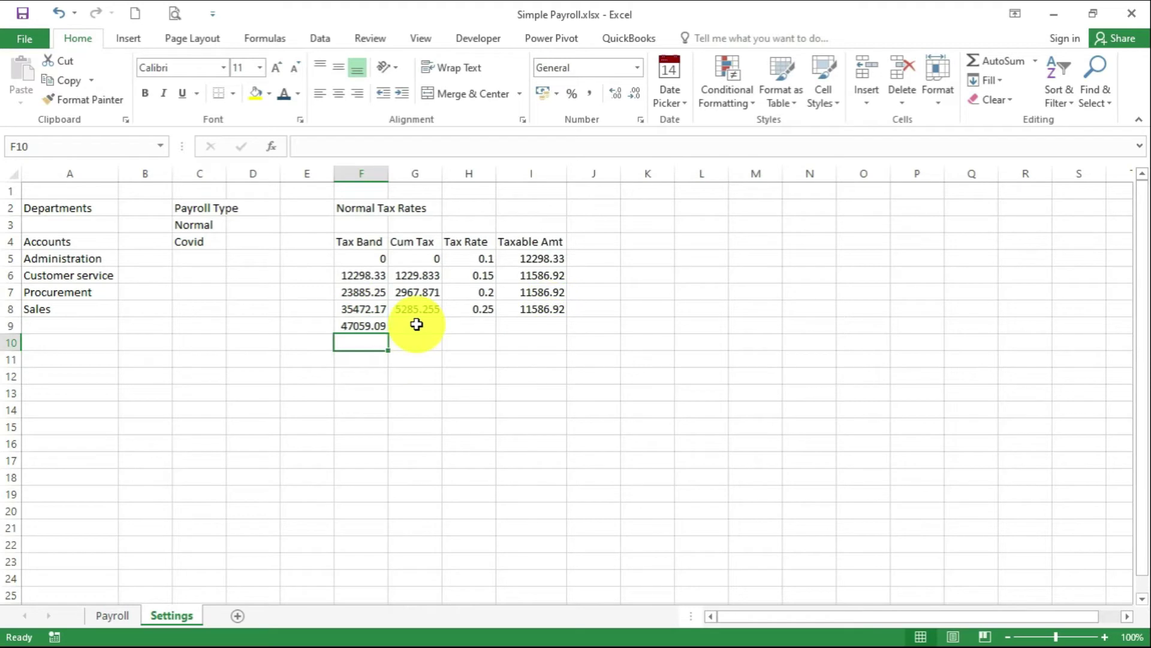
left_click(417, 324)
type("=(")
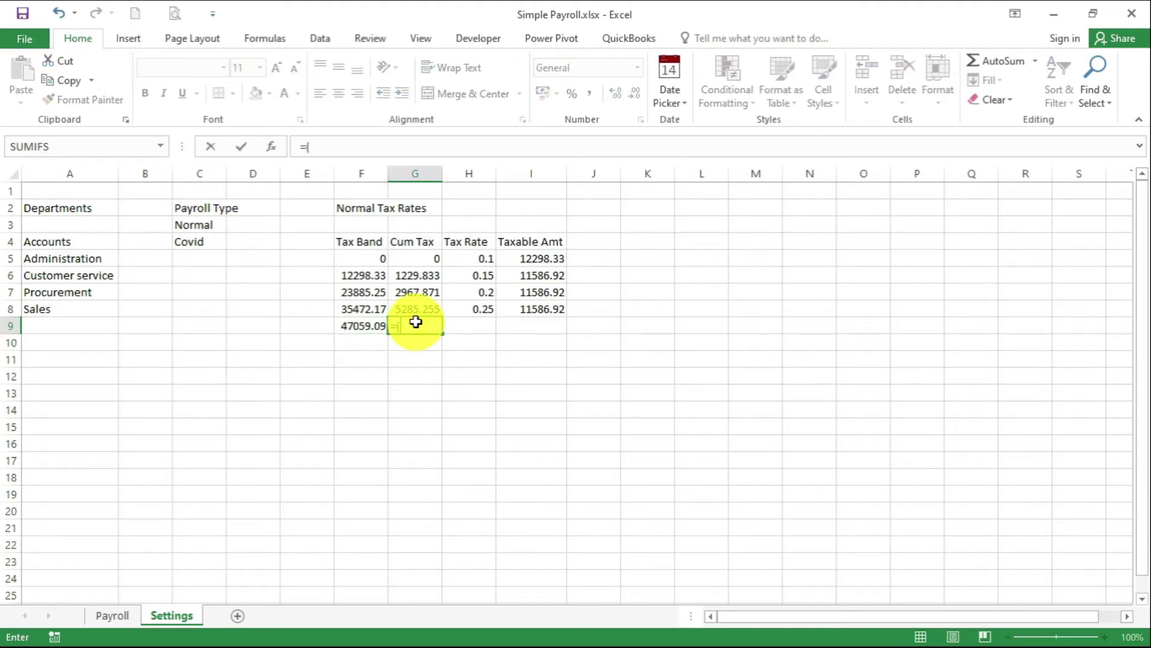
left_click(468, 313)
type("*")
left_click(527, 310)
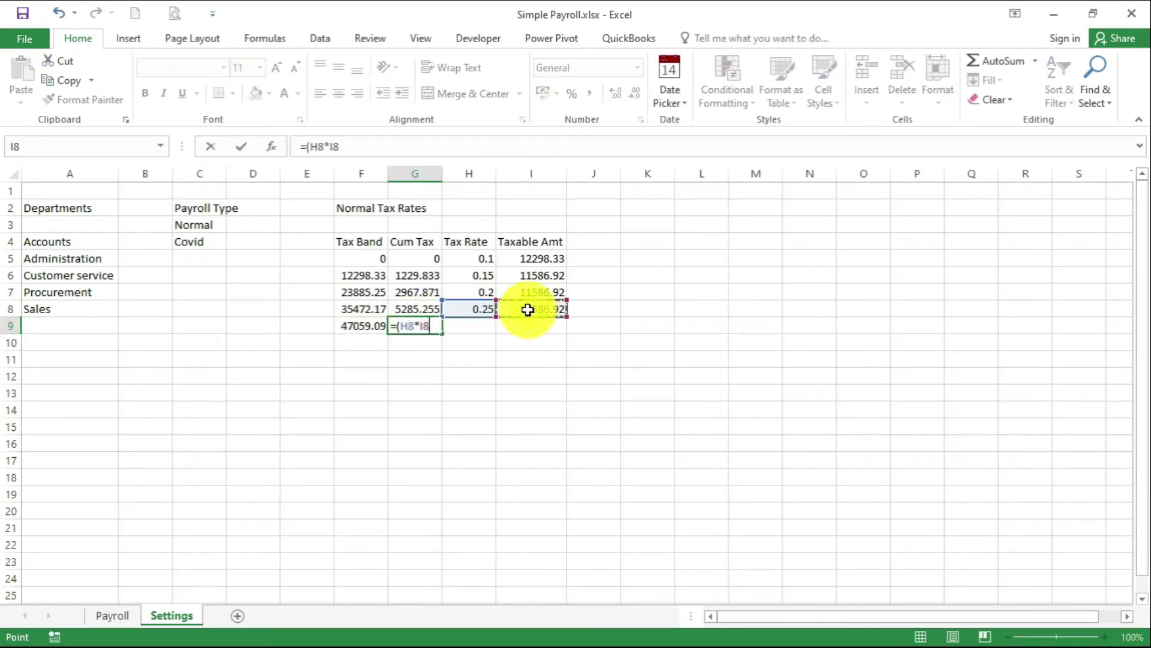
type(")+")
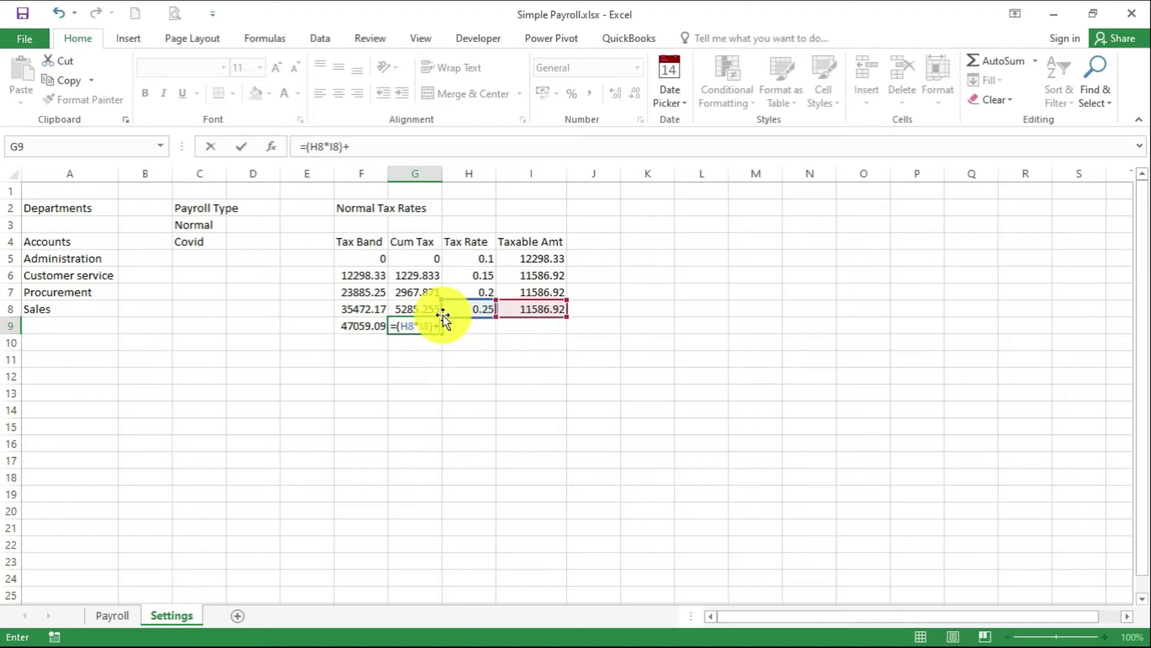
left_click(424, 309)
key("Return")
left_click(468, 325)
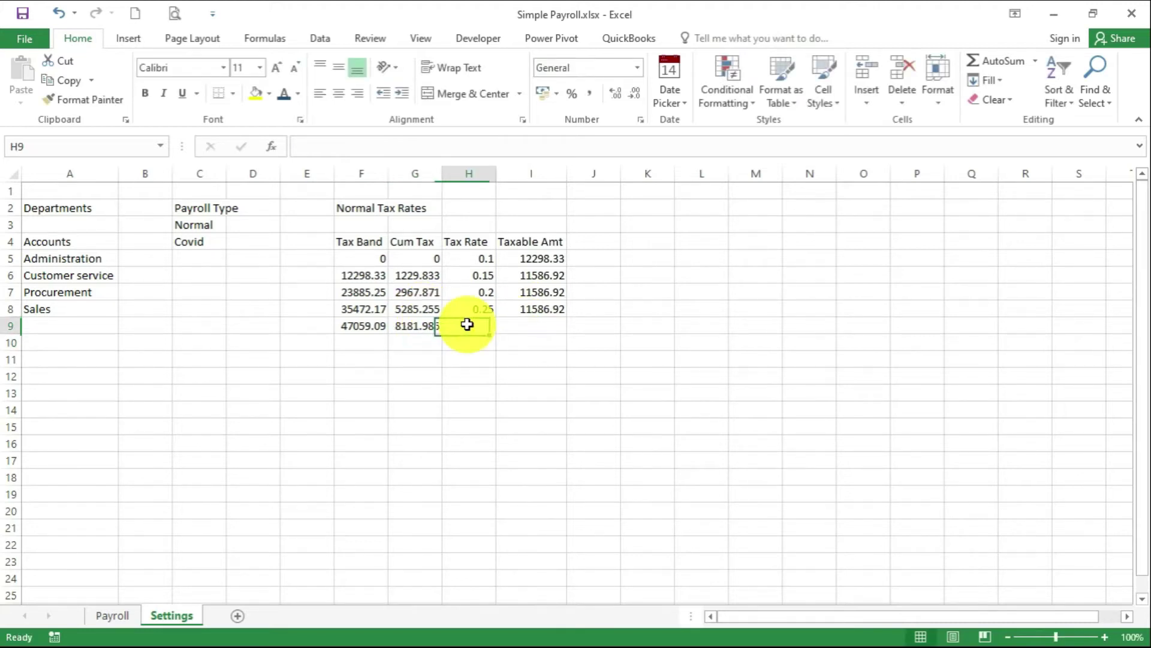
type("0.3")
left_click(546, 324)
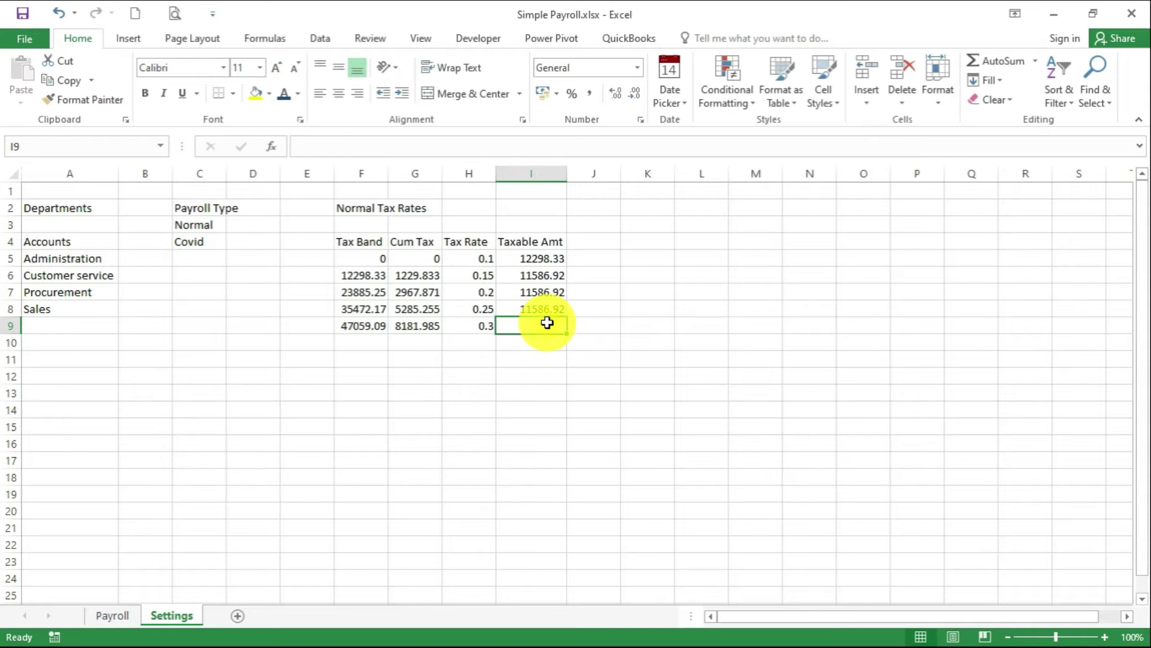
Apply Comma Style and All Borders to the F4:I9 tax table
left_click_drag(360, 241, 526, 322)
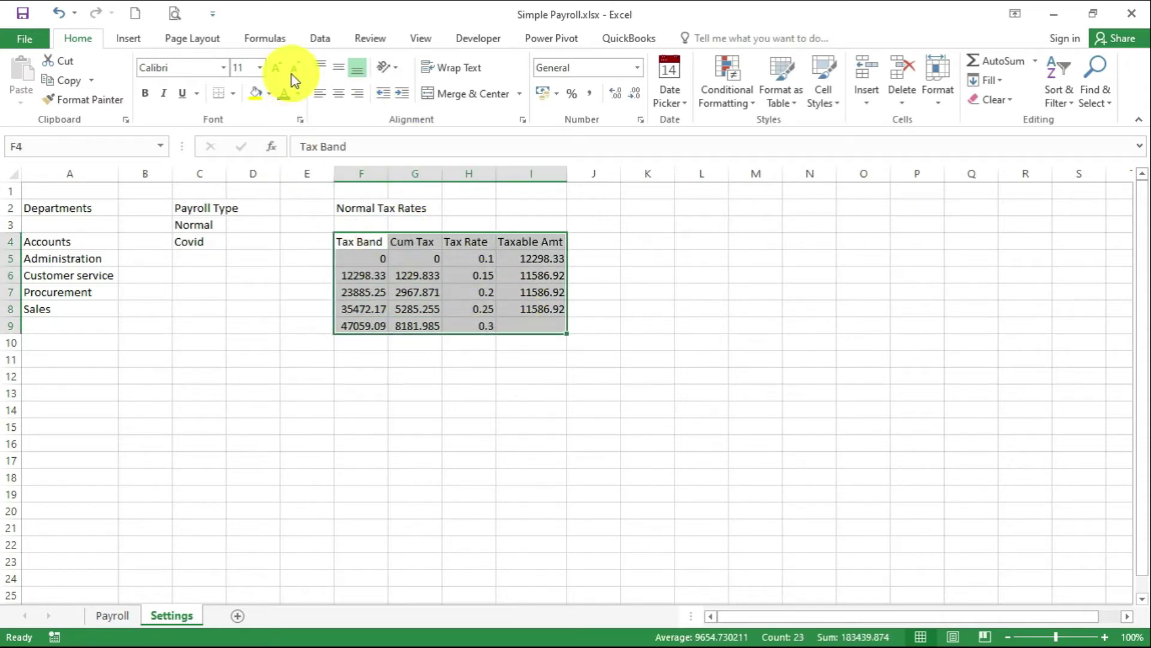
left_click(591, 93)
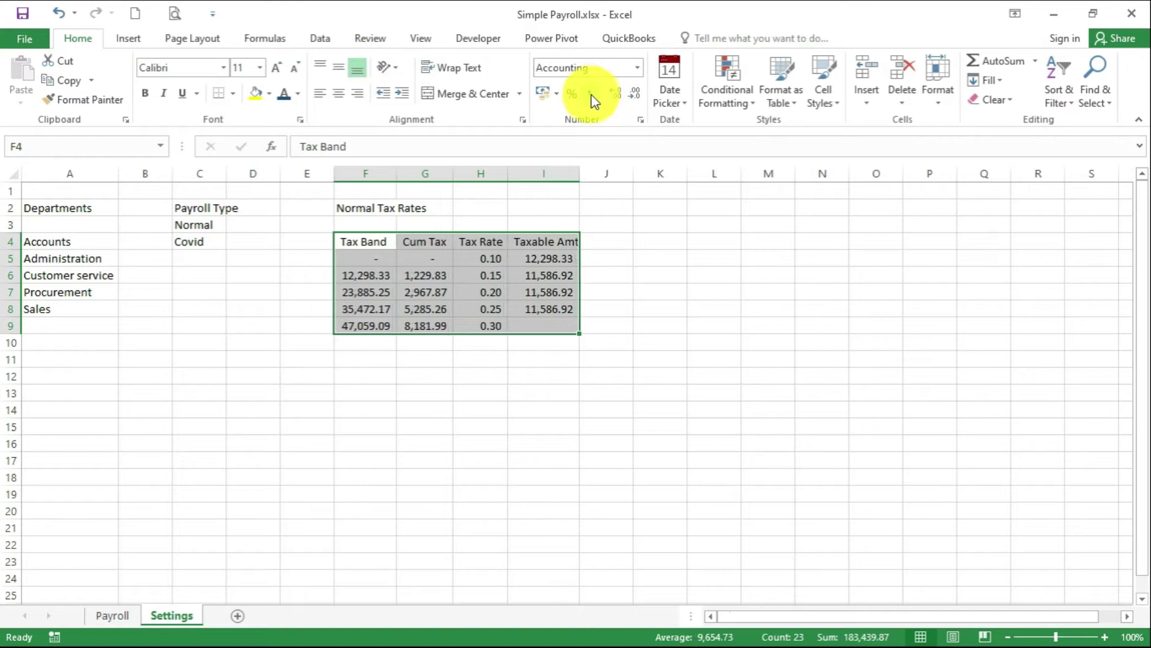
left_click(234, 94)
left_click(245, 239)
left_click(486, 393)
Autofit column F and enter Tax Relief with value 1408 in F11:G11
left_click(360, 360)
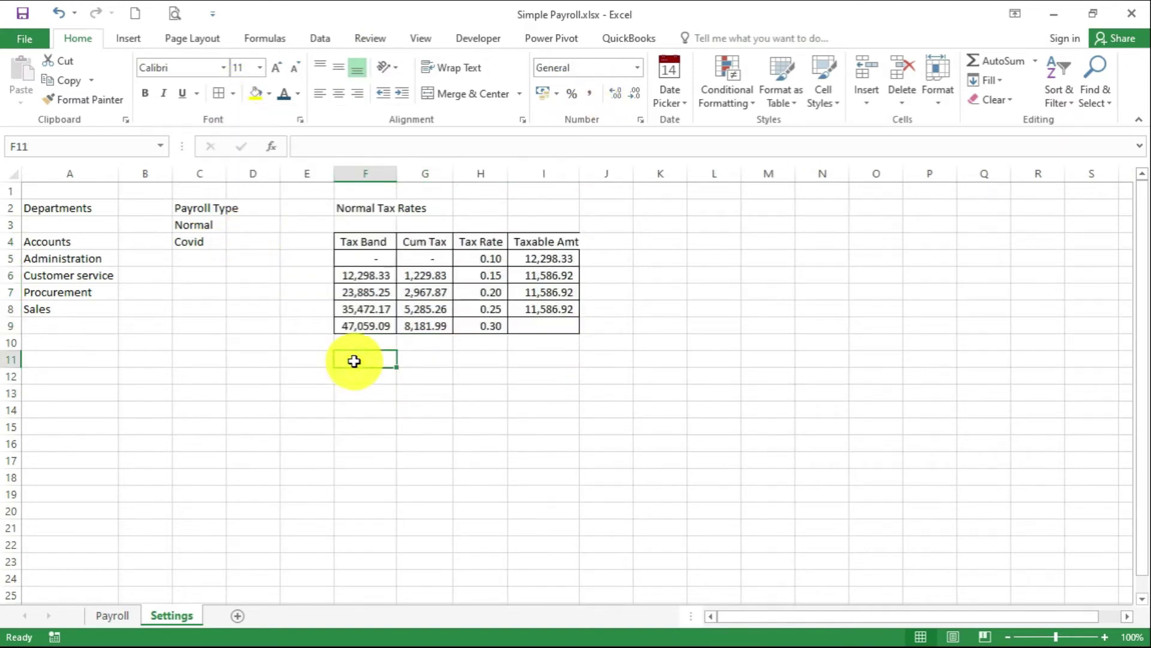
double_click(394, 174)
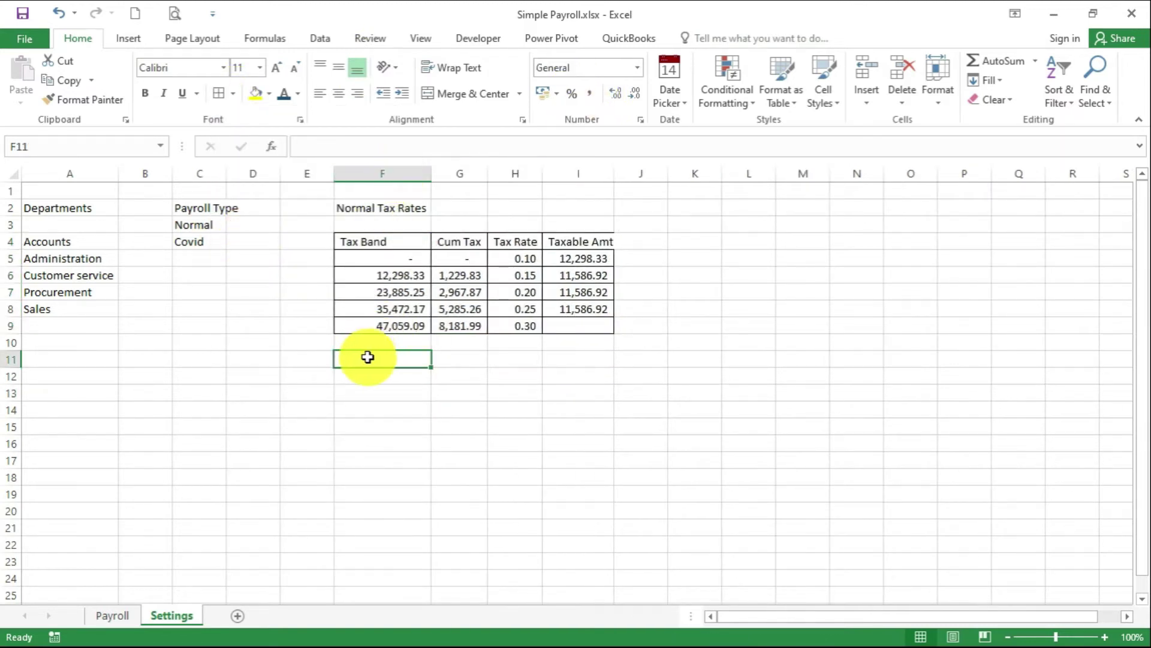
type("Tax Relief")
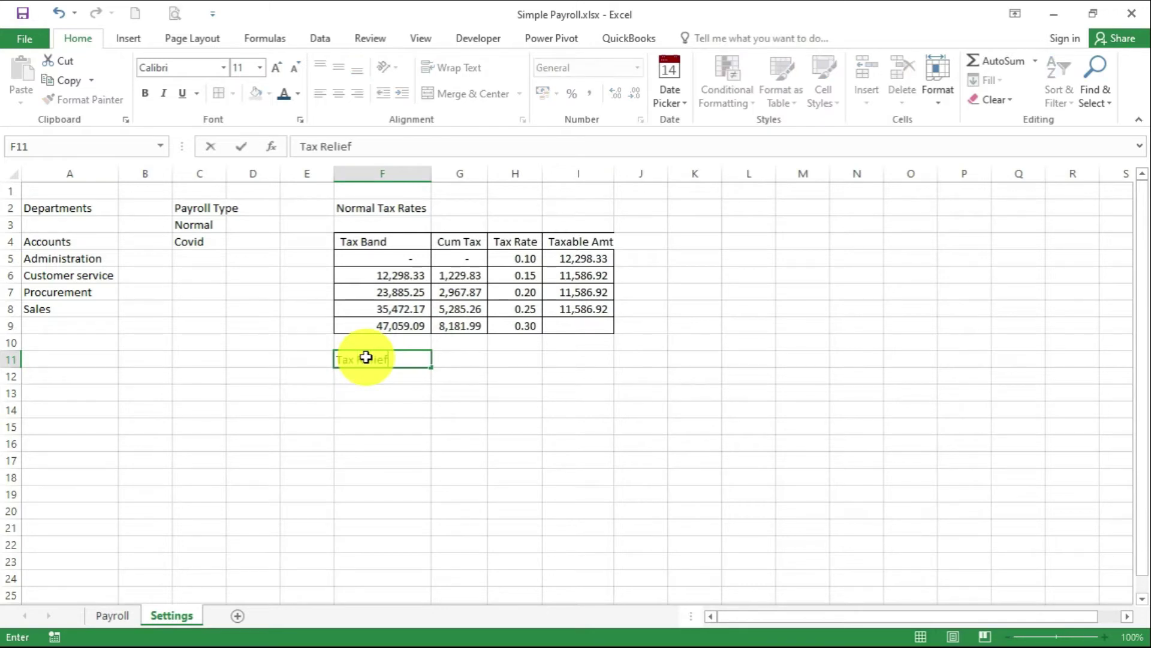
left_click(467, 365)
type("14")
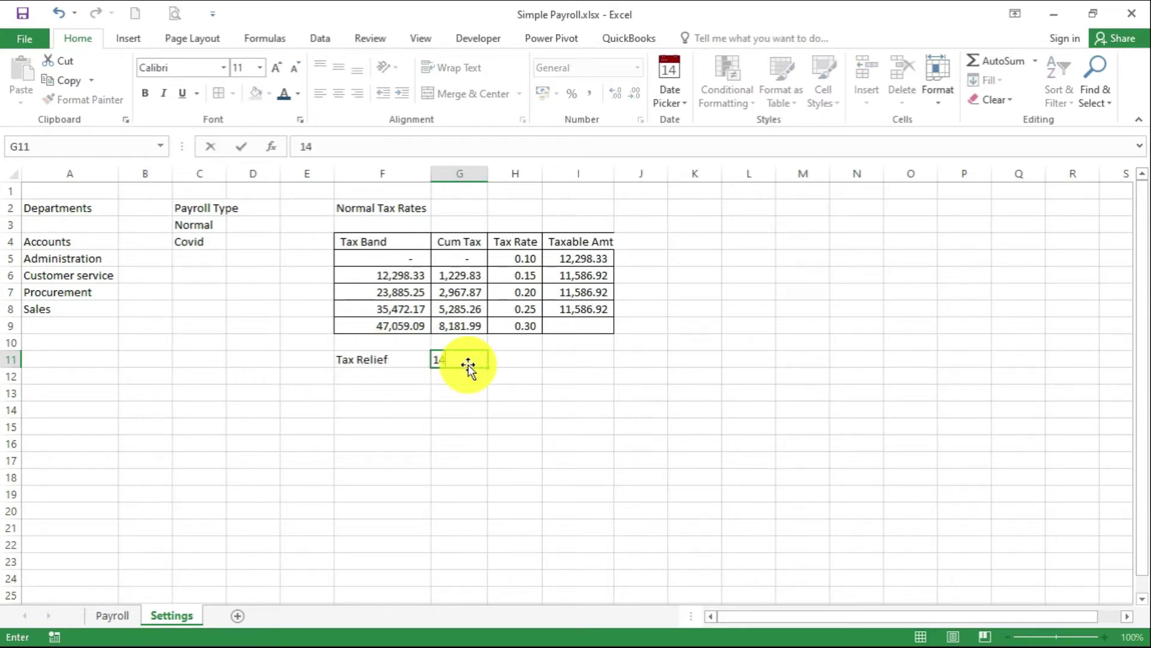
type("08")
key("Return")
left_click(480, 476)
left_click(459, 275)
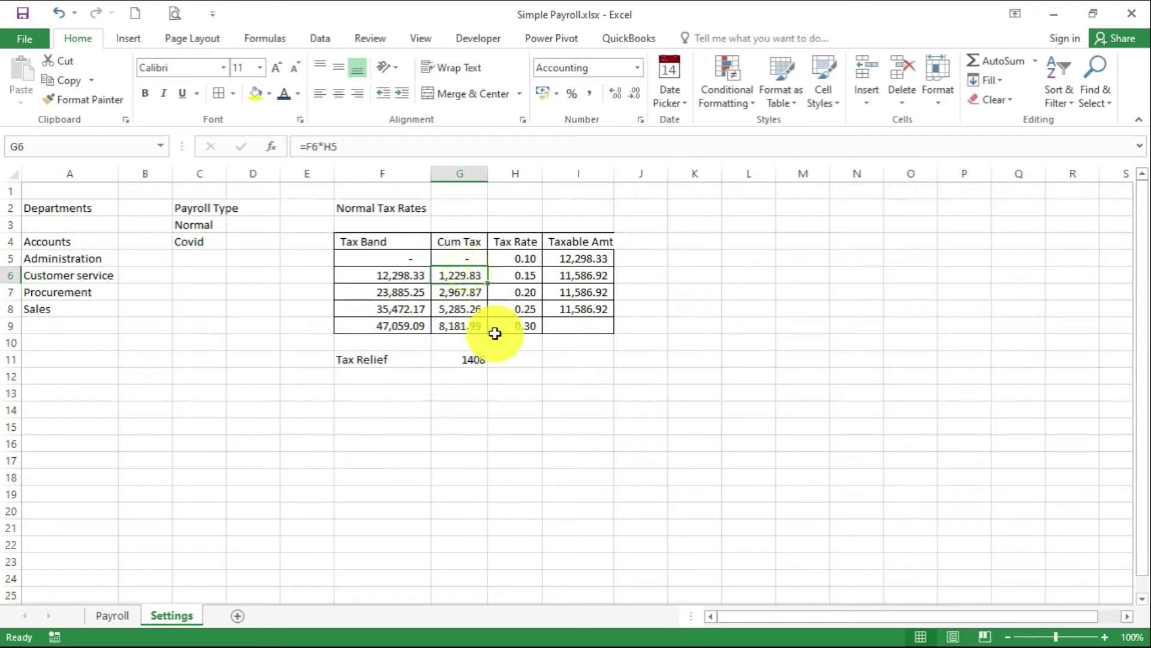
Title L2 'COVID Tax Rates' and copy the four rate-table column headings into L4:O4
left_click(730, 207)
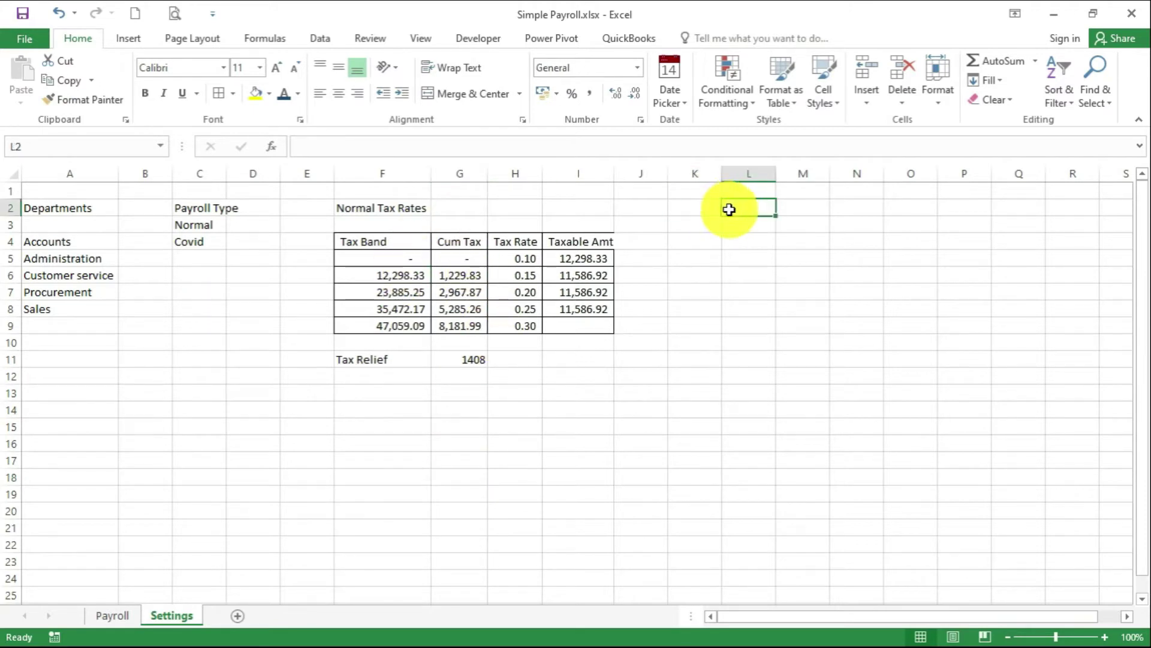
type("COVID Tax Rates")
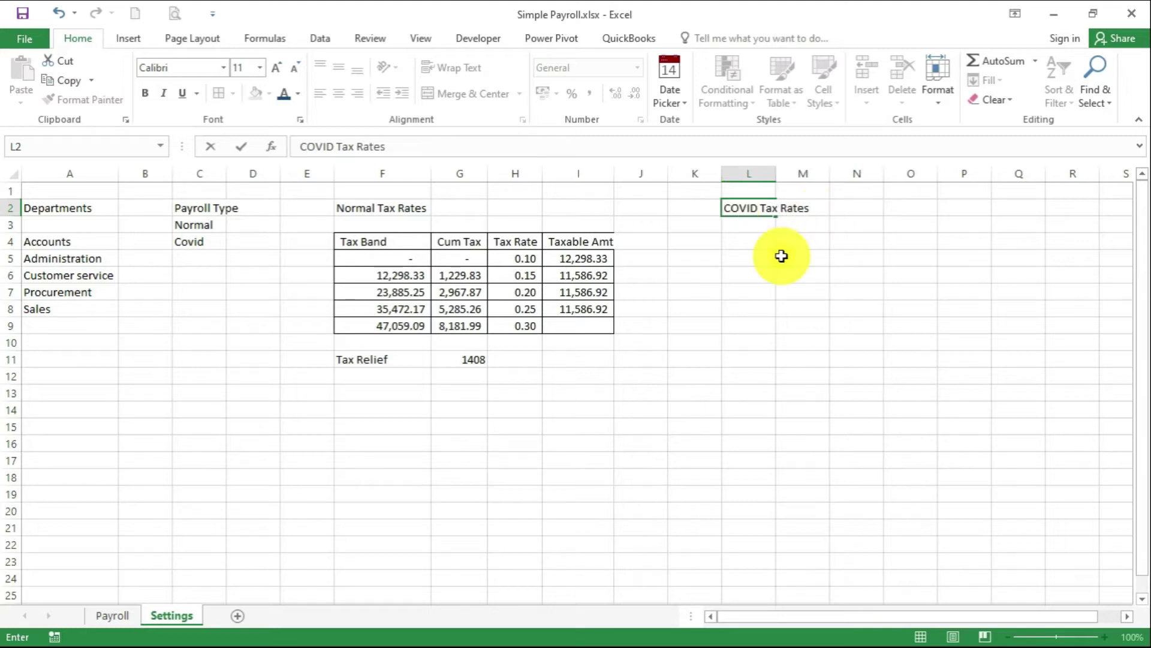
left_click_drag(357, 241, 560, 235)
key("ctrl+c")
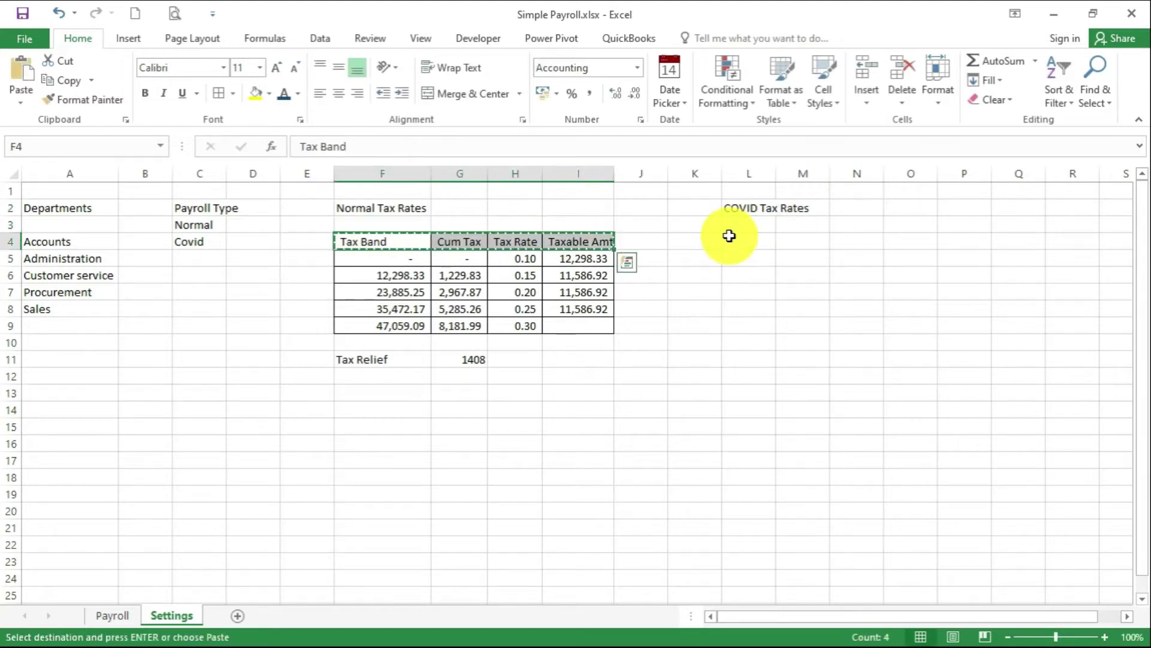
left_click(732, 239)
key("ctrl+v")
left_click(868, 323)
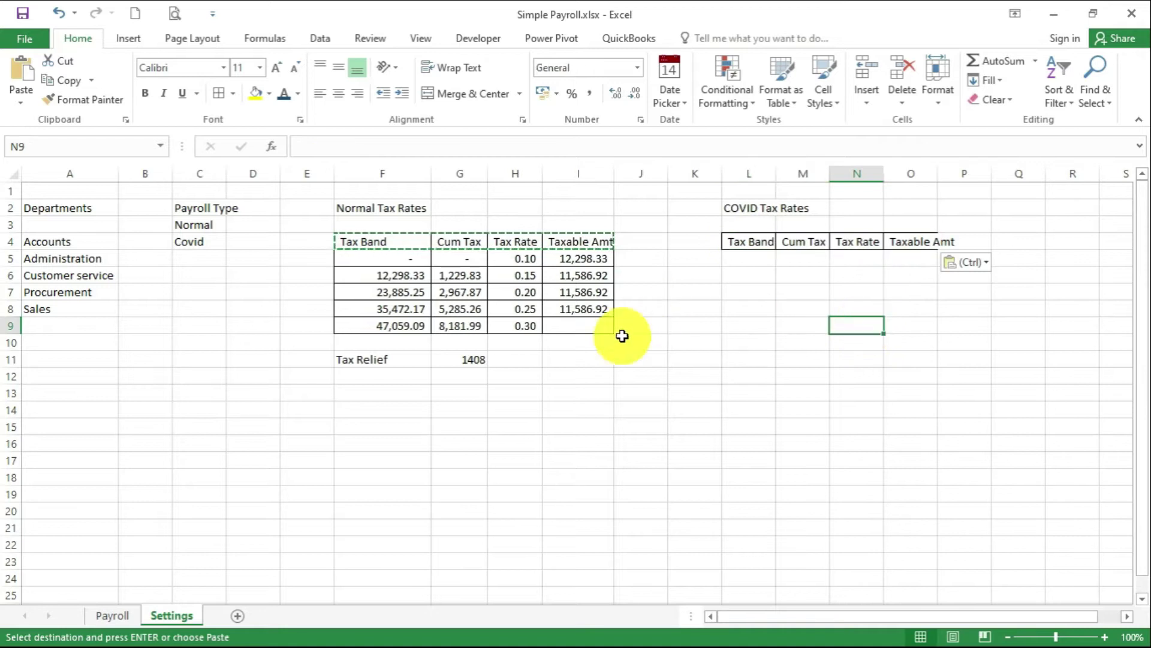
Enter the first COVID band (start 0, rate 0.10, taxable 24000) and set L6 to =O5
left_click(768, 259)
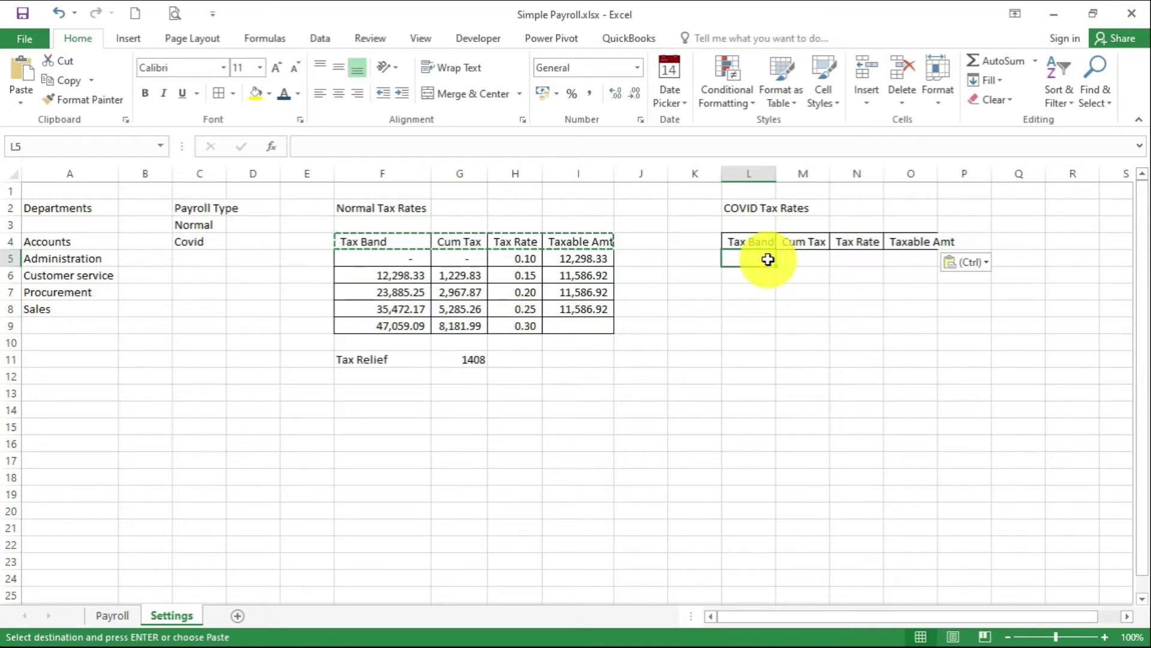
type("0")
key("Tab")
left_click(880, 256)
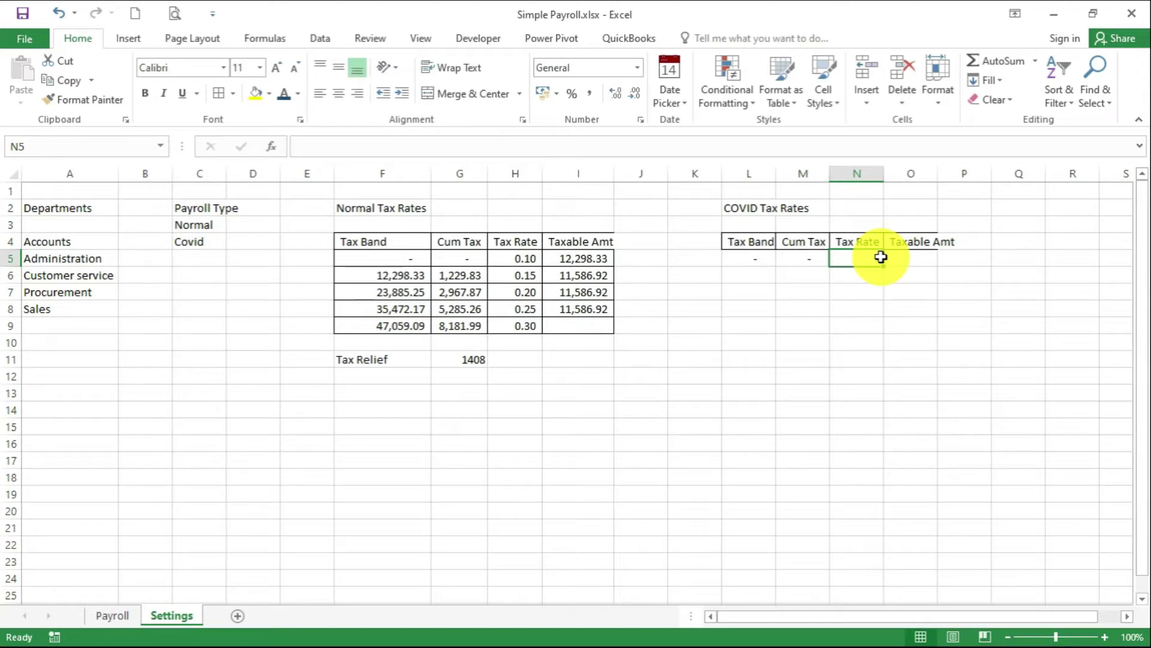
type("0.1")
left_click(917, 259)
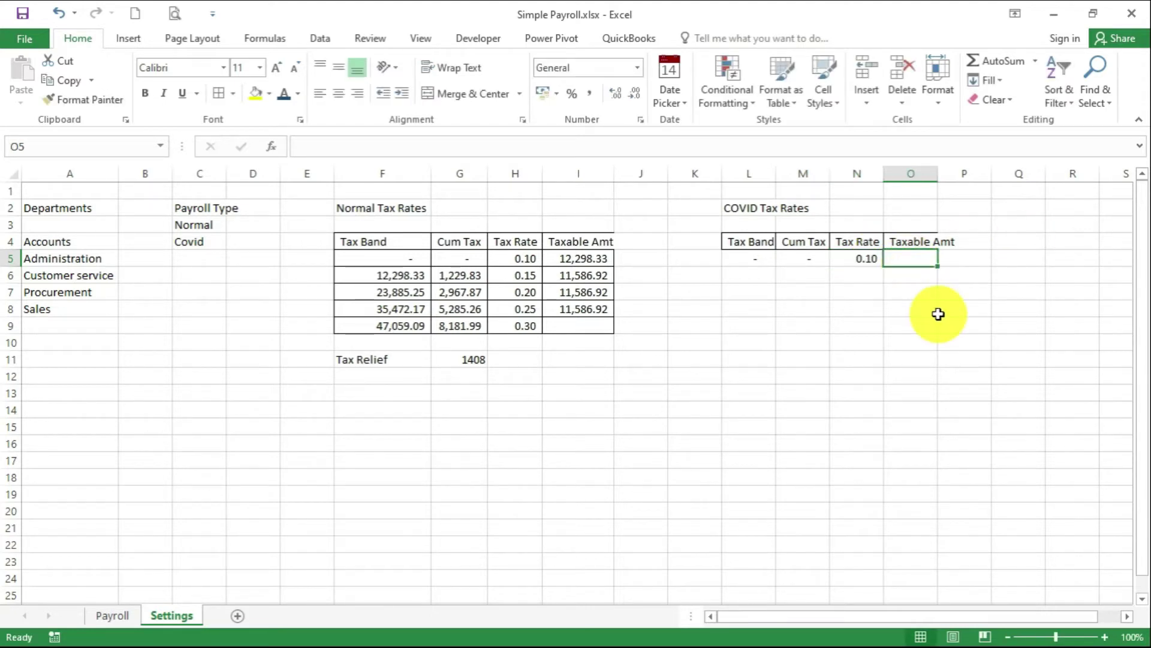
type("240000.00")
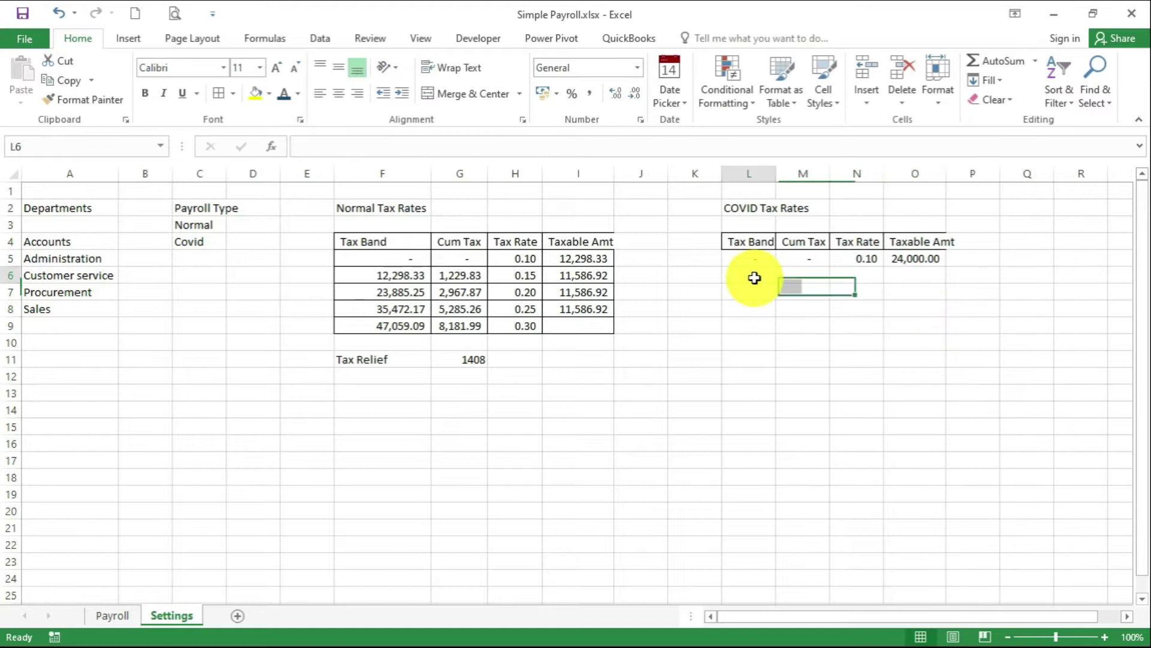
type("=")
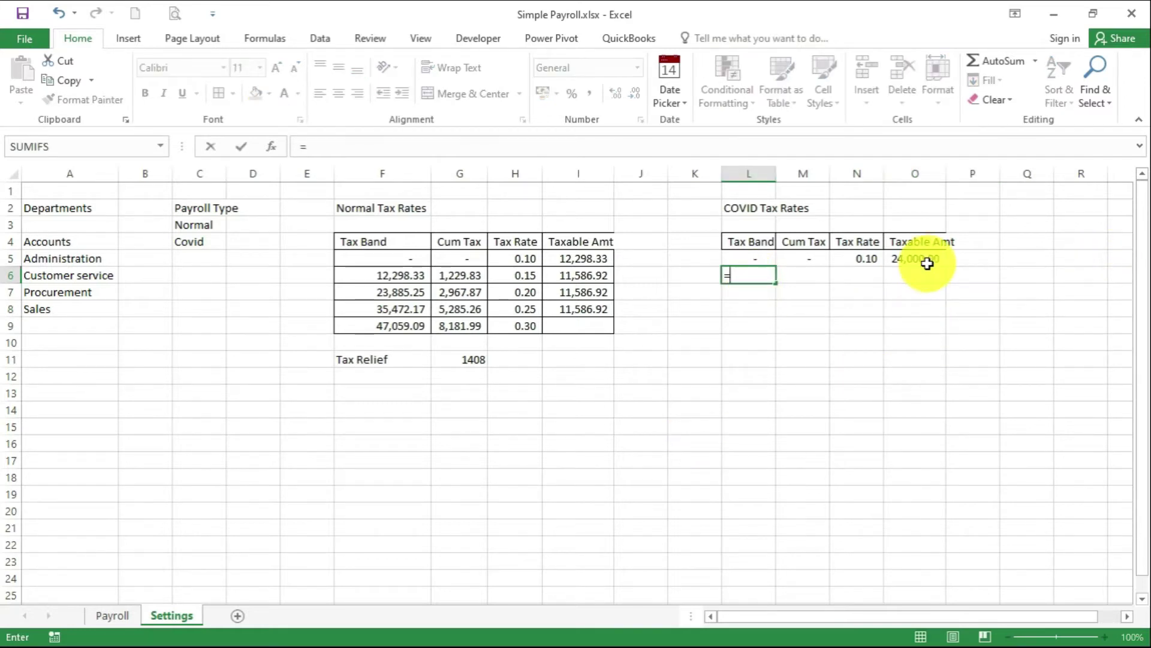
left_click(928, 263)
key("Return")
Give the second band cumulative tax =L6*N5 (2400), rate 0.15 and taxable amount 16666.66
left_click(812, 275)
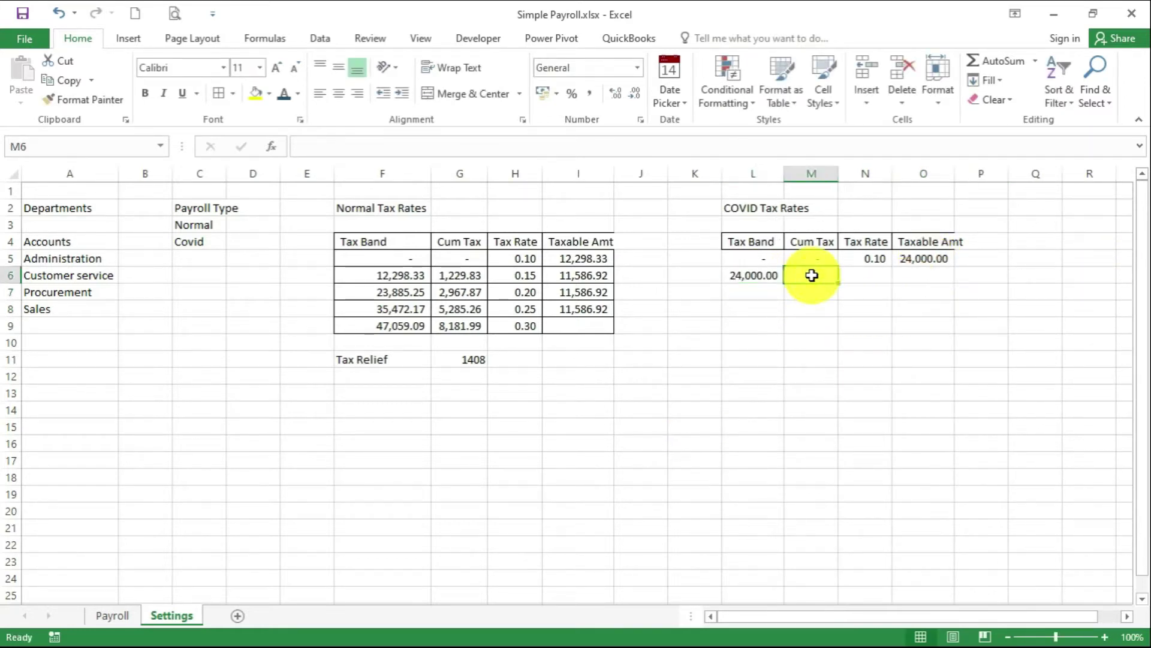
type("=")
left_click(760, 275)
type("*")
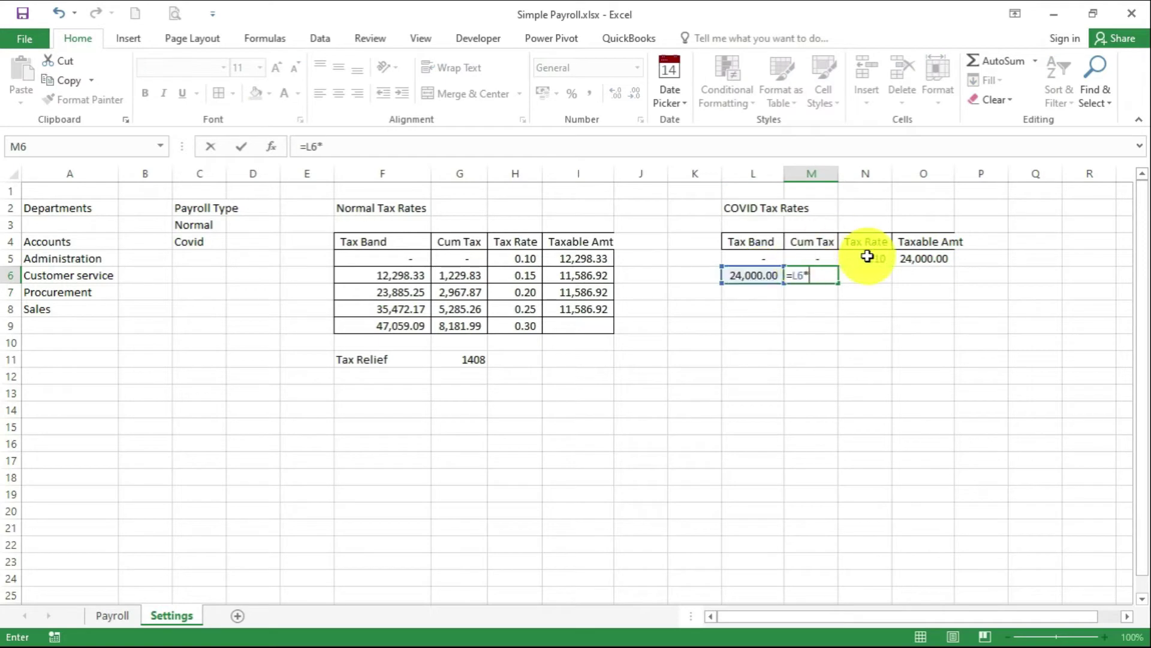
left_click(868, 258)
key("Return")
left_click(870, 281)
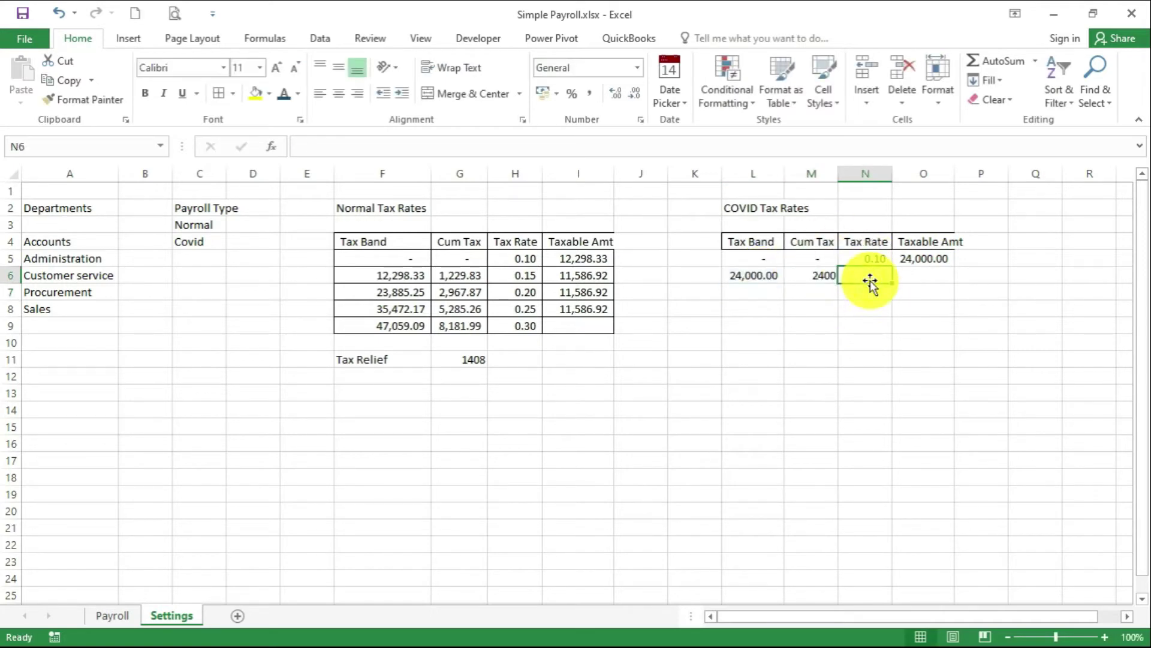
type("1.")
type("5")
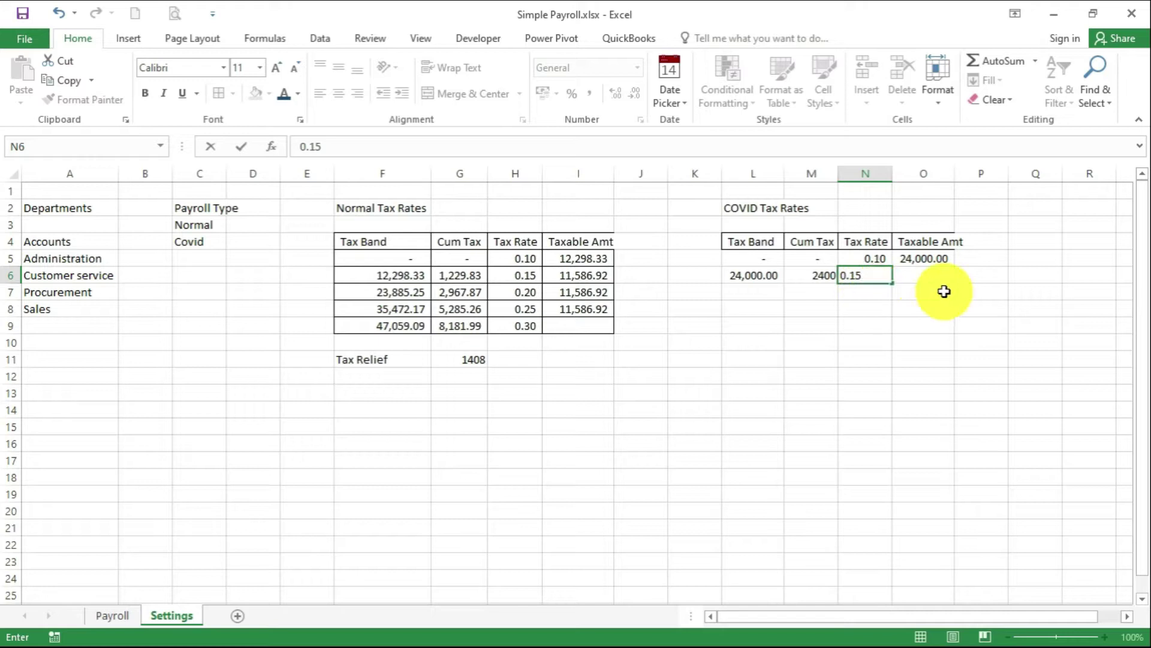
left_click(932, 274)
type("16")
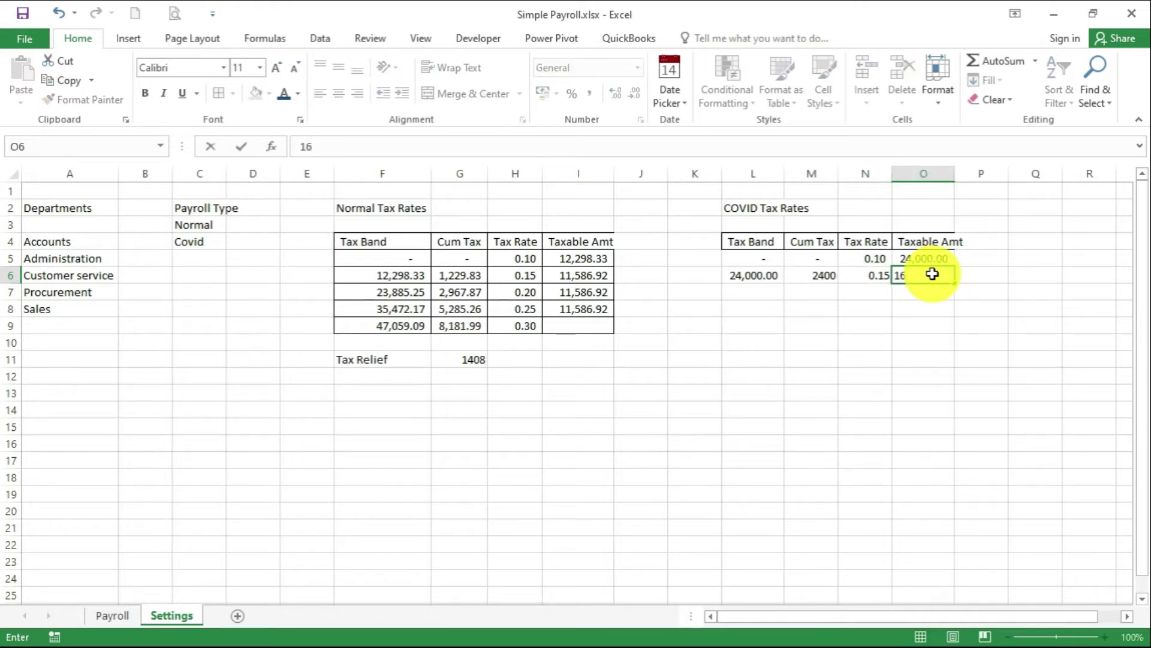
type("666.66")
key("Return")
Start the third band in L7 with =L6+O6, giving 40,666.66
left_click(757, 297)
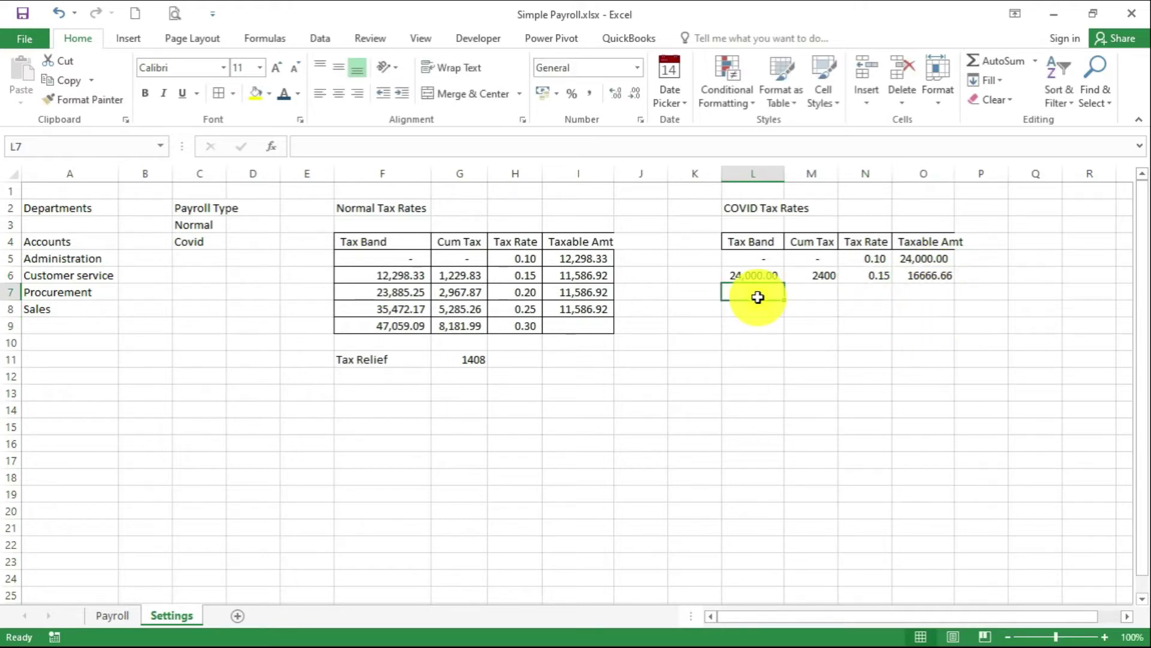
type("=")
left_click(766, 274)
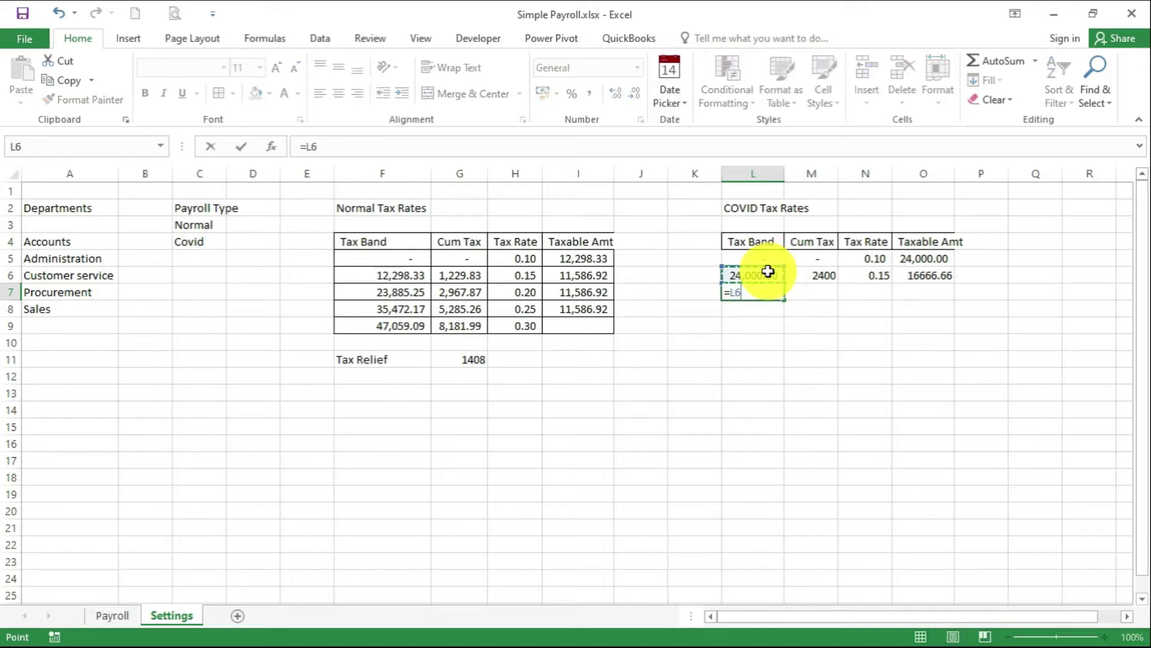
type("+")
left_click(917, 275)
key("Return")
Give the third band cumulative tax =(N6*O6)+M6 (4899.999), rate 0.2 and taxable 16666.66
left_click(813, 294)
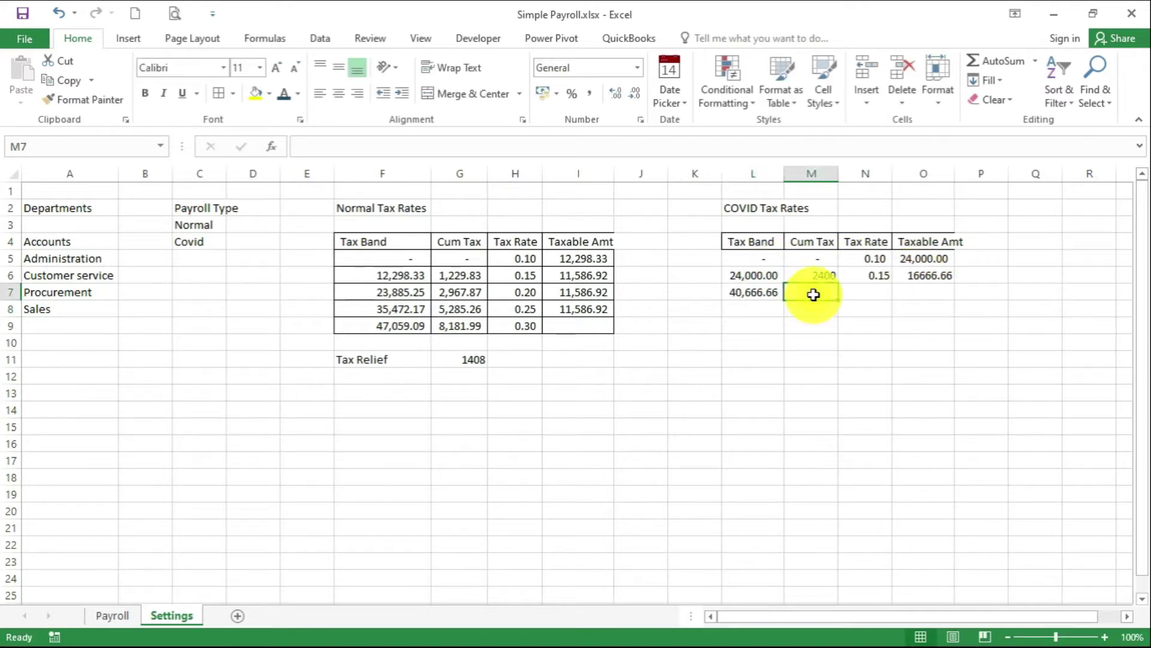
type("=")
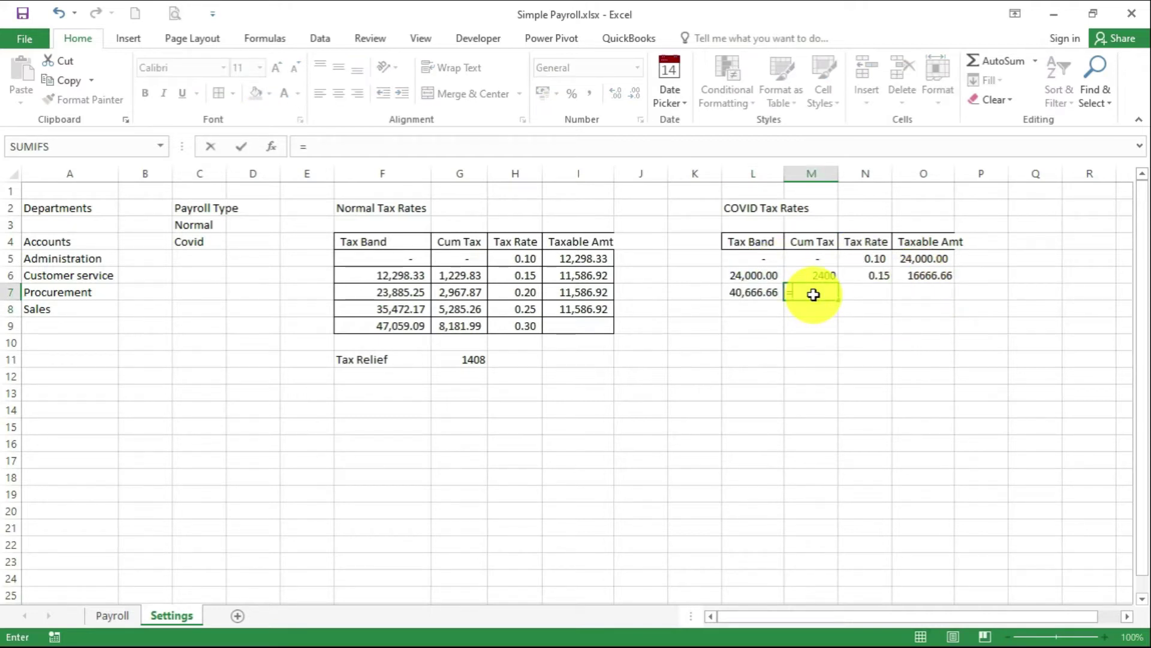
type("(")
left_click(879, 278)
type("*")
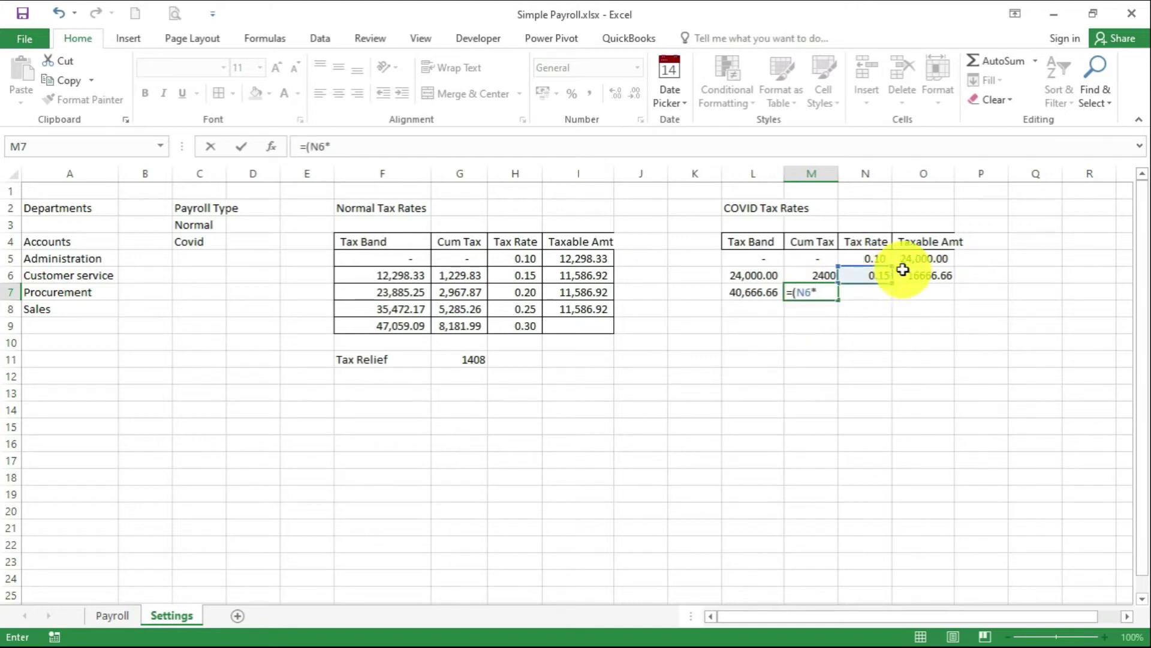
left_click(920, 279)
type(")+")
left_click(812, 276)
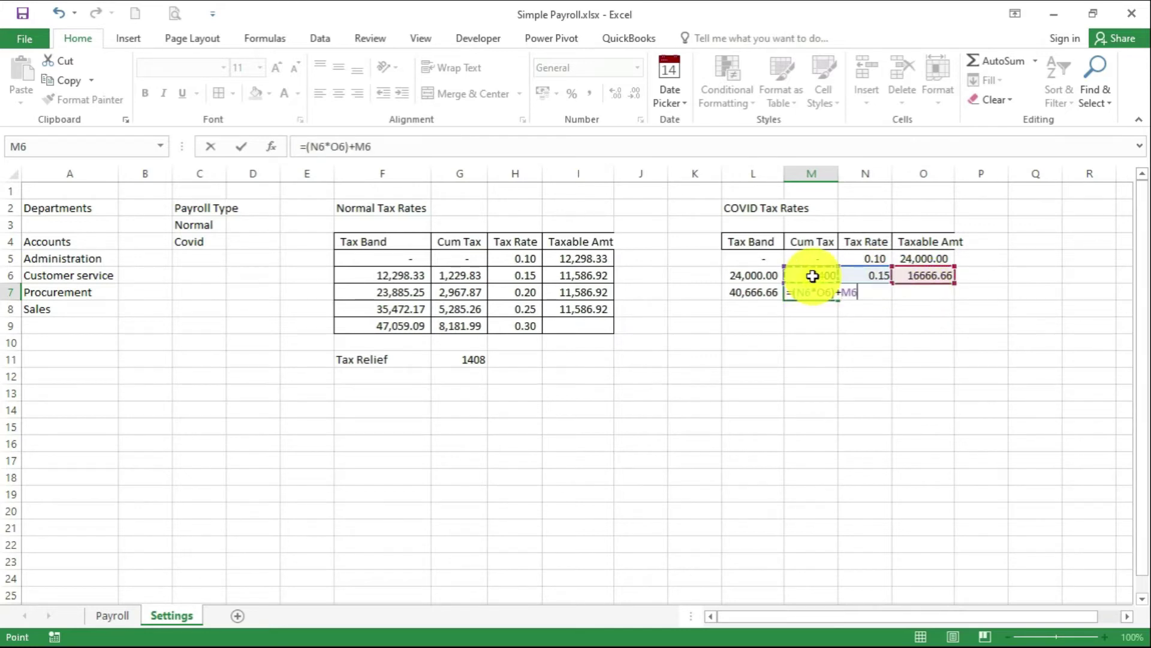
key("Return")
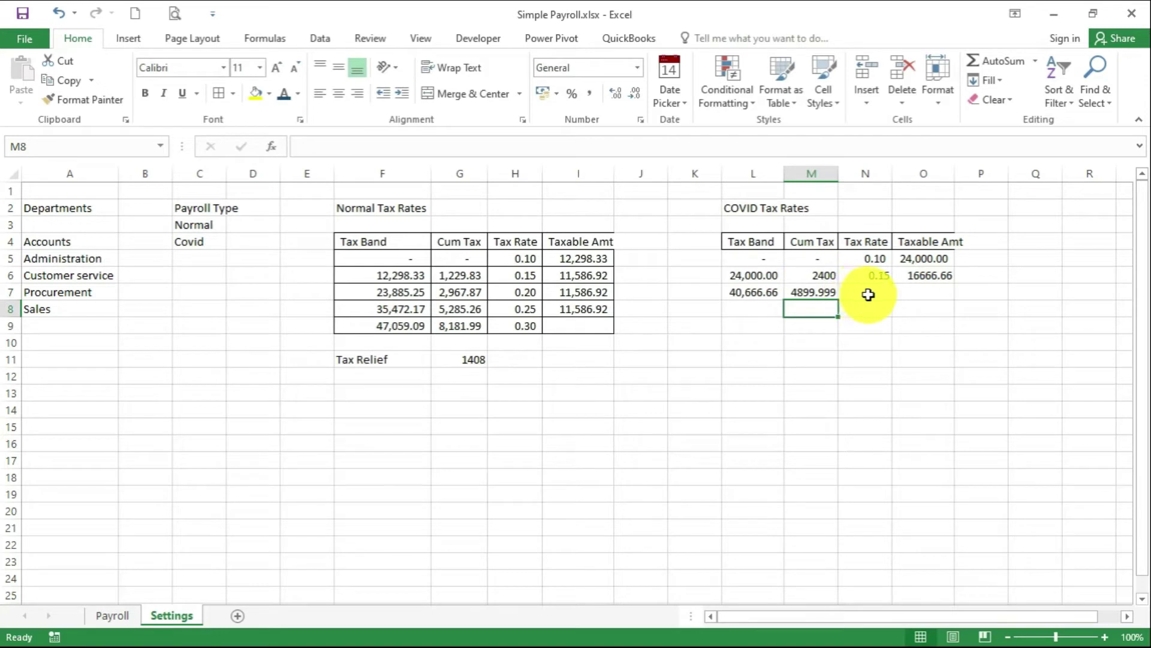
left_click(866, 293)
type("0.2")
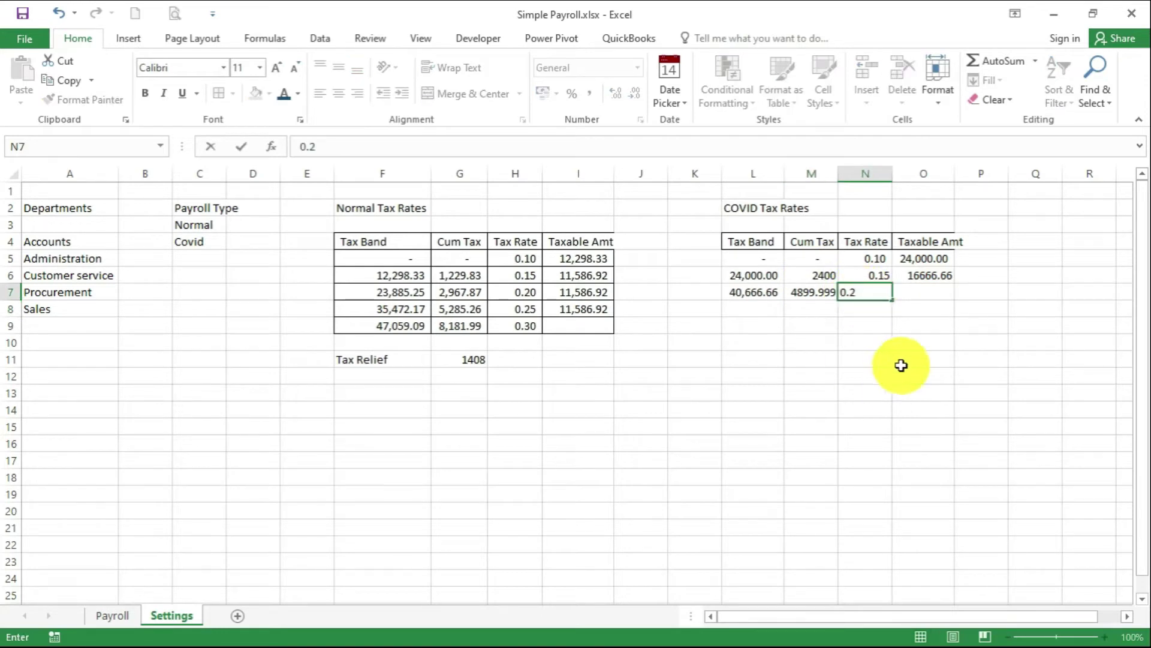
left_click(914, 292)
type("16666")
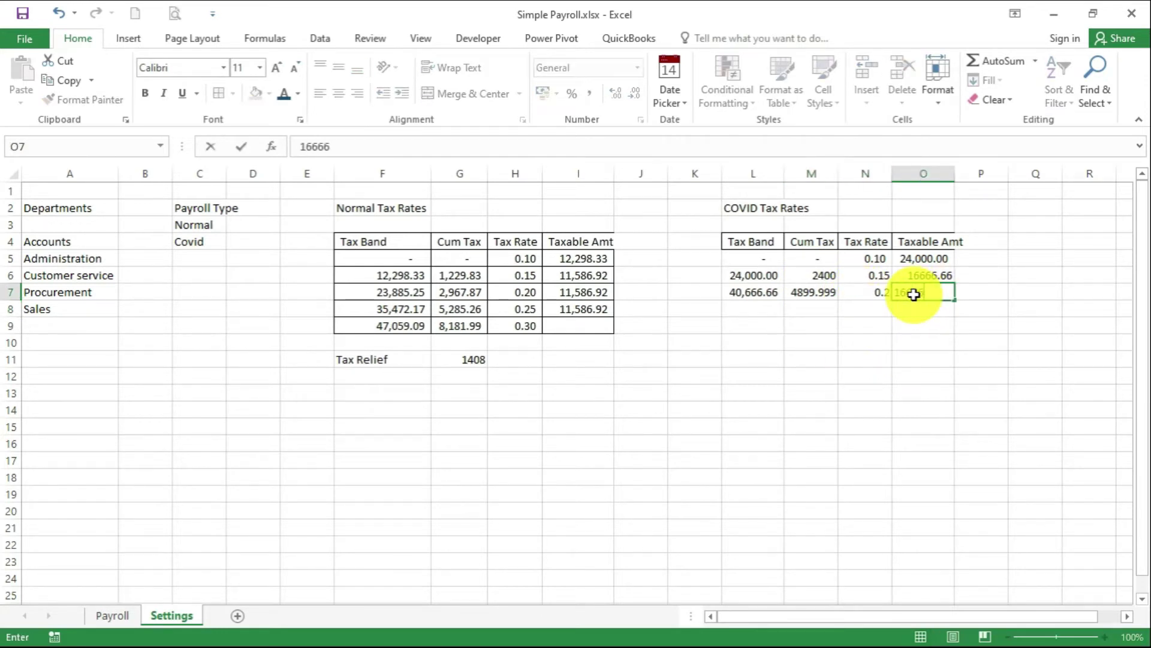
type(".66")
Start the fourth band in L8 with =L7+O7, giving 57,333.32
left_click(750, 303)
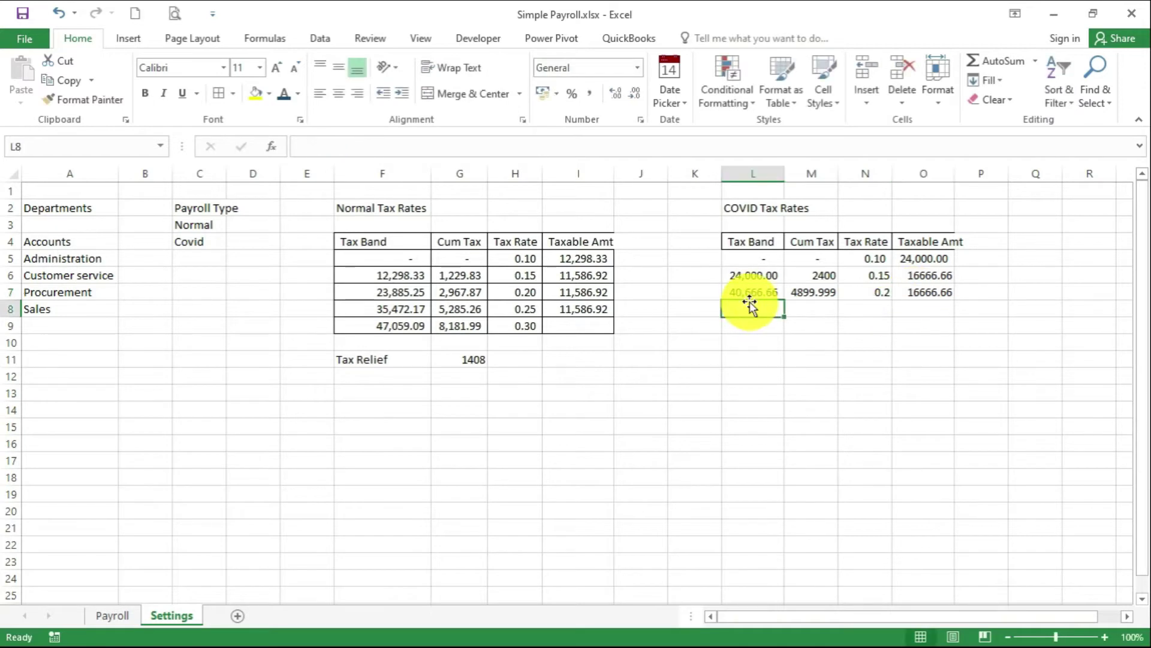
type("=")
left_click(766, 290)
type("+")
left_click(923, 291)
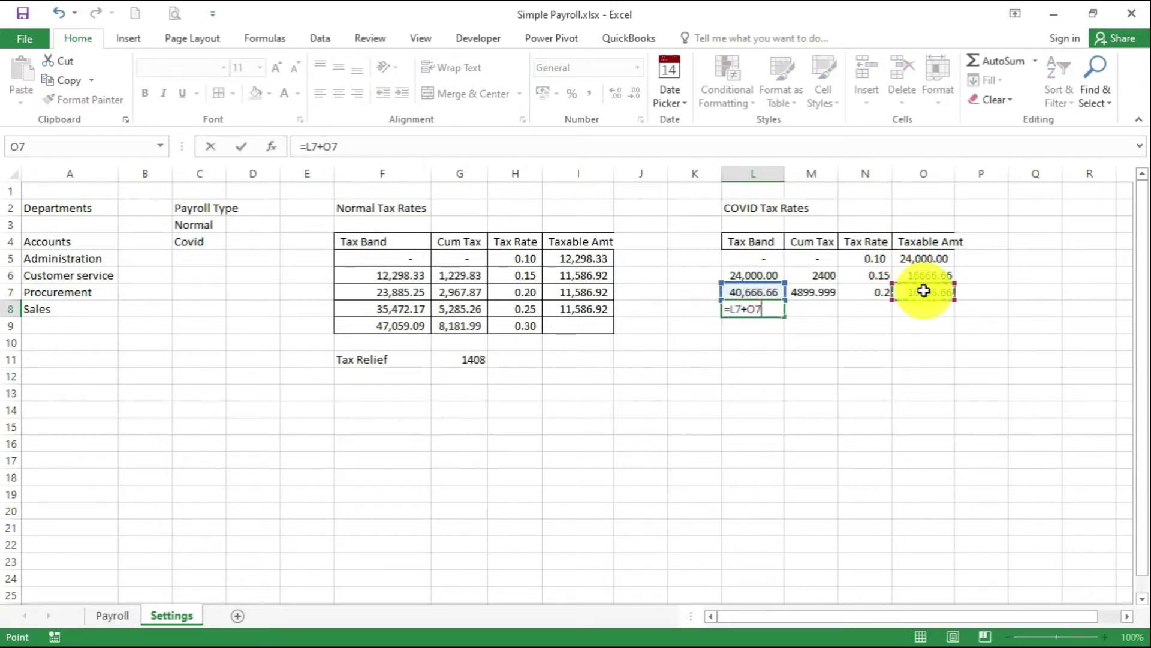
key("Return")
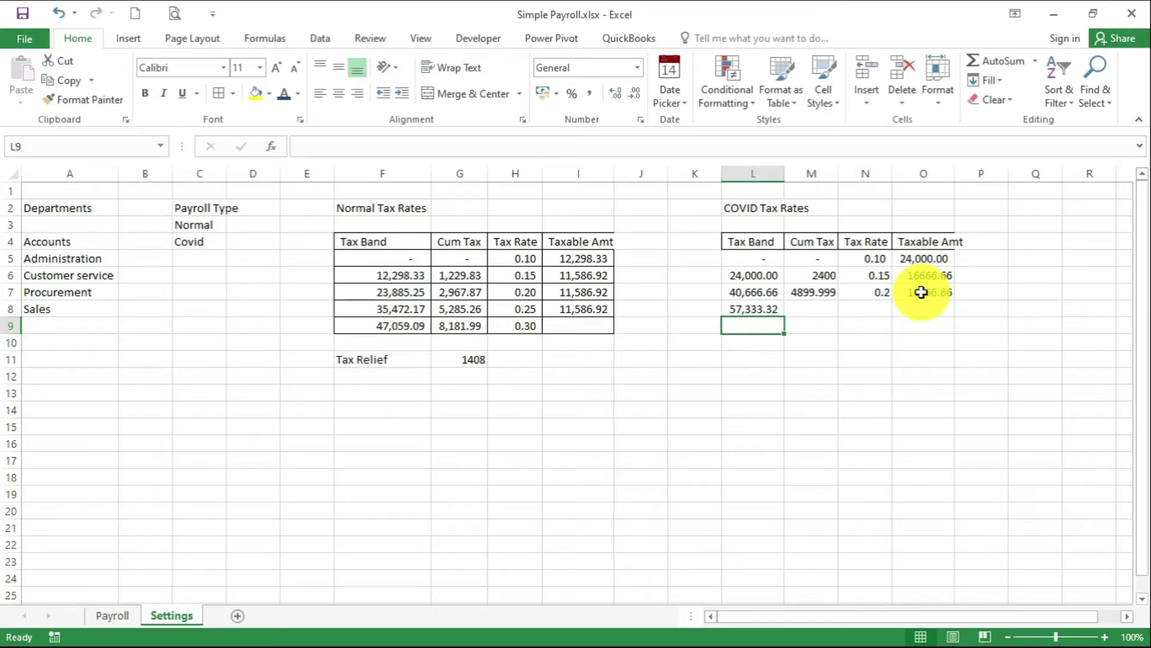
Set the fourth band's cumulative tax to =(N7*O7)+M7 (8233.331) and its rate to 0.25
left_click(816, 312)
type("=")
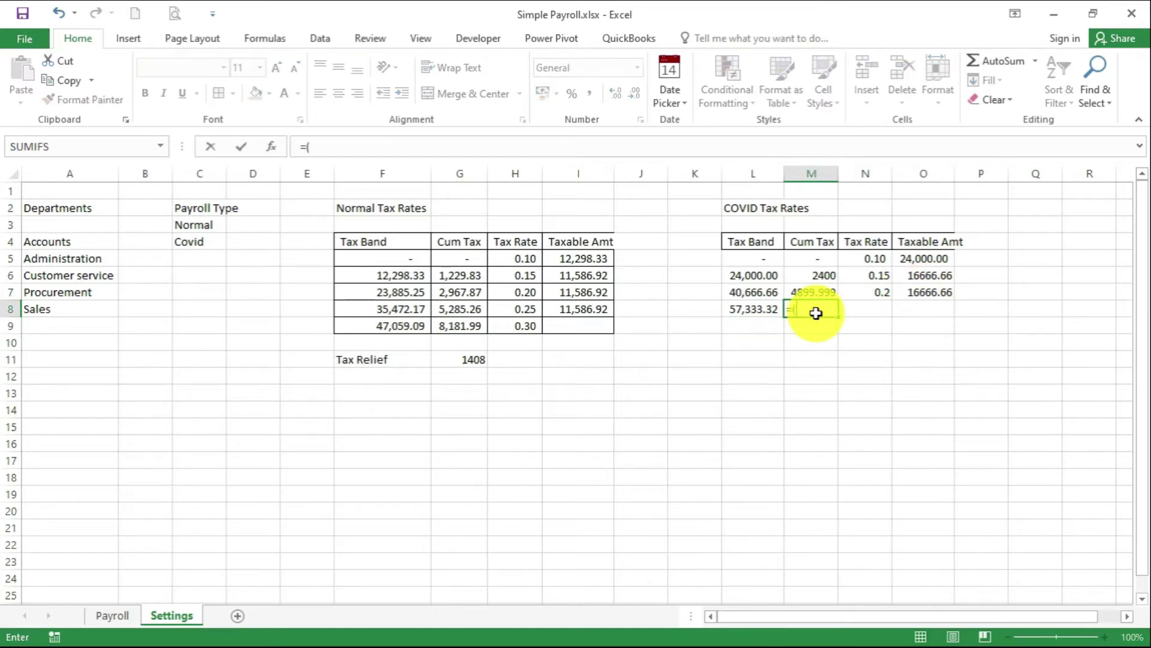
type("(")
left_click(887, 290)
type("*")
left_click(912, 292)
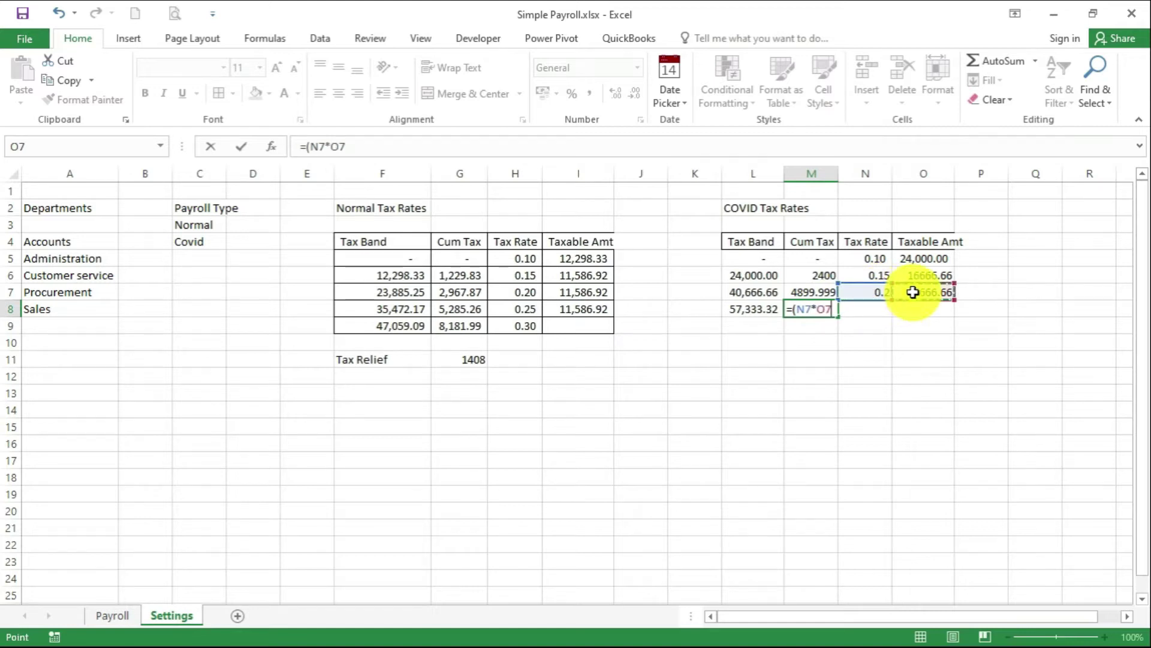
type(")+")
left_click(810, 293)
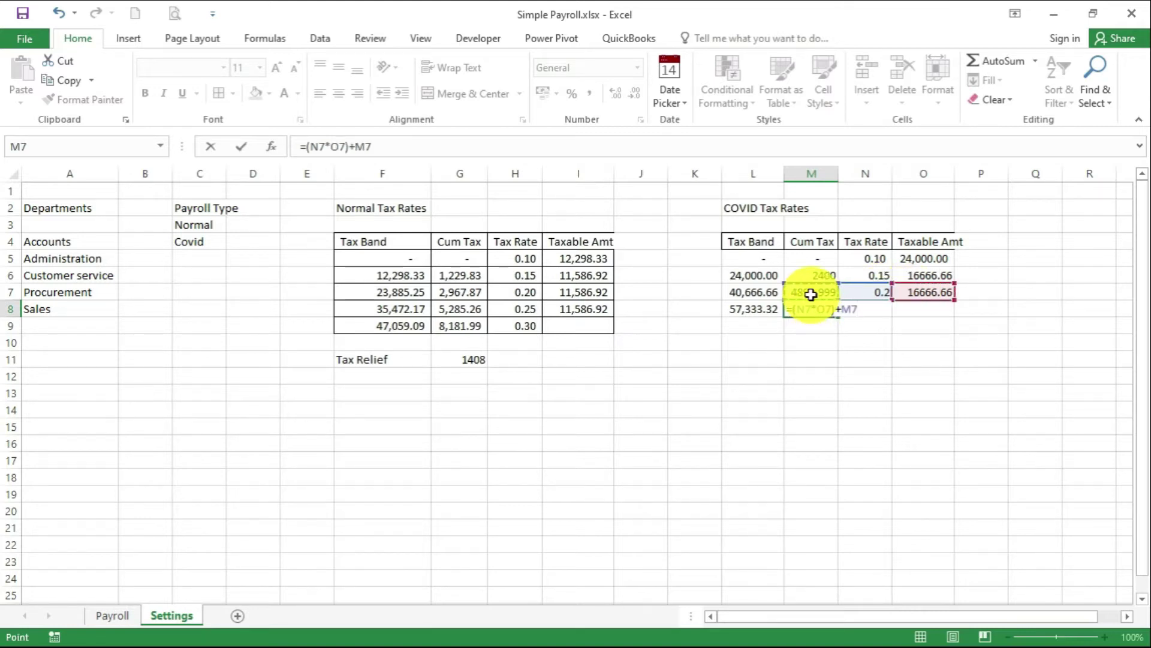
key("Return")
left_click(856, 305)
type("0.")
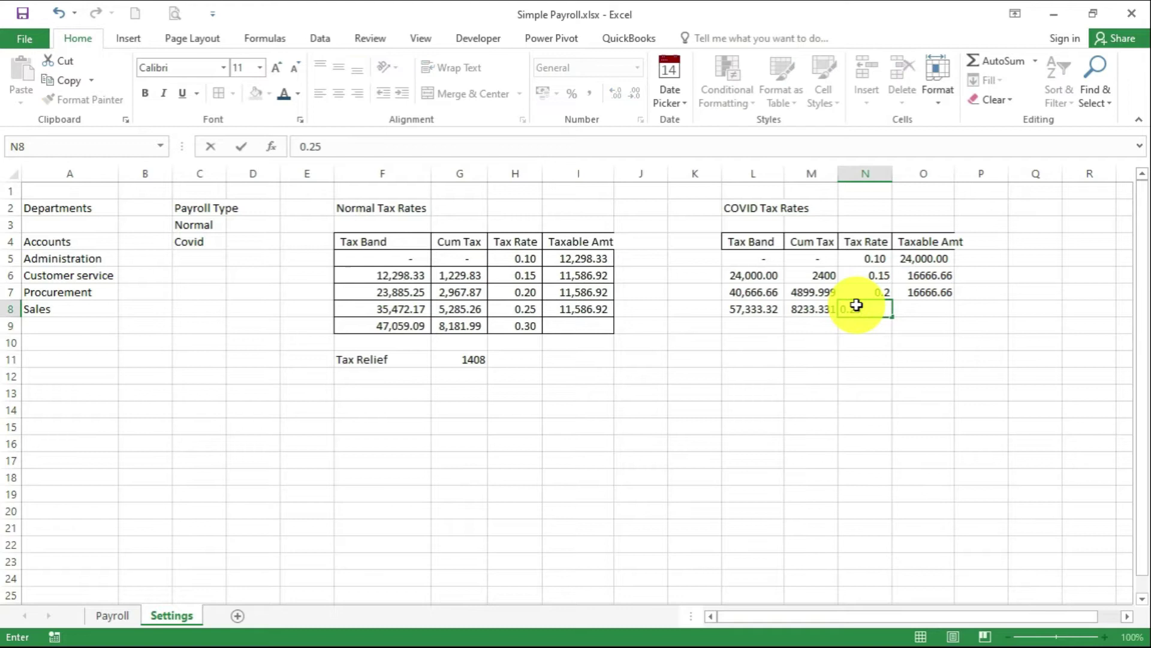
type("25")
left_click(867, 376)
Give the COVID table L4:O9 Comma Style and All Borders, and AutoFit columns O and L
left_click_drag(747, 242, 917, 327)
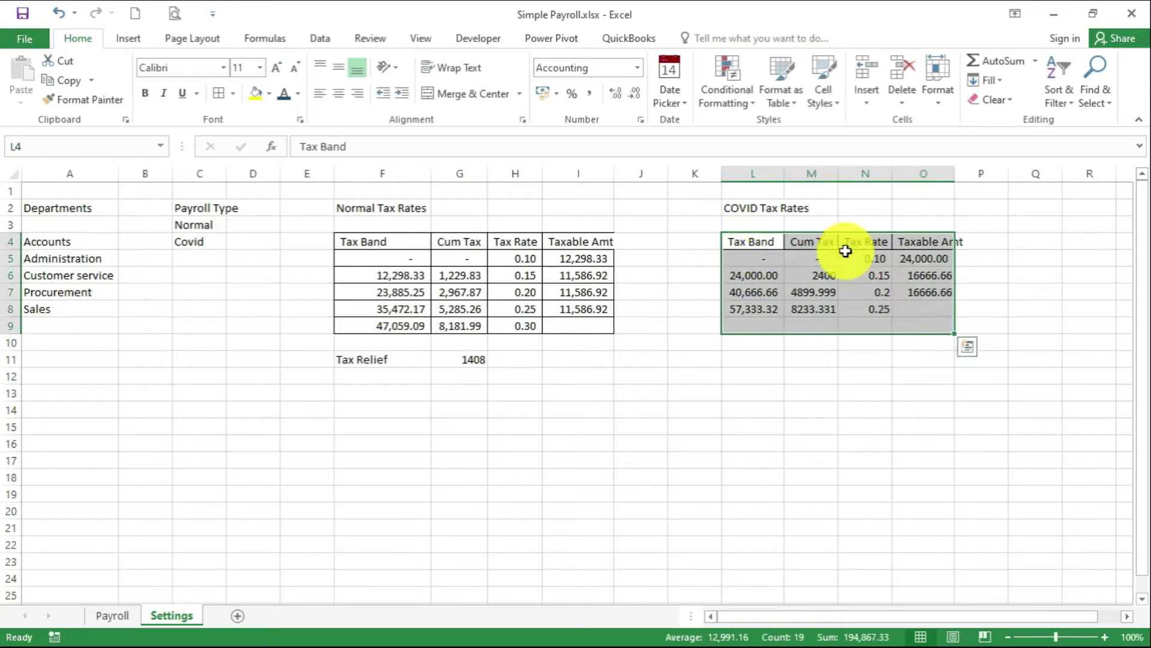
left_click(586, 93)
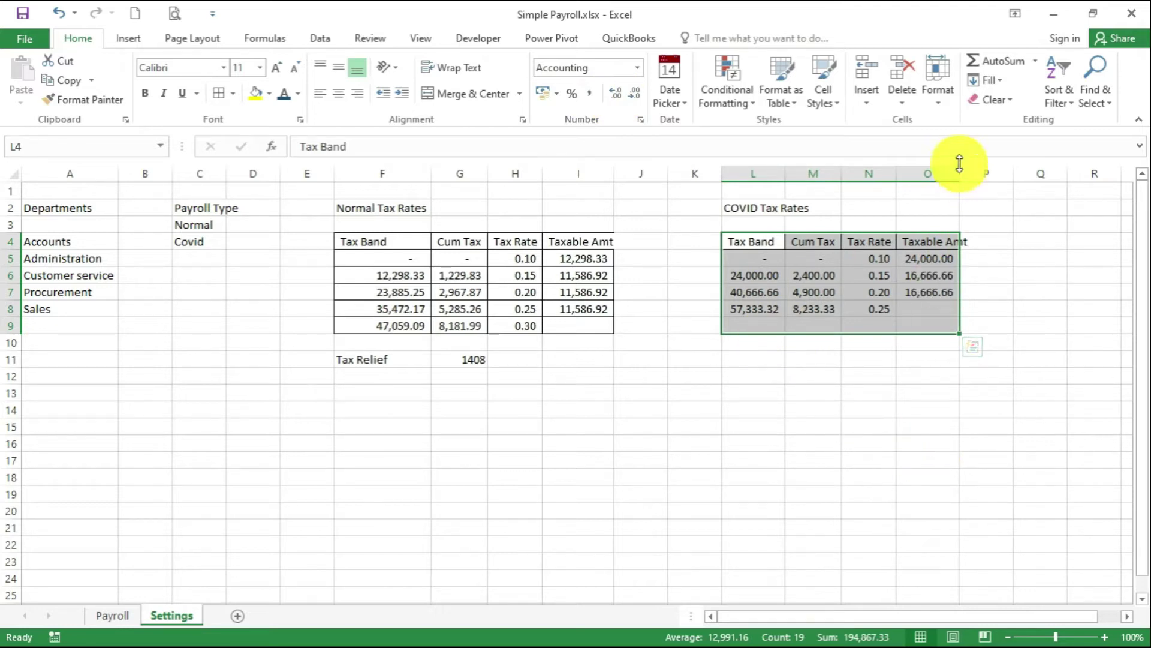
left_click(223, 92)
left_click(819, 425)
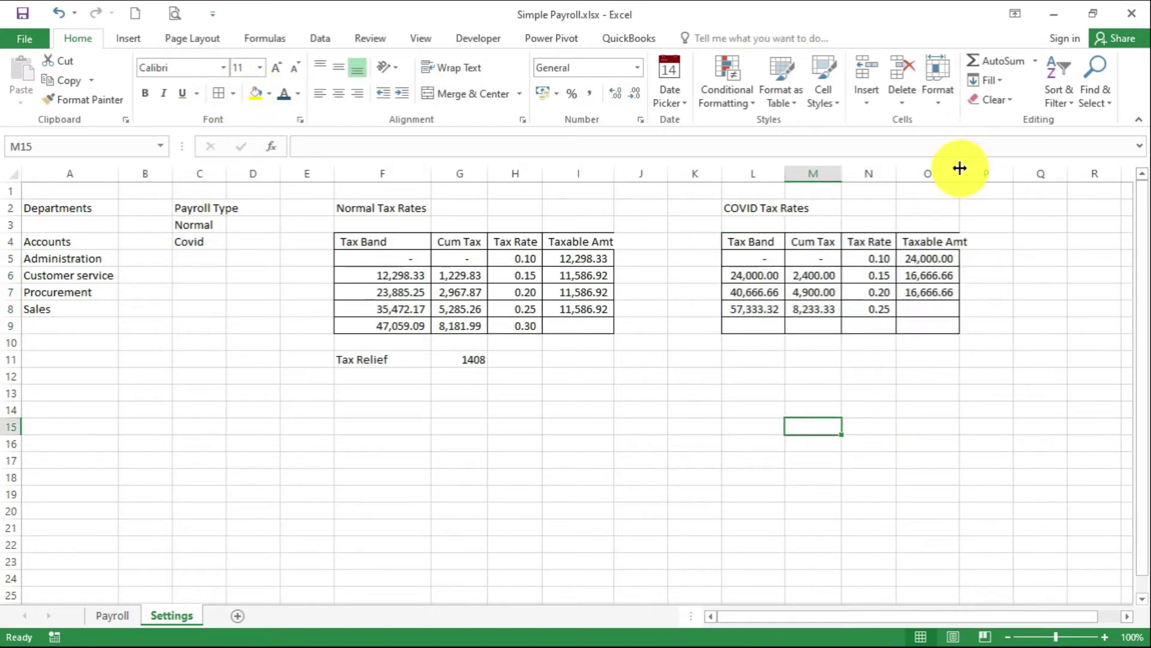
double_click(960, 171)
left_click(966, 391)
double_click(784, 171)
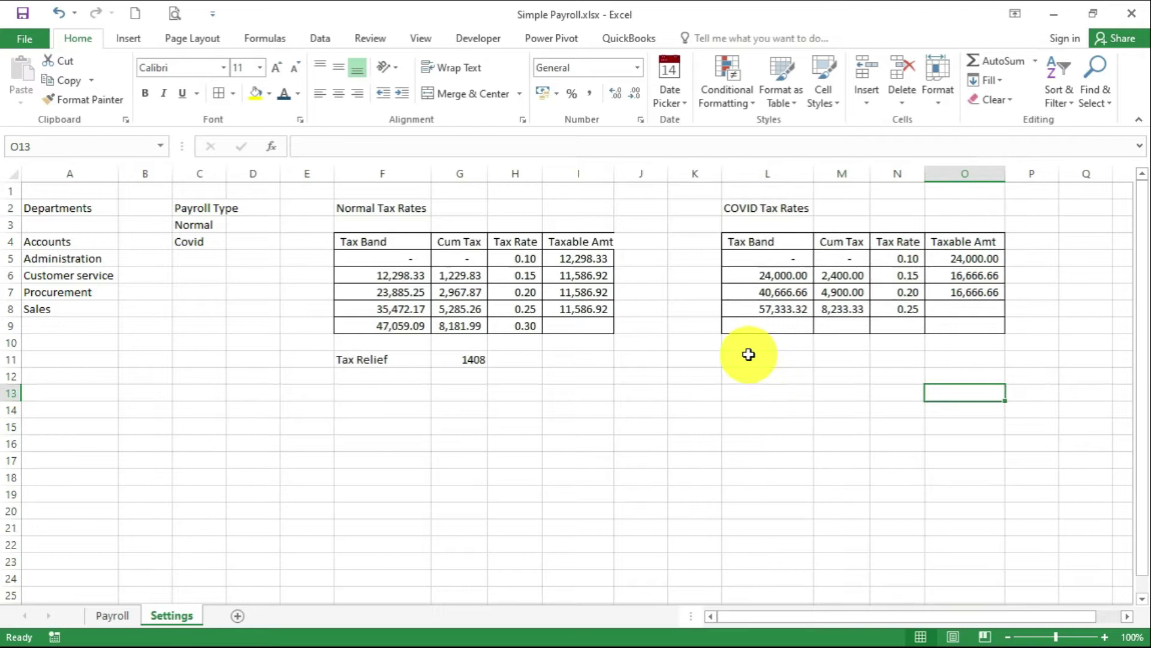
Enter a Tax Relief label in L11 with 2400 in M11
left_click(742, 361)
type("Tax Relief")
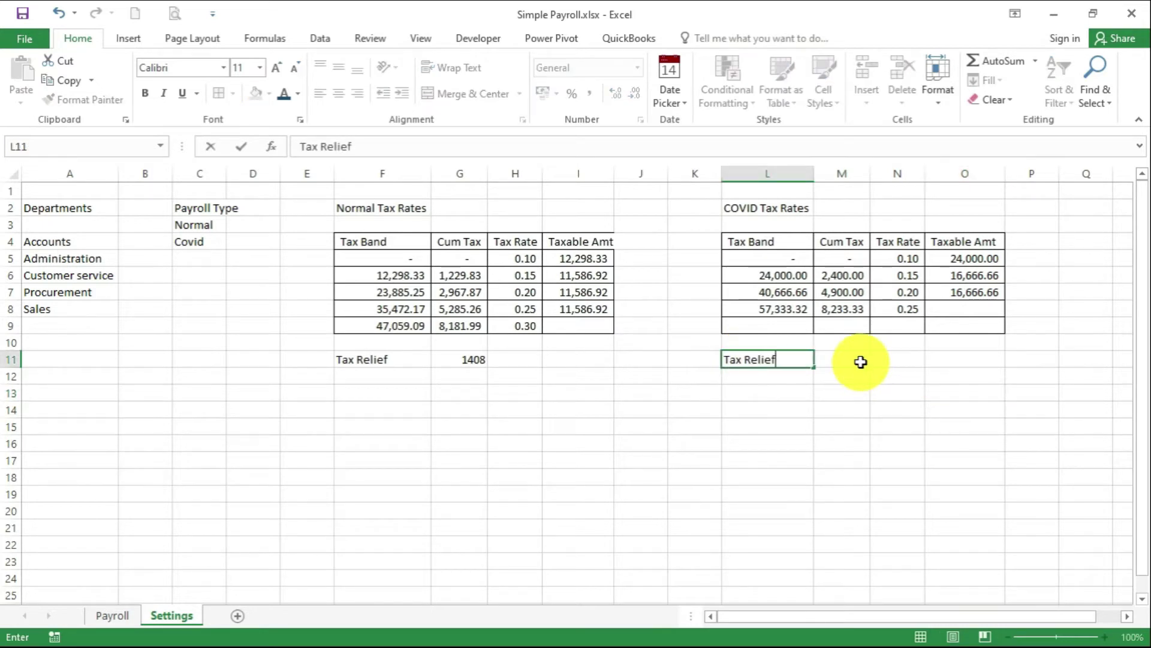
left_click(861, 362)
type("2400")
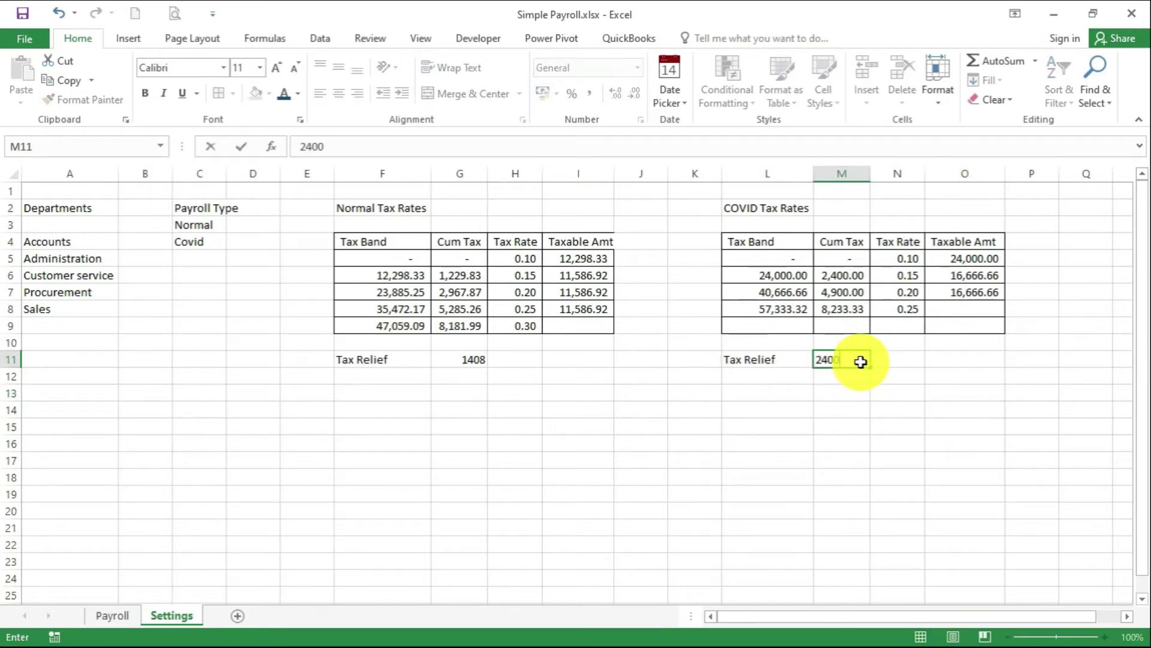
left_click(862, 367)
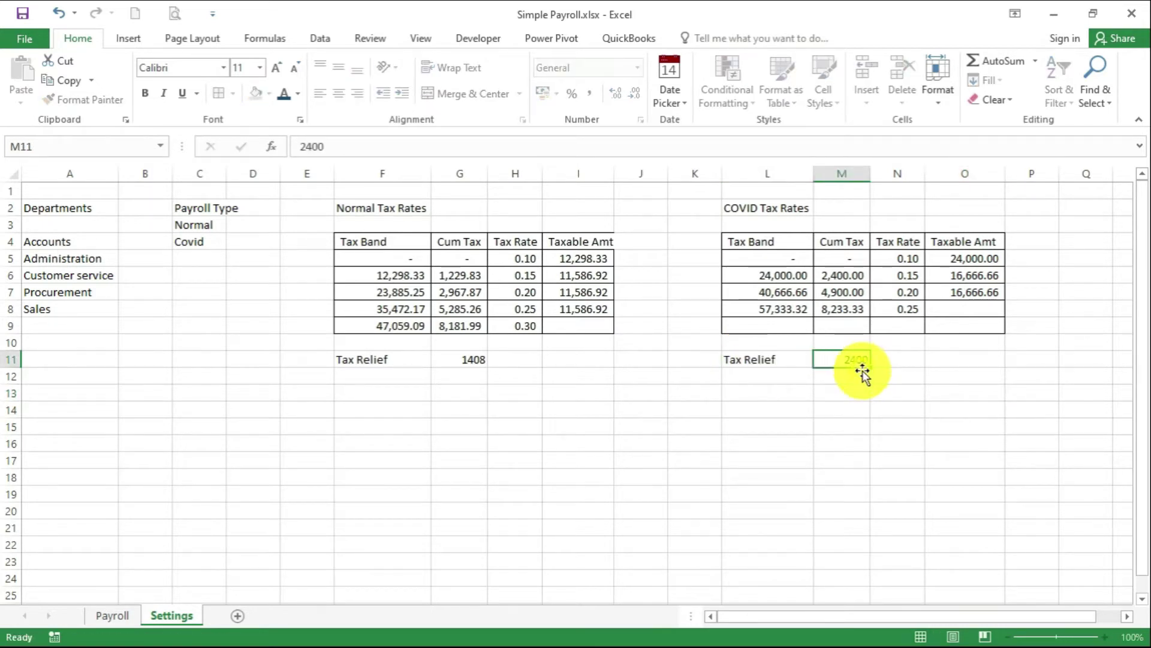
Comma-format the reliefs in M11 and G11 with no decimal places
left_click(590, 94)
left_click(635, 93)
left_click(635, 93)
left_click(474, 357)
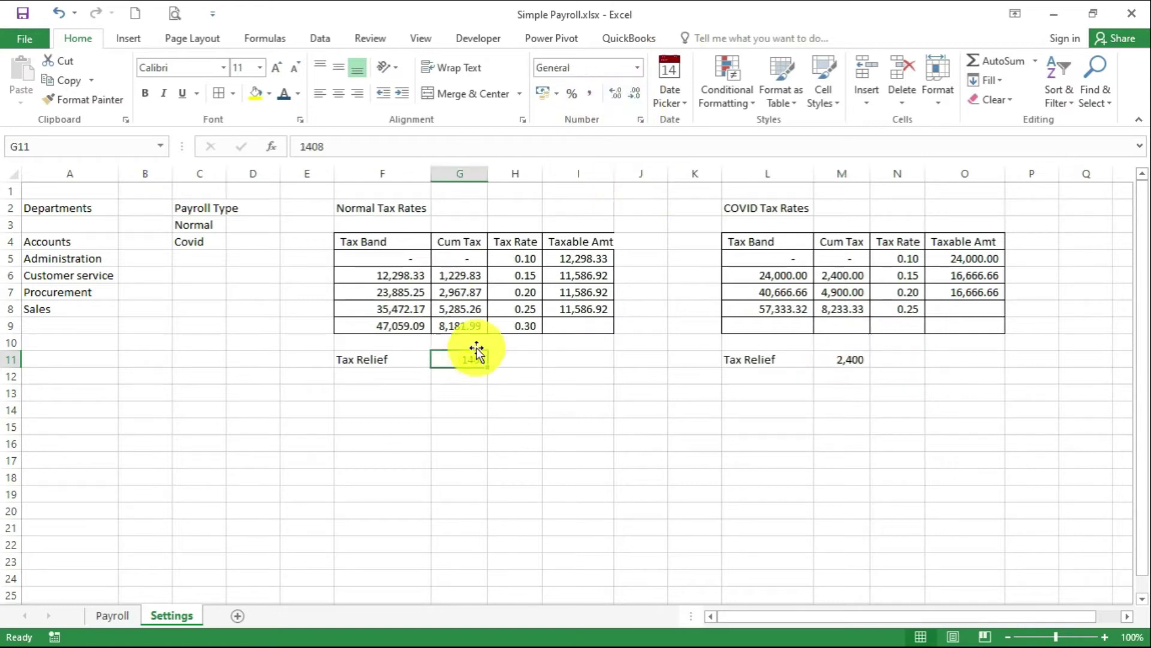
left_click(590, 97)
left_click(635, 93)
left_click(635, 94)
Name the department list A3:A8 'Dept'
left_click(582, 443)
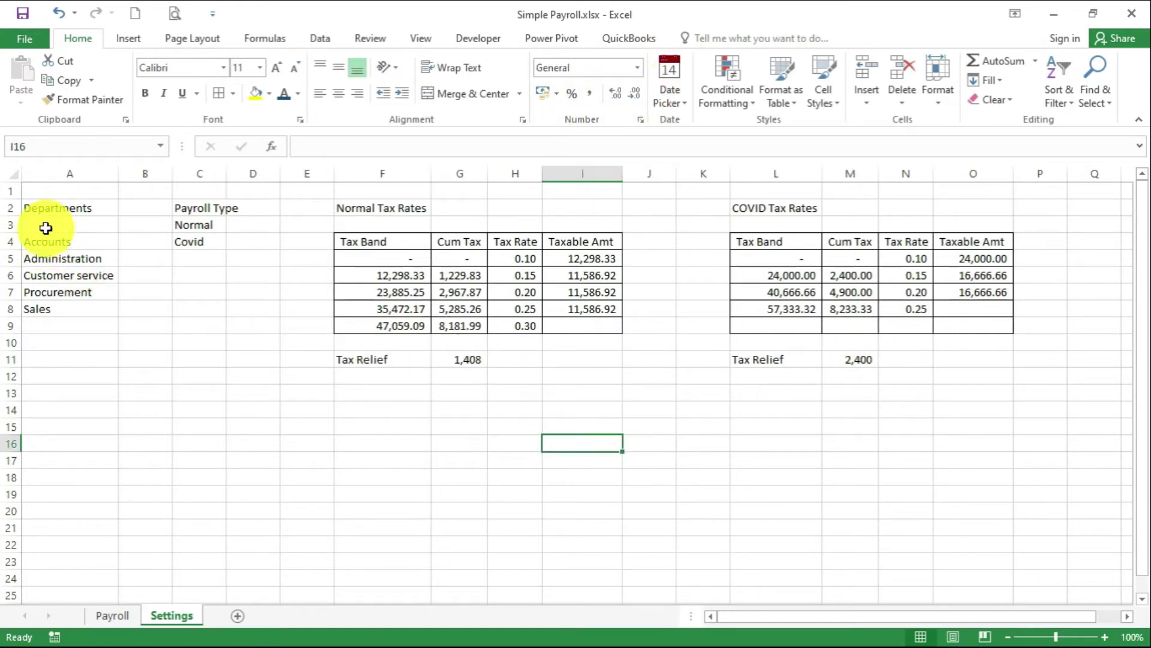
left_click_drag(44, 228, 47, 305)
right_click(56, 290)
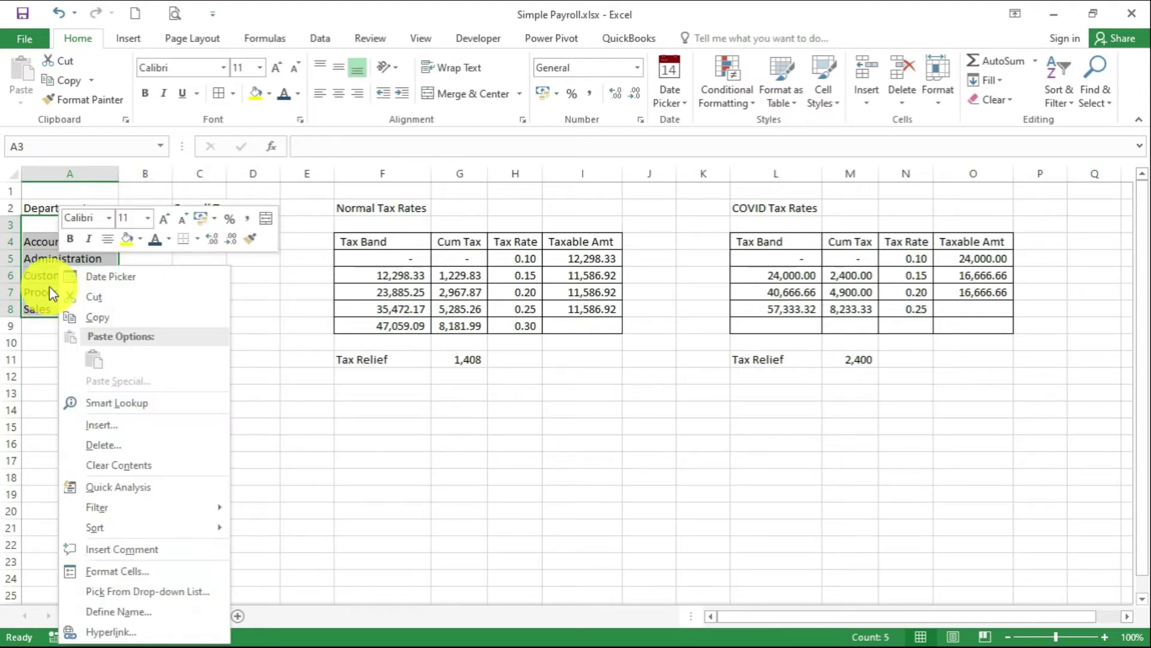
left_click(139, 621)
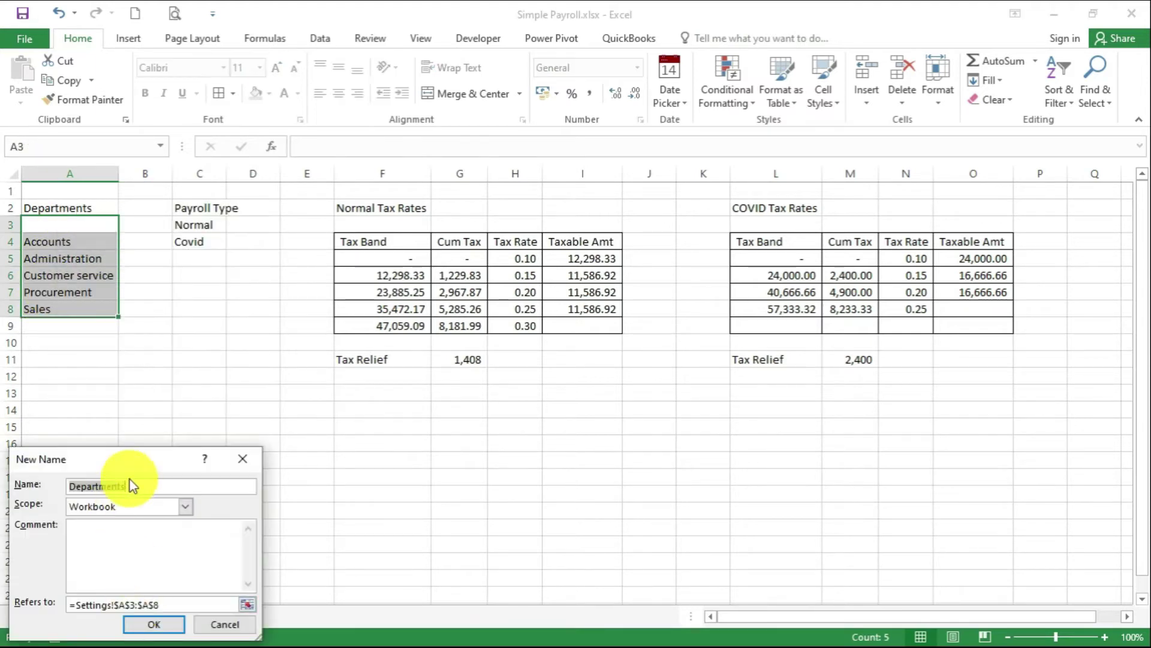
left_click_drag(172, 468, 172, 390)
type("De")
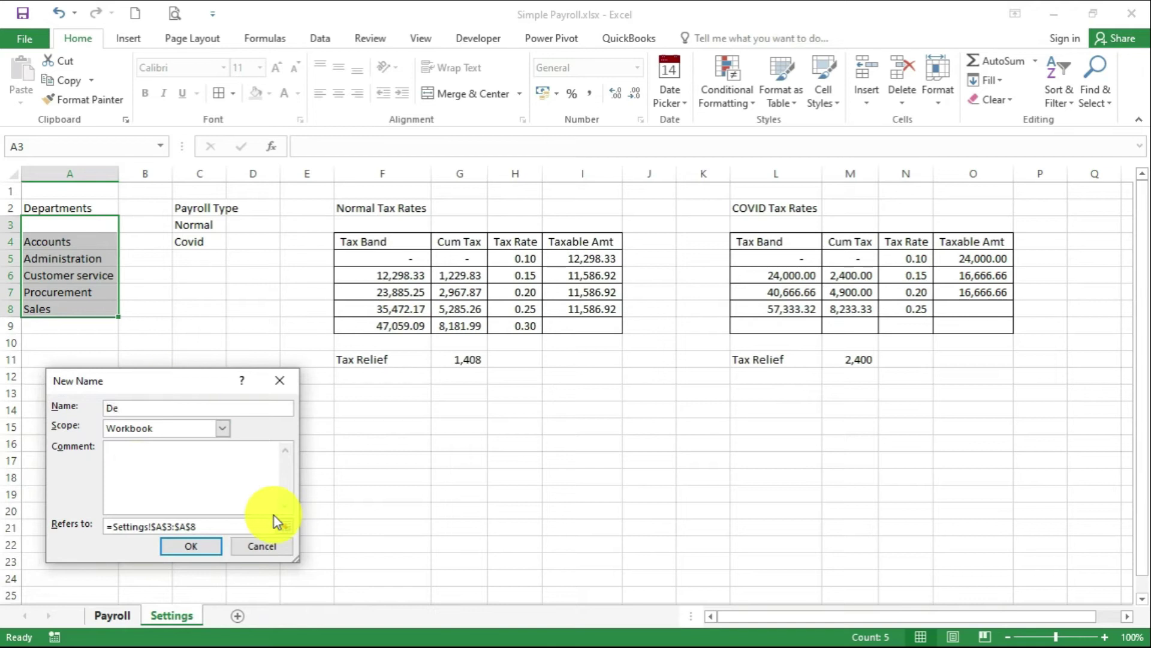
type("pt")
left_click(200, 556)
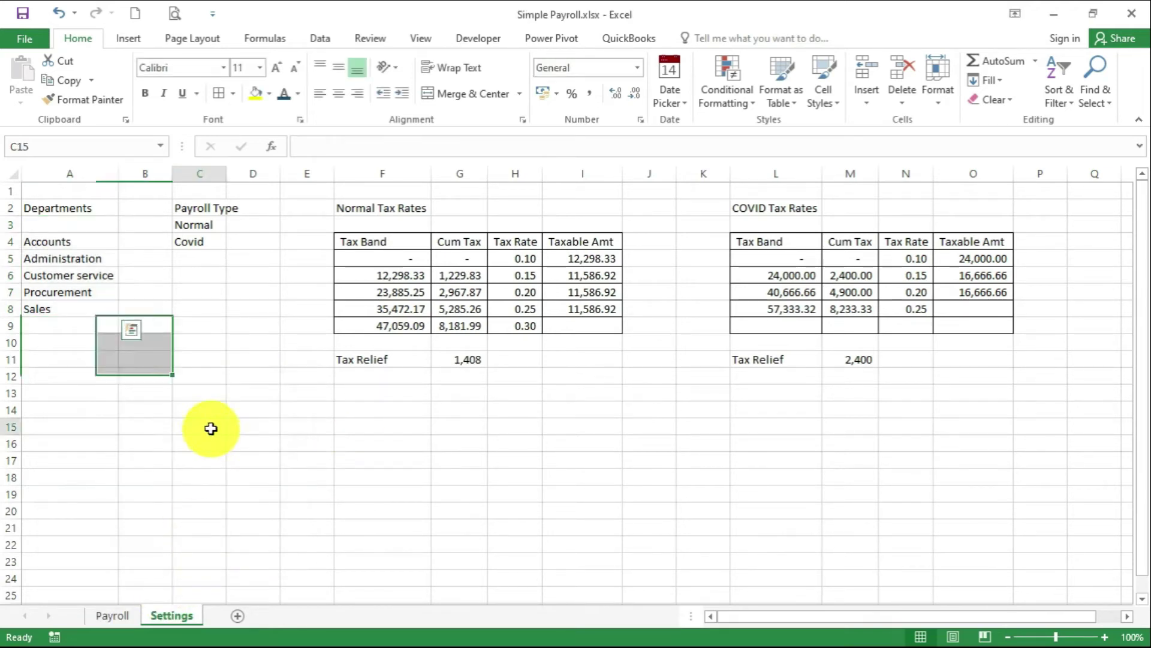
left_click(206, 427)
Define a workbook name for the Normal/Covid payroll types range C3:C4
left_click_drag(206, 225, 212, 243)
right_click(211, 242)
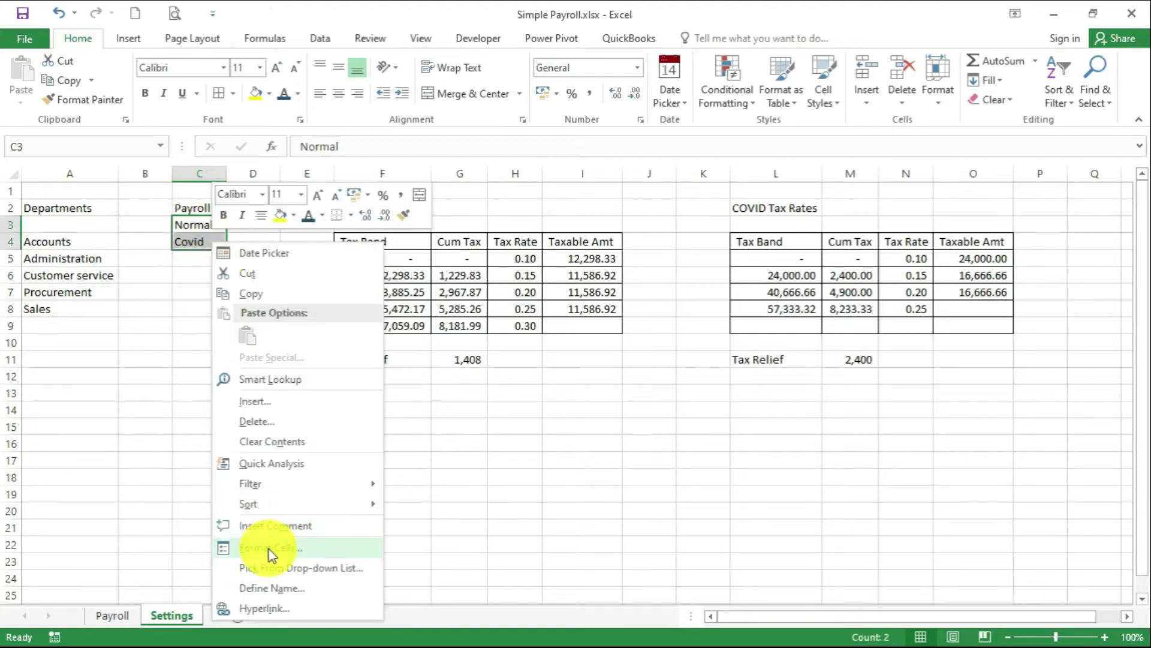
left_click(272, 588)
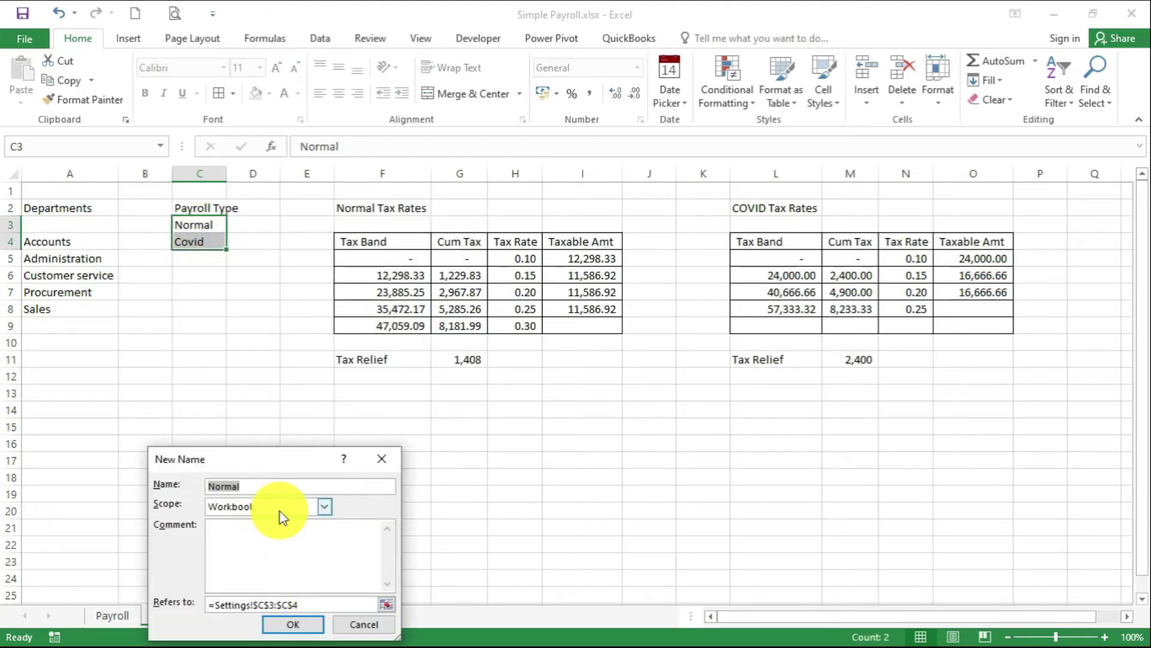
left_click_drag(192, 460, 133, 354)
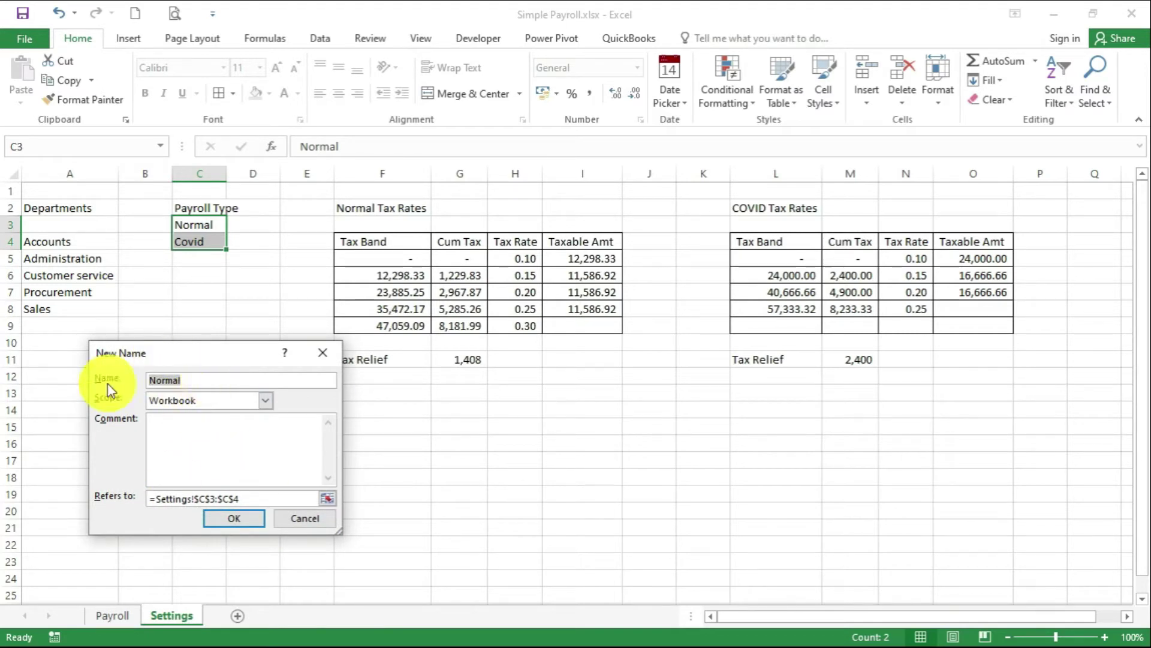
left_click(234, 519)
left_click(359, 526)
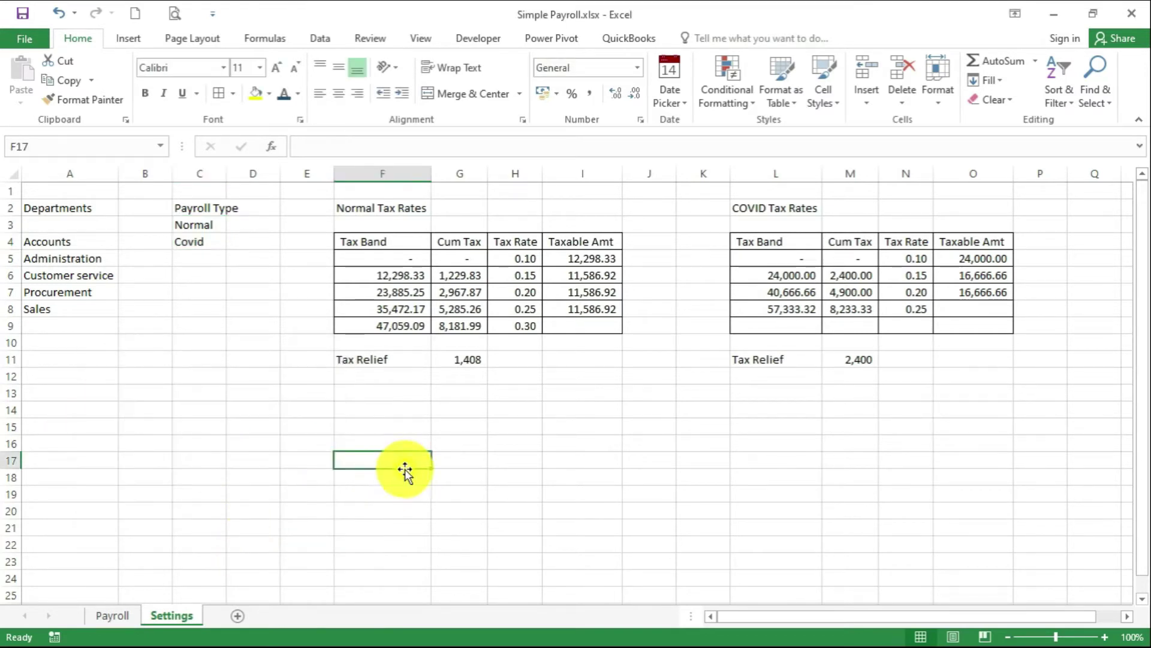
Name the Normal tax rates table F5:I9 'Normal'
left_click_drag(367, 253, 570, 321)
right_click(560, 316)
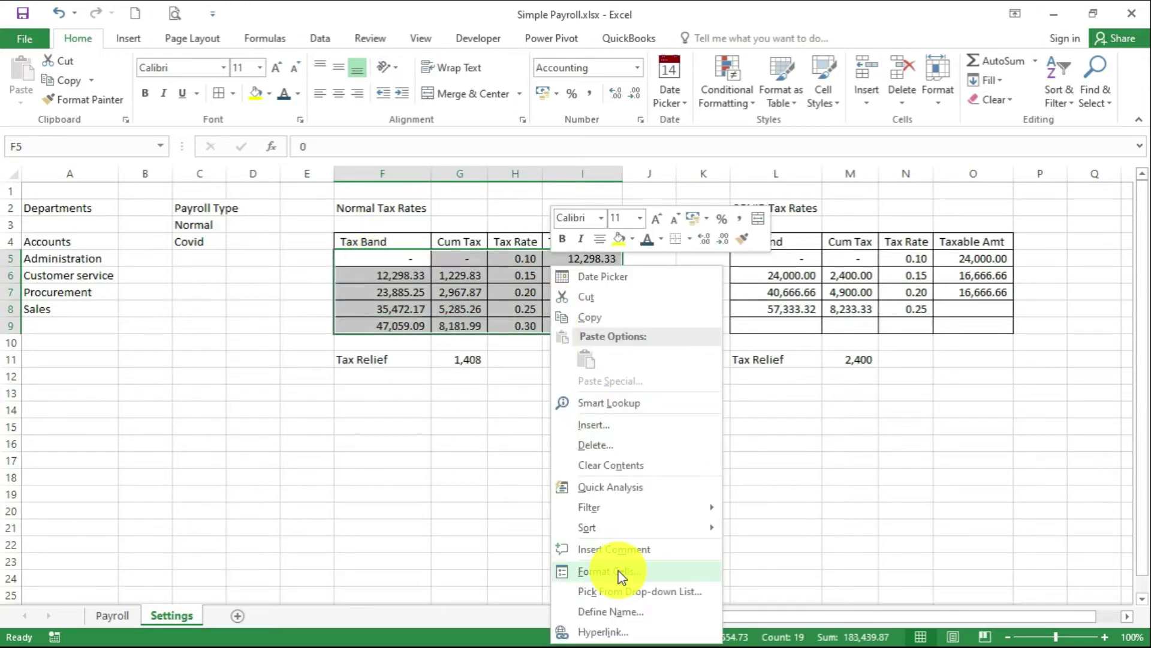
left_click(618, 610)
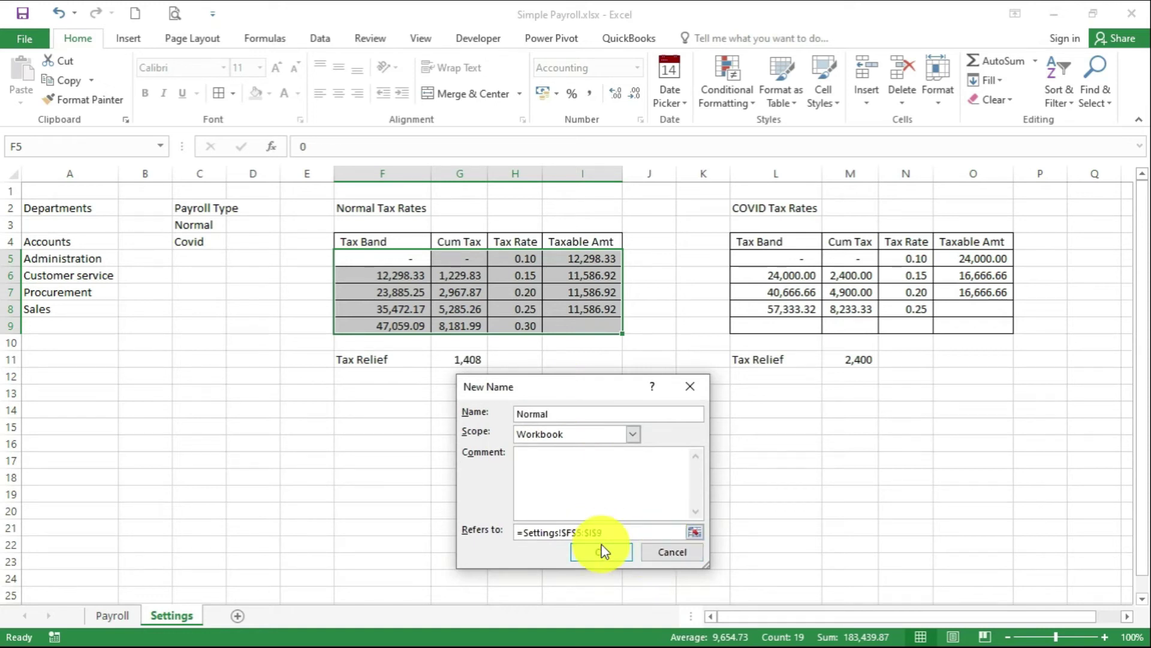
left_click(600, 550)
left_click(597, 446)
Begin defining a name for the COVID tax rates table L5:O9
left_click_drag(771, 260, 966, 320)
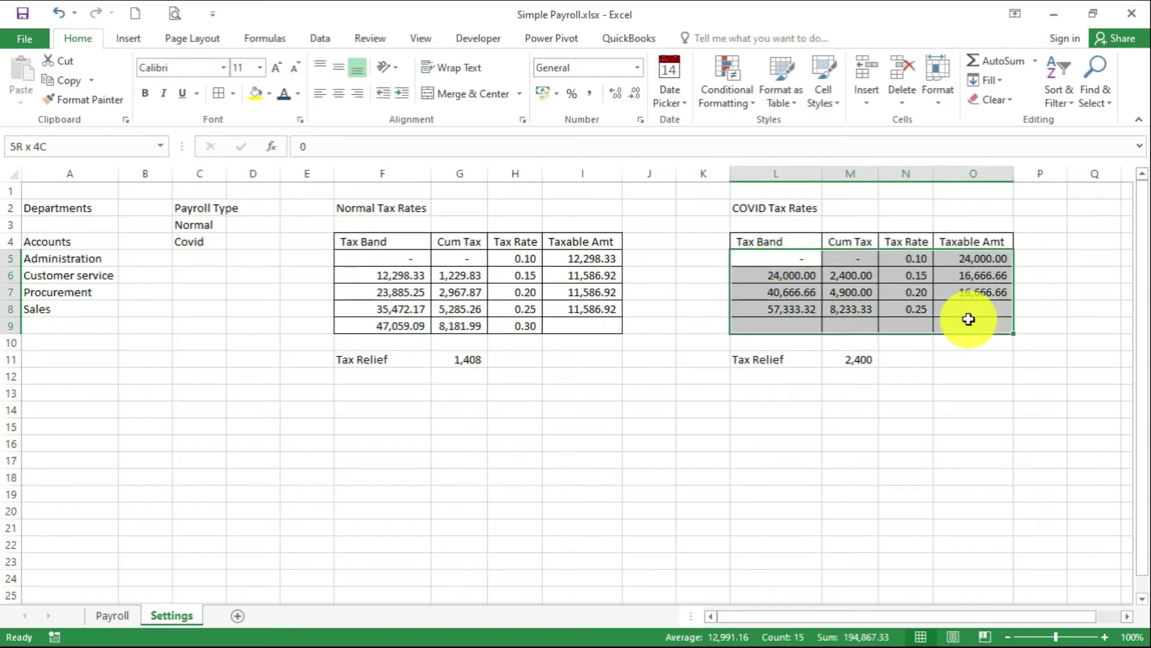
right_click(905, 311)
left_click(955, 612)
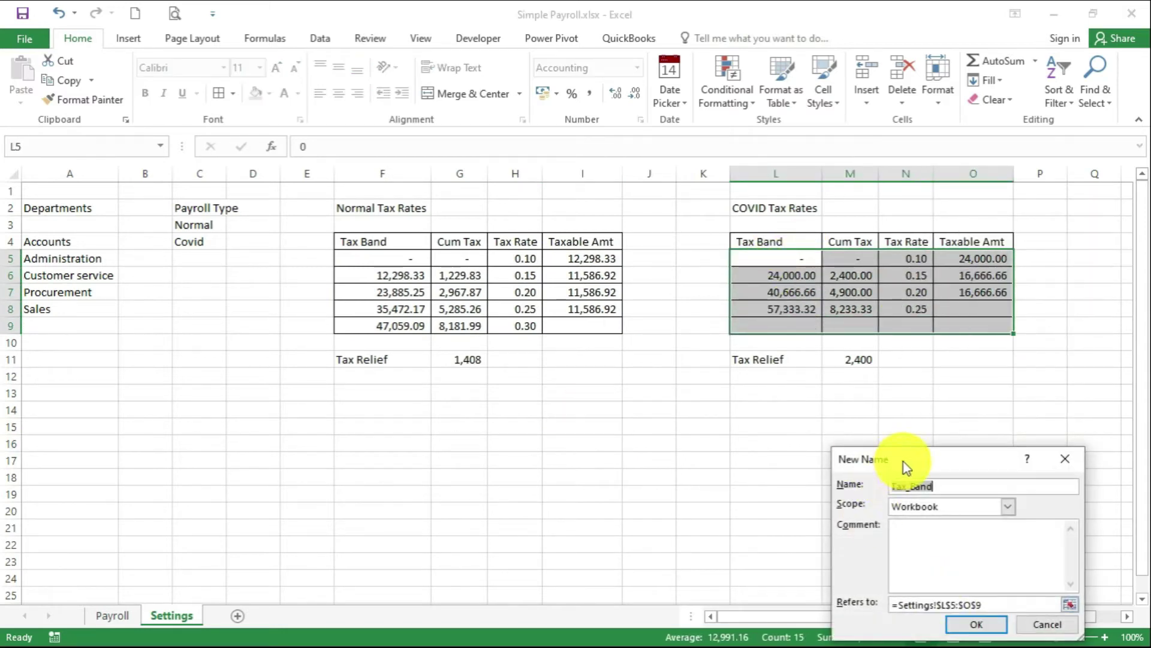
left_click_drag(904, 462, 822, 371)
Finish naming the COVID tax rates table 'Covid'
type("Covi")
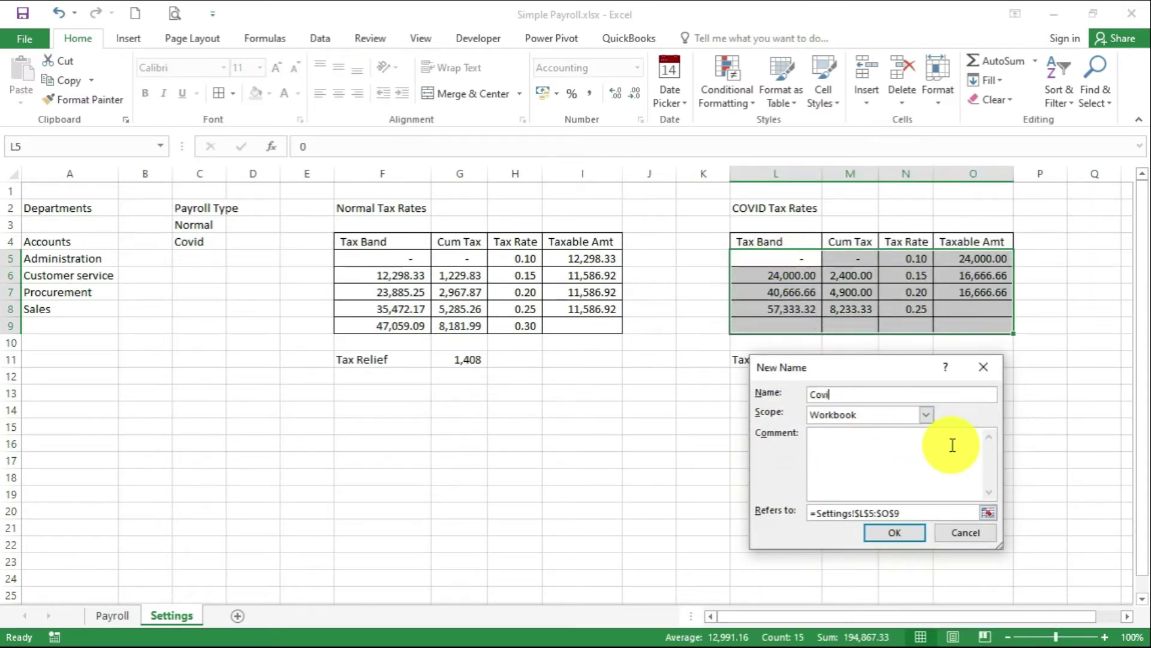
type("d")
left_click(894, 532)
left_click(840, 461)
left_click(581, 426)
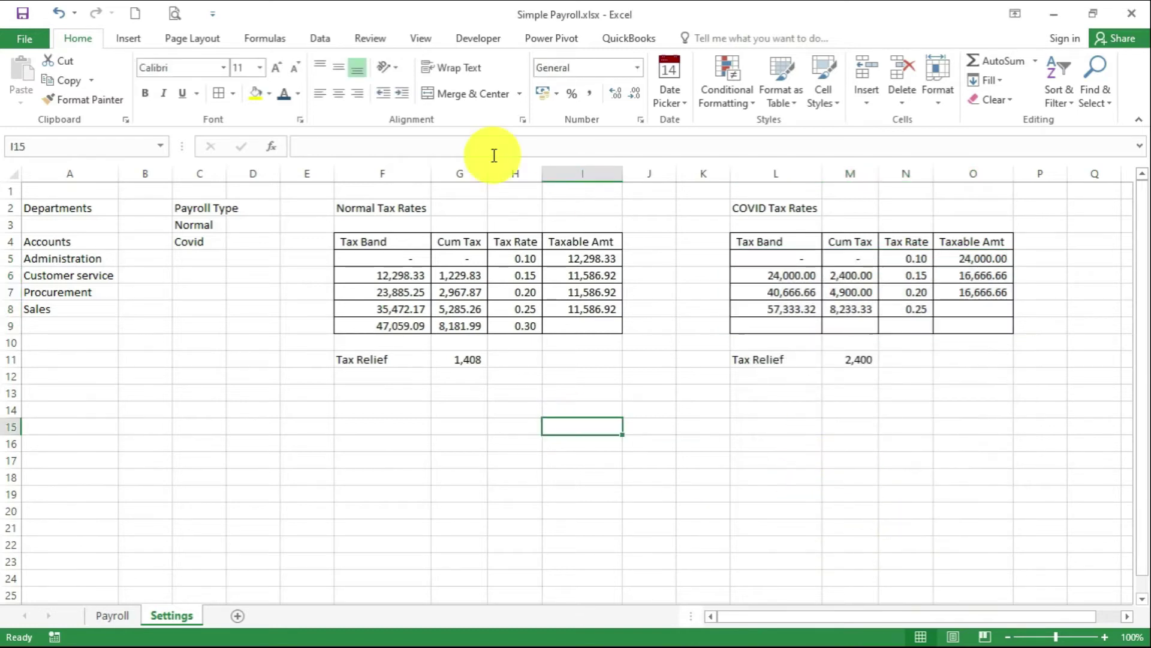
On the Payroll sheet, enter XYZ LTD, AUGUST and 2020 as company, month and year
left_click(120, 615)
left_click(503, 530)
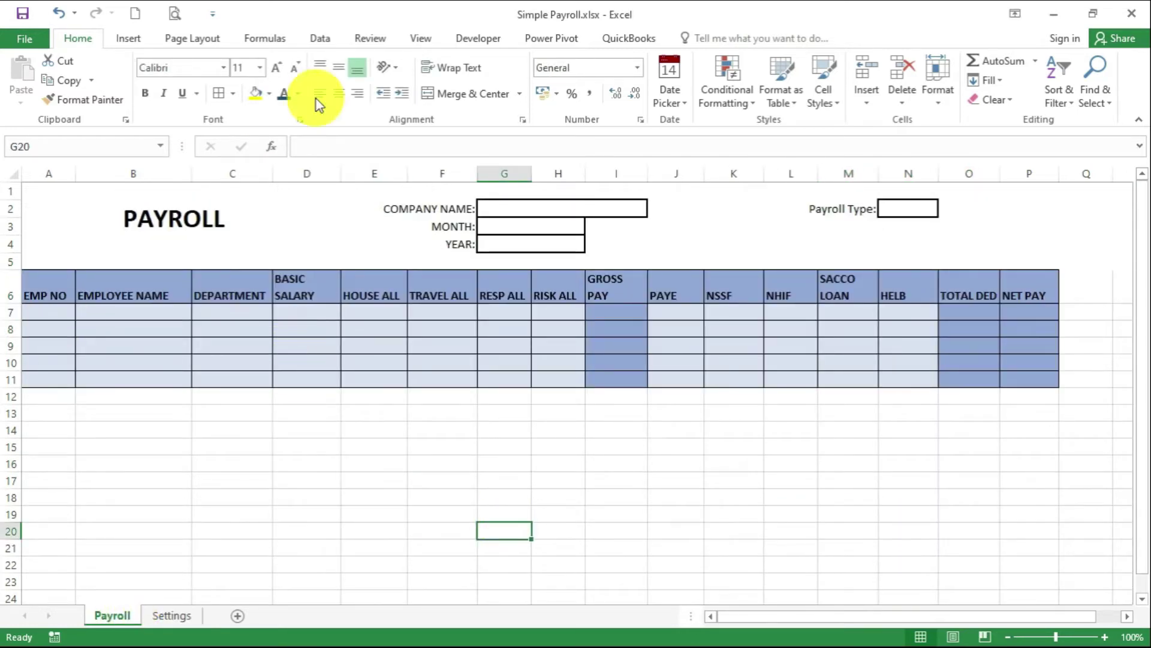
left_click(548, 209)
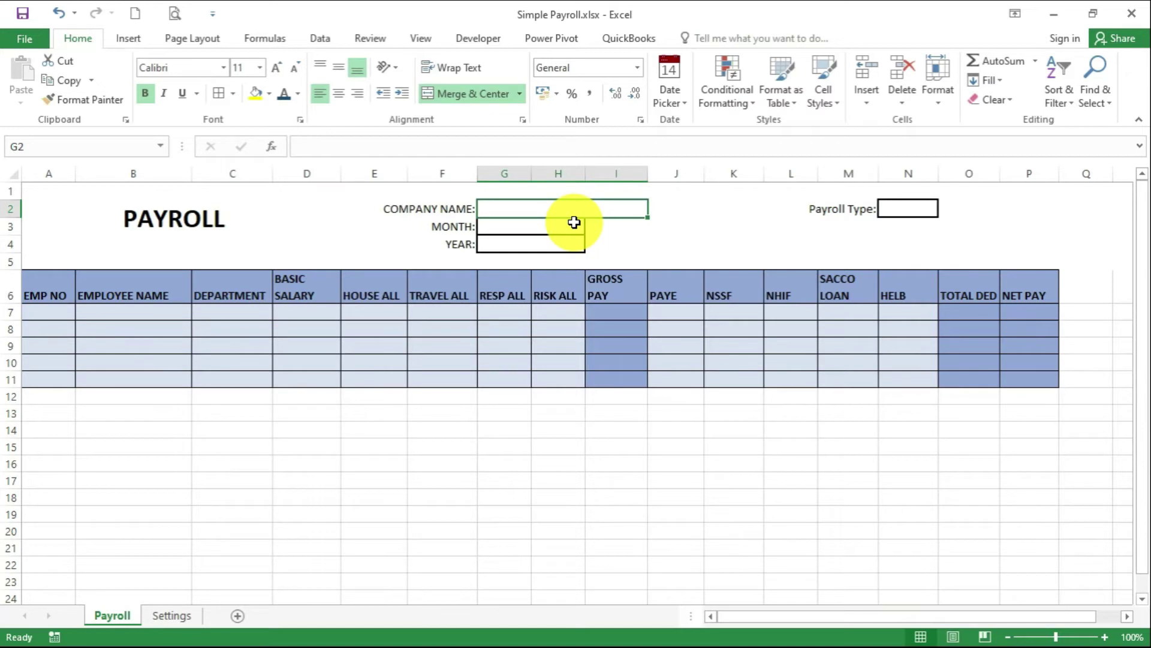
type("XYZ")
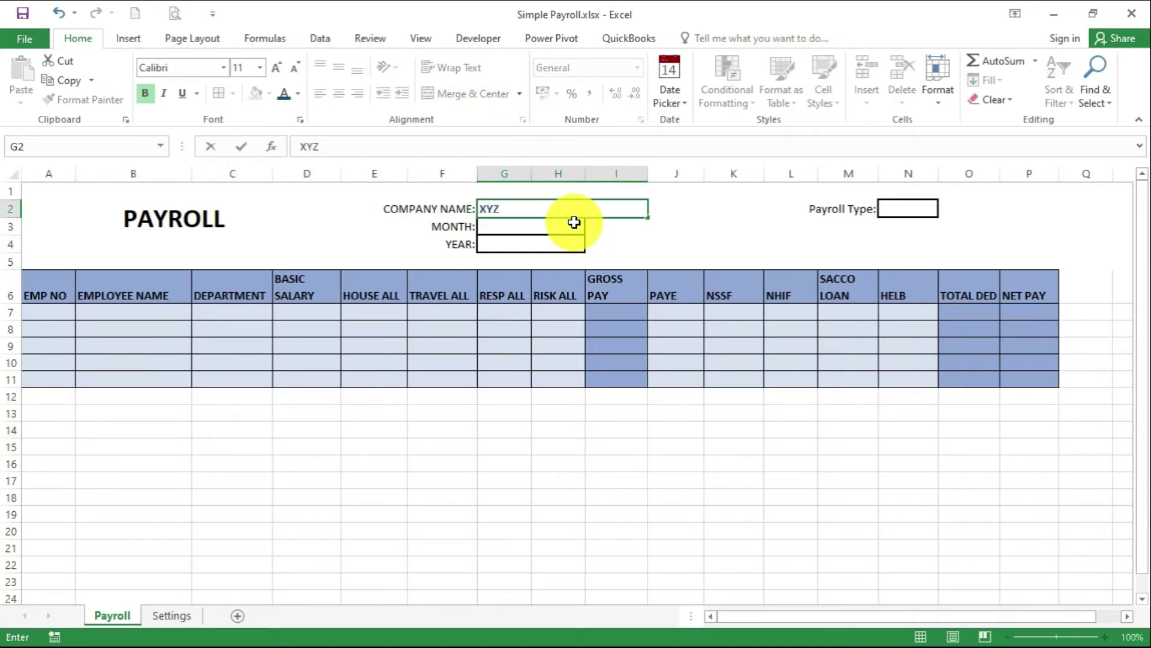
type(" LTD")
key("Return")
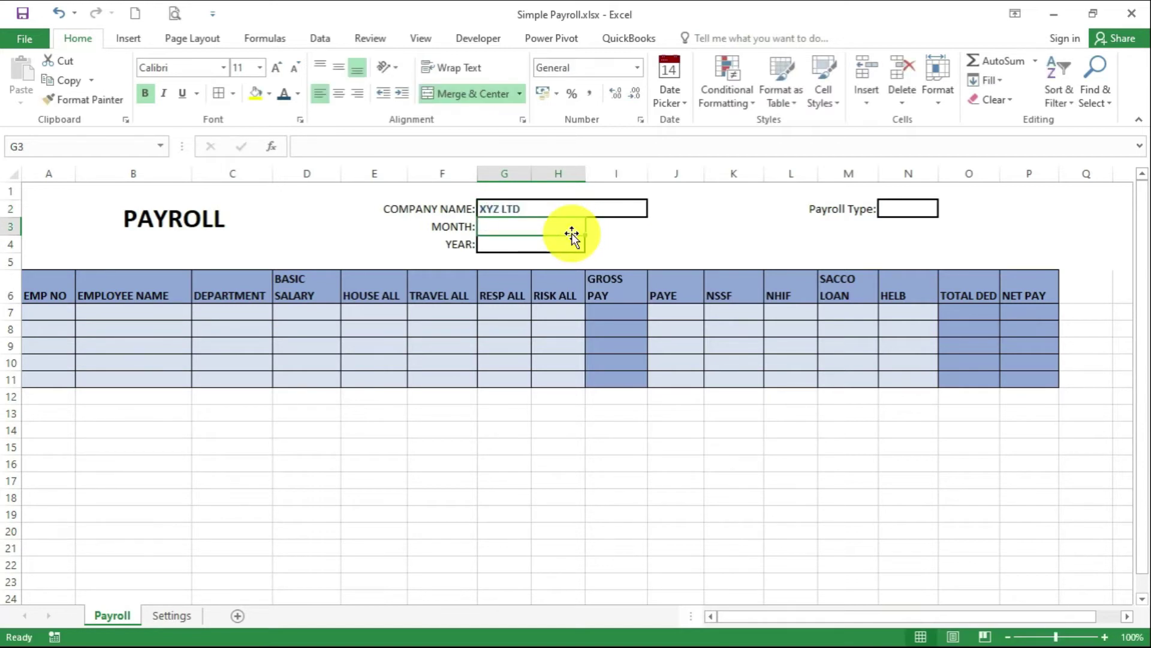
type("AUGUST")
key("Return")
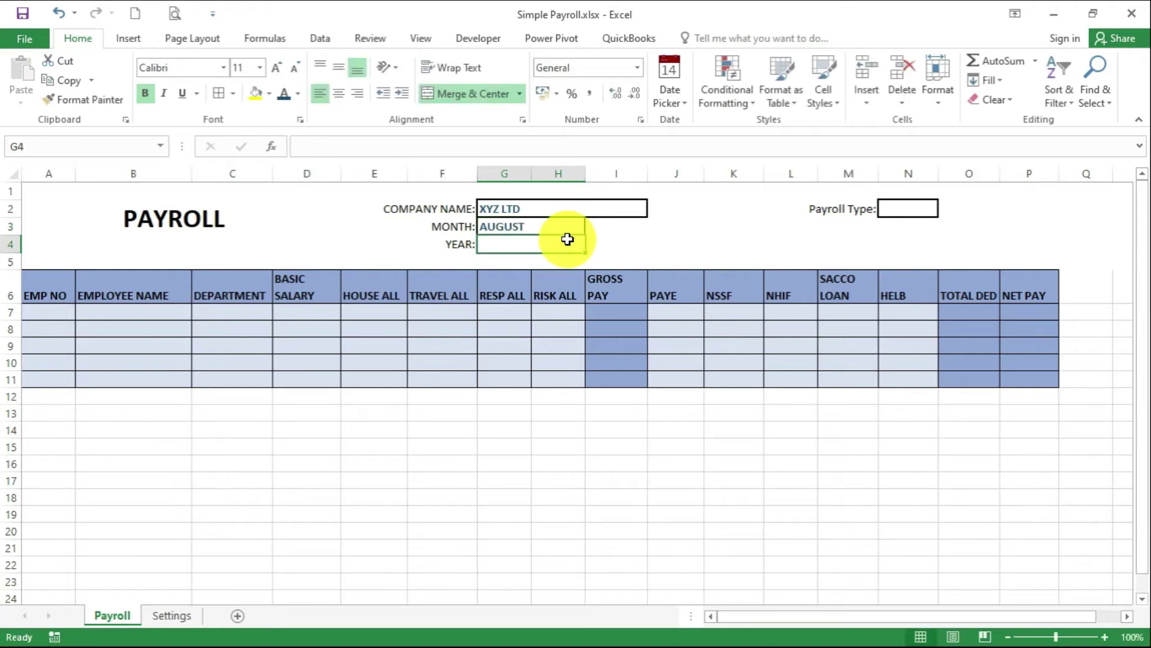
type("2020")
left_click(755, 225)
left_click(908, 208)
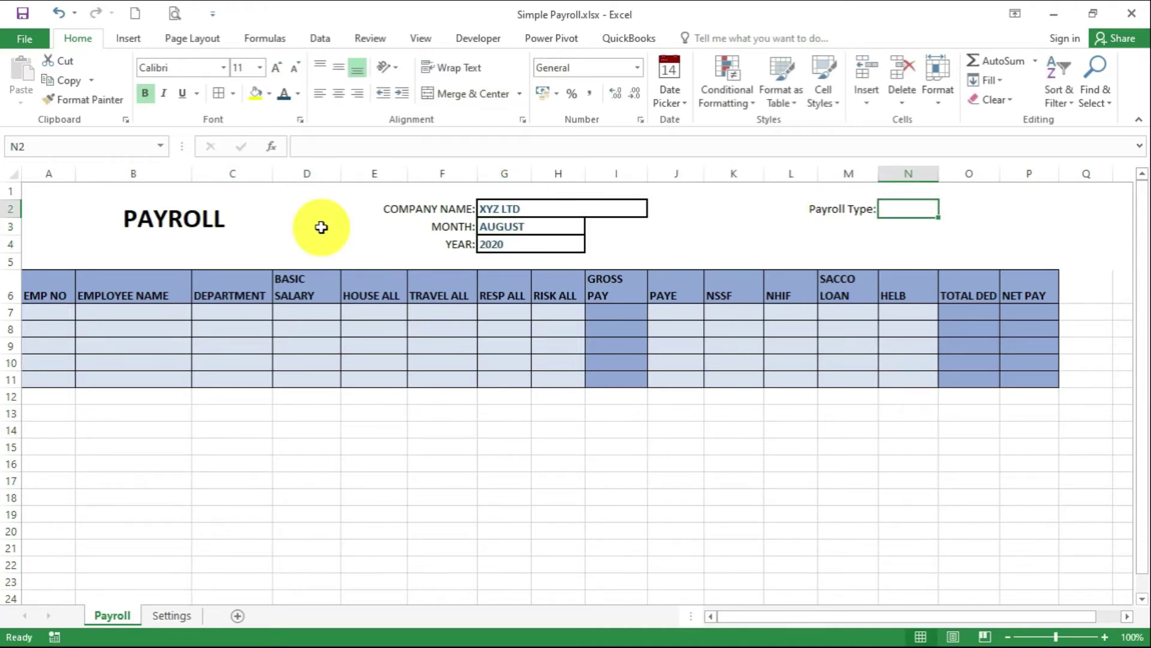
Add List data validation with source =type to N2 and check its Normal/Covid dropdown
left_click(320, 38)
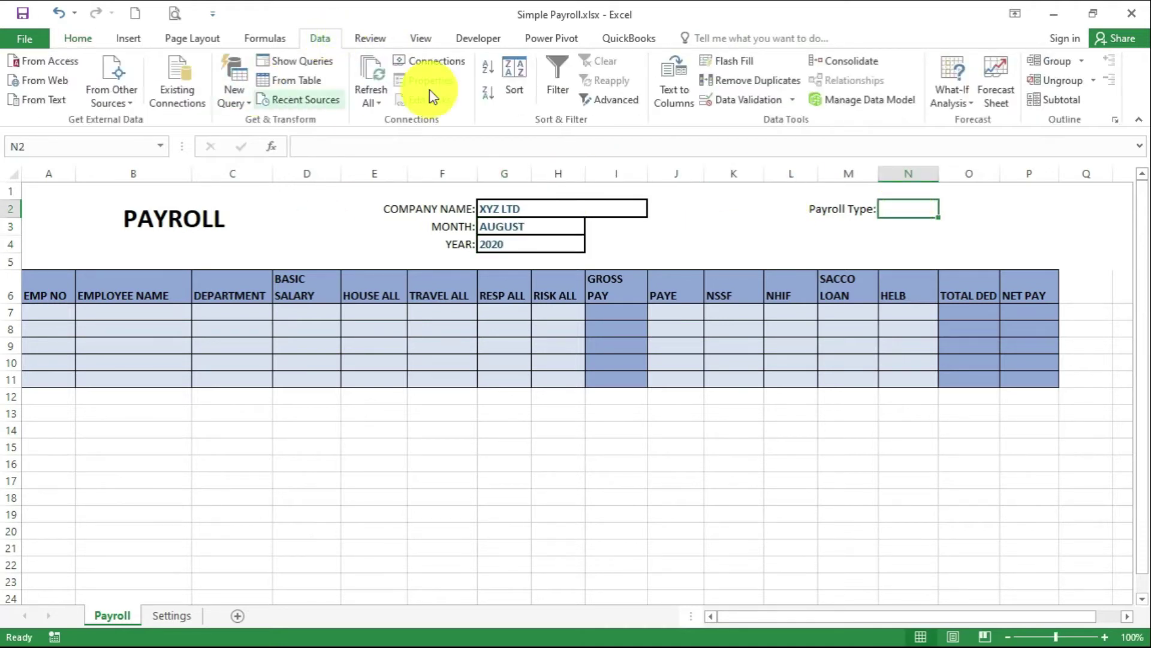
left_click(749, 100)
left_click(631, 334)
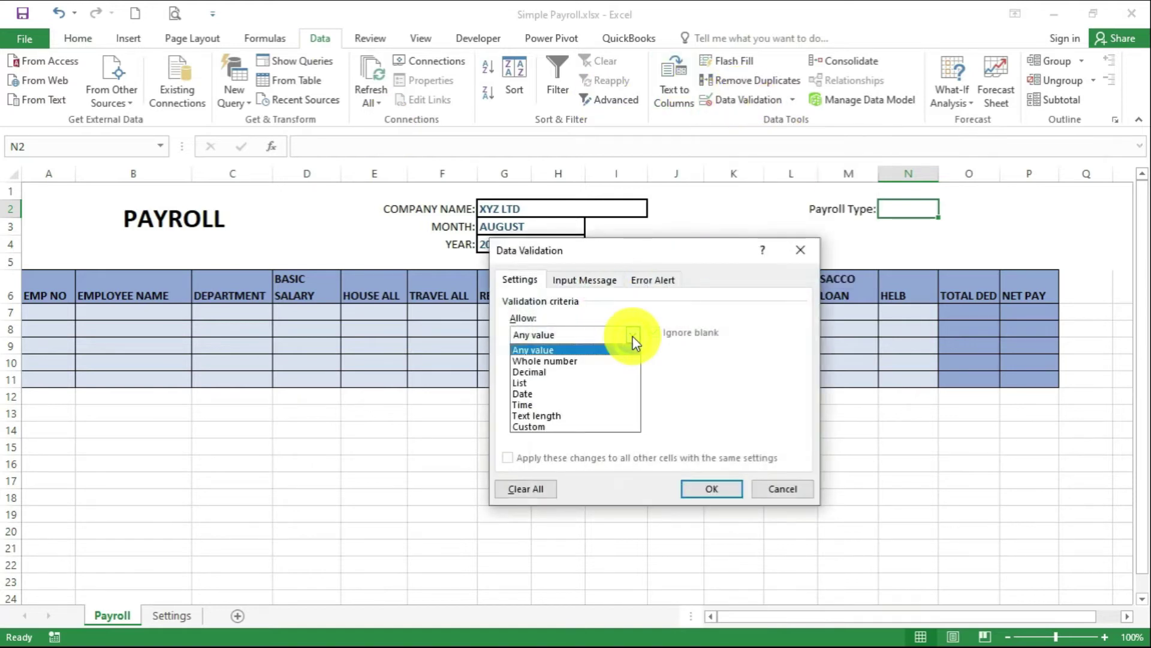
left_click(617, 387)
left_click(544, 403)
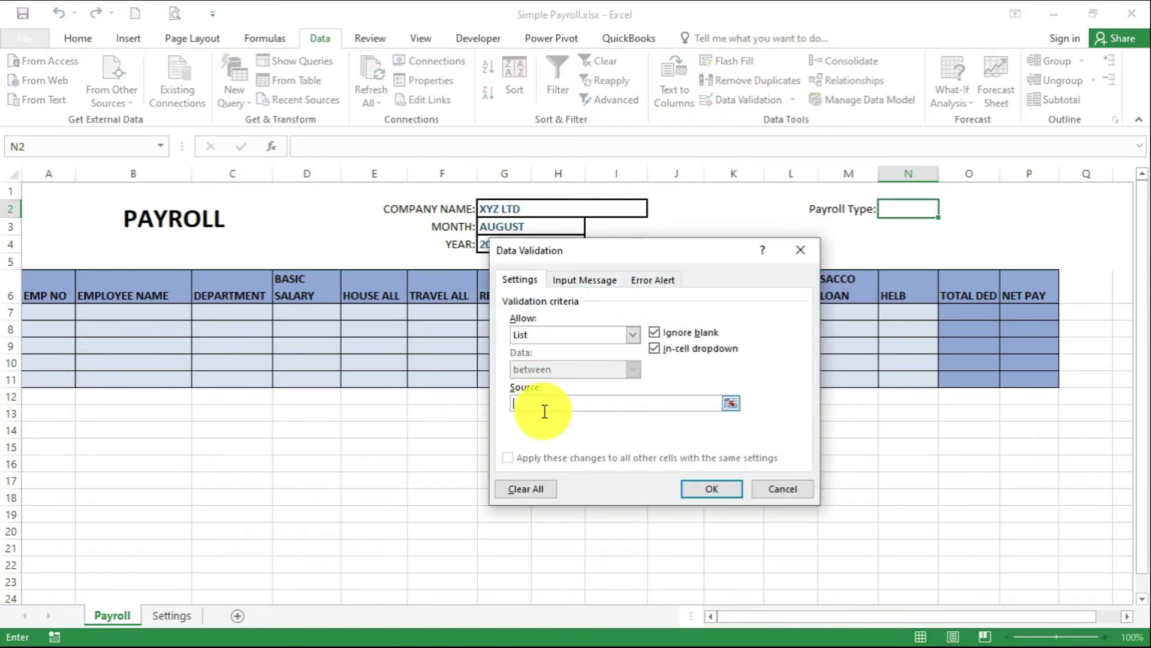
type("=type")
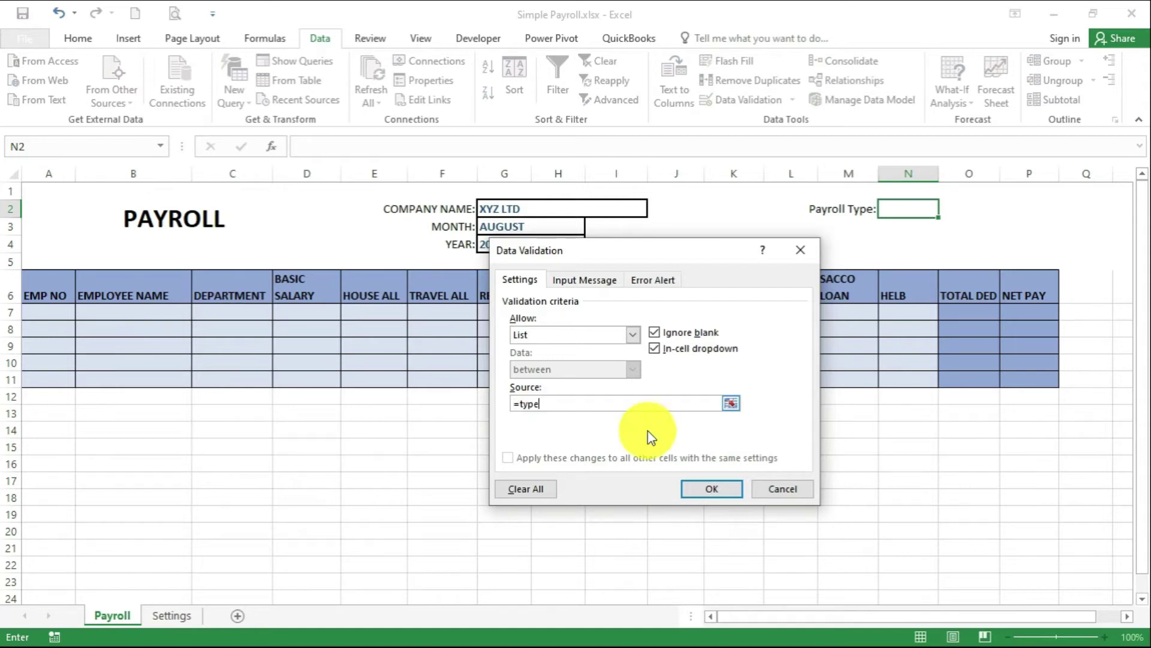
left_click(712, 489)
left_click(949, 209)
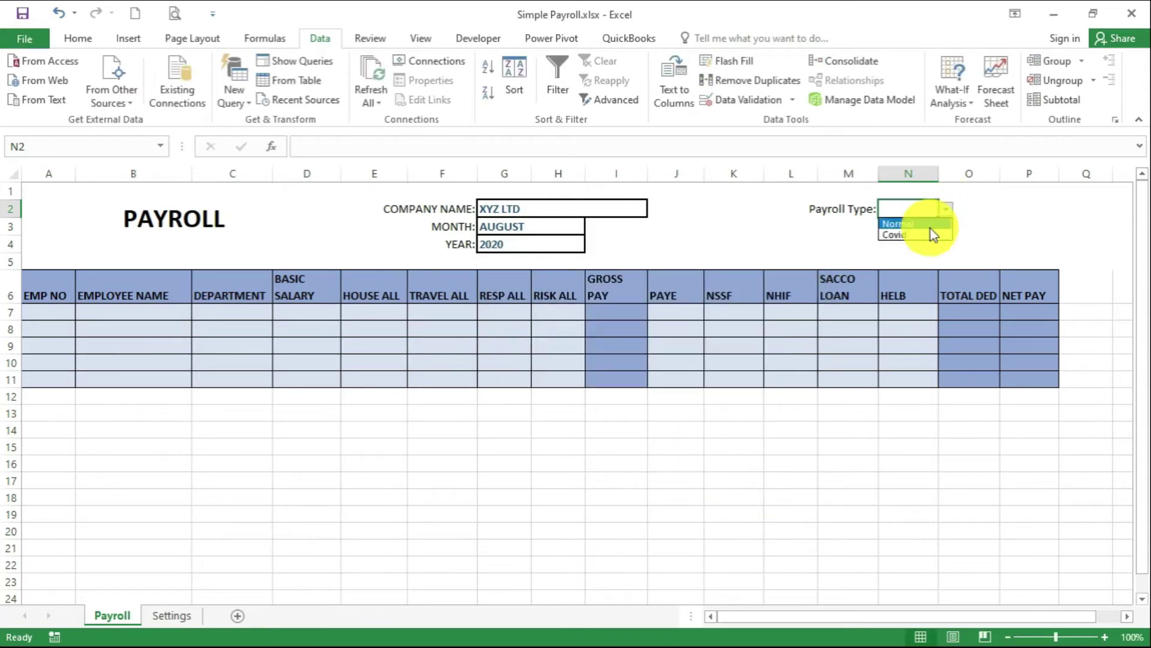
key("Escape")
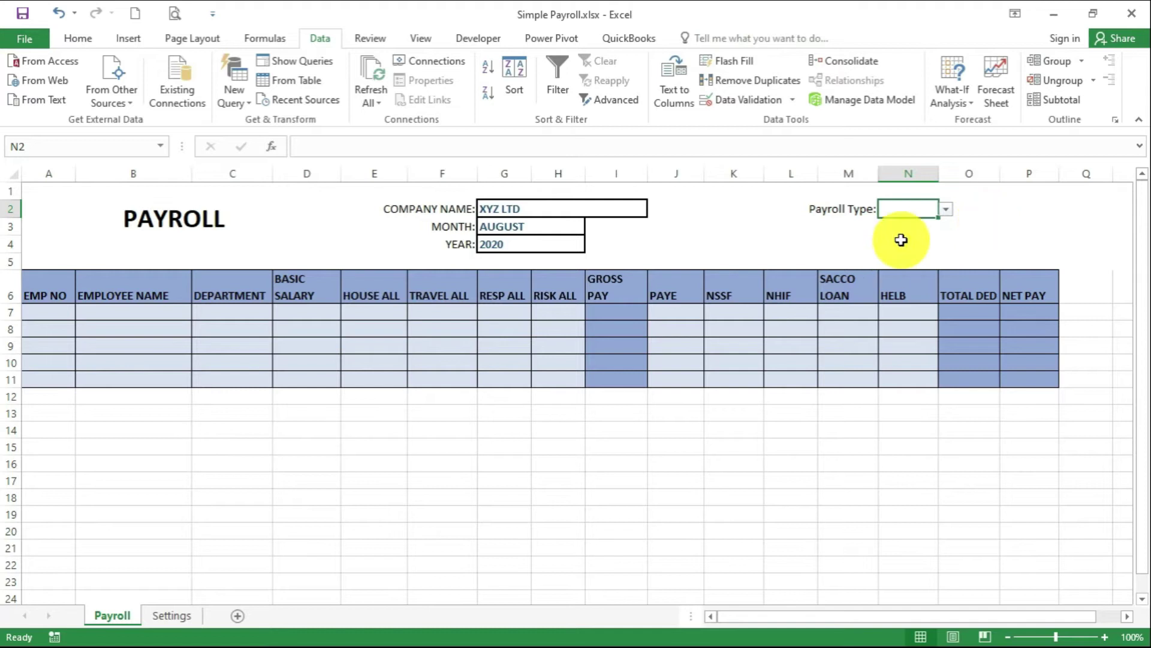
left_click(244, 316)
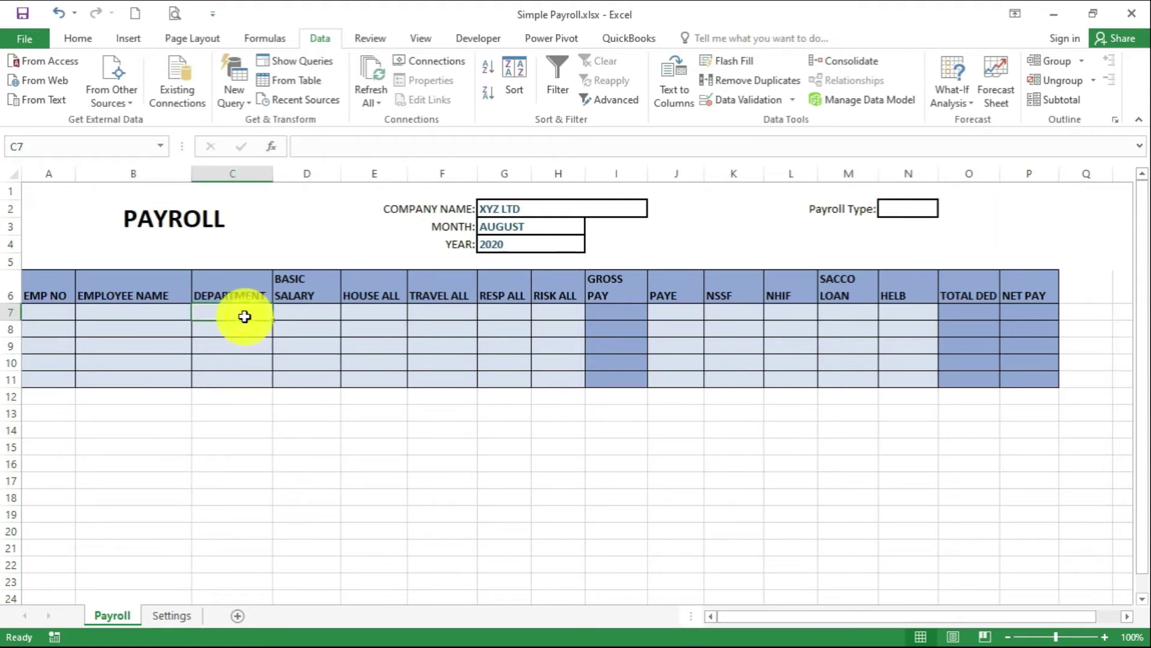
Give C7 a List data validation rule that uses the departments range as its source
left_click(729, 100)
left_click(634, 336)
left_click(557, 386)
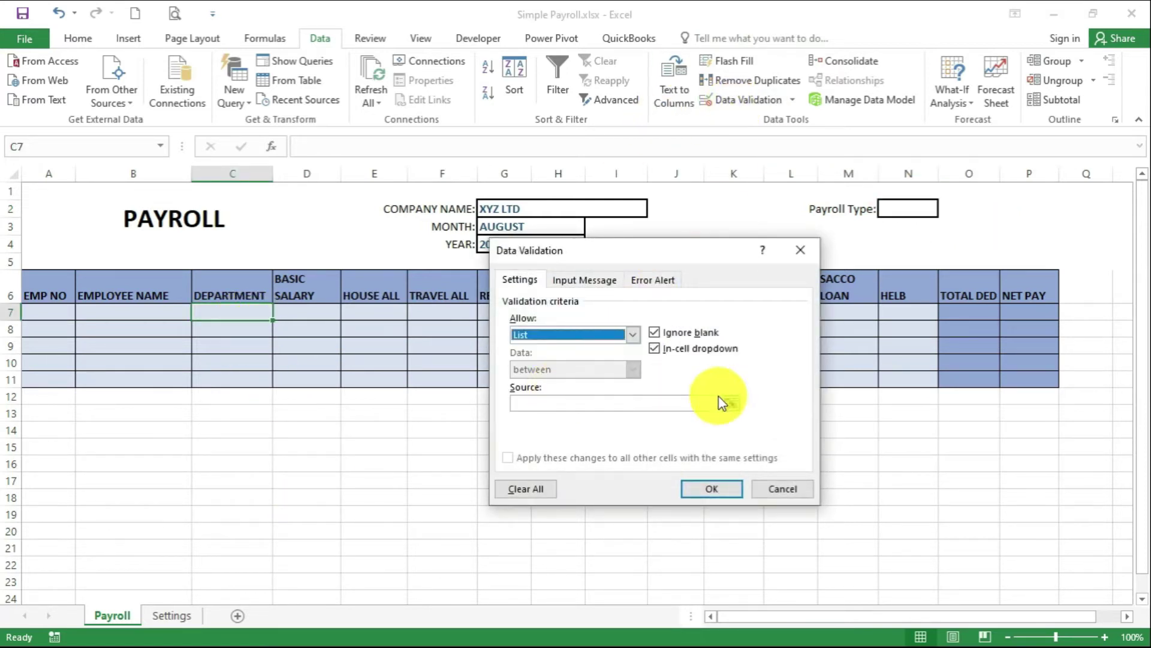
left_click(656, 407)
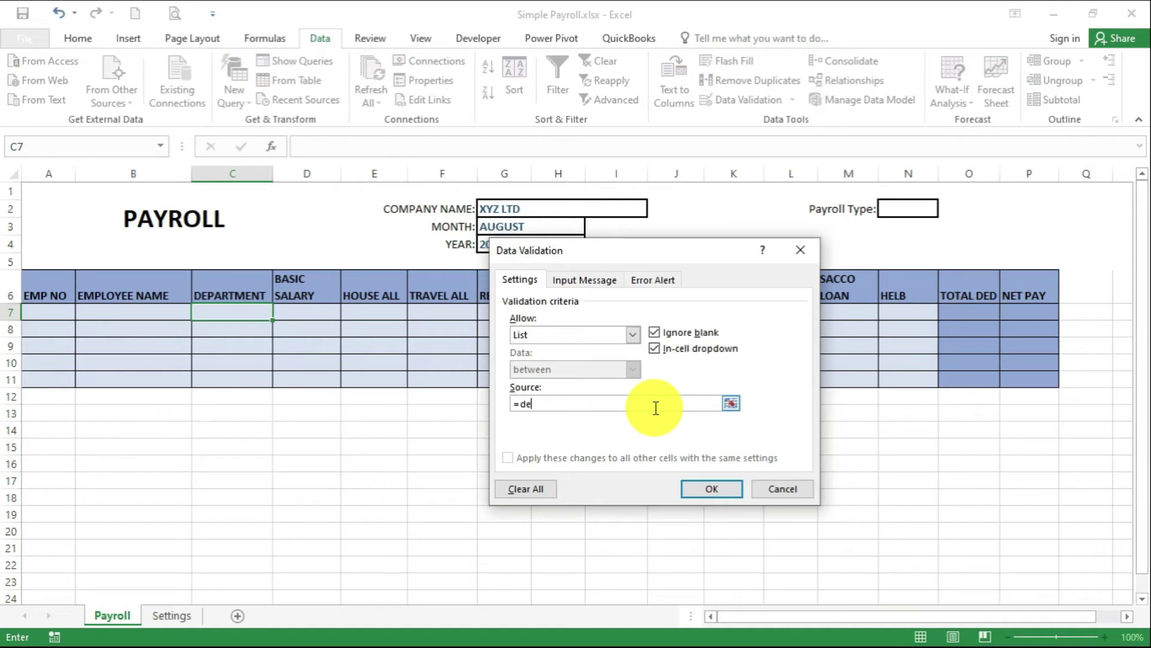
left_click(714, 490)
Copy C7's department dropdown down to C10 and check the lists in C7, C8 and C9
left_click(281, 314)
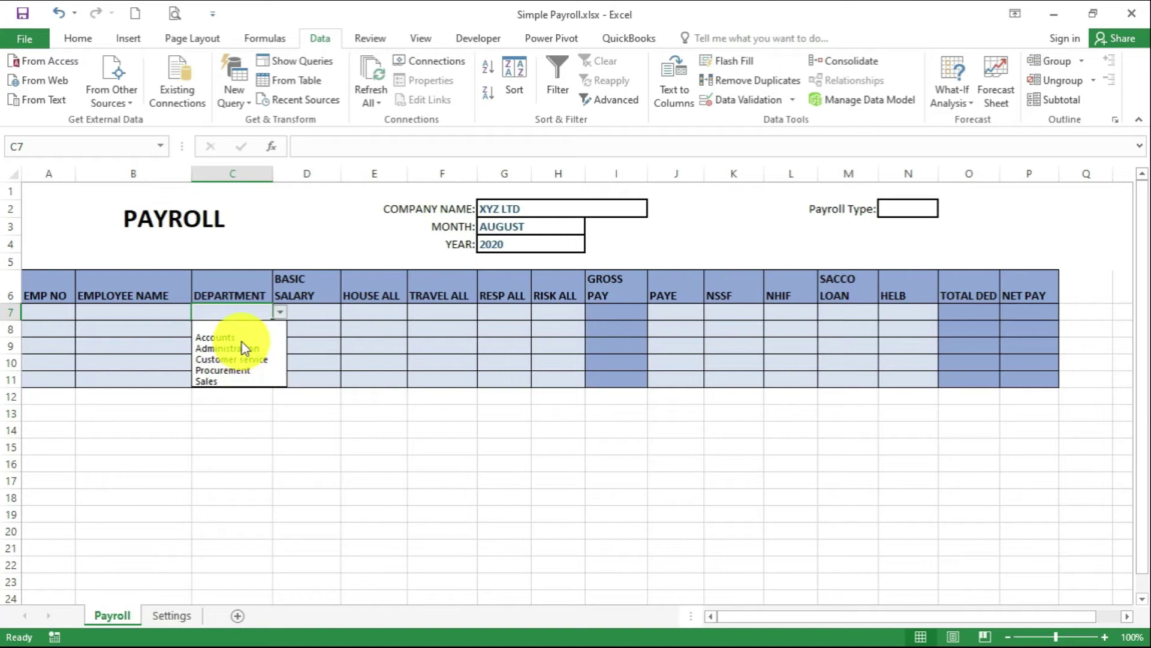
key("Escape")
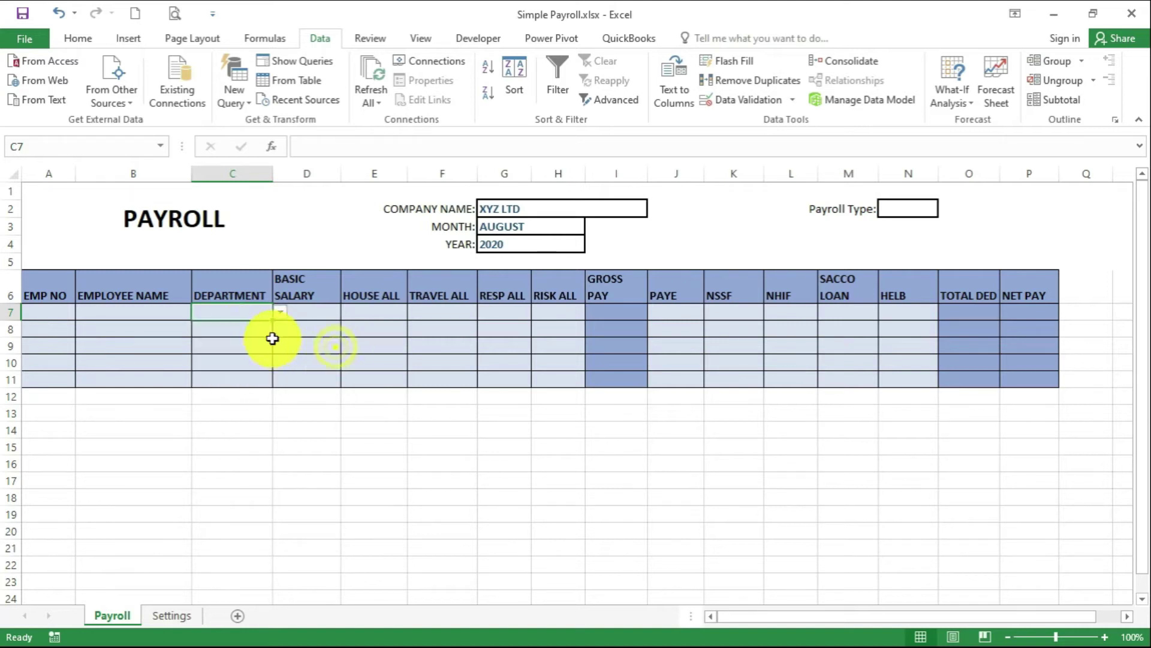
left_click_drag(271, 320, 267, 369)
left_click(256, 332)
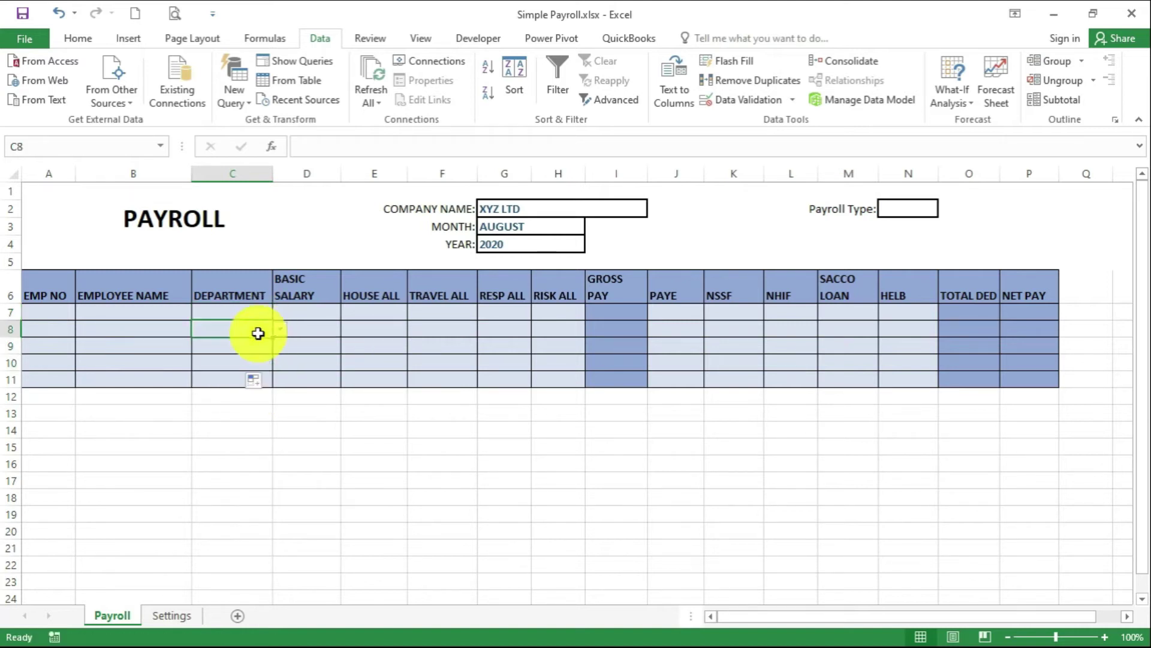
left_click(280, 328)
key("Escape")
left_click(264, 353)
left_click(280, 346)
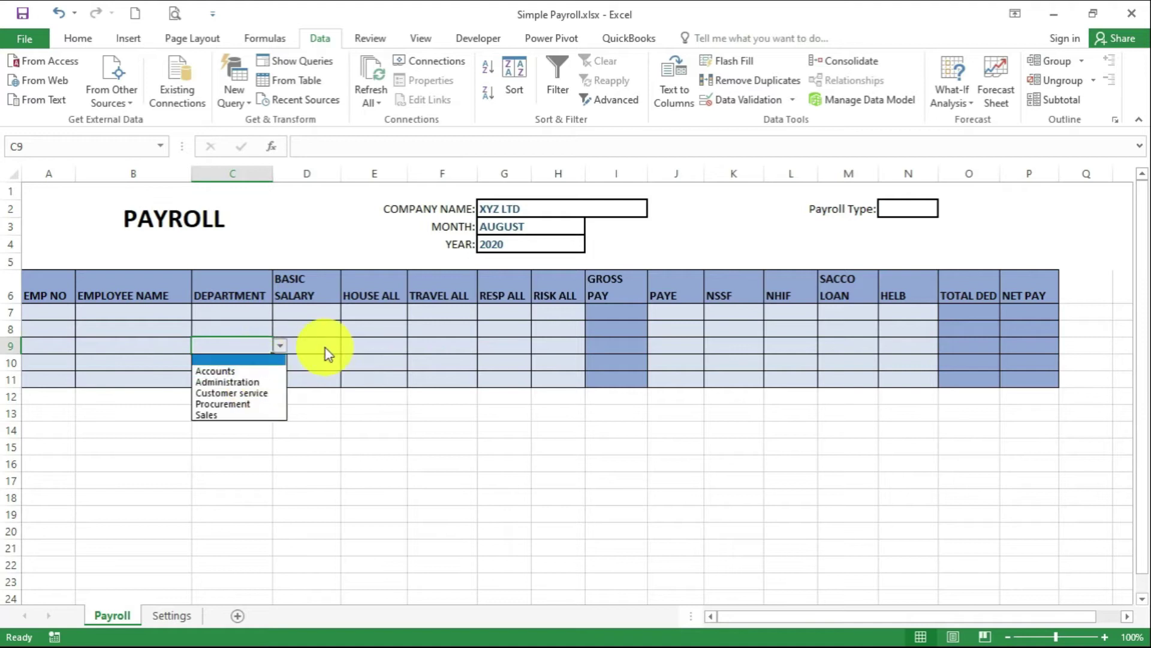
left_click(318, 365)
left_click(306, 446)
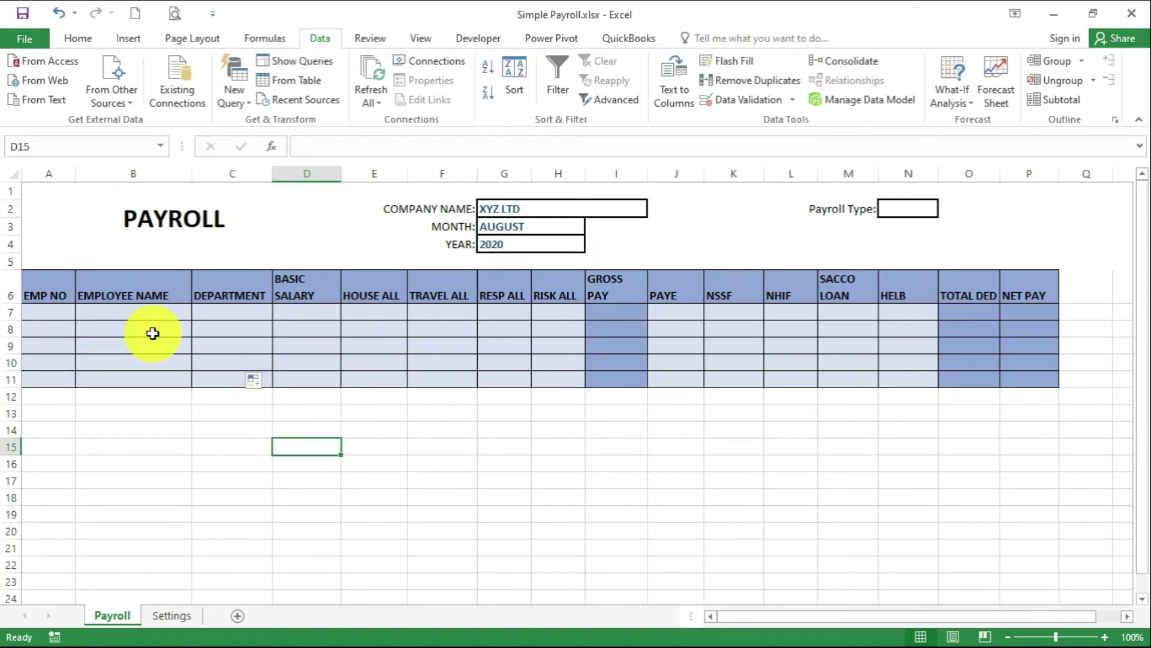
Start row 7 with employee number E001, the employee's name and department Accounts
left_click(46, 318)
type("E001")
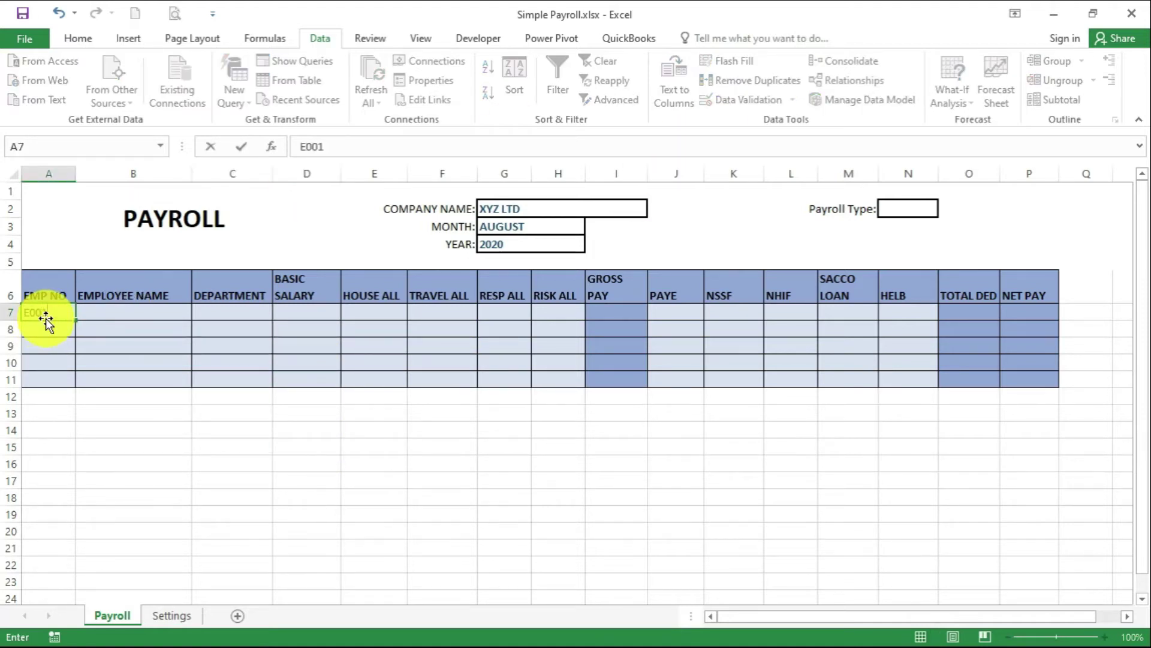
key("Tab")
type("S")
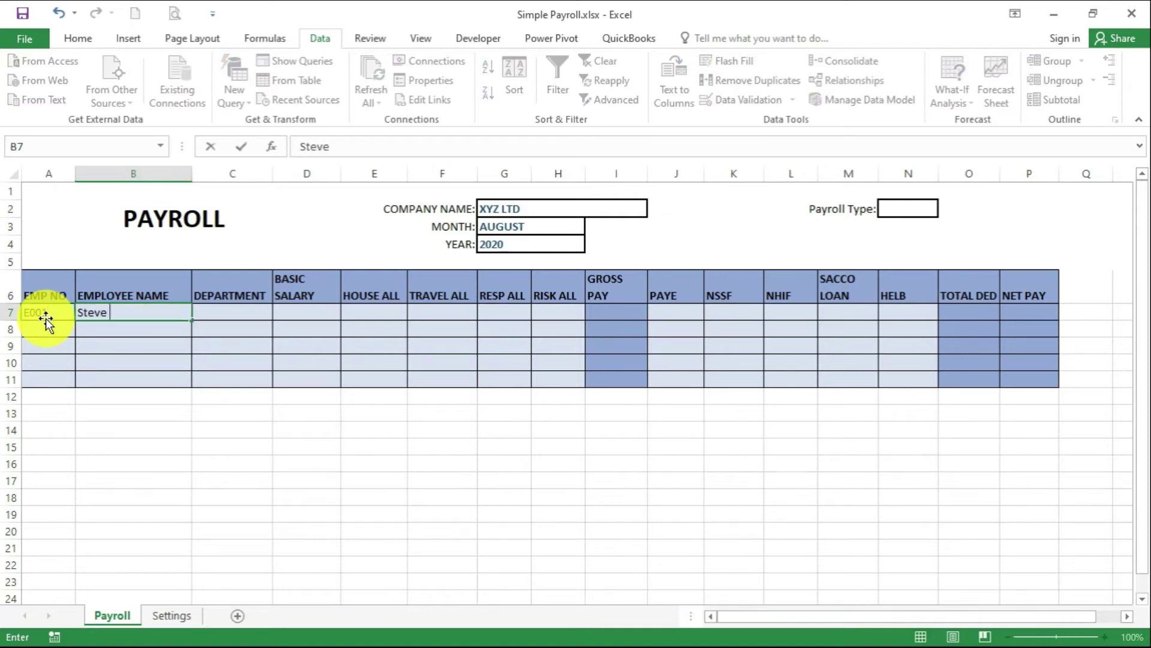
type("teve Jobs")
left_click(218, 316)
left_click(280, 312)
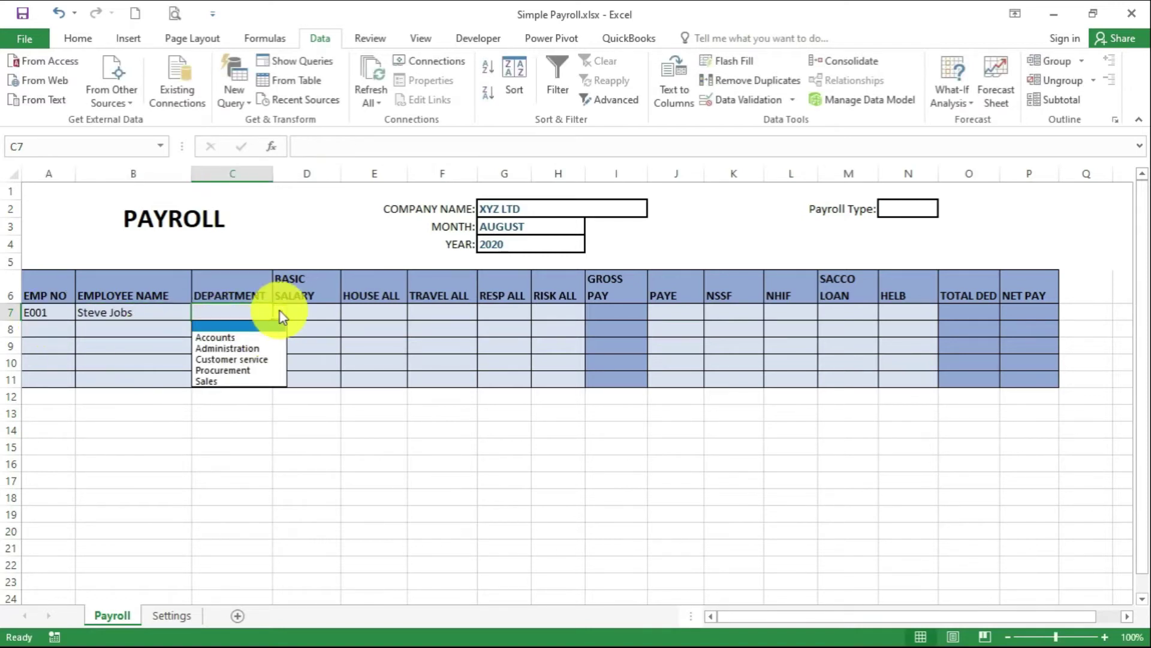
left_click(263, 334)
Enter E001's basic salary 150000 and allowances 20000, 5000, 0 and 5000
left_click(316, 316)
type("15")
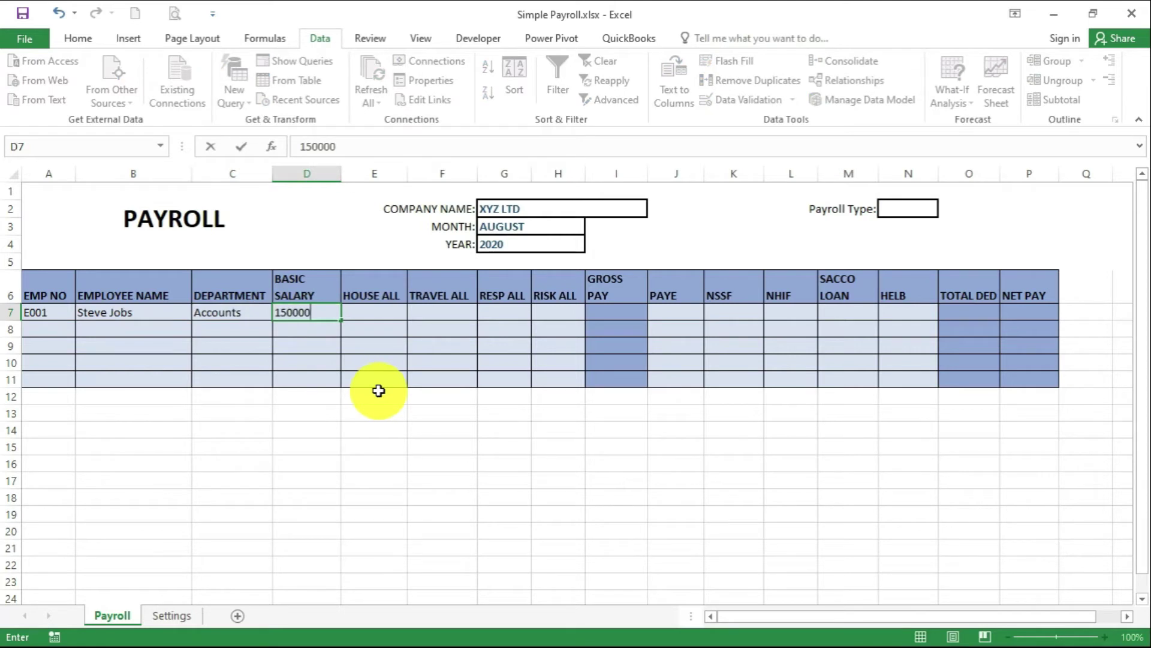
type("0000")
key("Tab")
type("20")
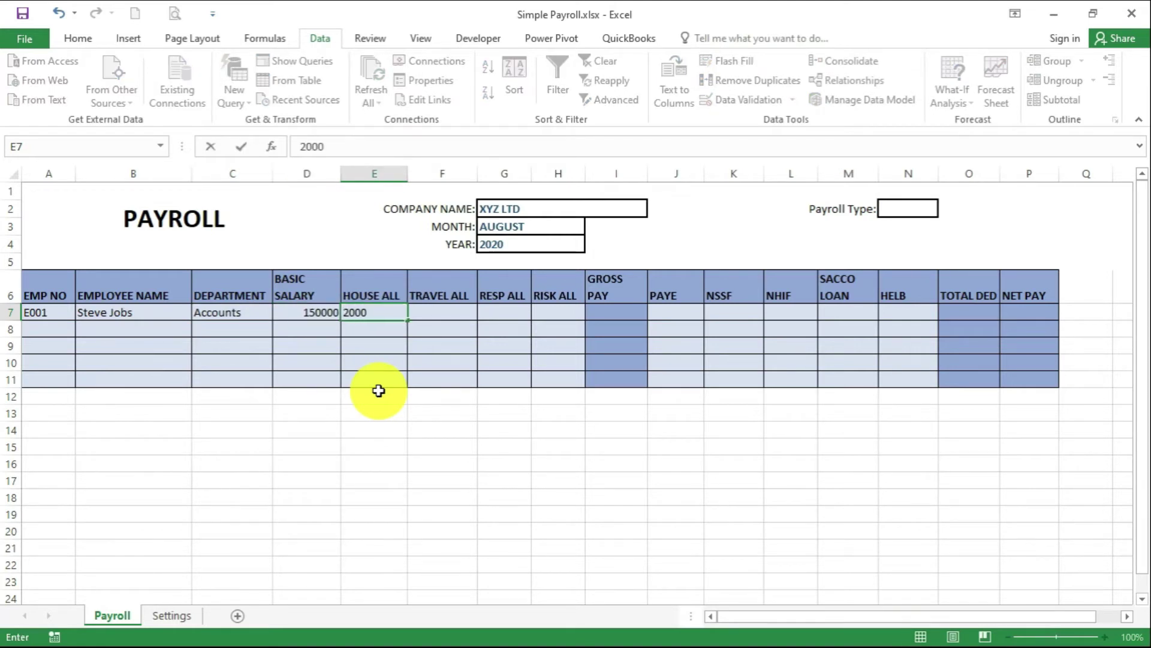
type("000")
key("Tab")
type("50")
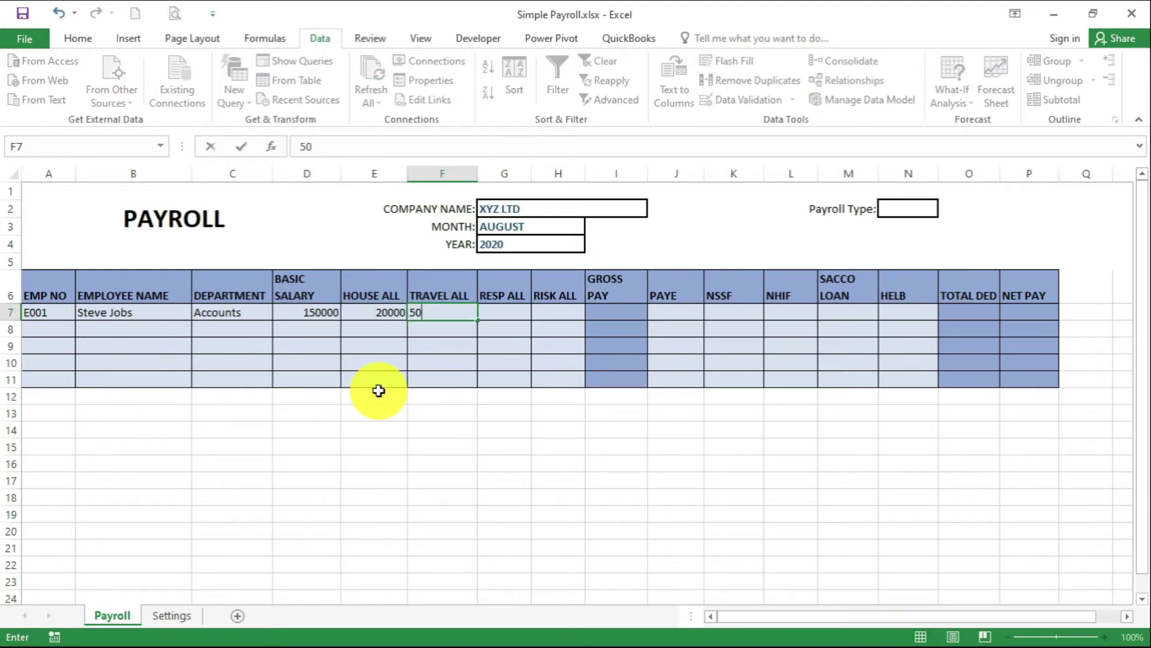
key("Tab")
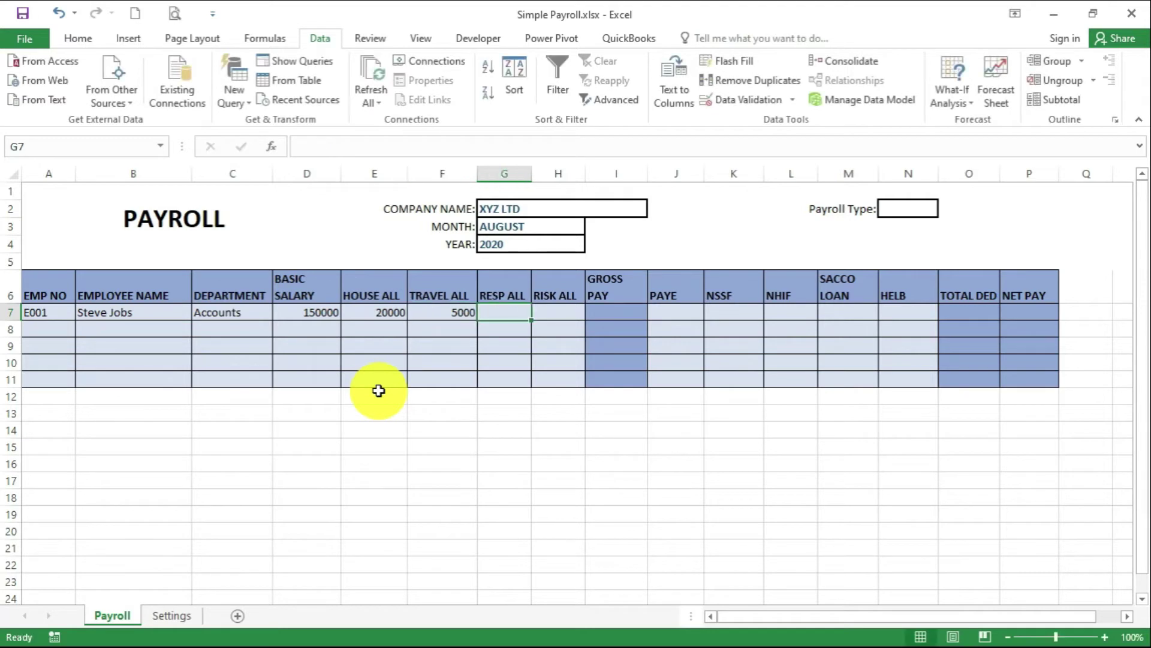
type("0")
key("Tab")
type("5")
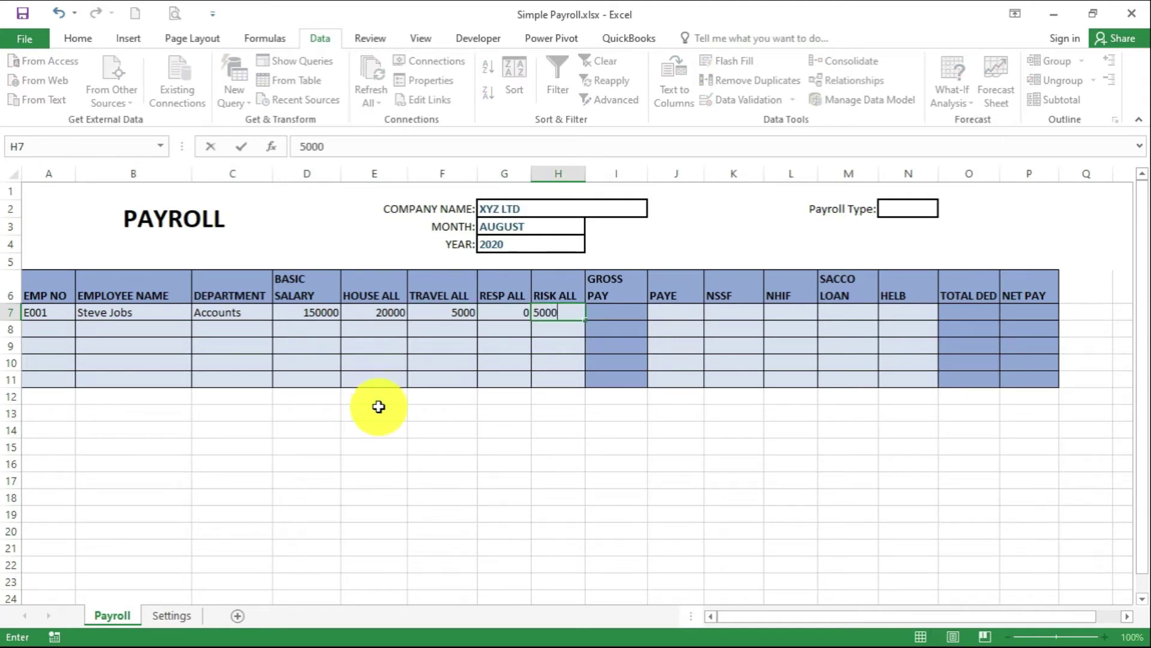
left_click(428, 348)
Start row 8 with employee number E002, the employee's name and department Administration
left_click(45, 333)
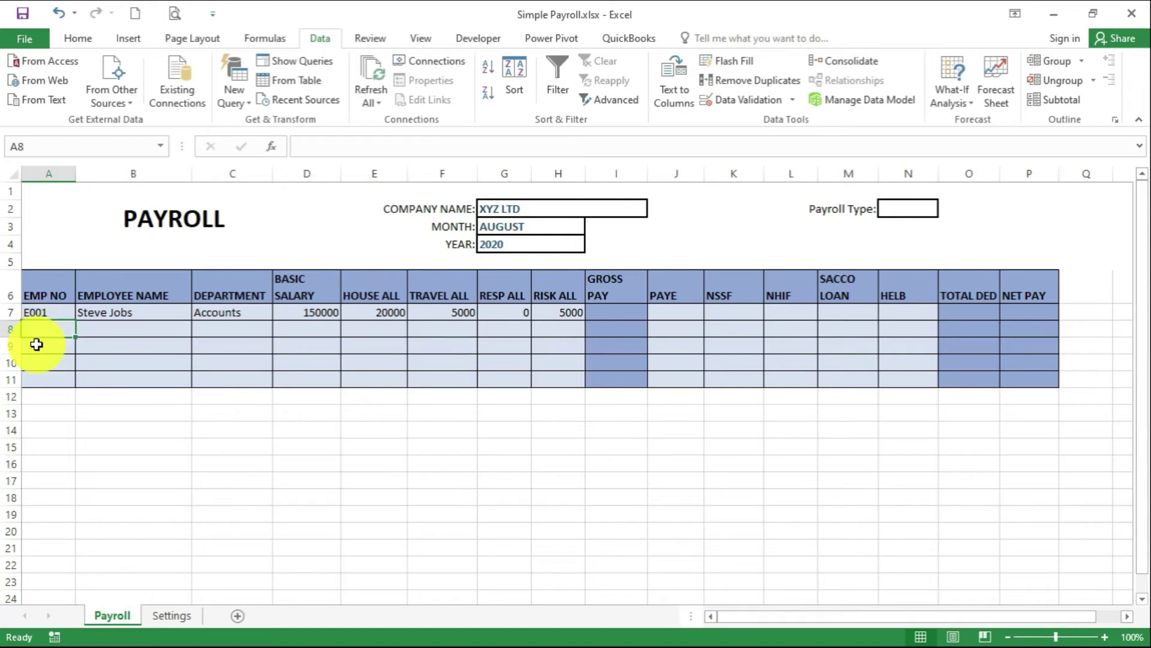
type("E")
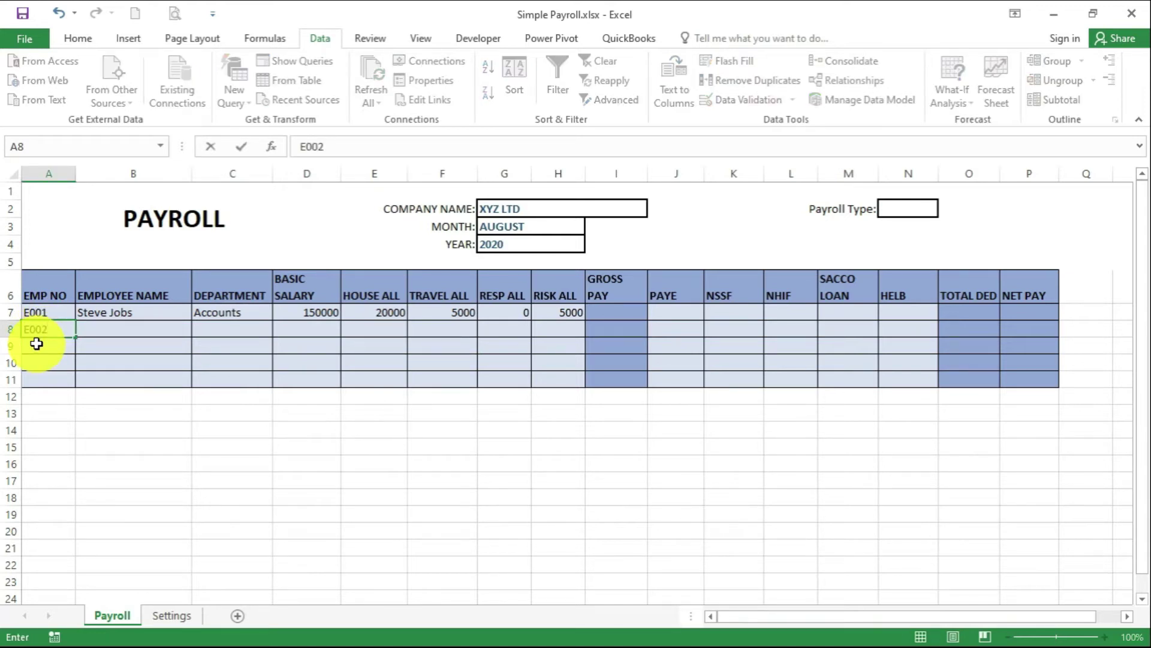
type("002")
left_click(129, 328)
type("Bill Gates")
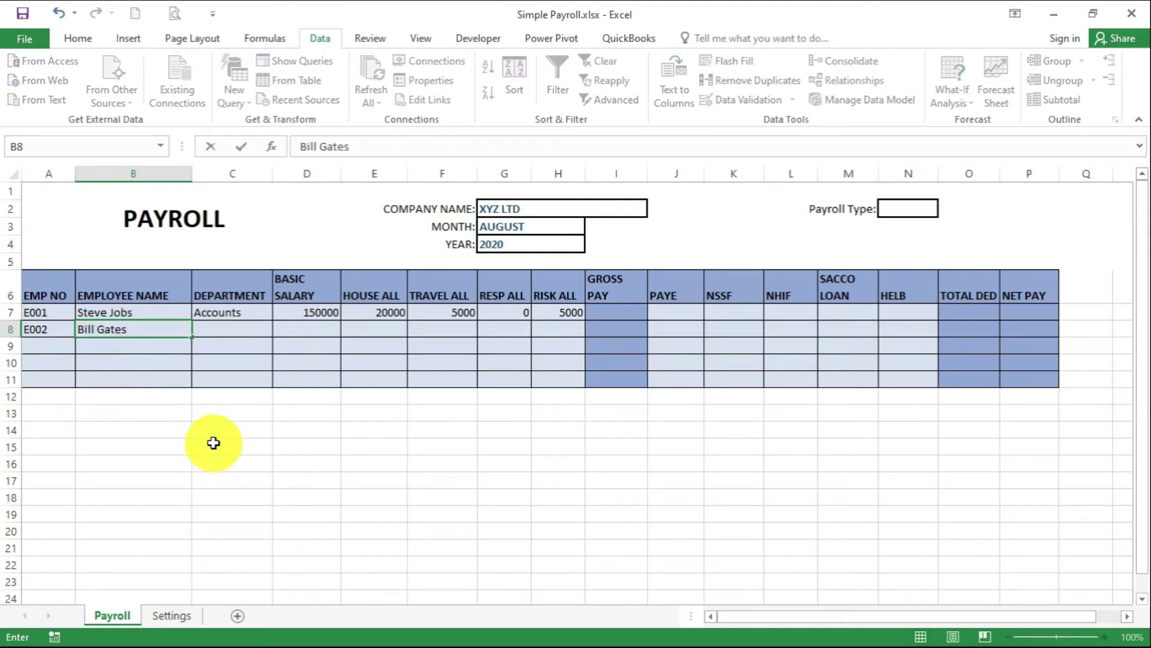
left_click(258, 331)
left_click(277, 329)
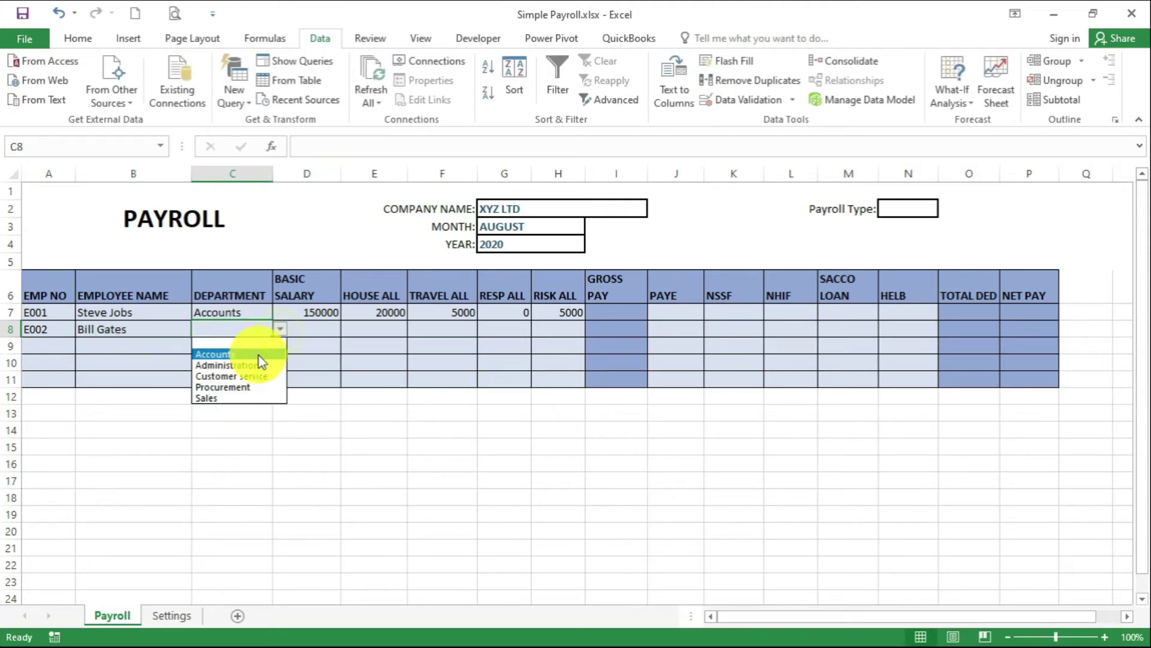
left_click(260, 363)
Enter E002's basic salary 100000 and allowances 15000, 3000, 2000 and 3000
left_click(318, 329)
type("100")
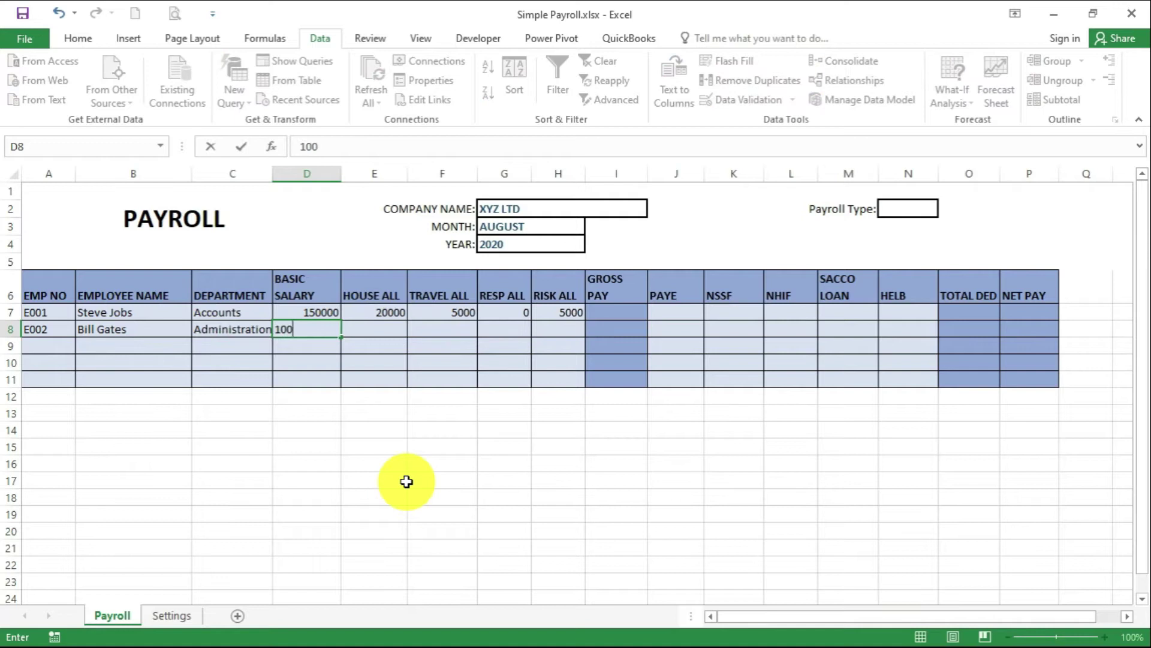
type("000")
key("Tab")
type("15000")
key("Tab")
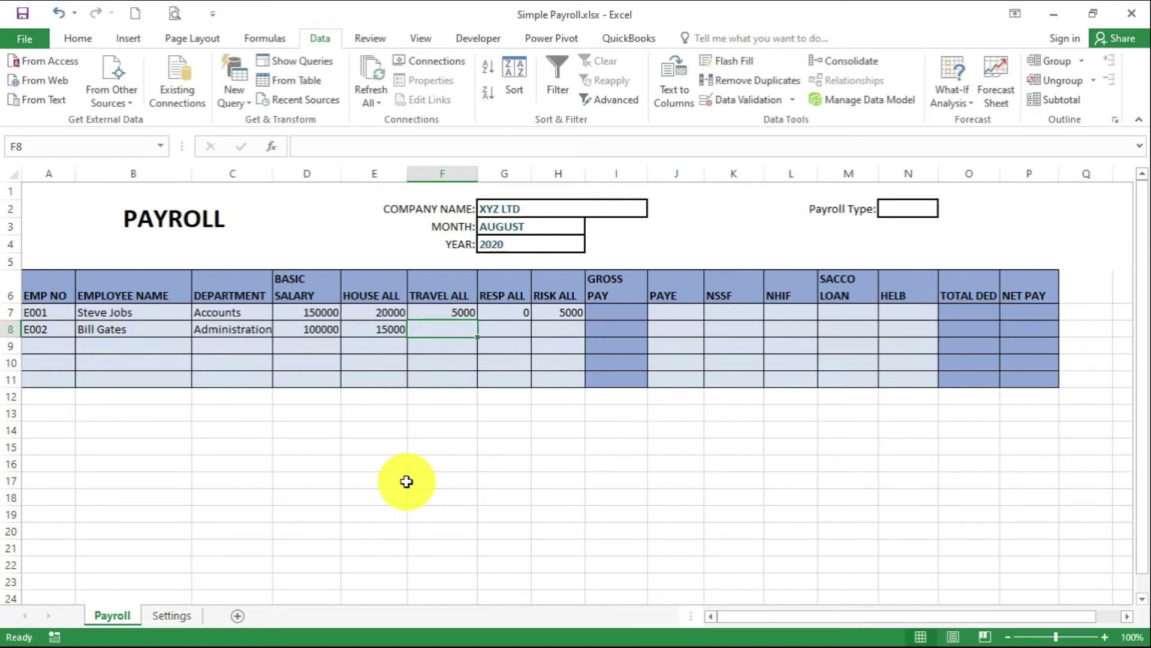
type("3000")
key("Tab")
type("2")
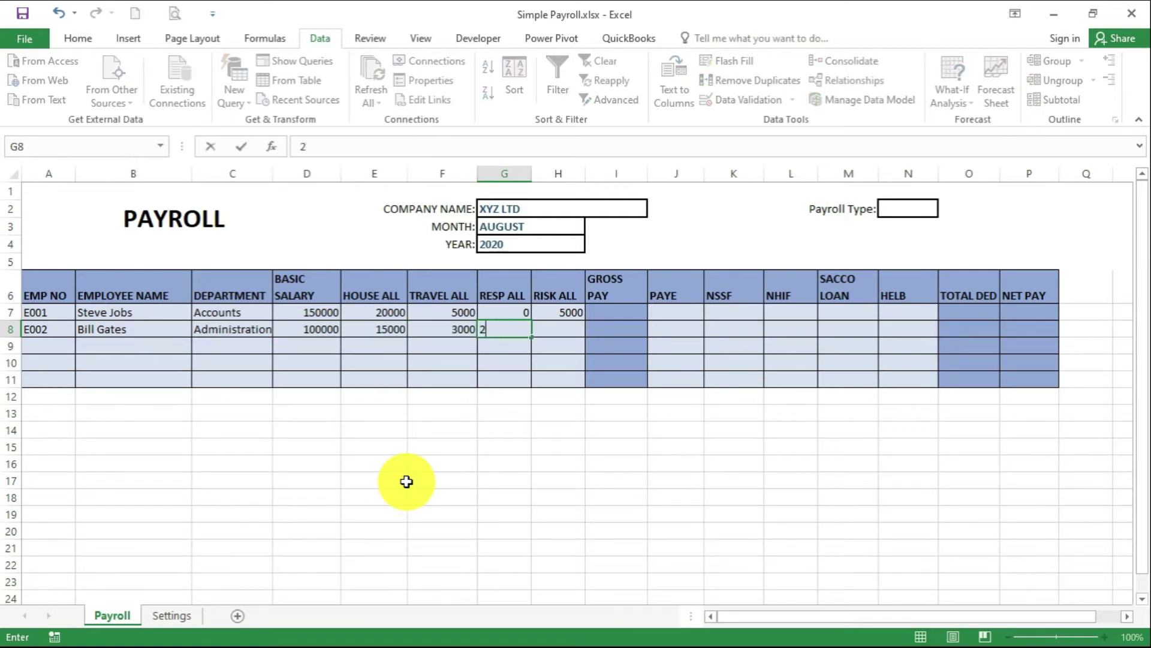
key("Tab")
type("3000")
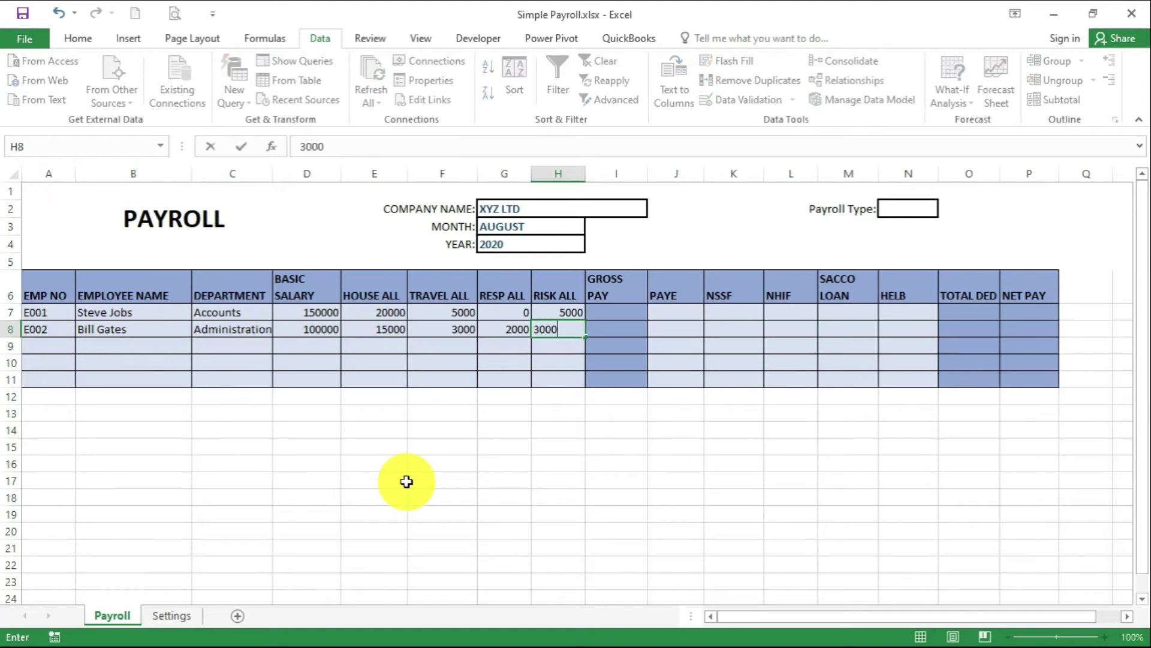
key("Return")
key("Return")
Start row 9 with employee number E003, the employee's name and department Customer service
left_click(67, 350)
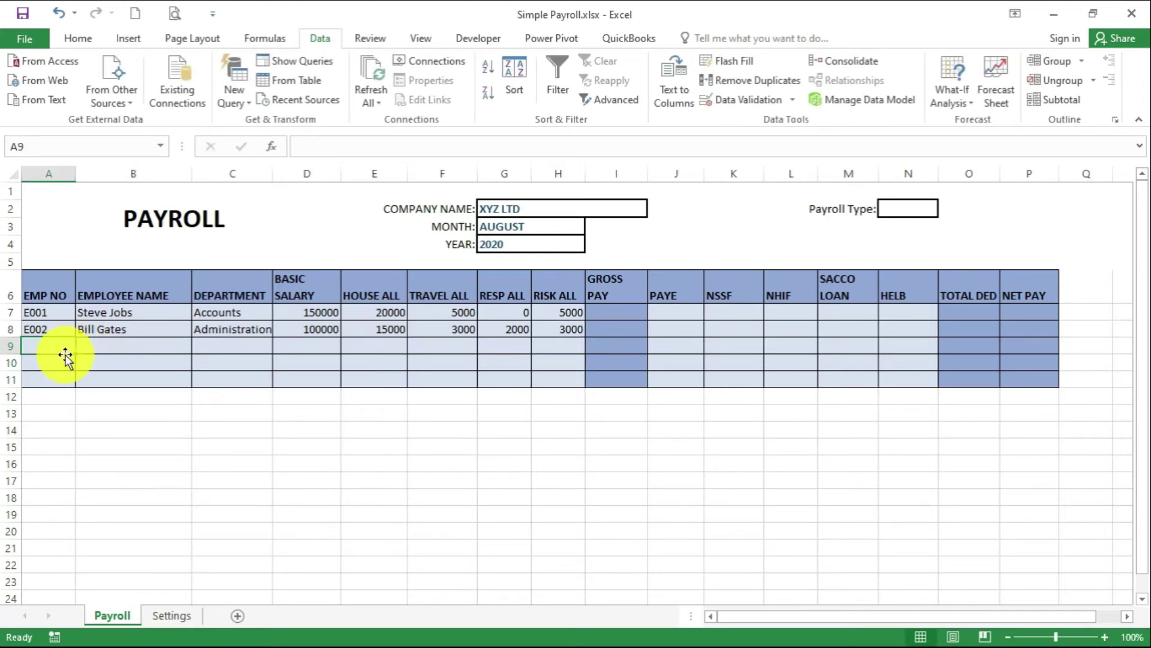
type("E003")
key("Tab")
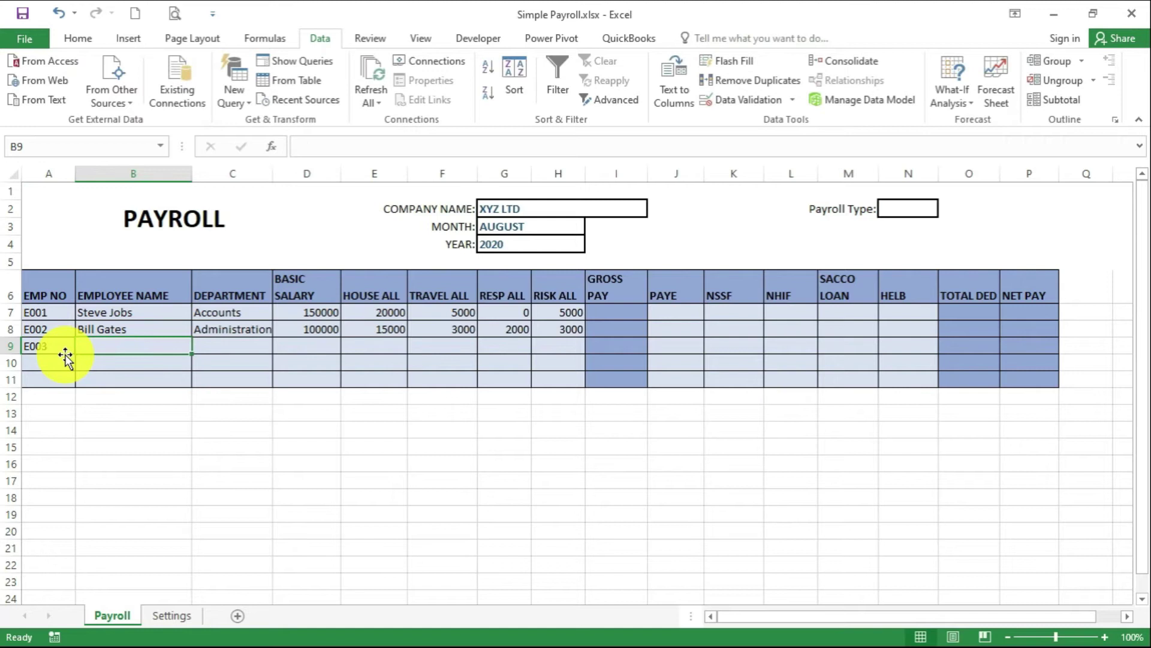
type("Richard Branson")
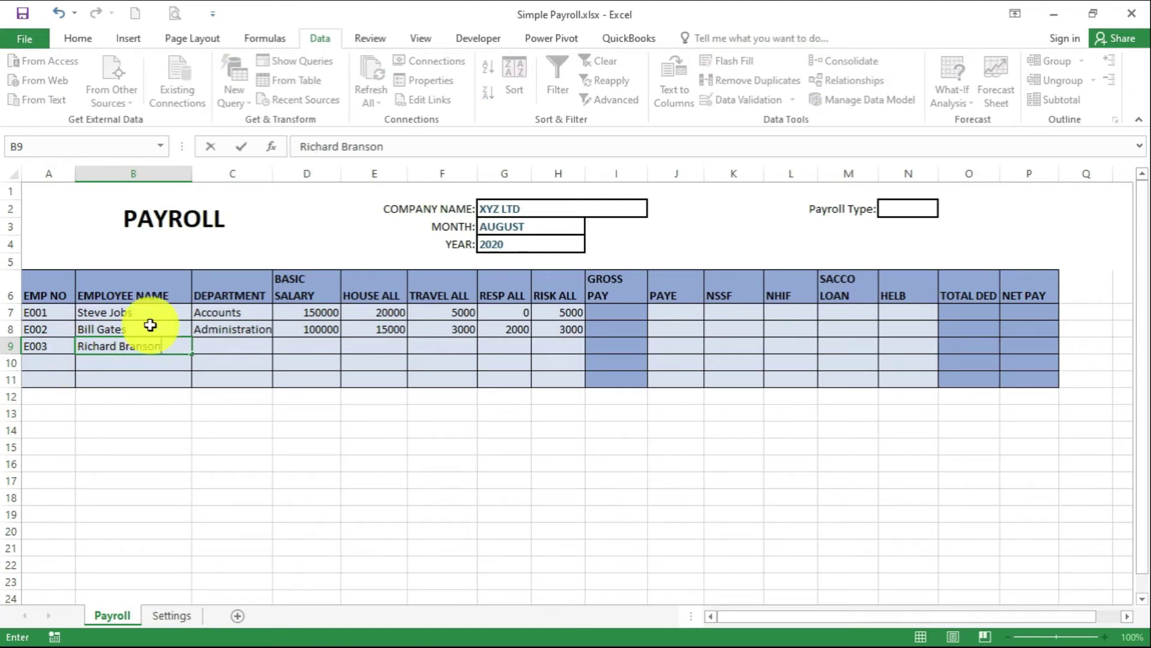
left_click(240, 348)
left_click(280, 346)
left_click(254, 393)
Enter E003's basic salary 95000 and allowances 10000, 2000, 1000, 2000, then auto-fit column C
key("Tab")
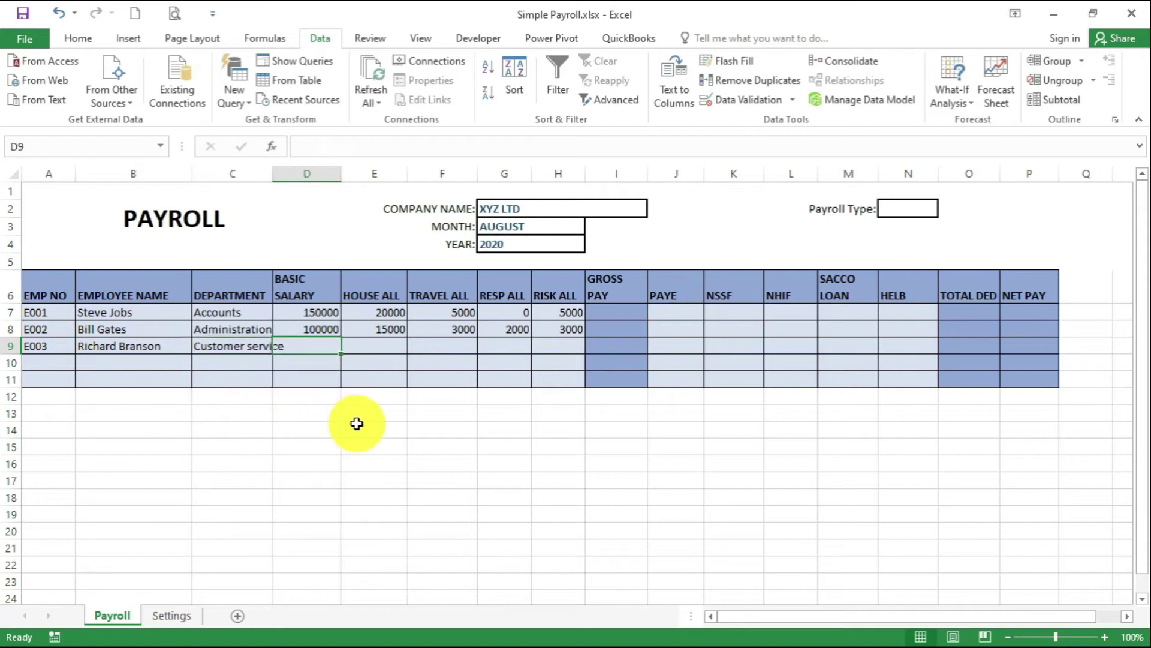
type("95000")
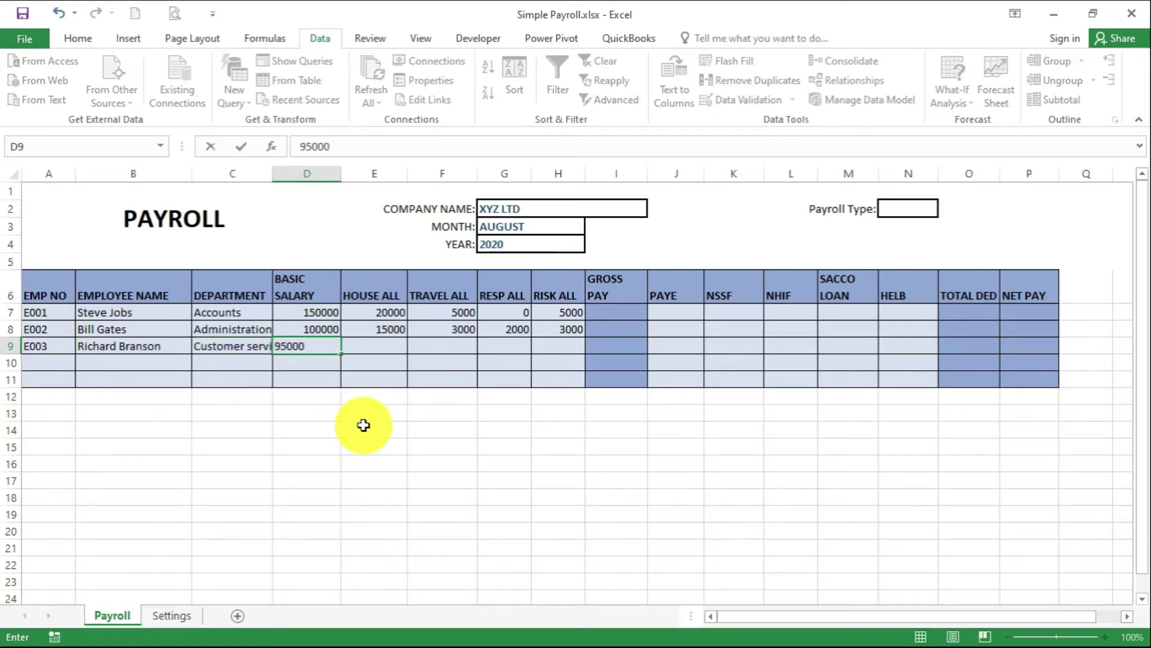
key("Tab")
type("10000")
key("Tab")
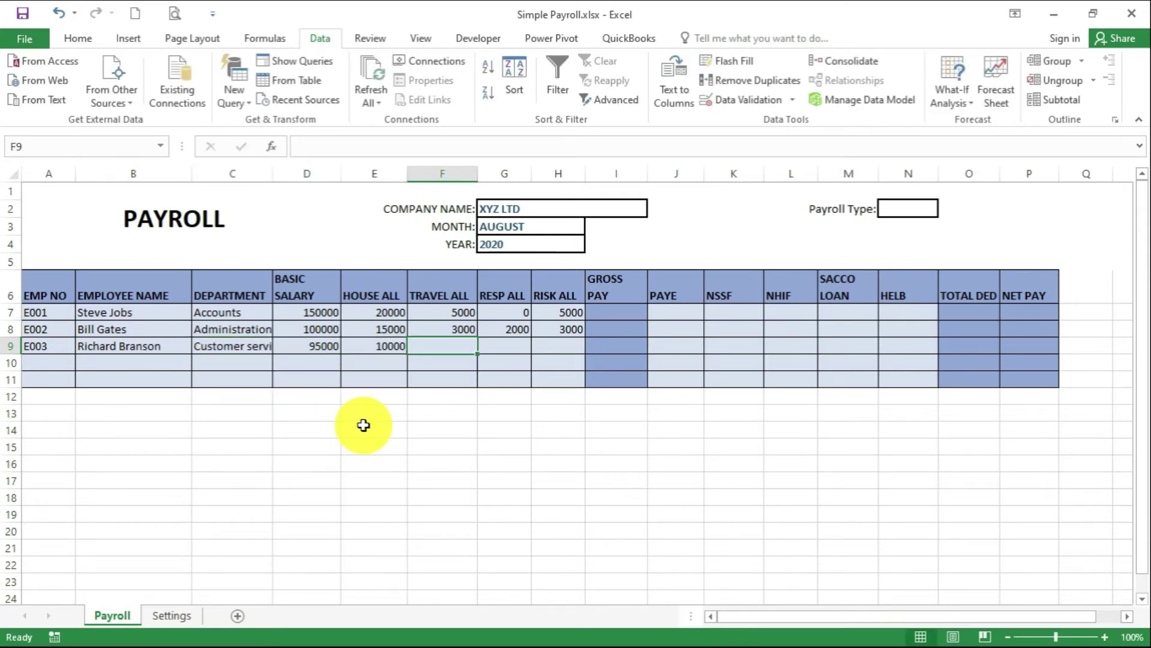
type("2000")
key("Tab")
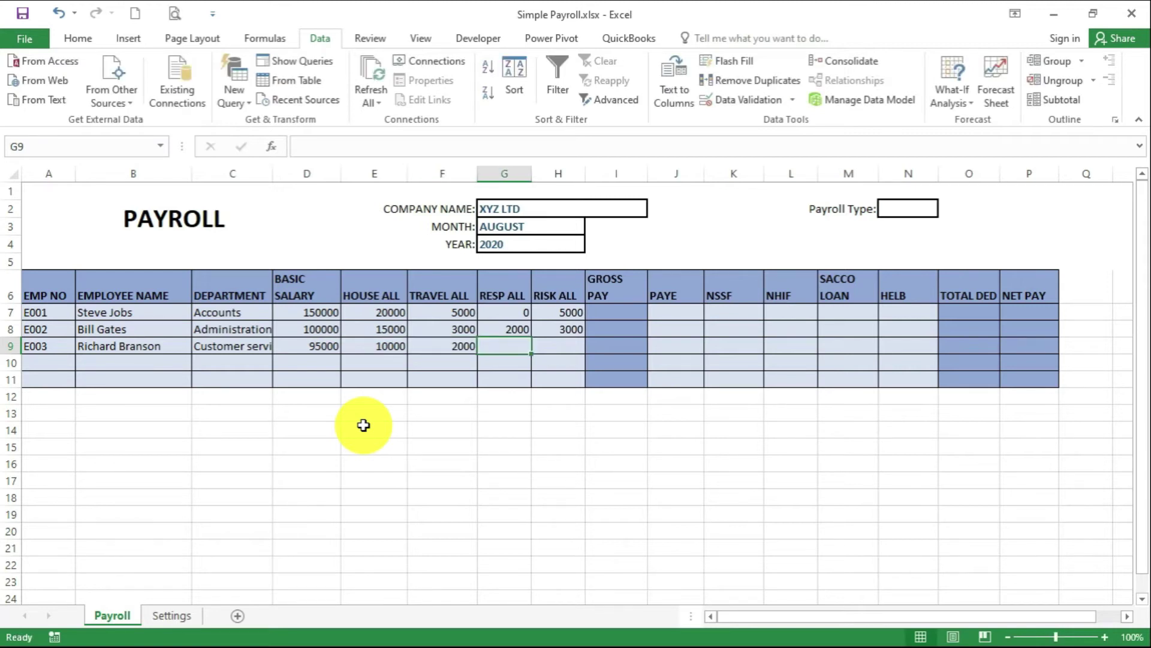
type("1000")
key("Tab")
type("2000")
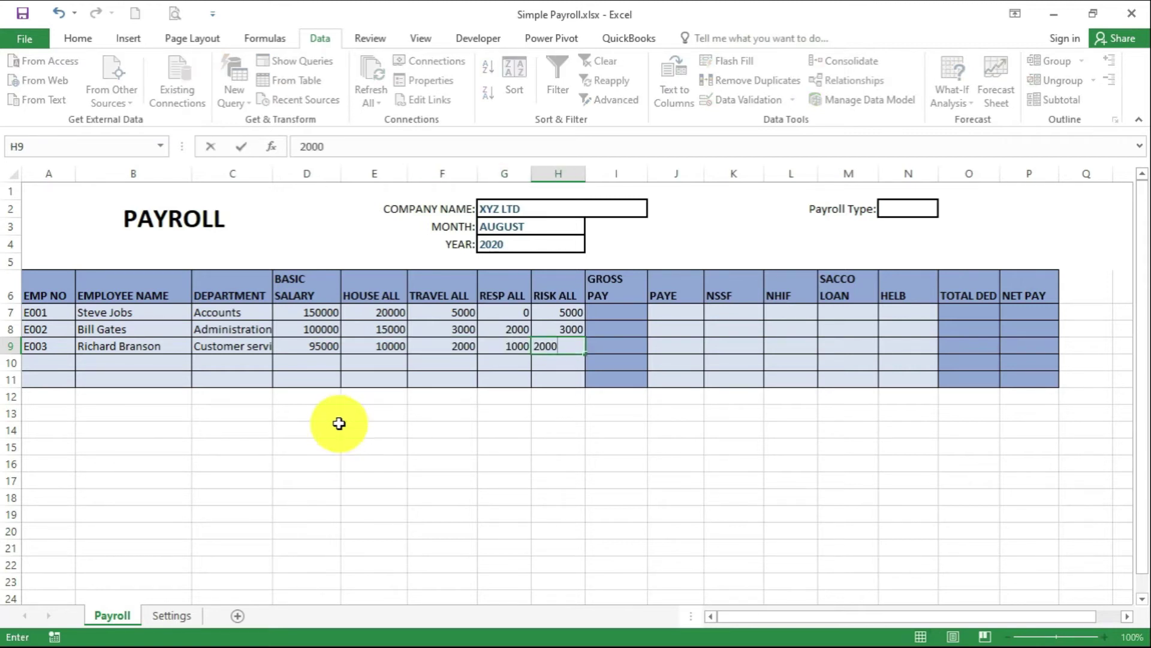
left_click(354, 329)
double_click(274, 174)
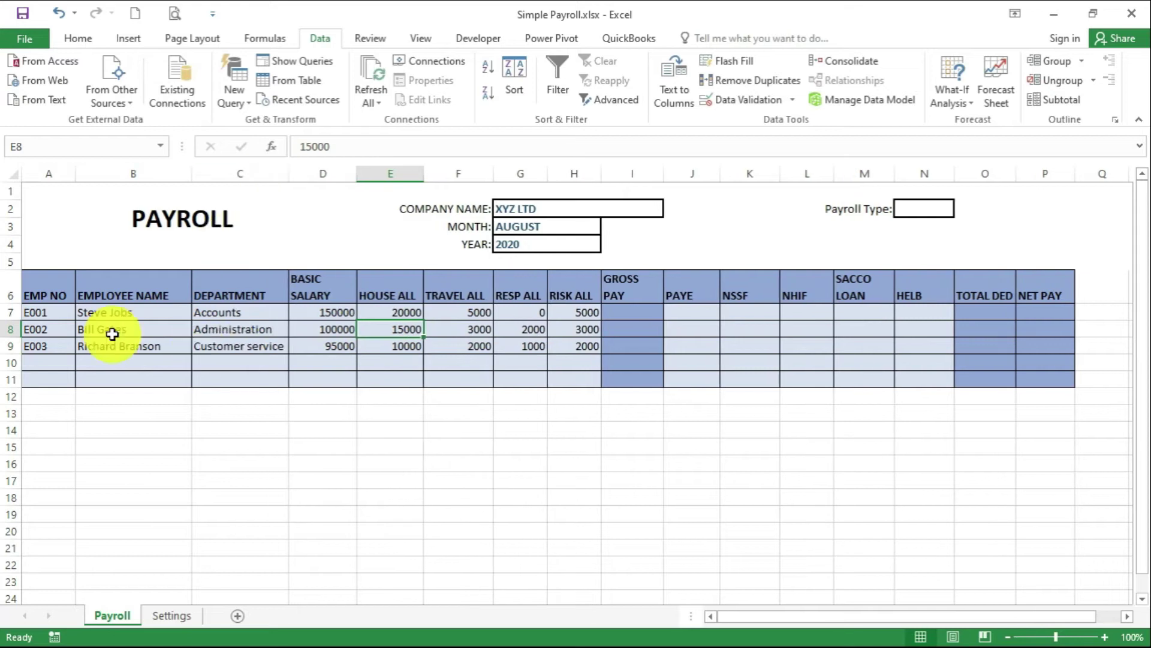
Start row 10 with employee number E004, the employee's name and department Procurement
left_click(65, 361)
type("E004")
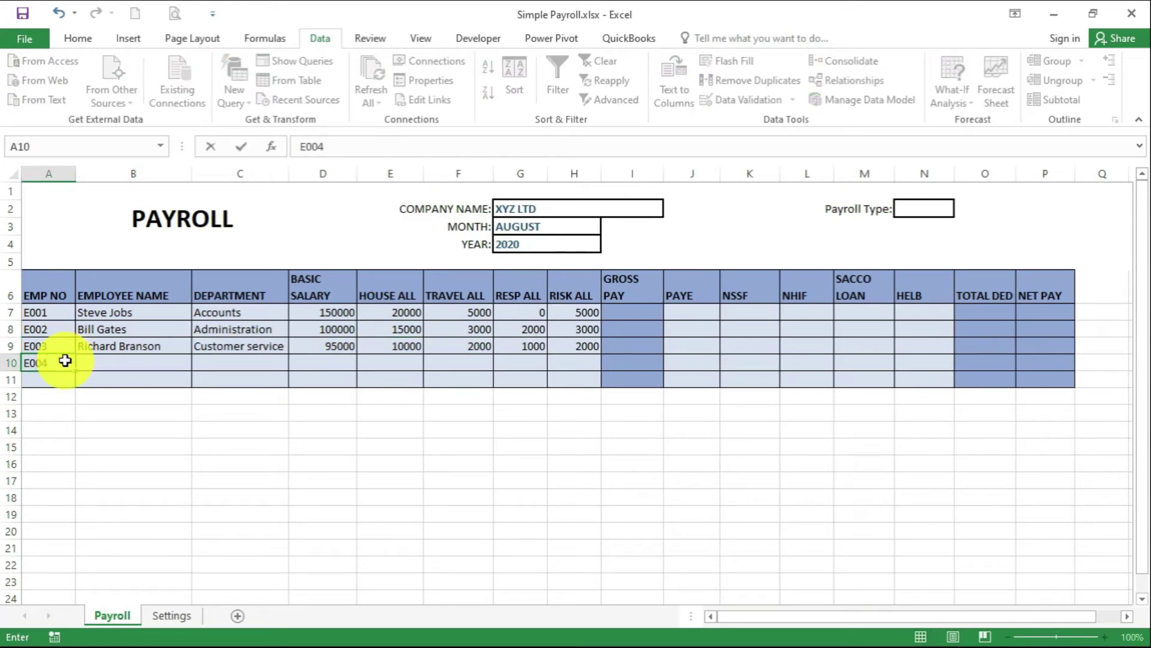
key("Tab")
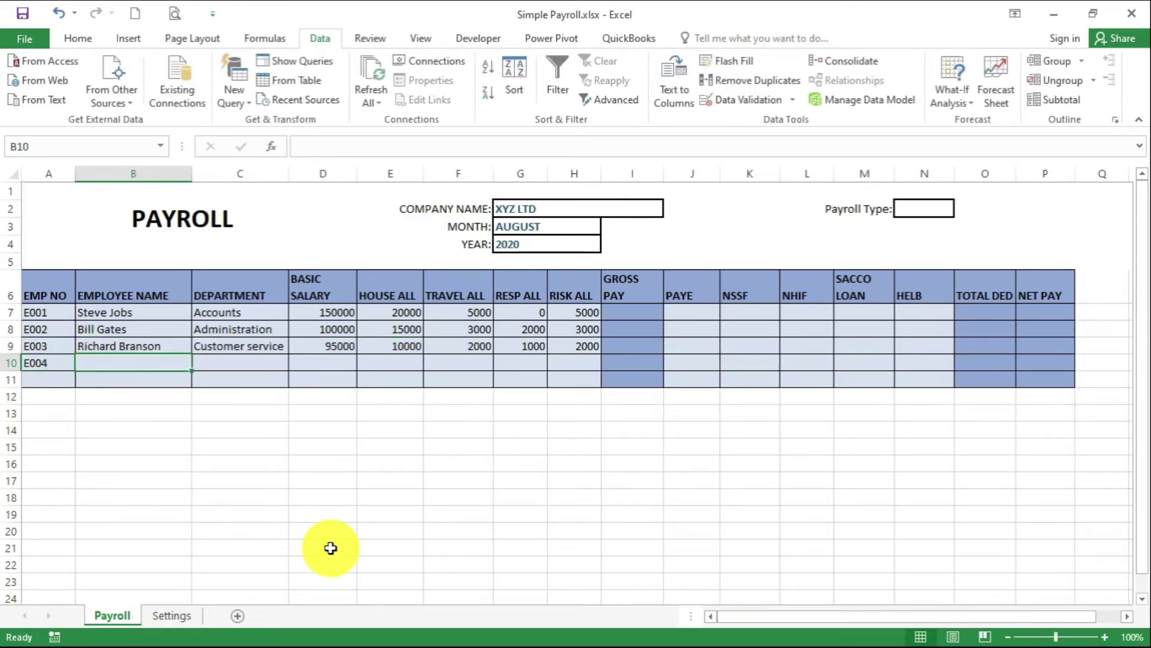
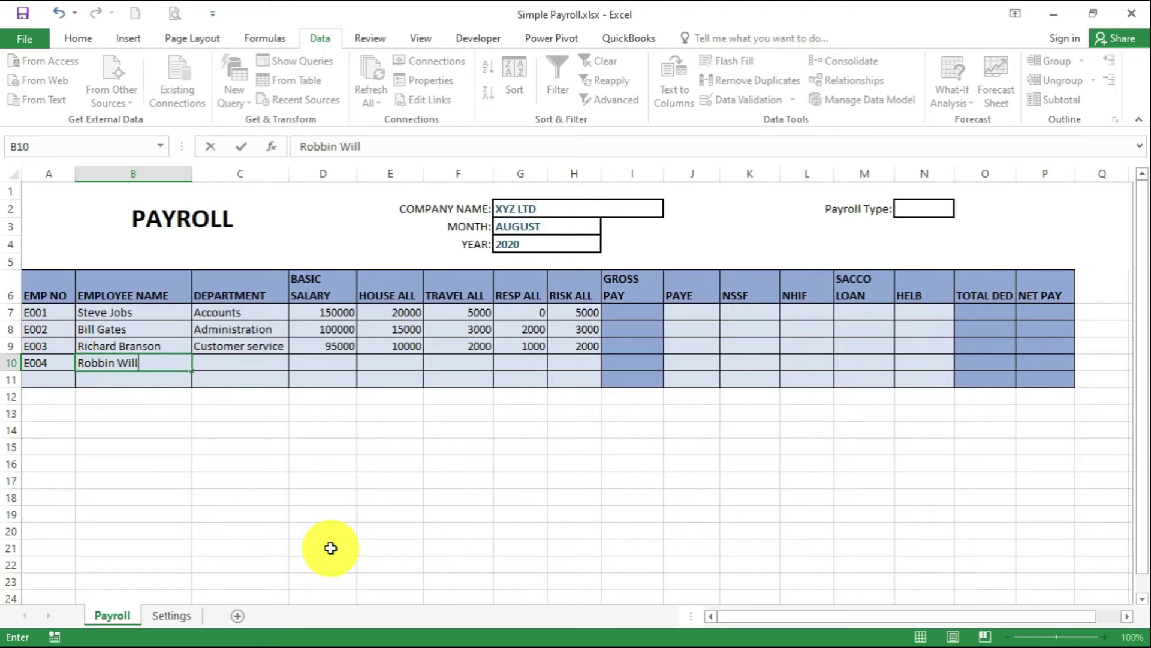
key("Tab")
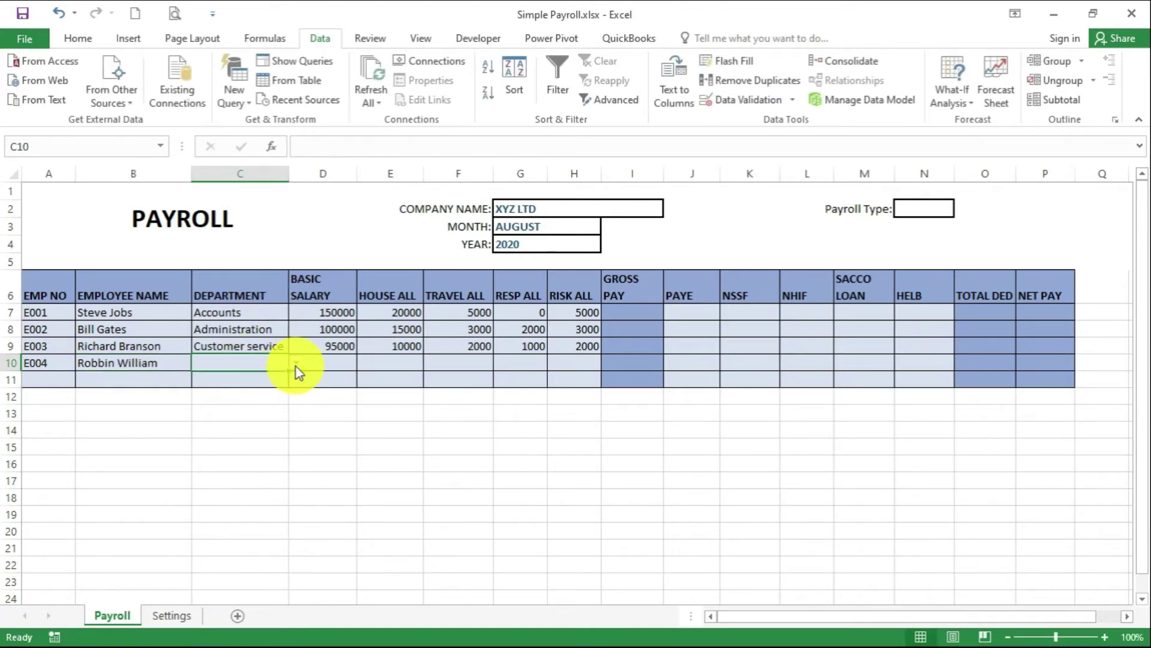
left_click(296, 362)
left_click(264, 420)
Enter E004's basic salary 90000 and allowances 10000, 3000 and 0
left_click(316, 359)
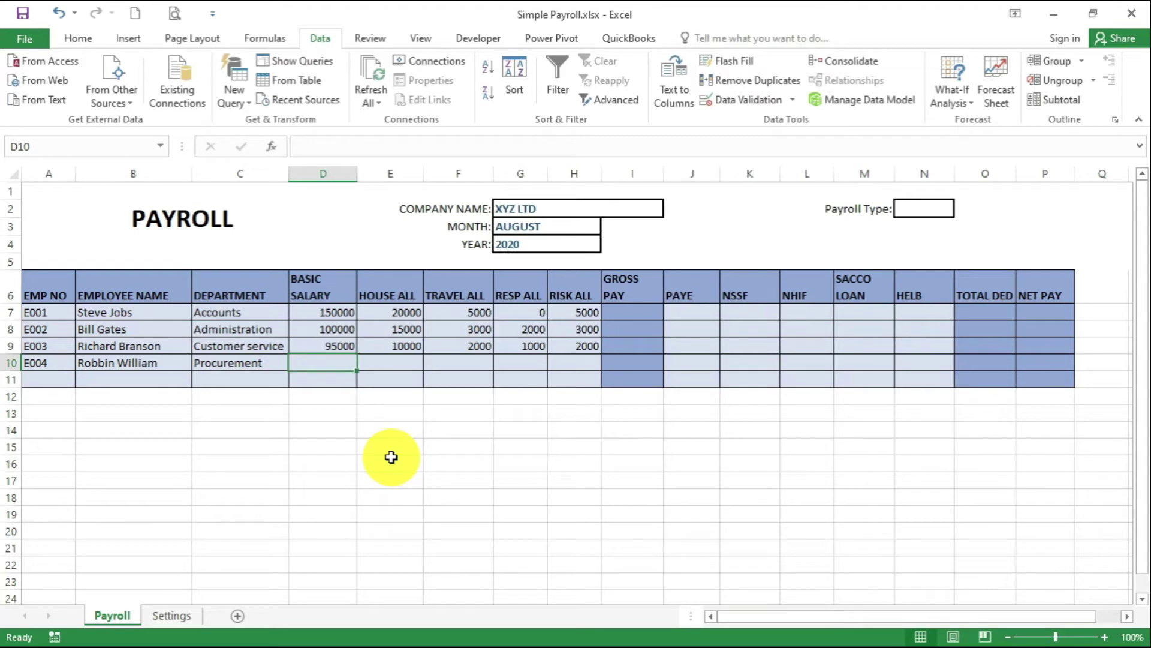
type("90000")
key("Tab")
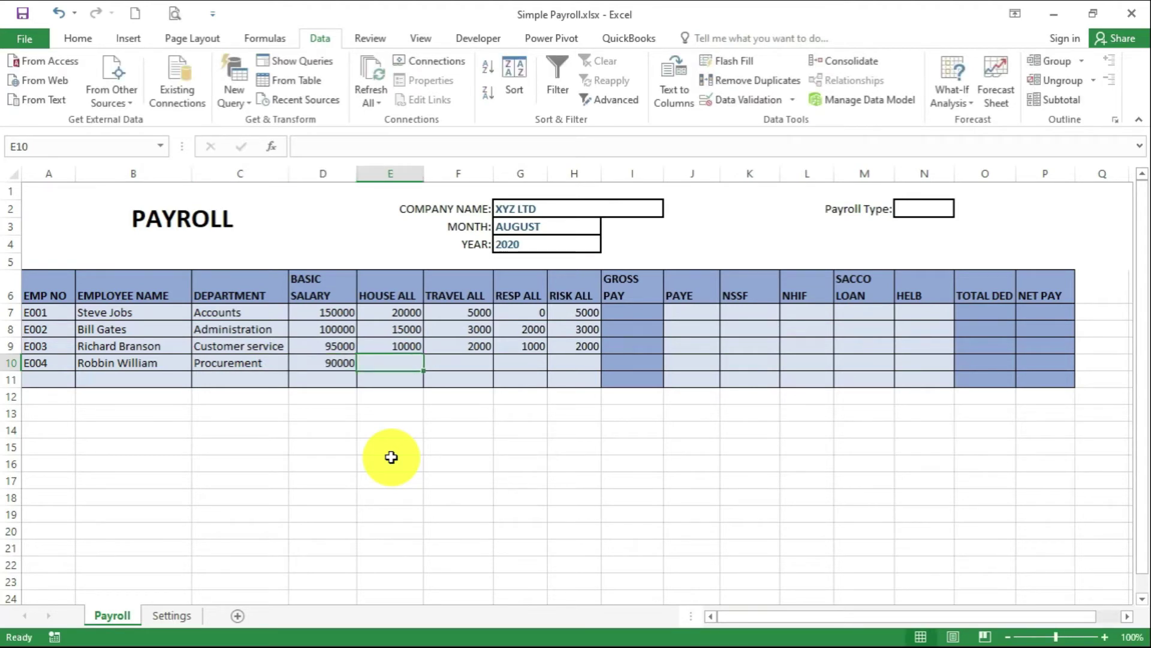
type("10000")
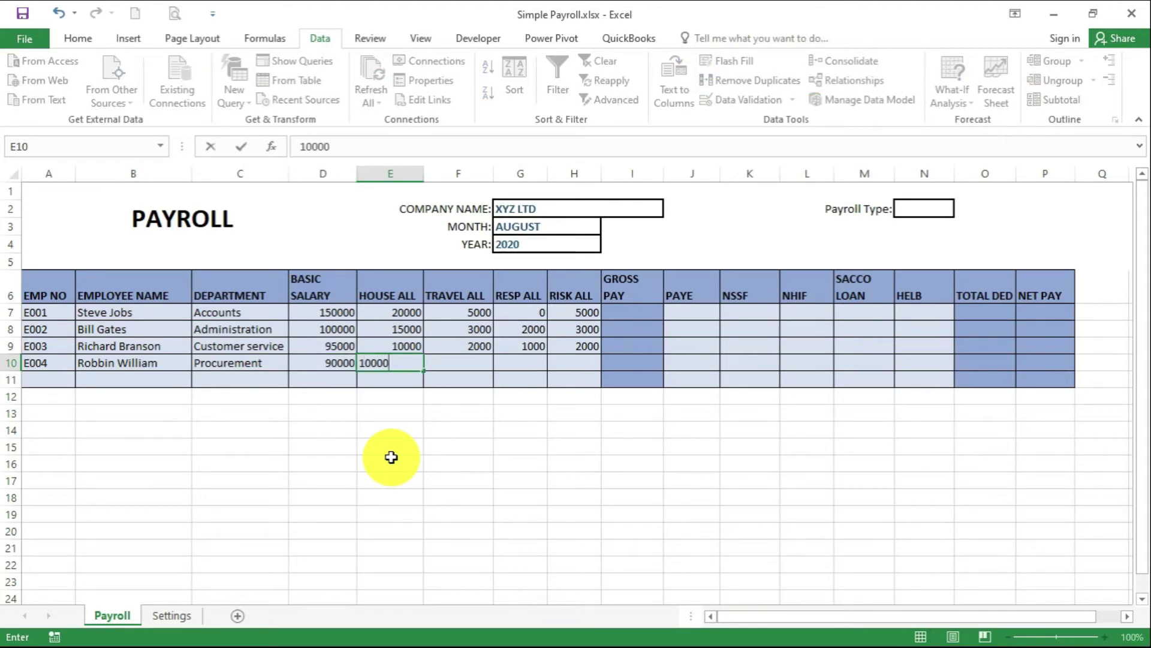
key("Tab")
type("3000")
key("Tab")
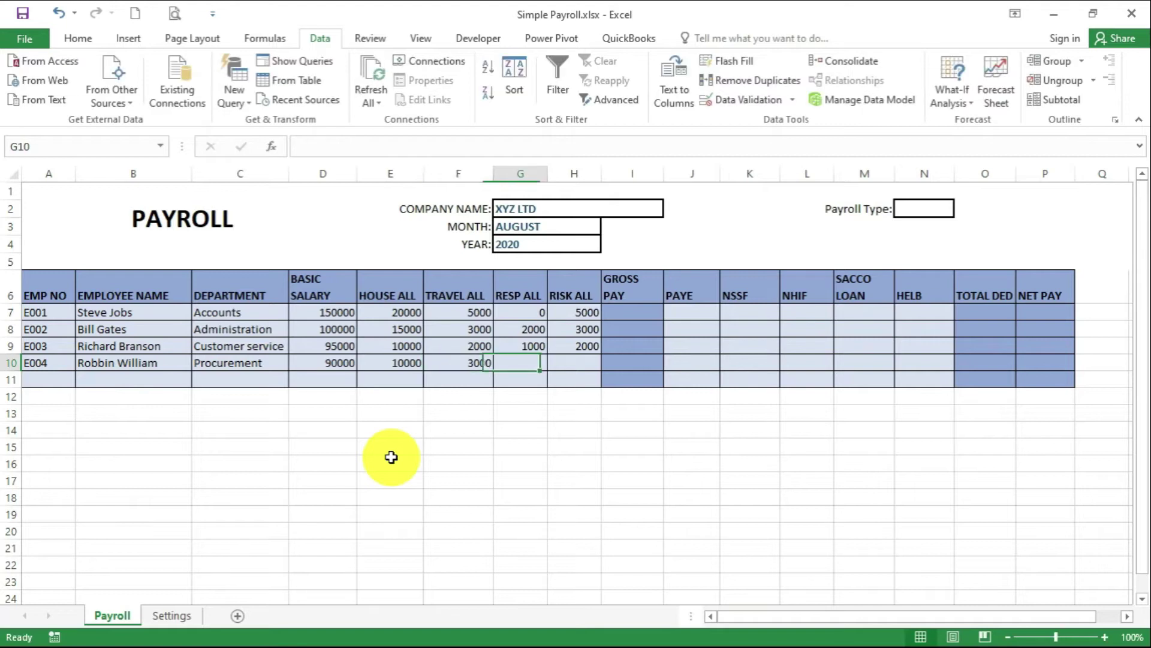
type(".0")
key("Tab")
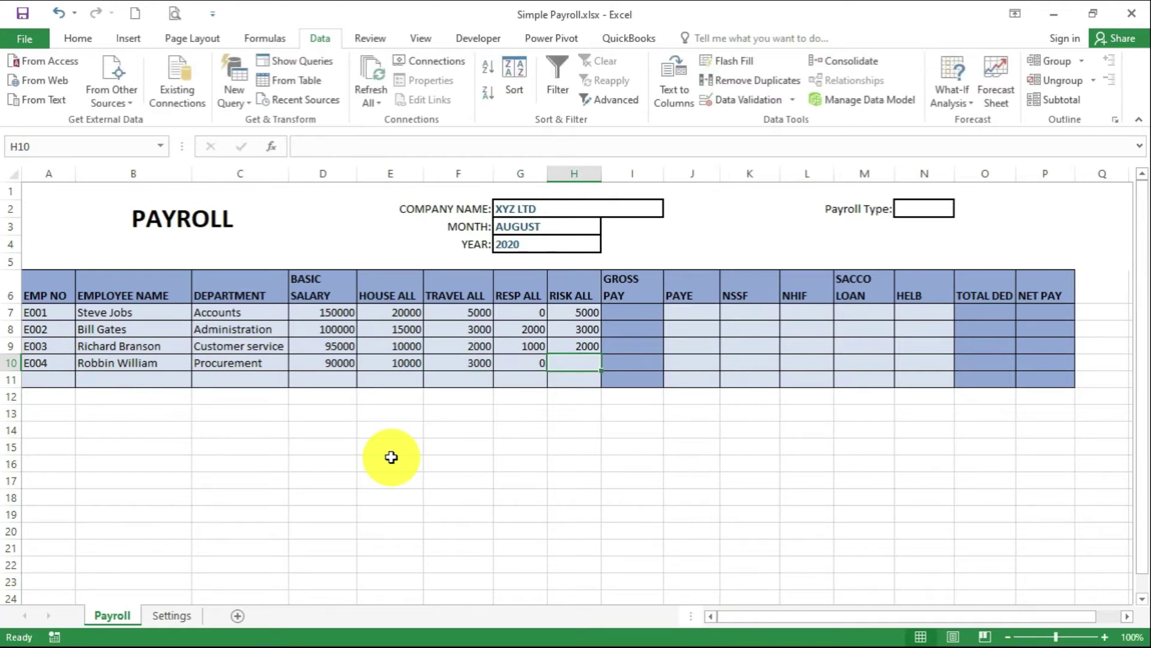
Enter E004's 3000 risk allowance and AutoSum D7:H7 into gross pay cell I7
type("3000")
left_click(434, 431)
left_click(342, 310)
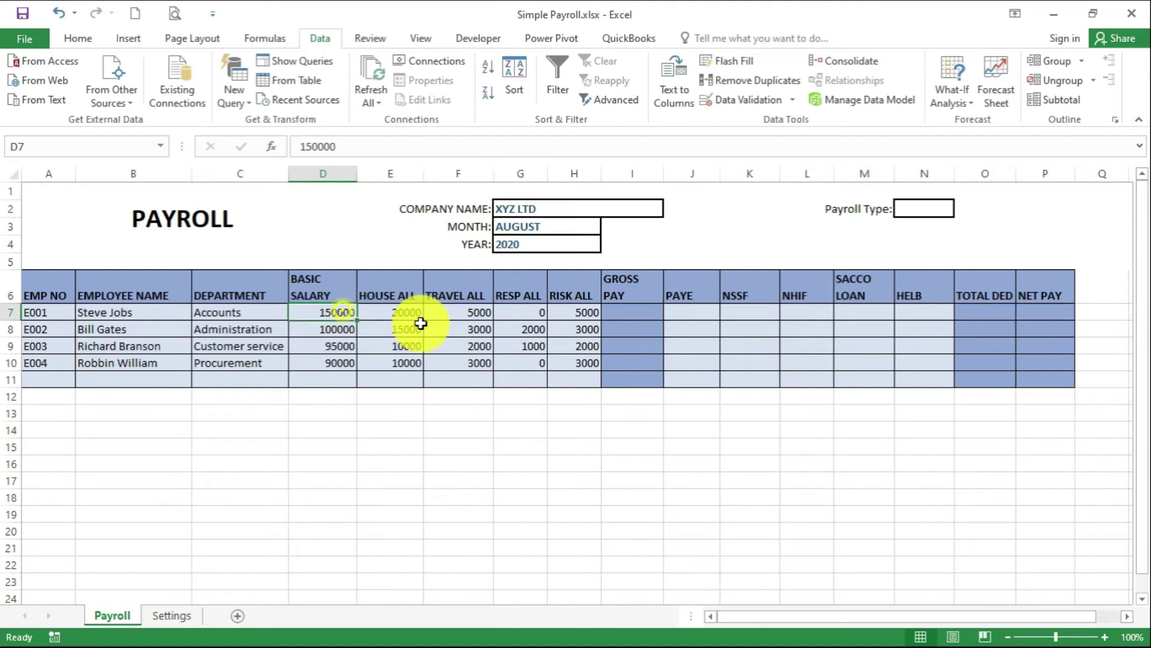
left_click_drag(421, 323, 630, 311)
left_click(78, 38)
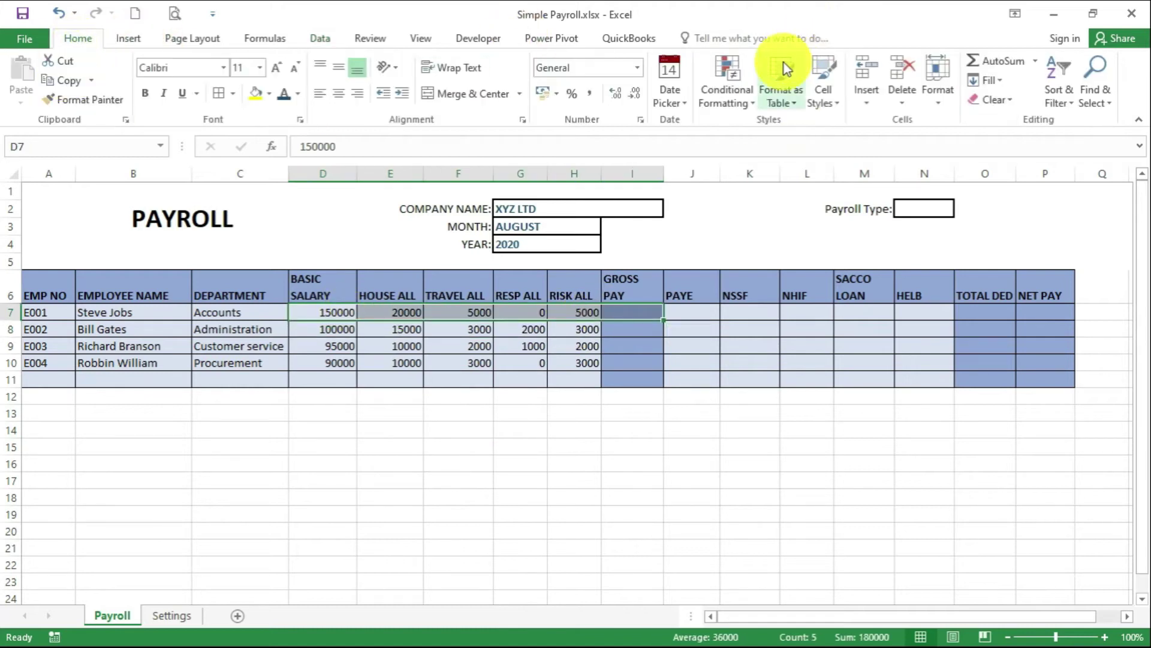
left_click(984, 57)
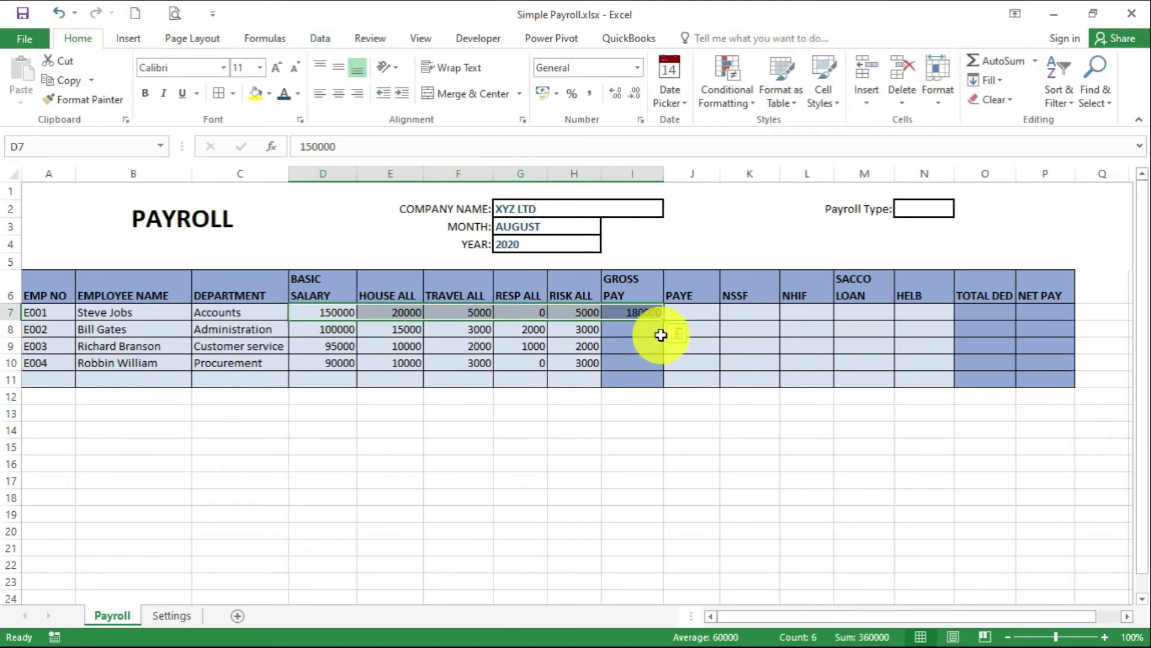
Fill the I7 gross pay formula down to I10
left_click(658, 317)
left_click_drag(663, 321, 663, 365)
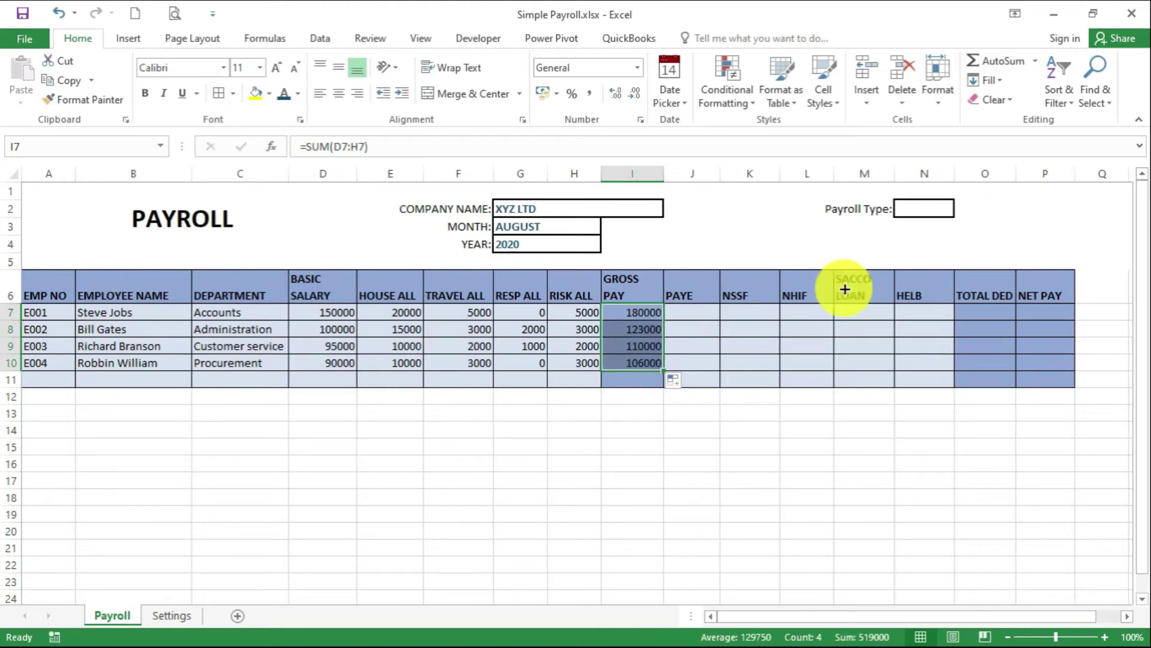
left_click(702, 311)
left_click(745, 310)
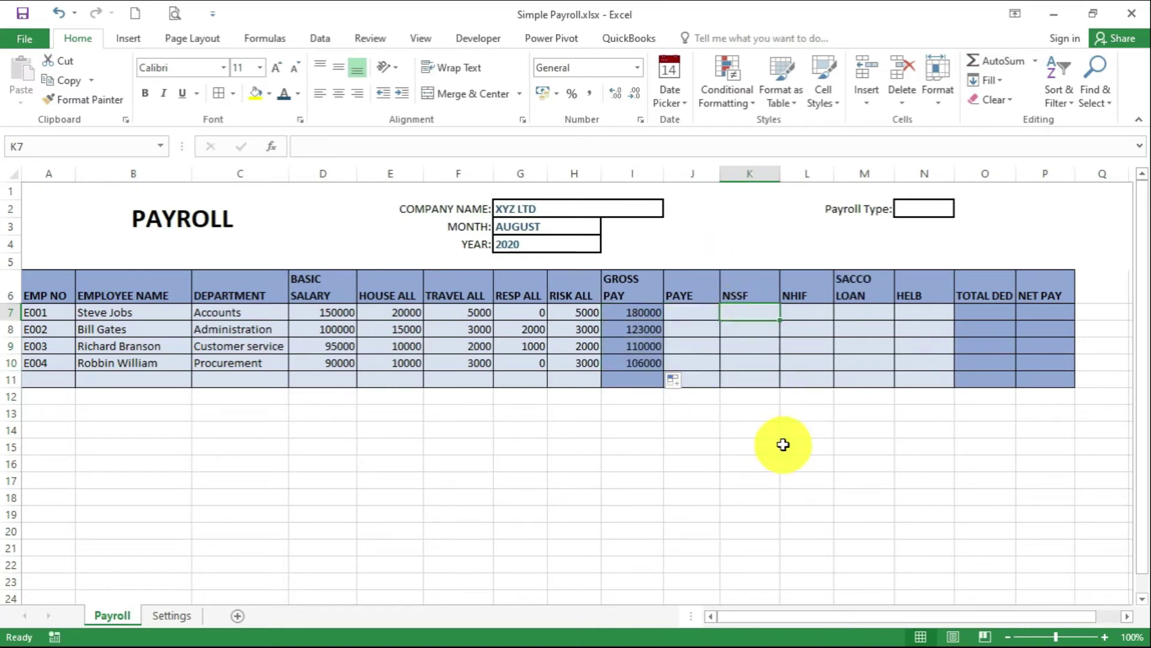
Enter an NSSF deduction of 200 for each of the four employees
type("200")
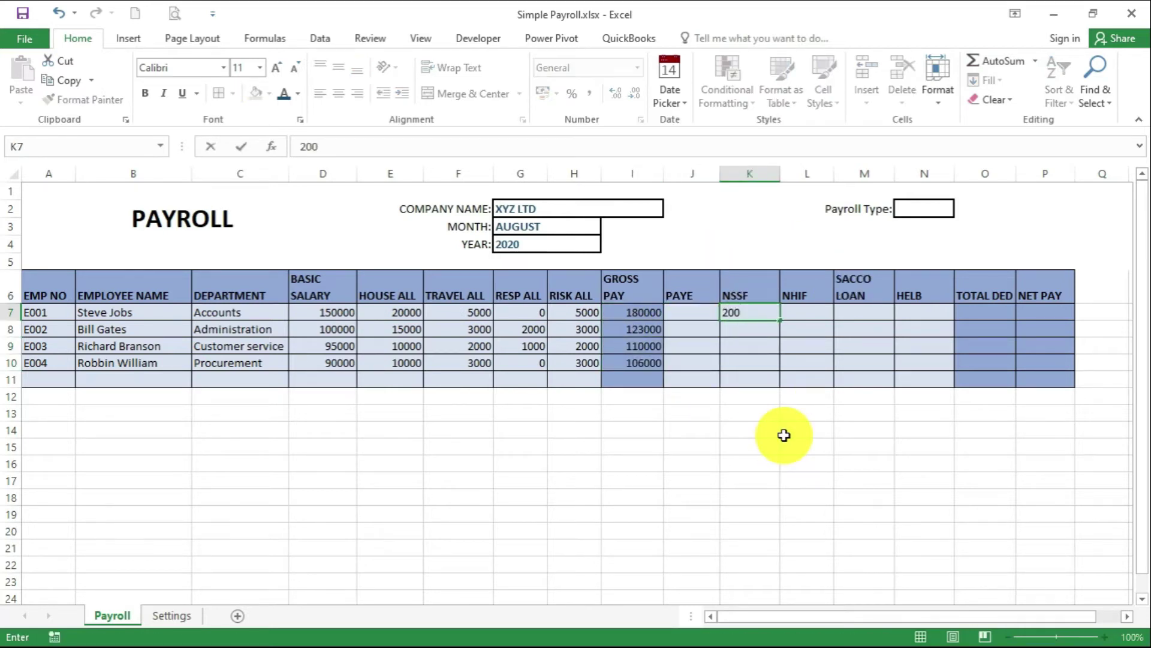
key("Return")
type("200")
key("Return")
type("200")
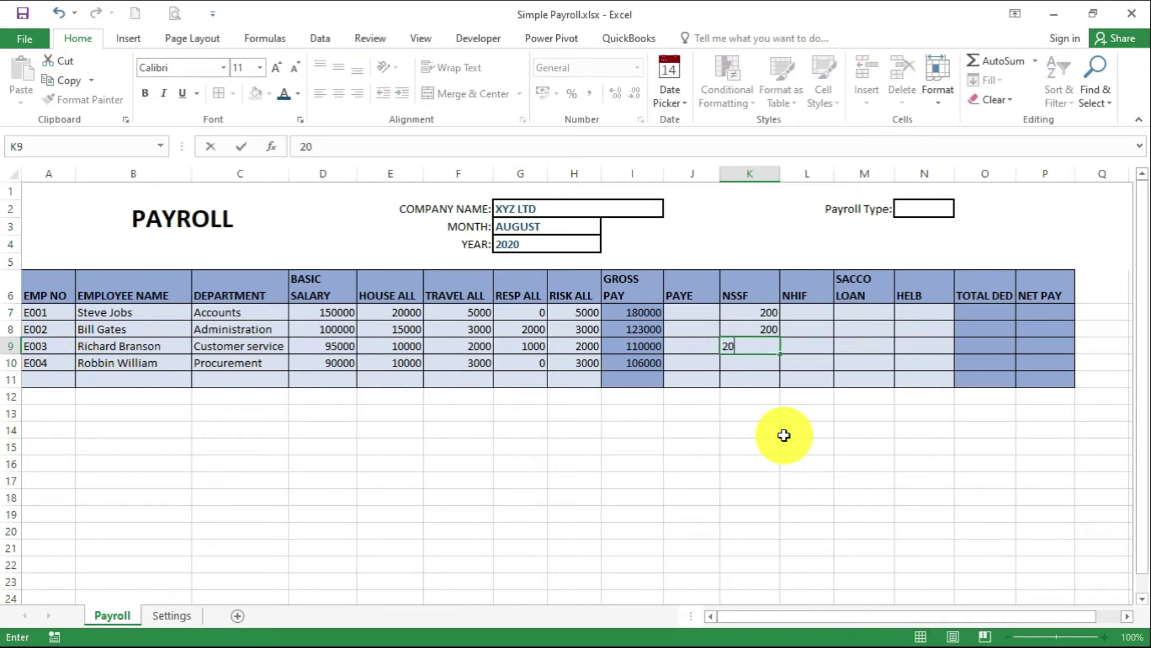
key("Return")
type("200")
key("Return")
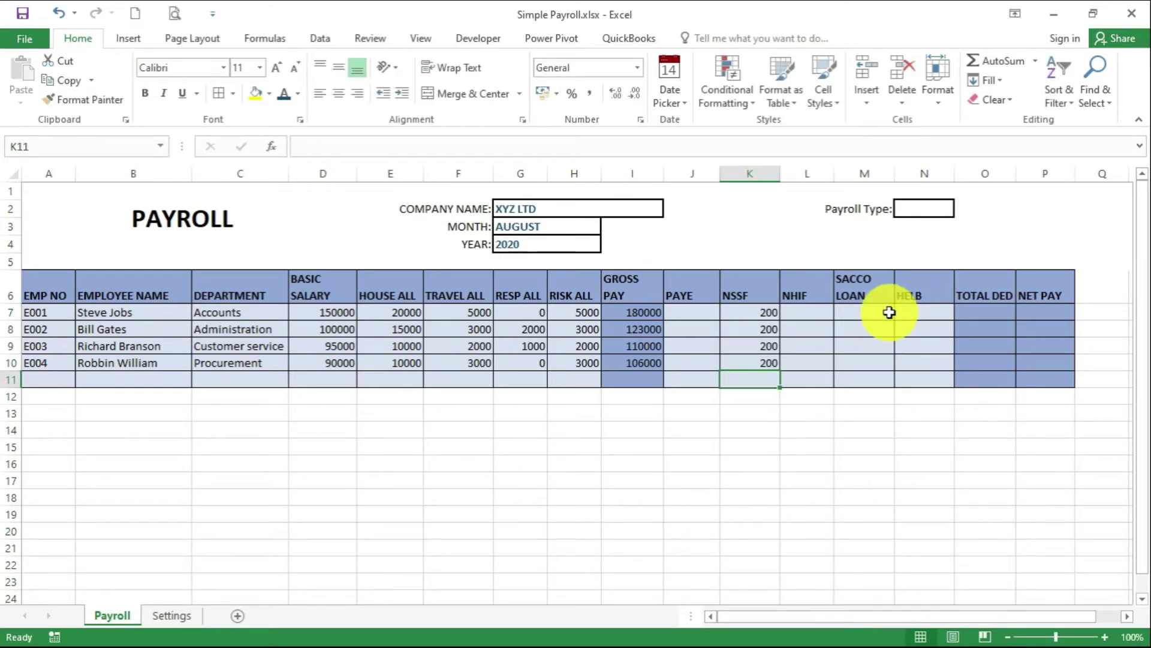
Enter SACCO loan 14500 in M8, HELB 5600 in N9 and SACCO loan 8500 in M10
left_click(869, 313)
left_click(875, 327)
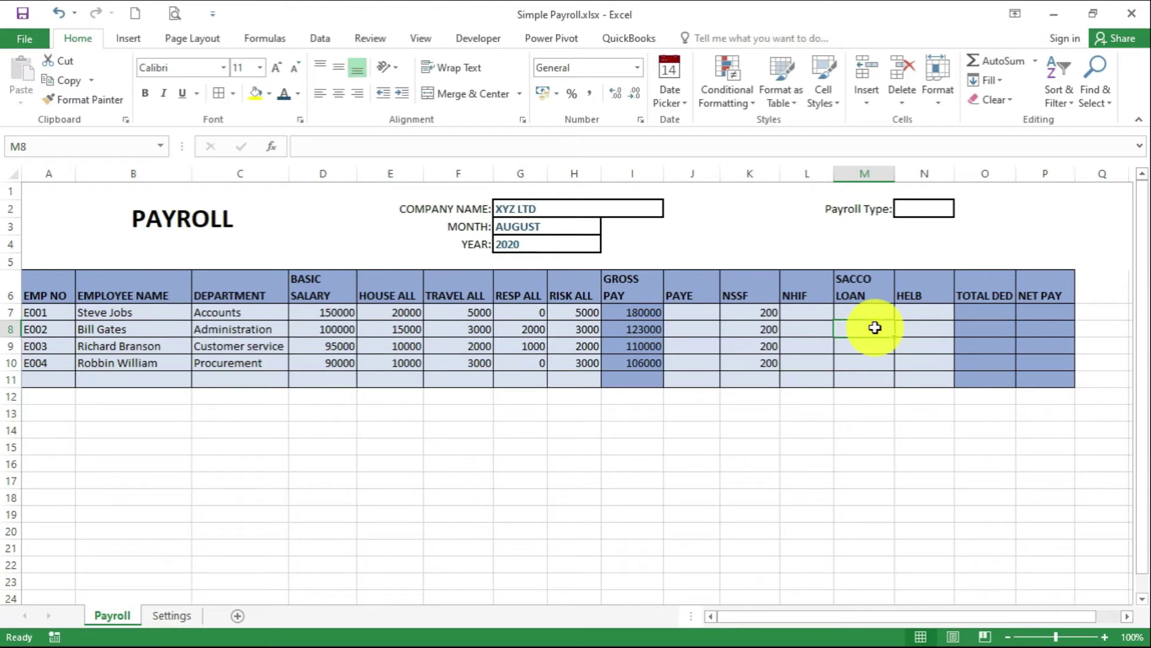
type("14500")
left_click(921, 343)
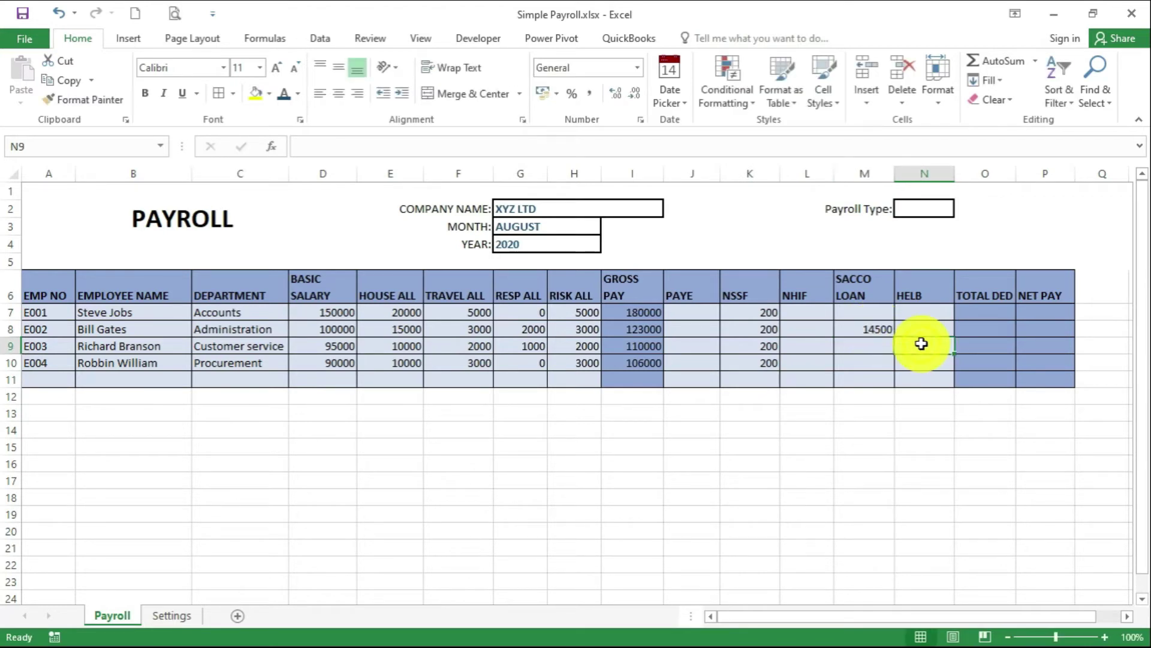
type("5600")
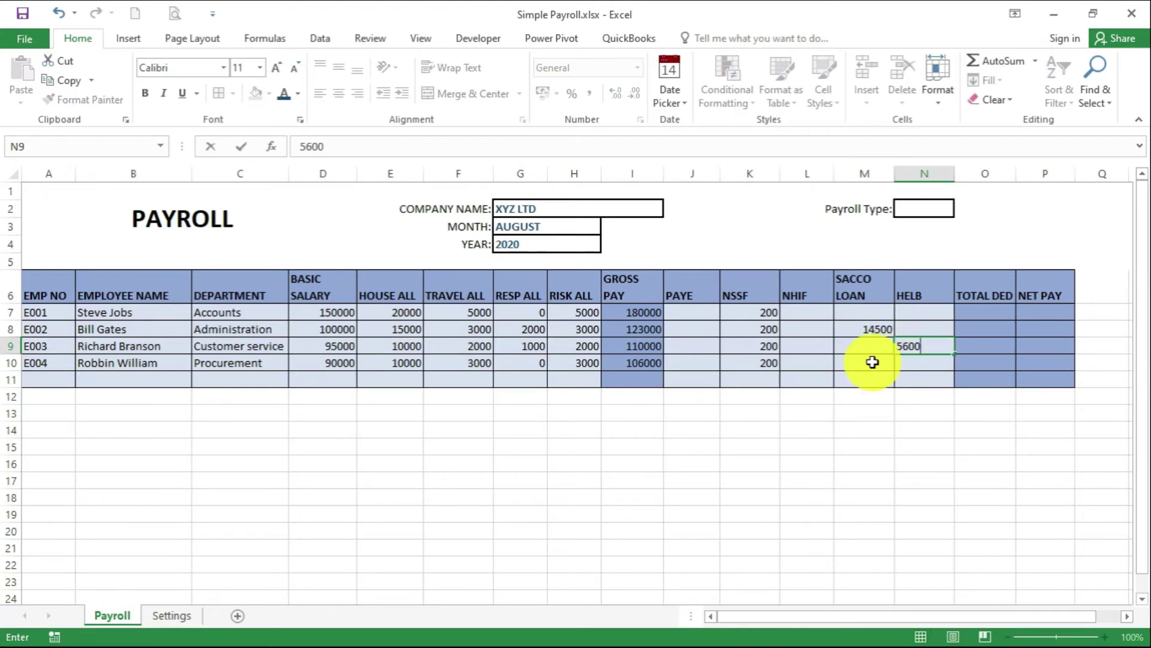
left_click(873, 361)
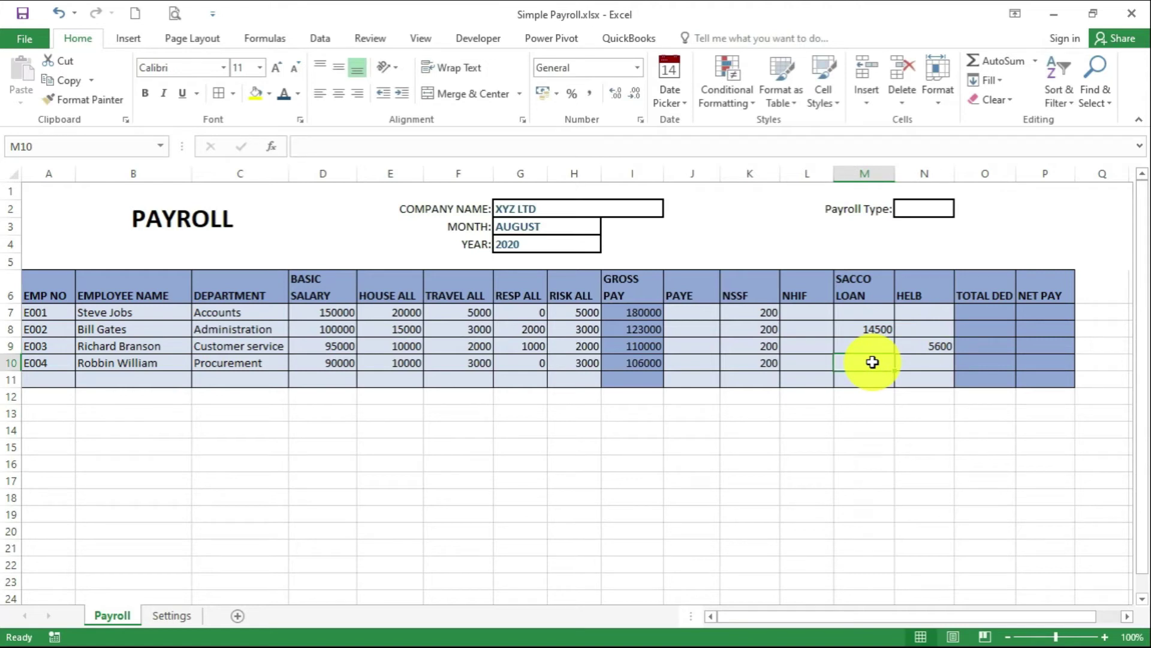
type("8500")
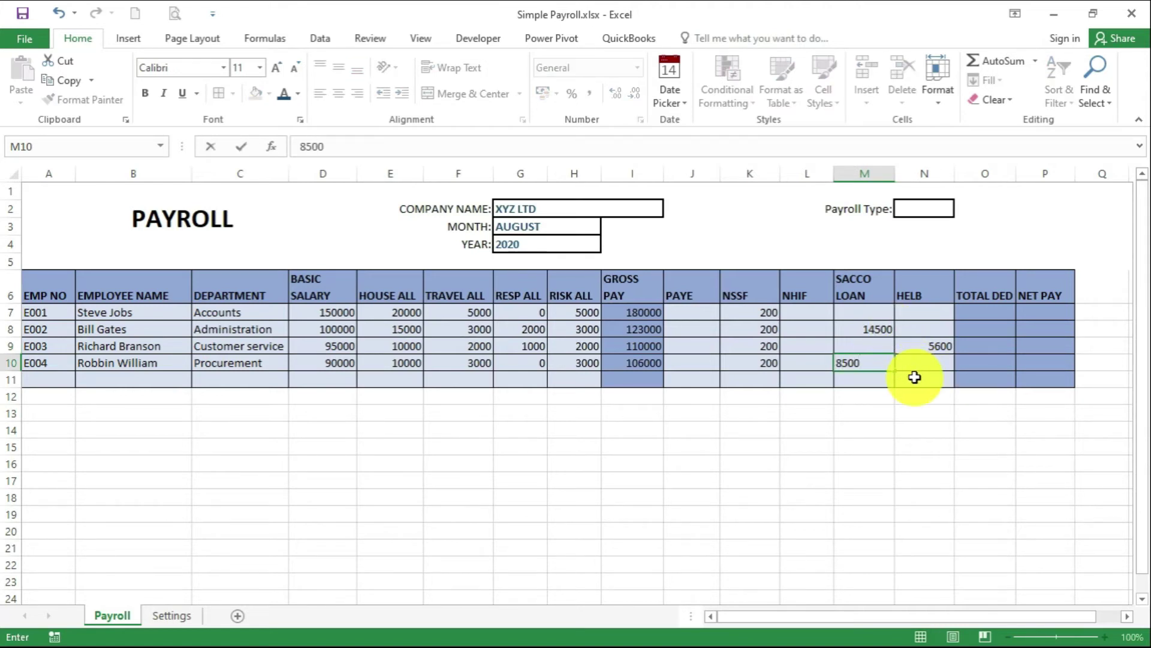
left_click(918, 316)
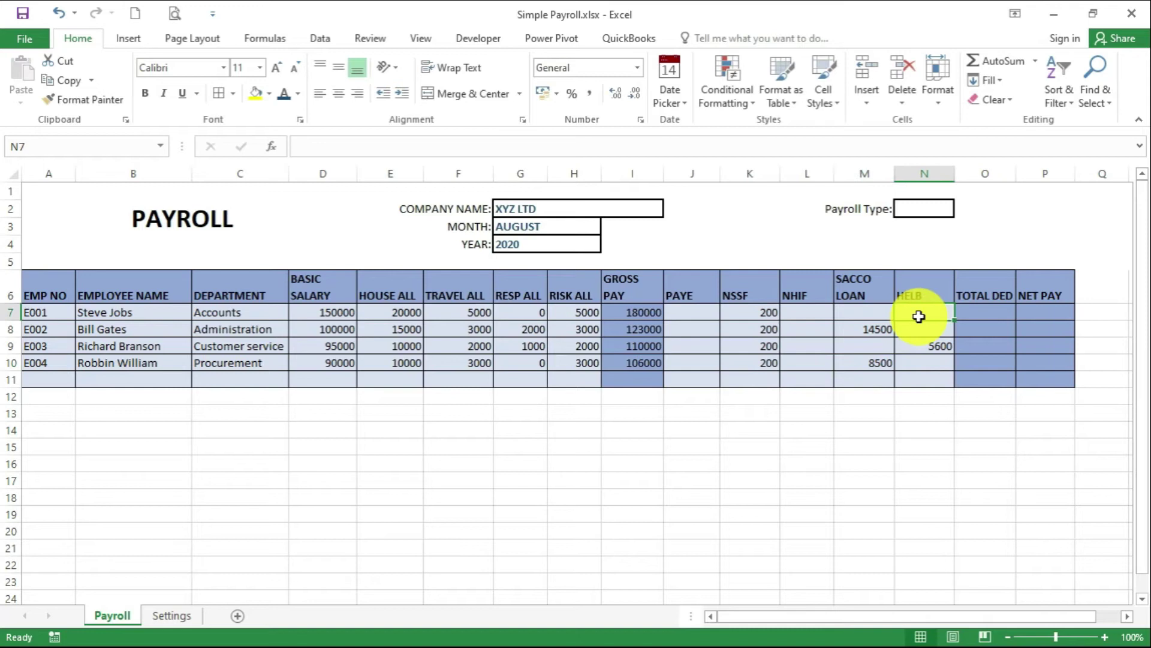
Enter E001's 6500 HELB and AutoSum each employee's deductions into TOTAL DED
type("6500")
left_click(831, 350)
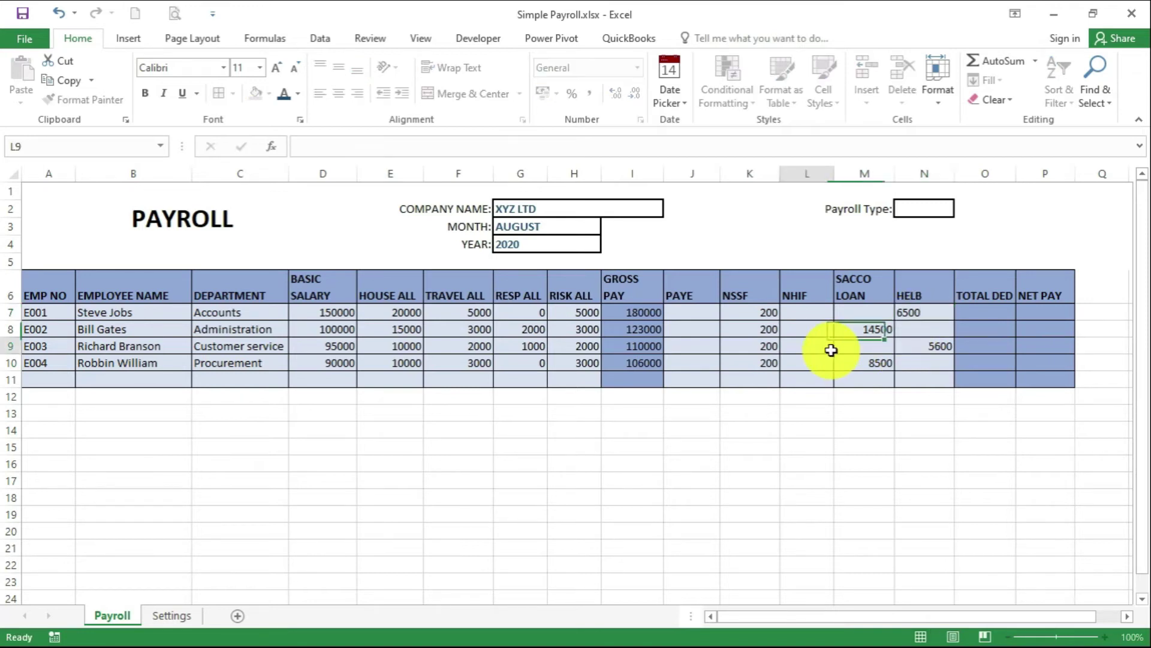
left_click(886, 360)
left_click_drag(689, 311, 1002, 366)
left_click(977, 62)
left_click(984, 312)
left_click(1042, 309)
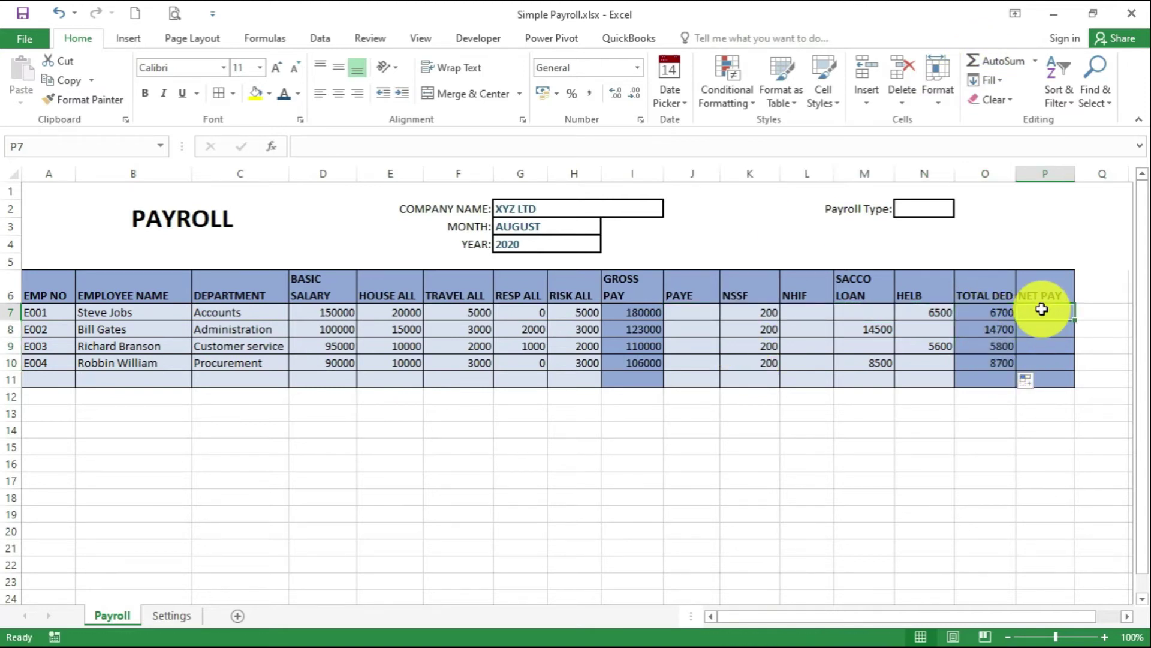
Compute NET PAY in P7 as =I7-O7 and fill it down to P10
type("=")
left_click(645, 311)
type("-")
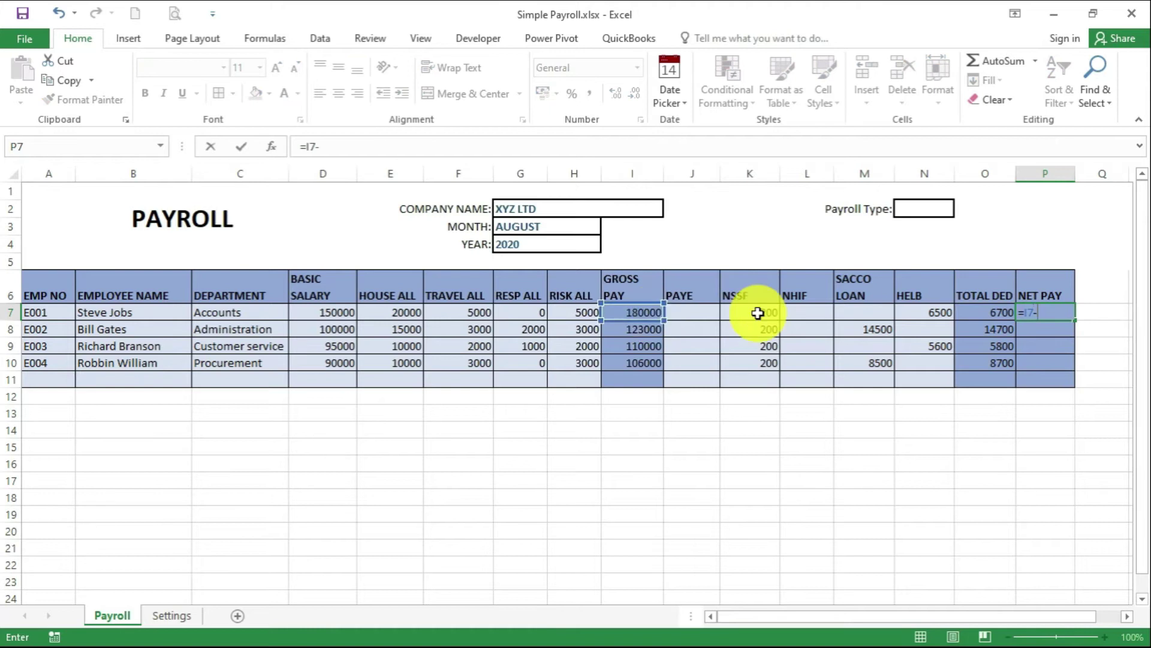
left_click(970, 309)
key("Return")
left_click(1063, 313)
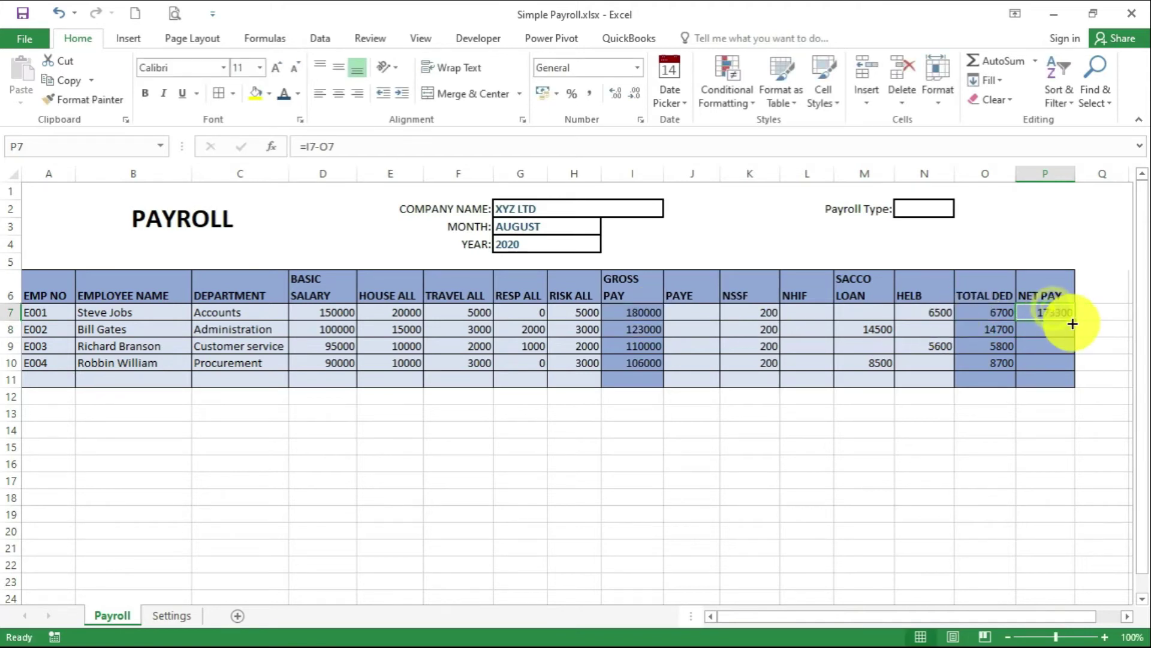
left_click_drag(1076, 319, 1074, 367)
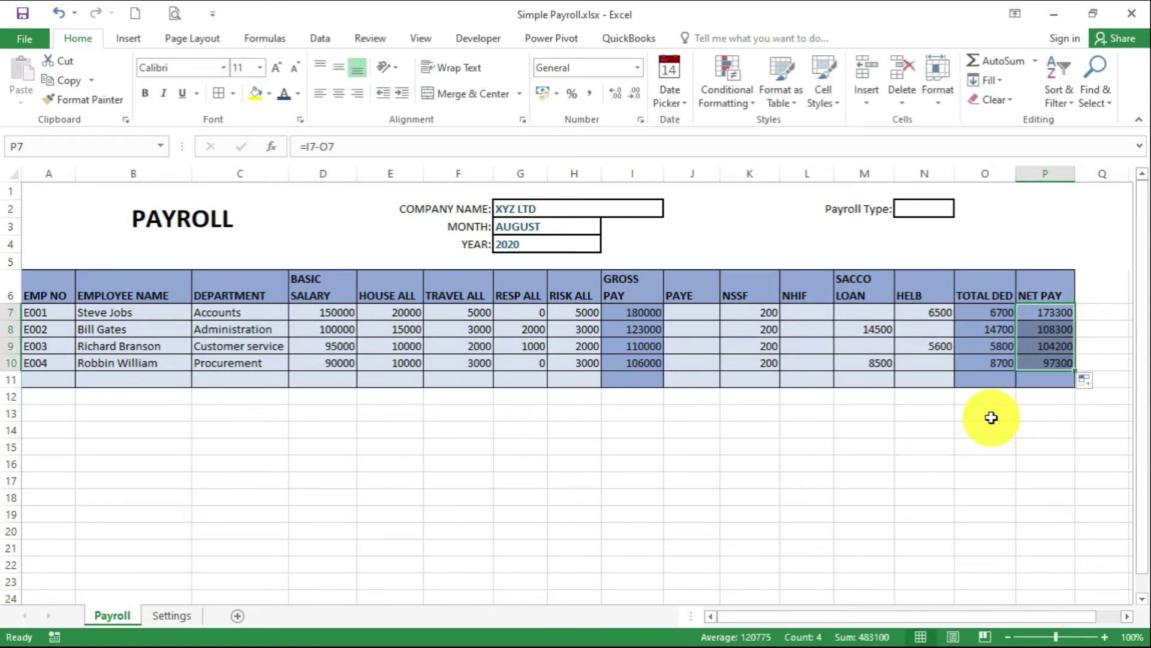
left_click_drag(327, 311, 1042, 360)
Format the payroll amounts in Comma Style with no decimal places
left_click(591, 94)
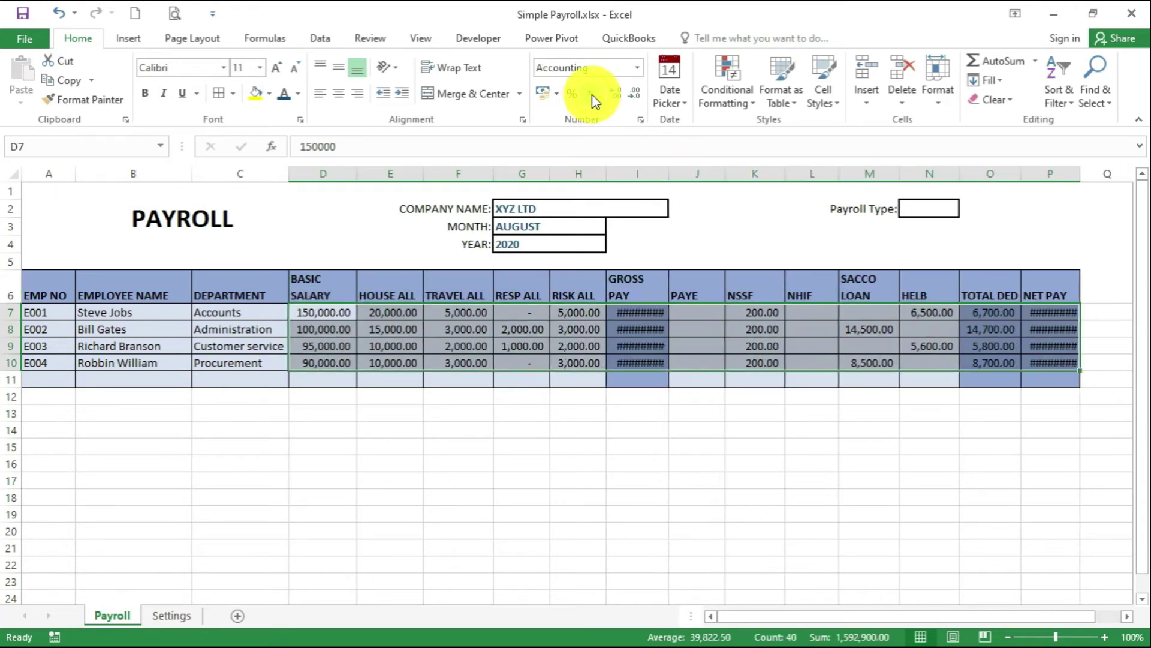
double_click(639, 95)
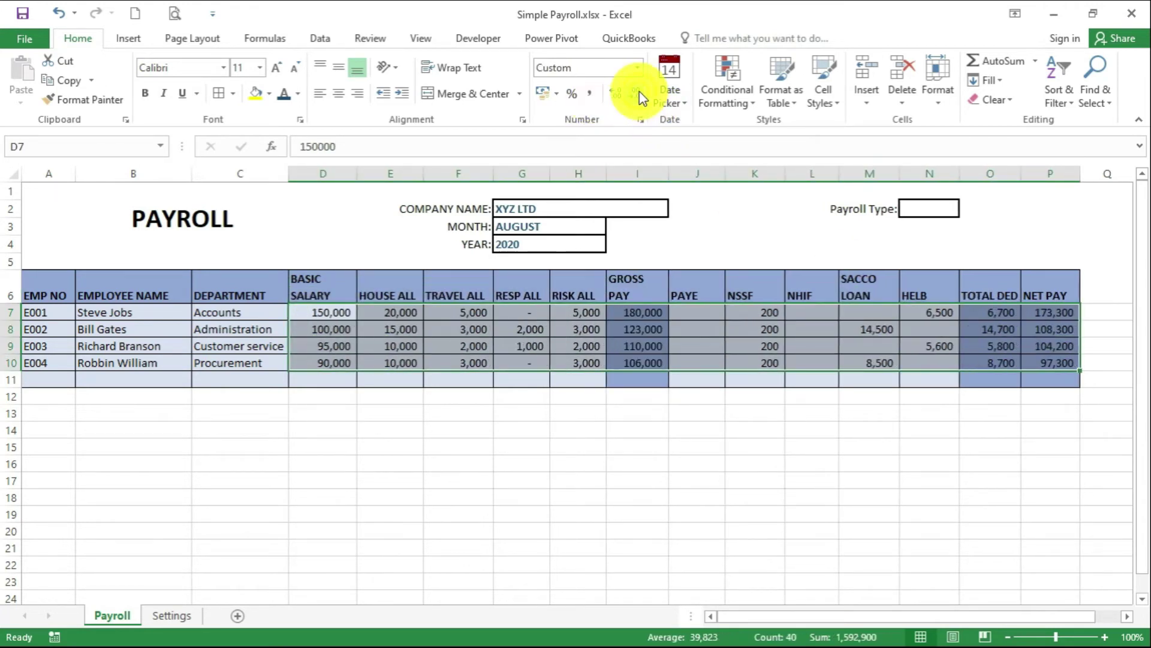
left_click(712, 420)
left_click(802, 433)
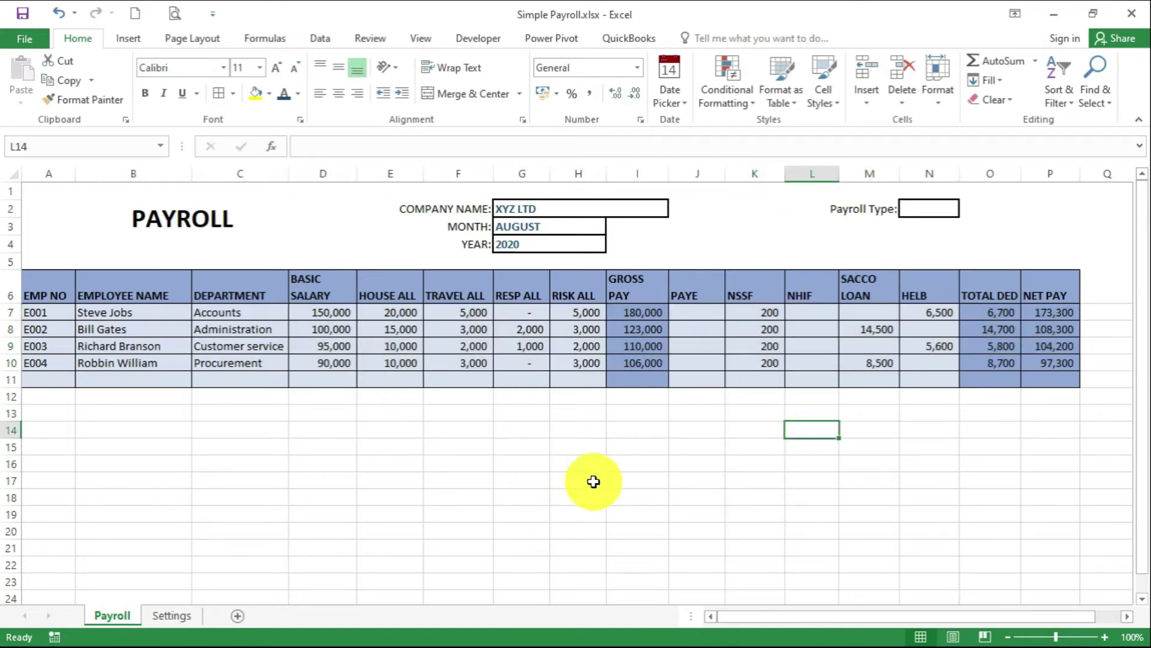
left_click(699, 313)
left_click_drag(699, 313, 702, 368)
left_click_drag(817, 309, 819, 363)
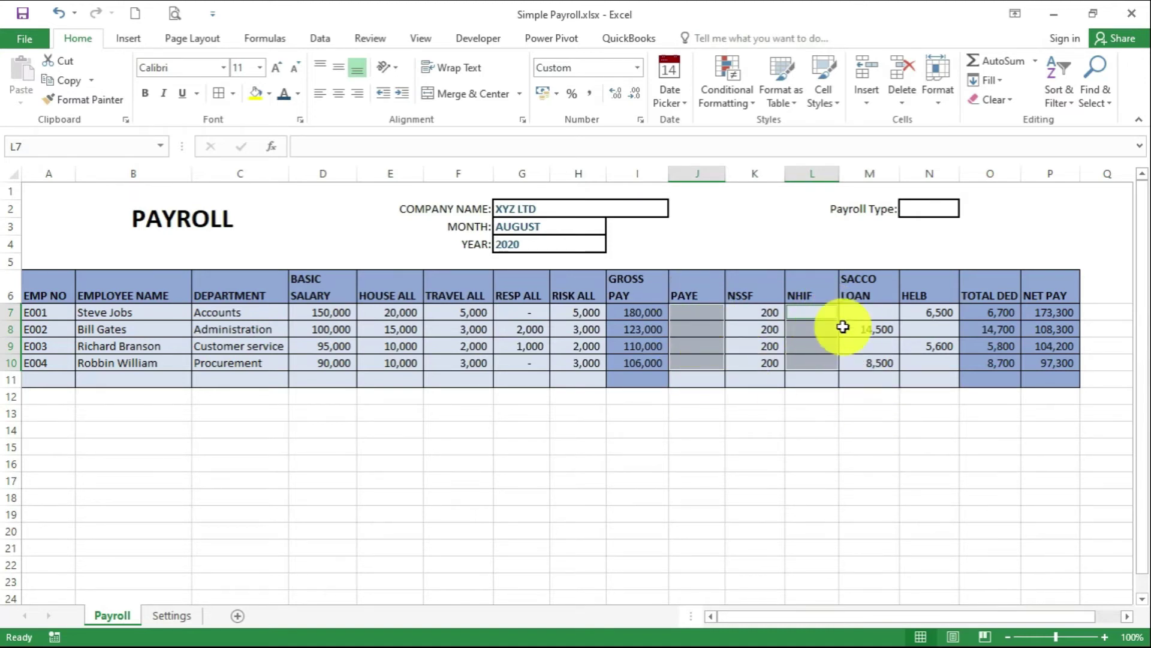
left_click(753, 413)
Set the Payroll Type in N2 to Normal from its dropdown
left_click(944, 210)
left_click(967, 211)
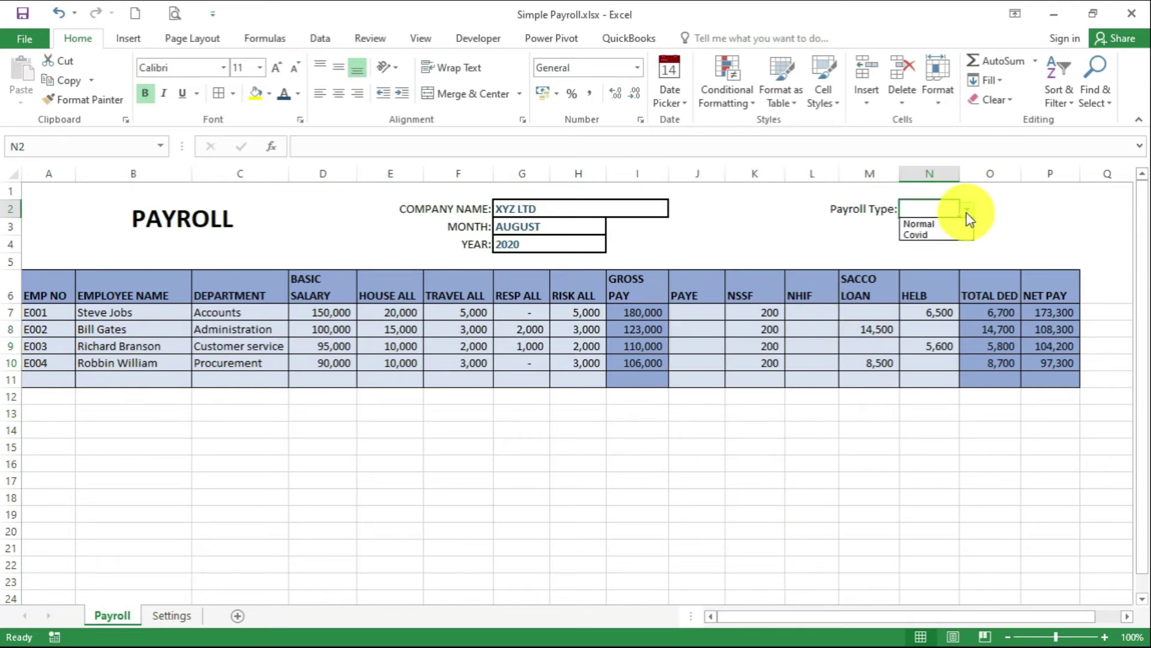
left_click(947, 224)
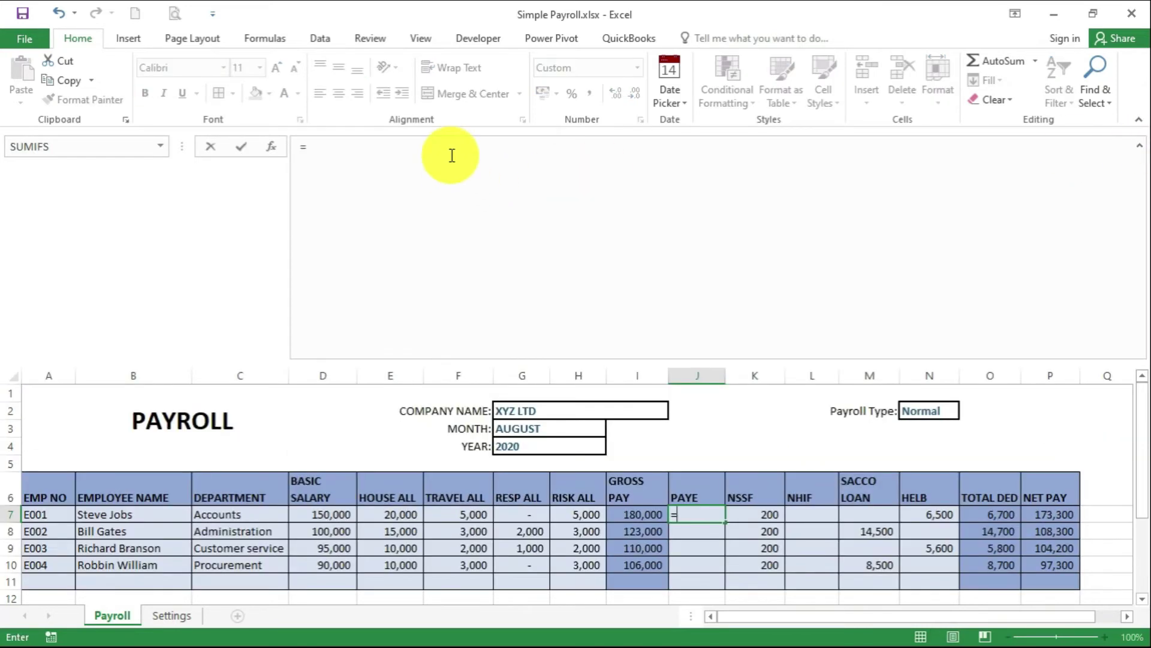
In J7, begin an IF testing $N$2="Normal" with VLOOKUP(I7-K7,Normal,2,TRUE) as base tax
left_click(452, 156)
type("IF(")
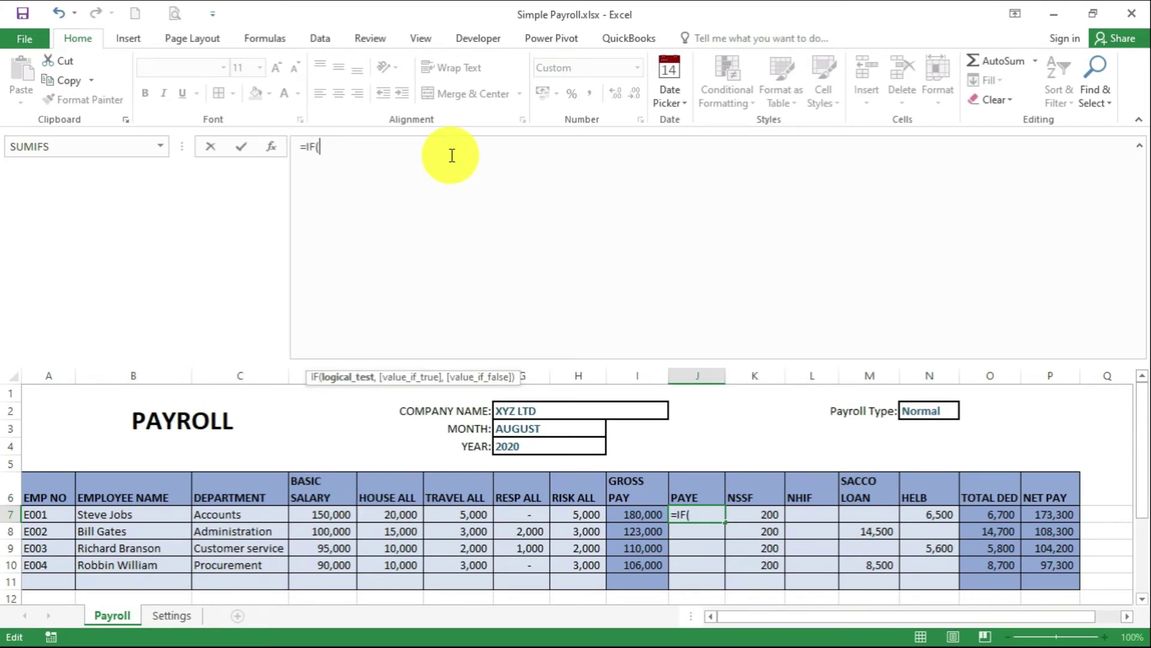
left_click(925, 411)
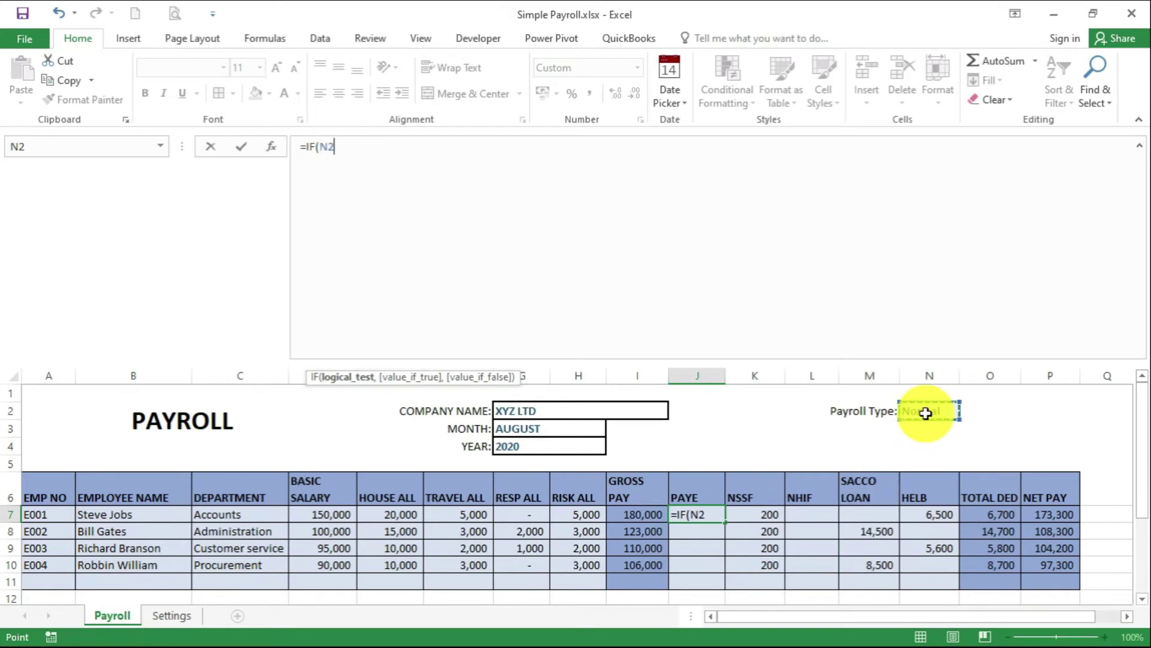
key("F4")
type("=")
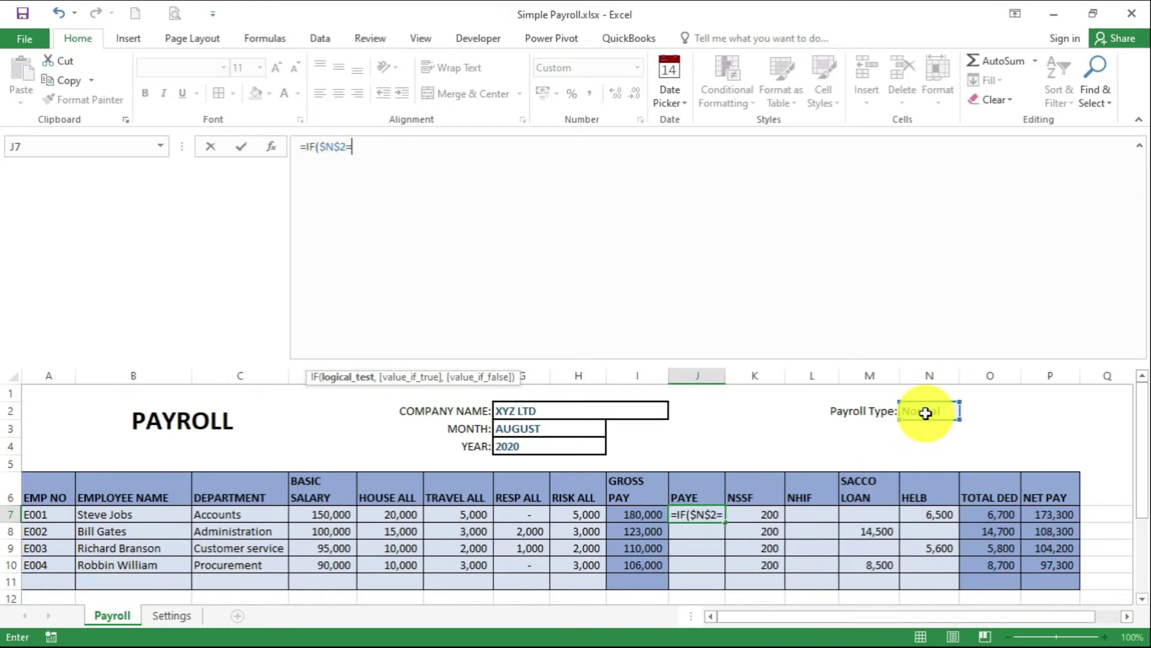
type("\"Normal")
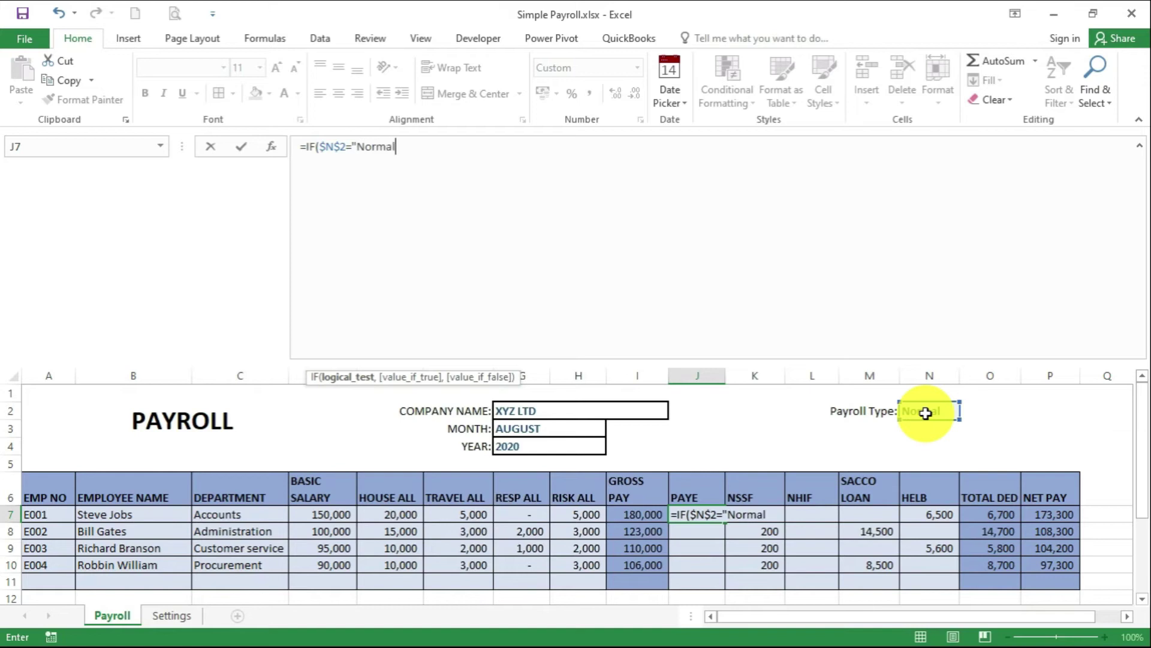
type("\",")
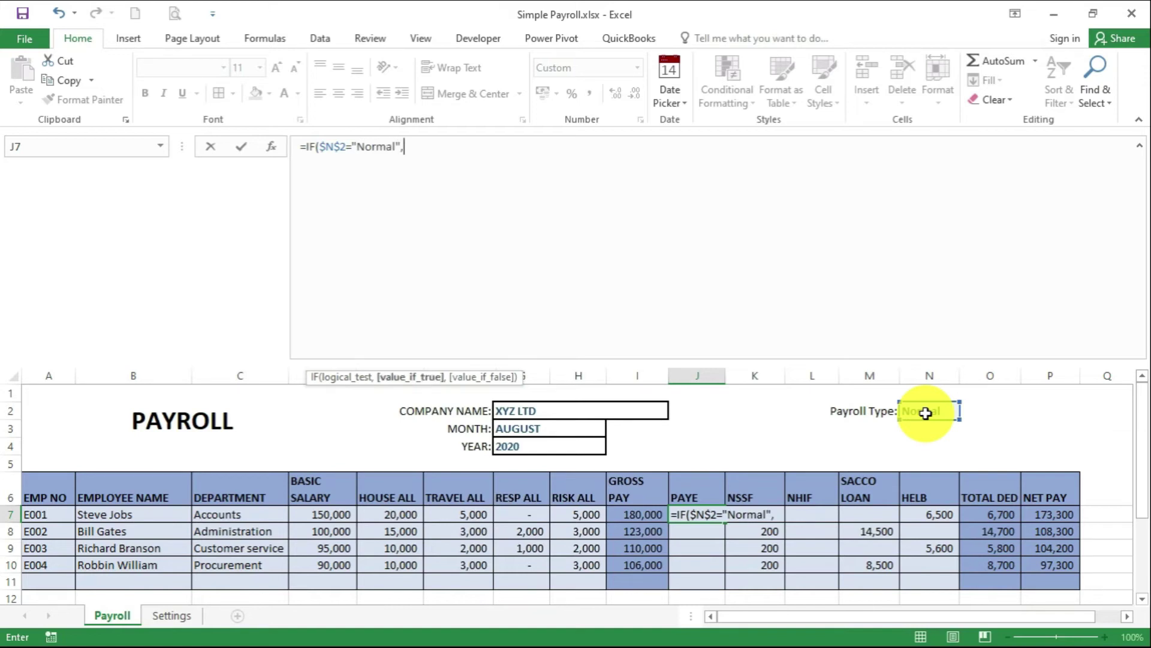
type("Vlook")
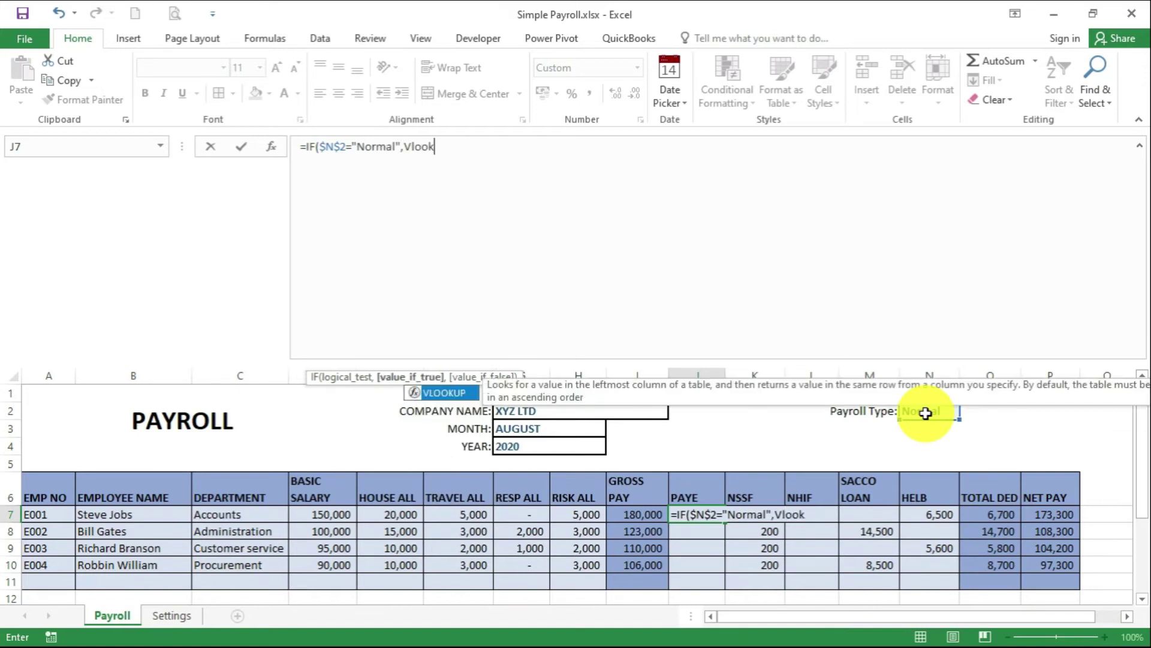
type("up(")
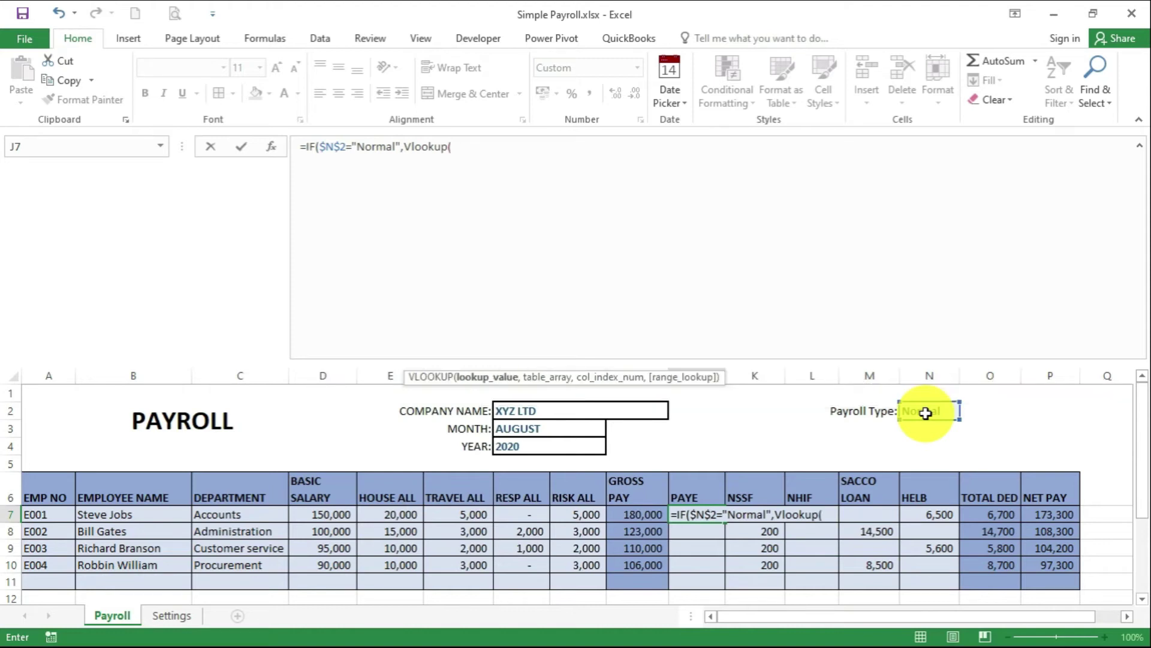
left_click(633, 516)
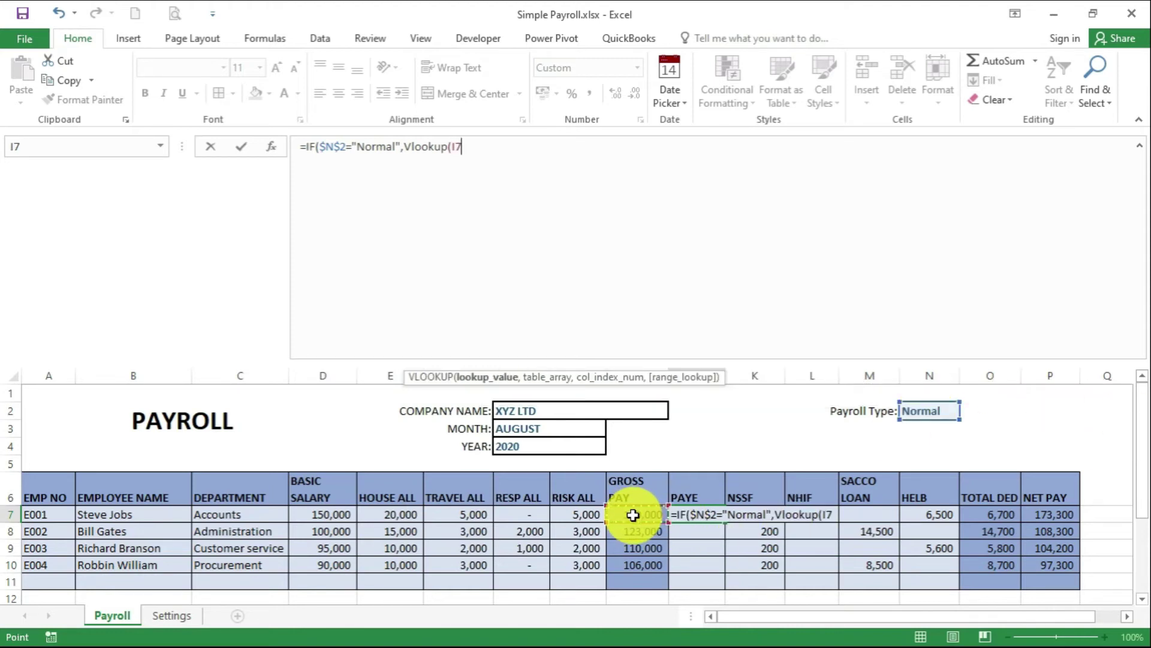
type("-K7,")
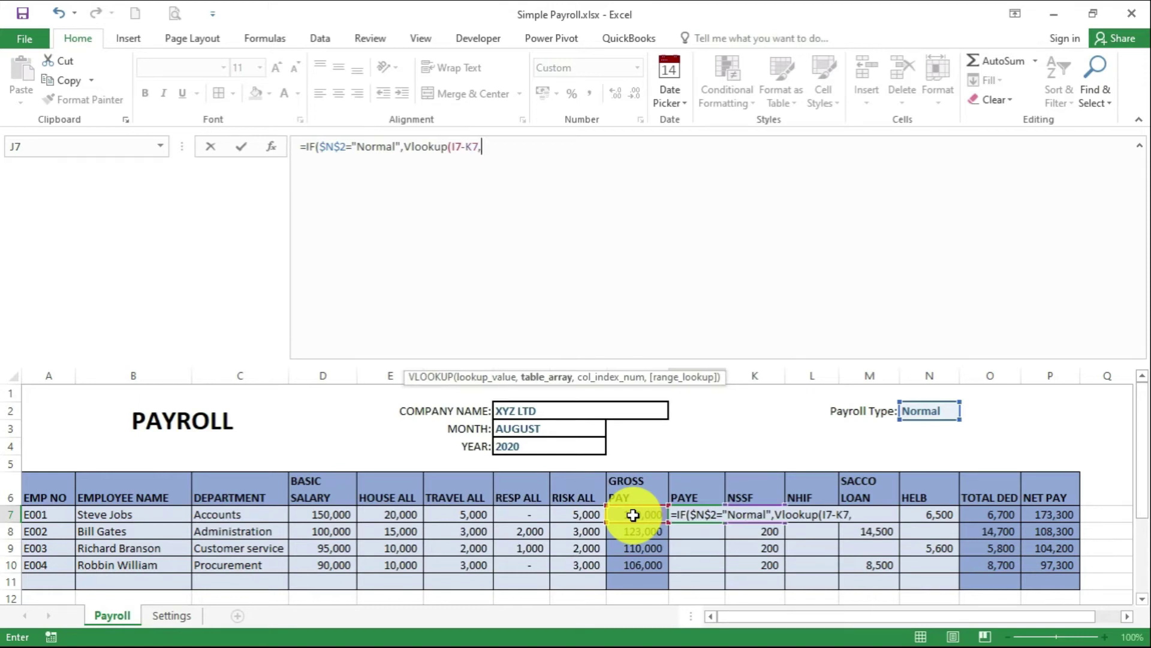
type("Normal")
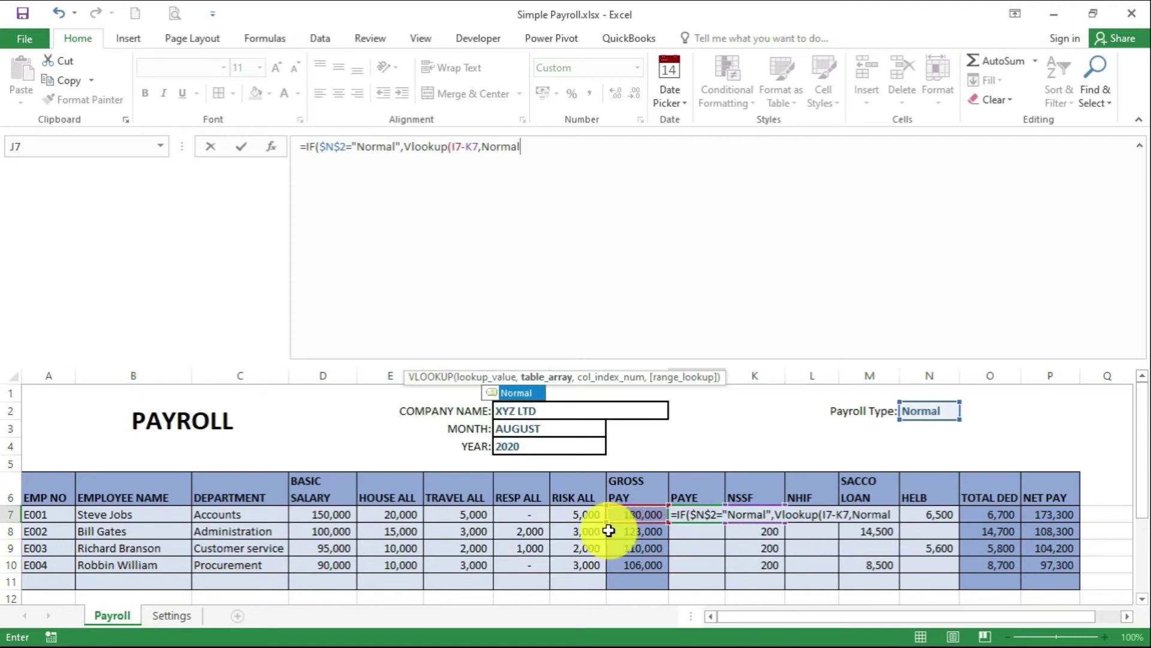
left_click(543, 228)
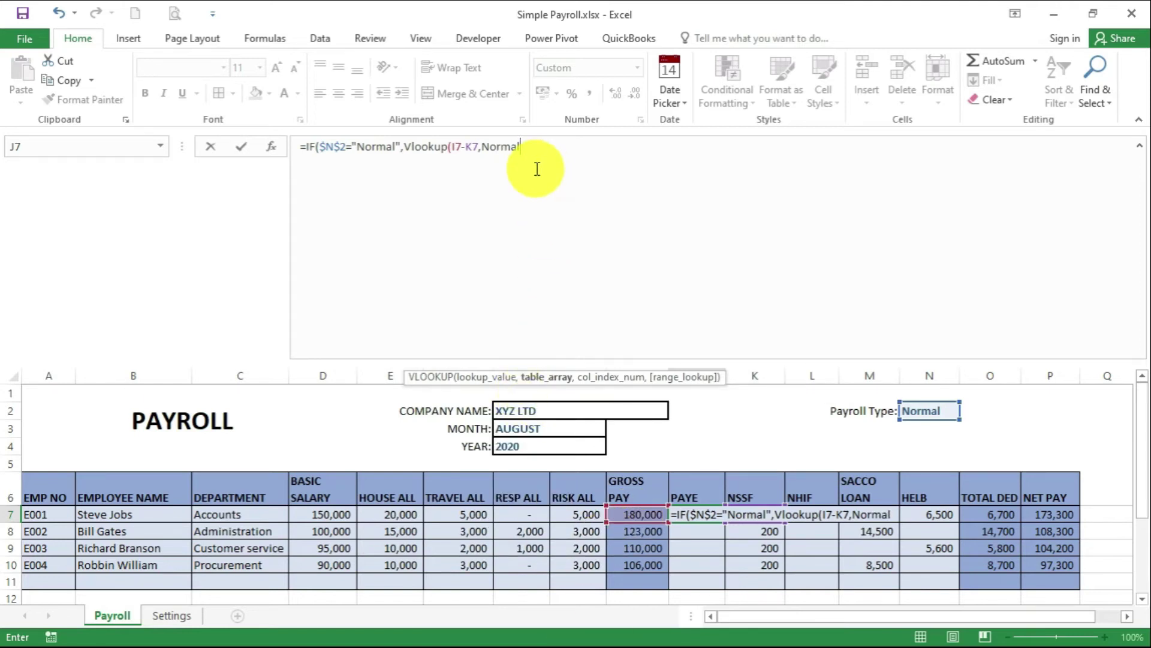
type(",2,")
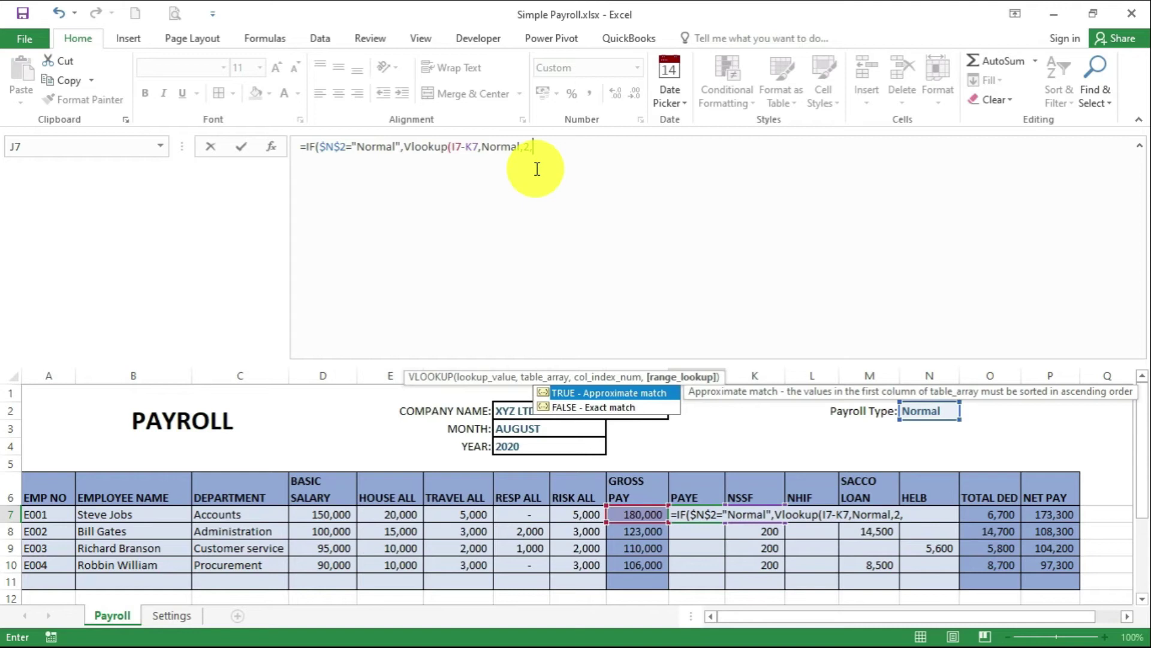
double_click(585, 394)
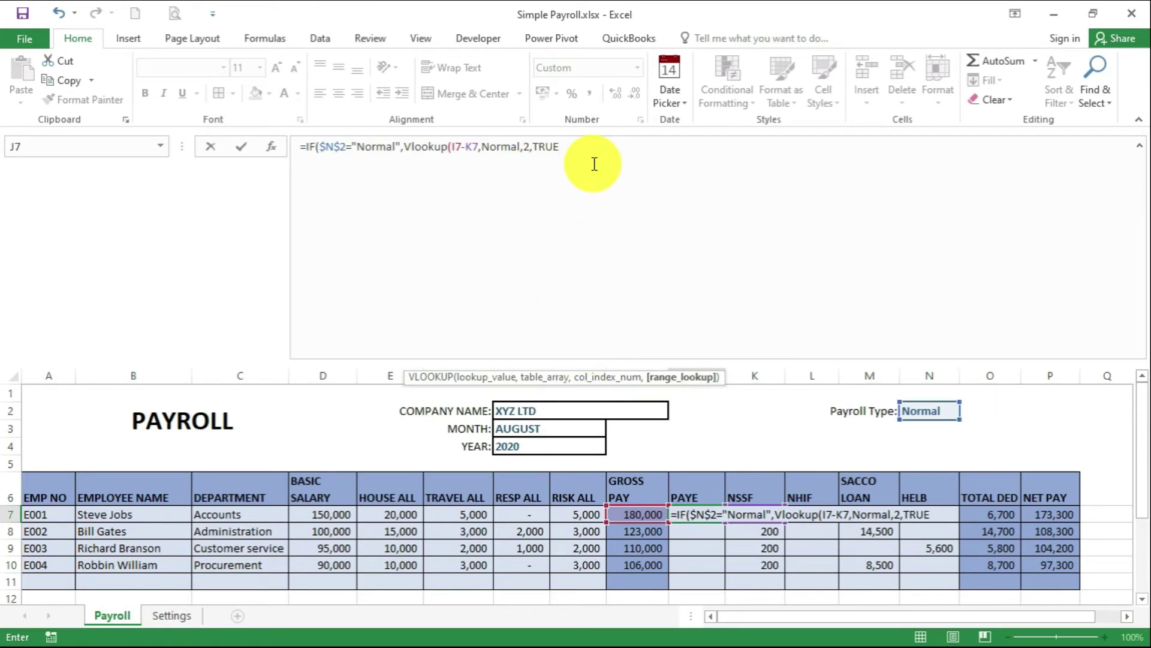
Add the band rate (column 3) times the excess over the band floor, less 1408 relief
type("+")
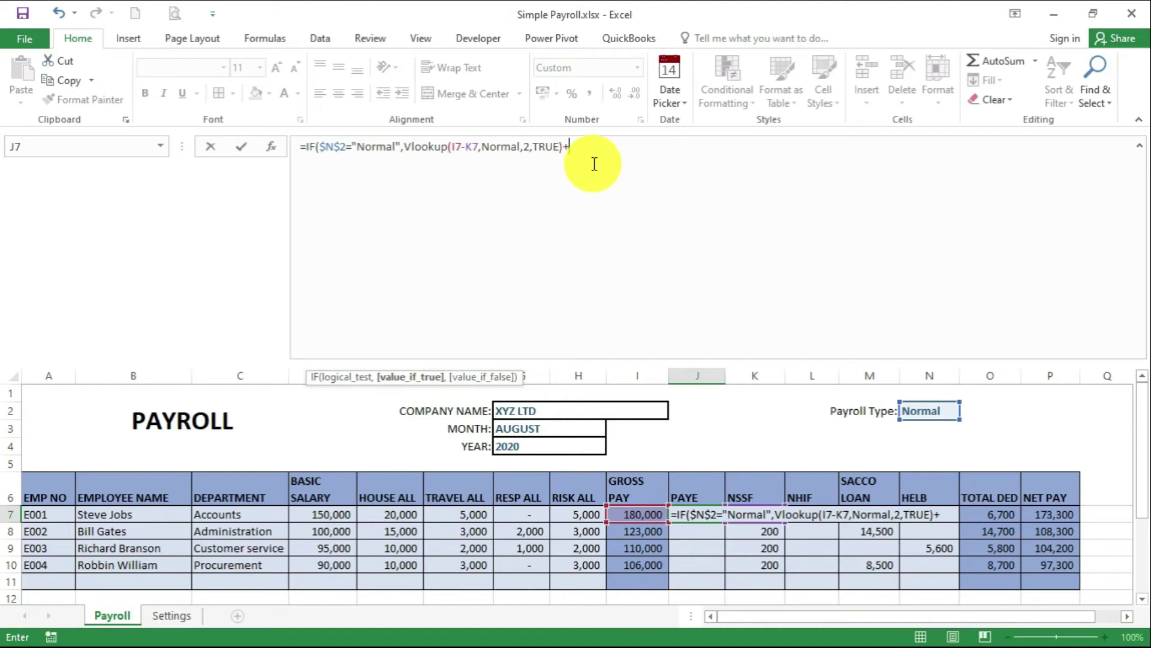
type("Vlookup")
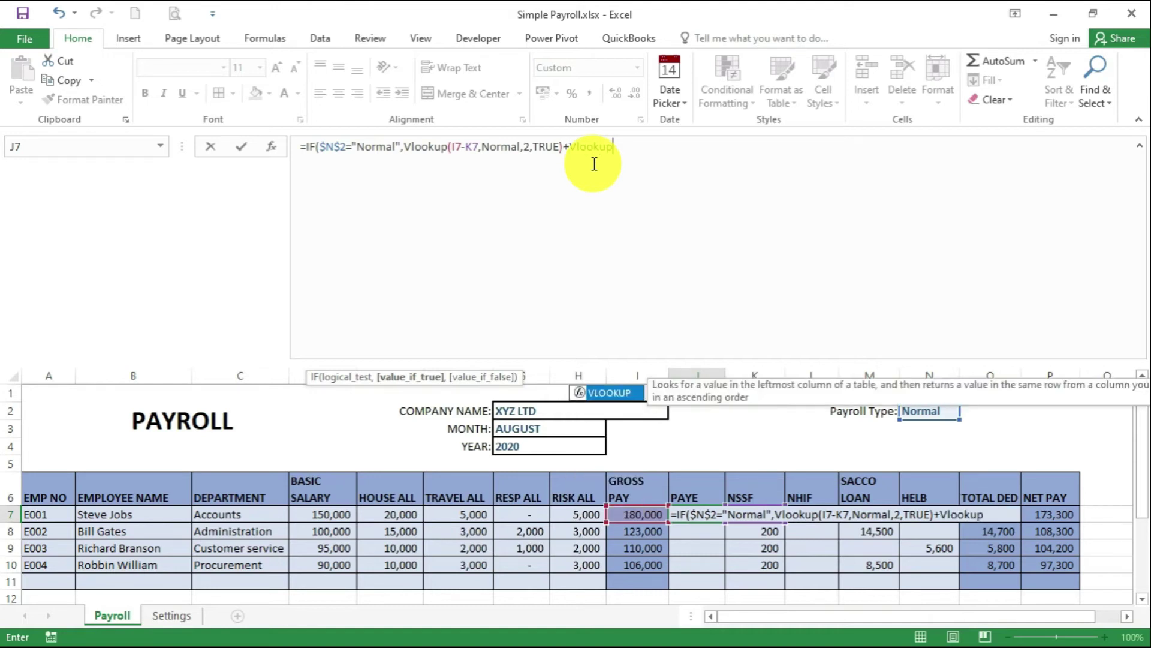
type("(")
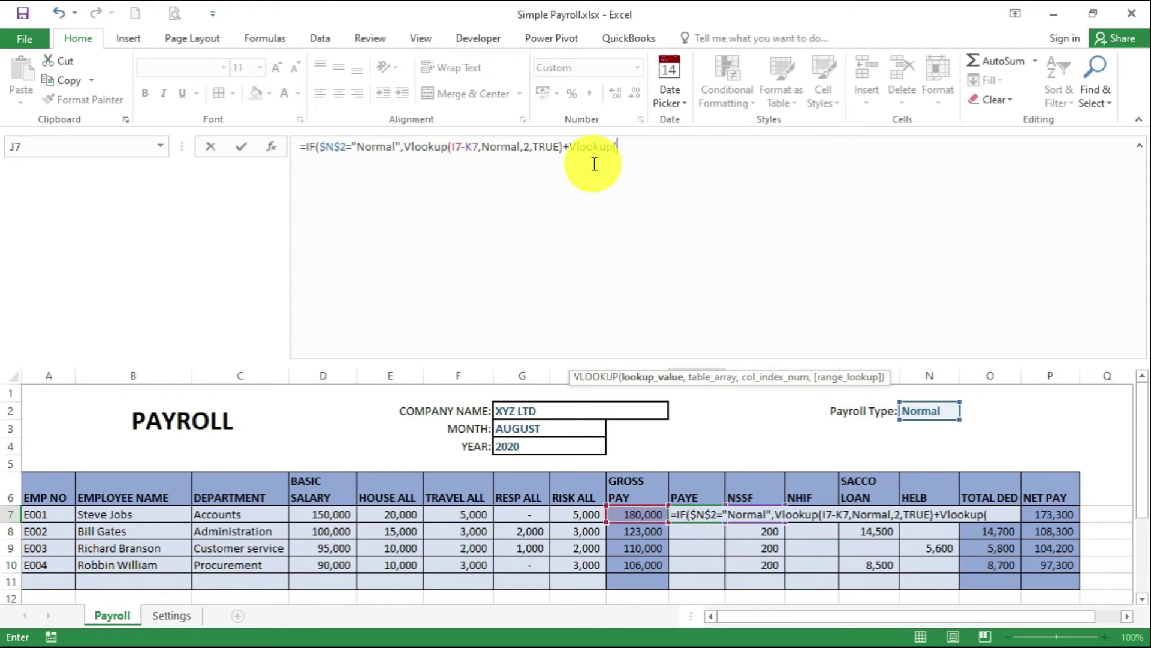
type("I7-K7,")
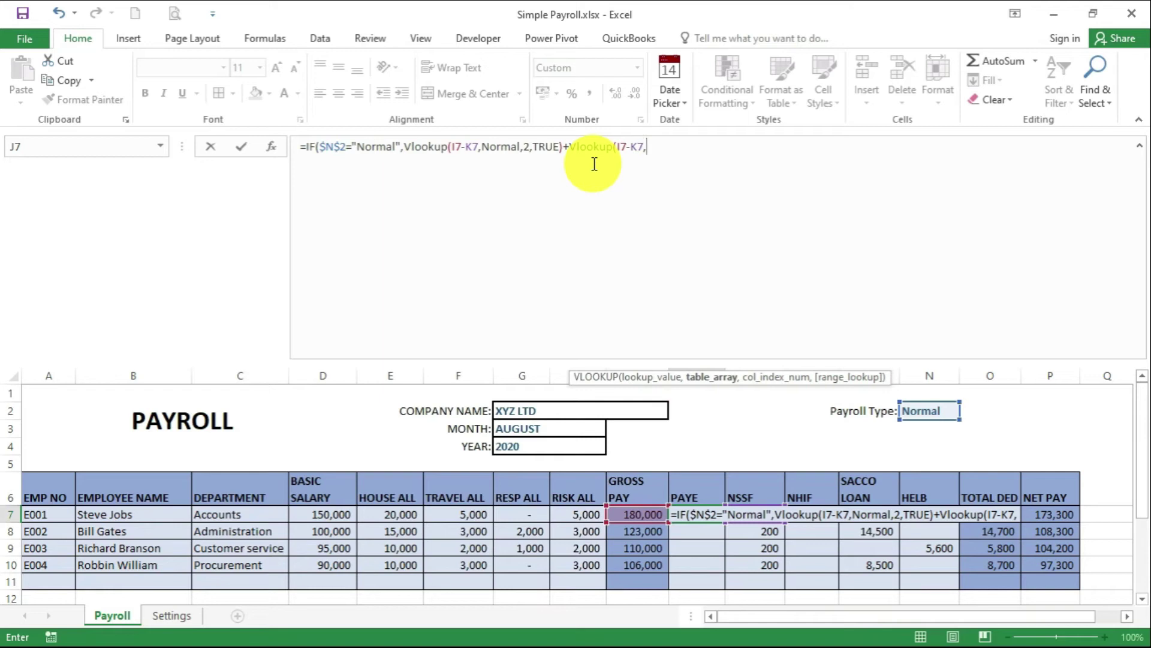
type("Norma")
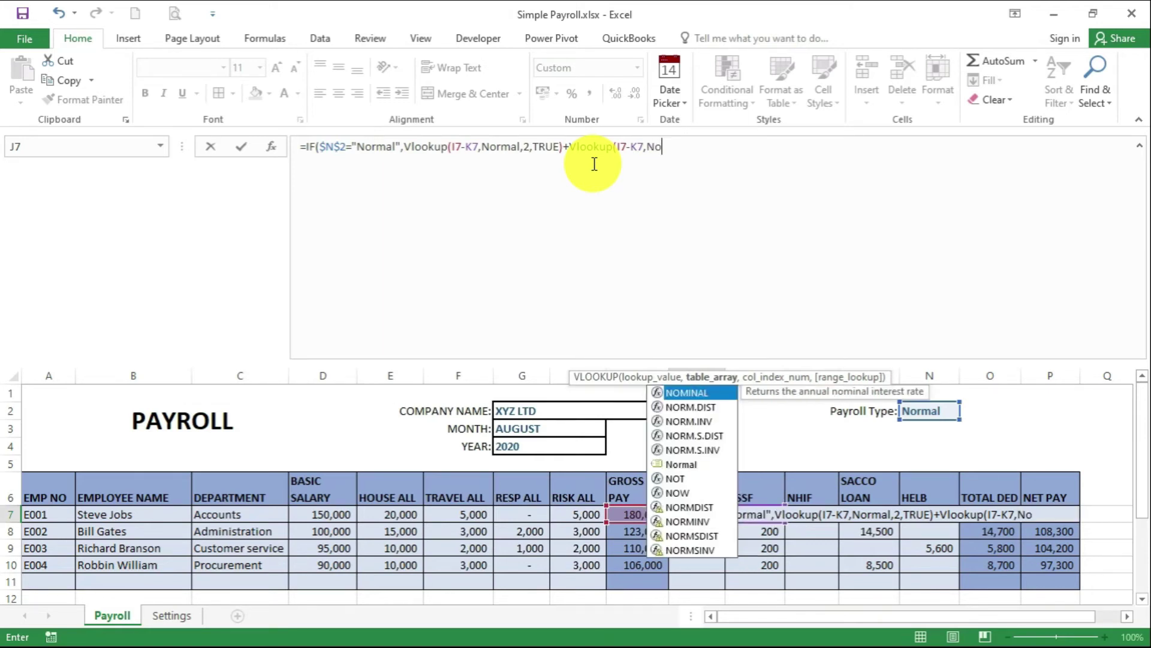
type("l")
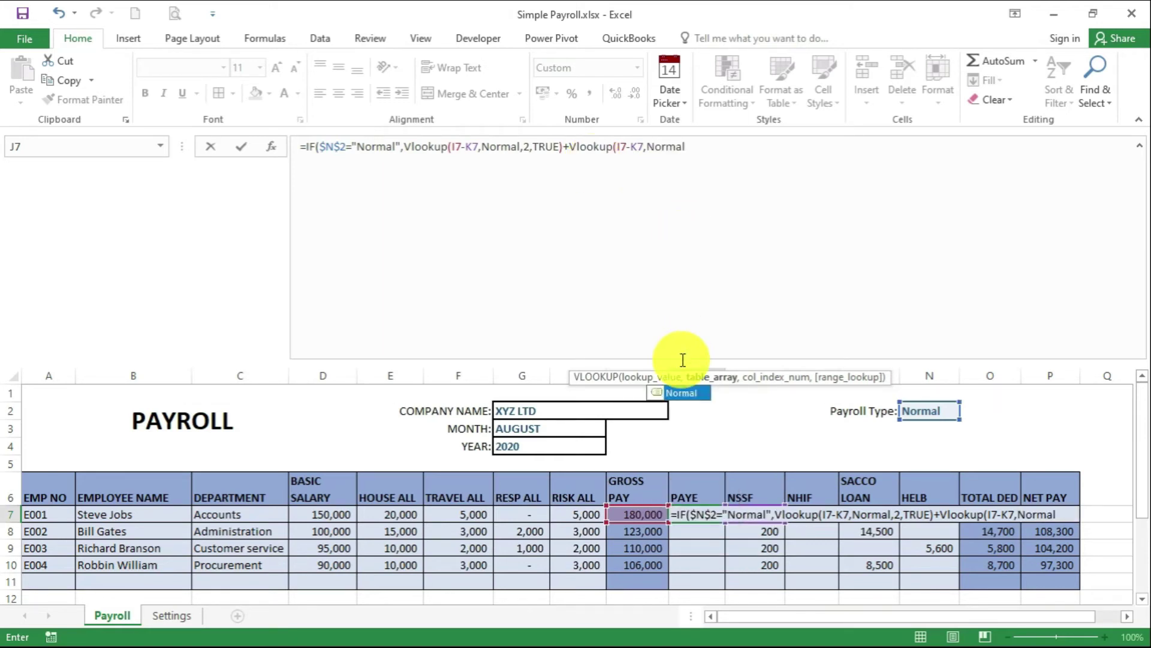
type(",")
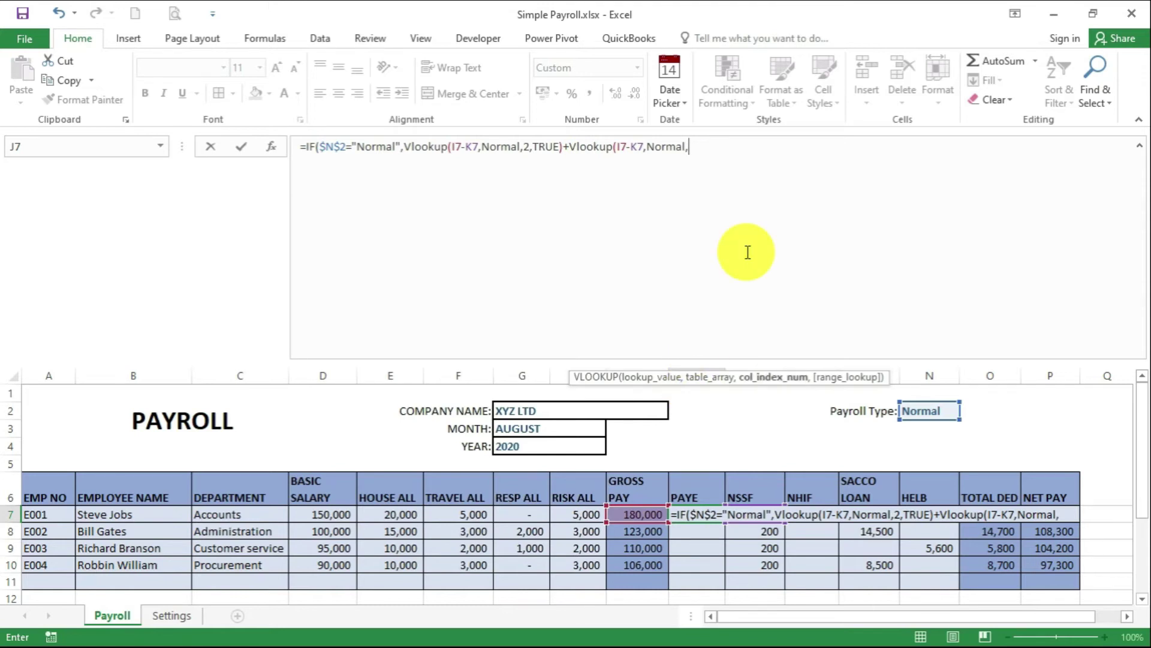
type("3,TRUE)*(")
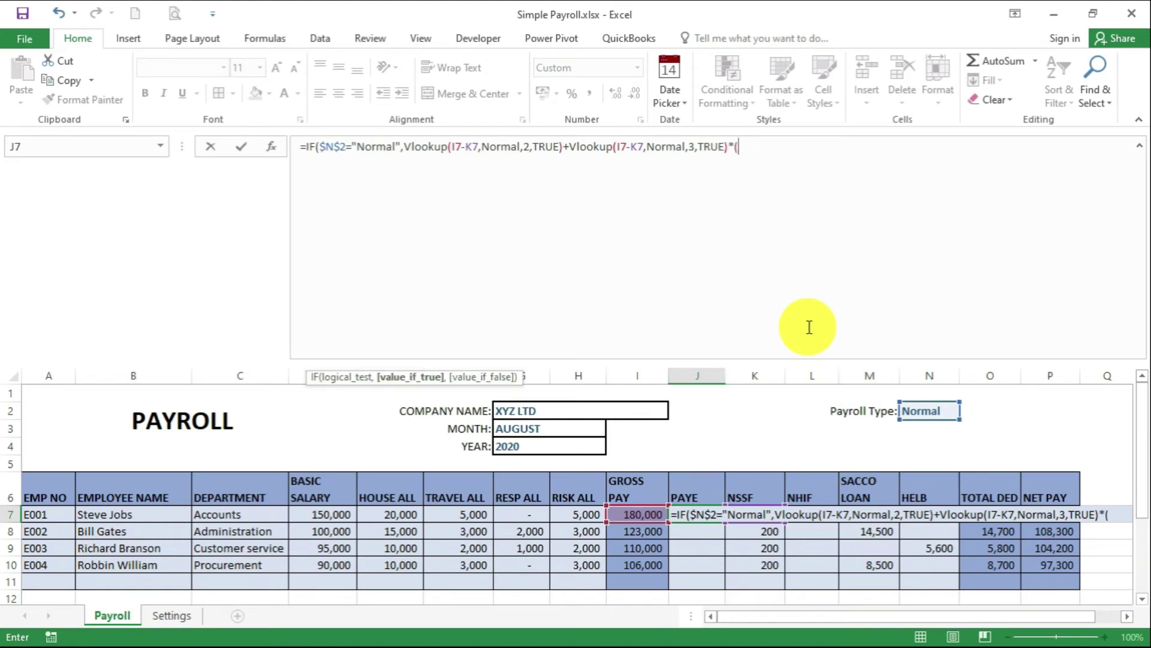
type("i")
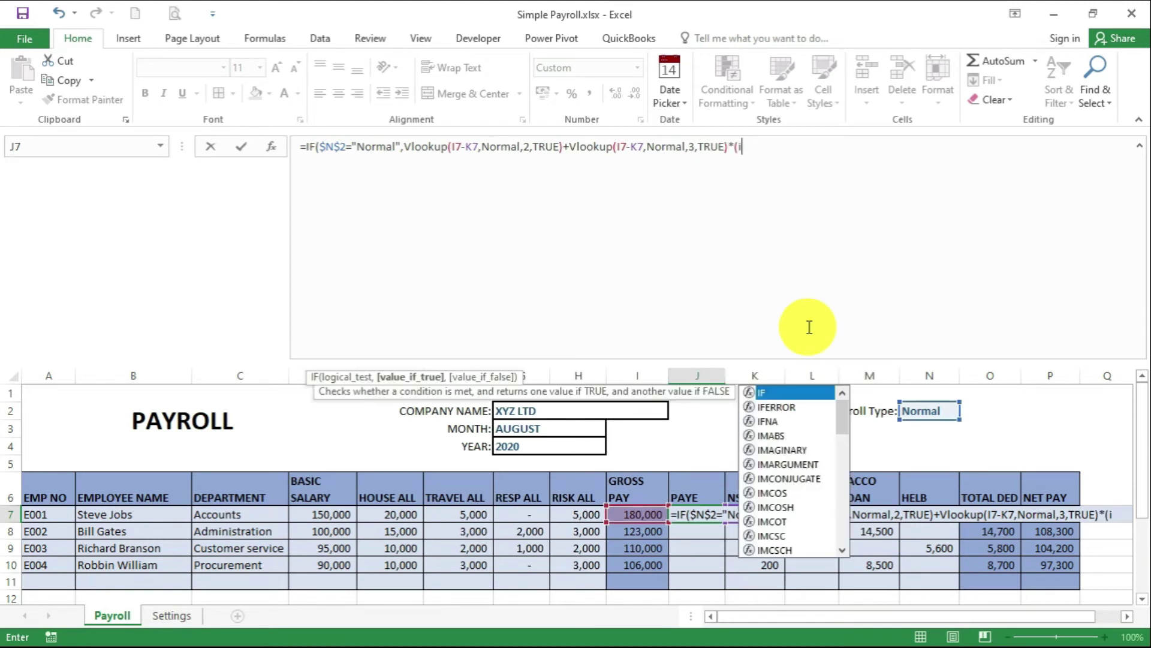
key("BackSpace")
type("I7")
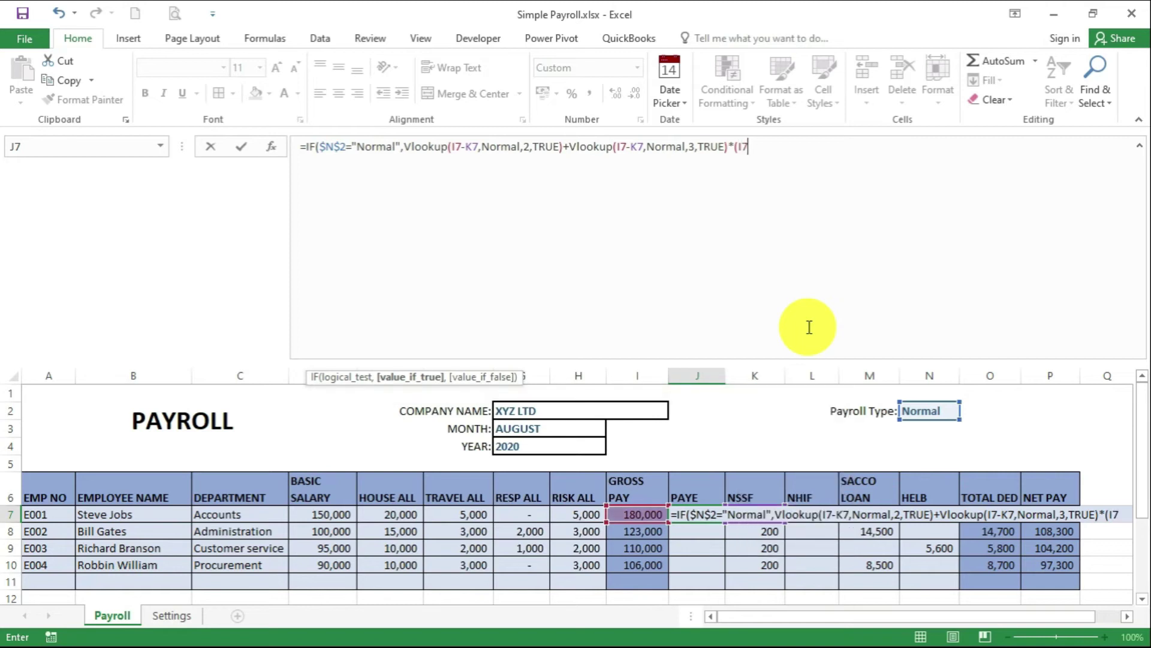
type("-K7")
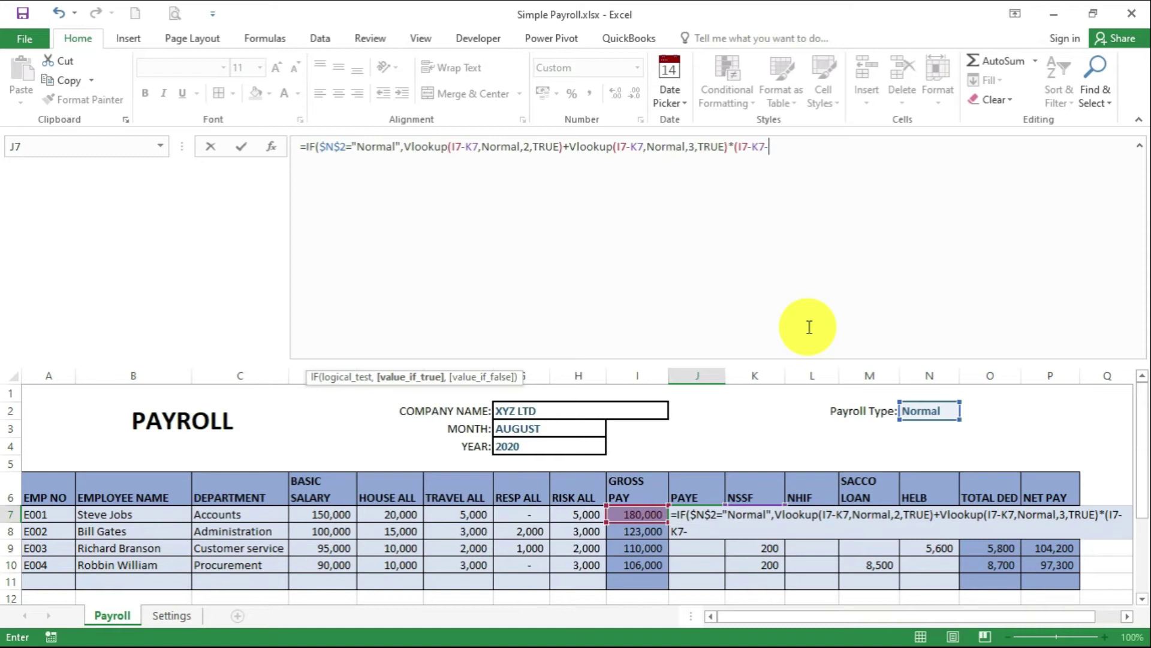
type("-Vlookup")
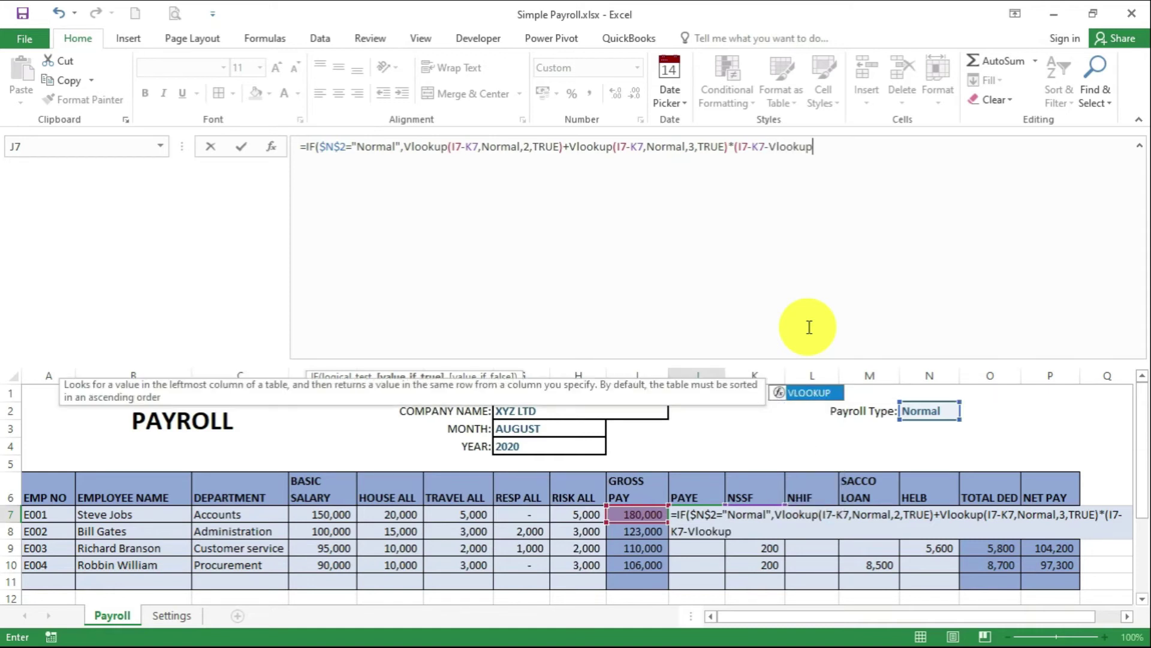
type("(")
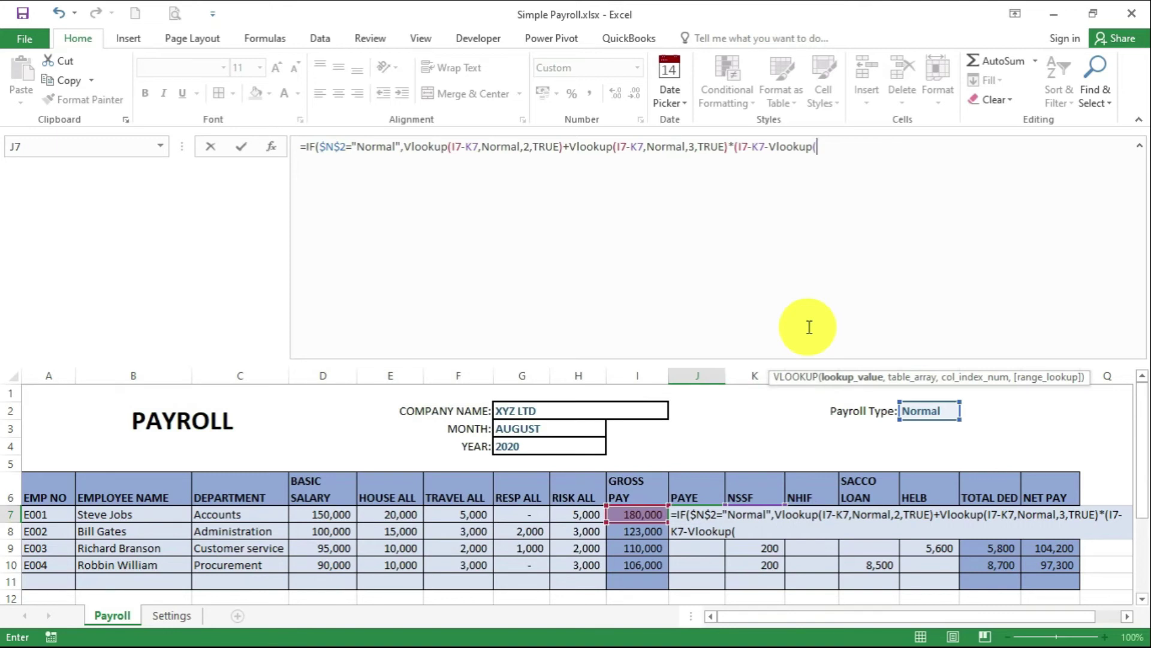
type("I7")
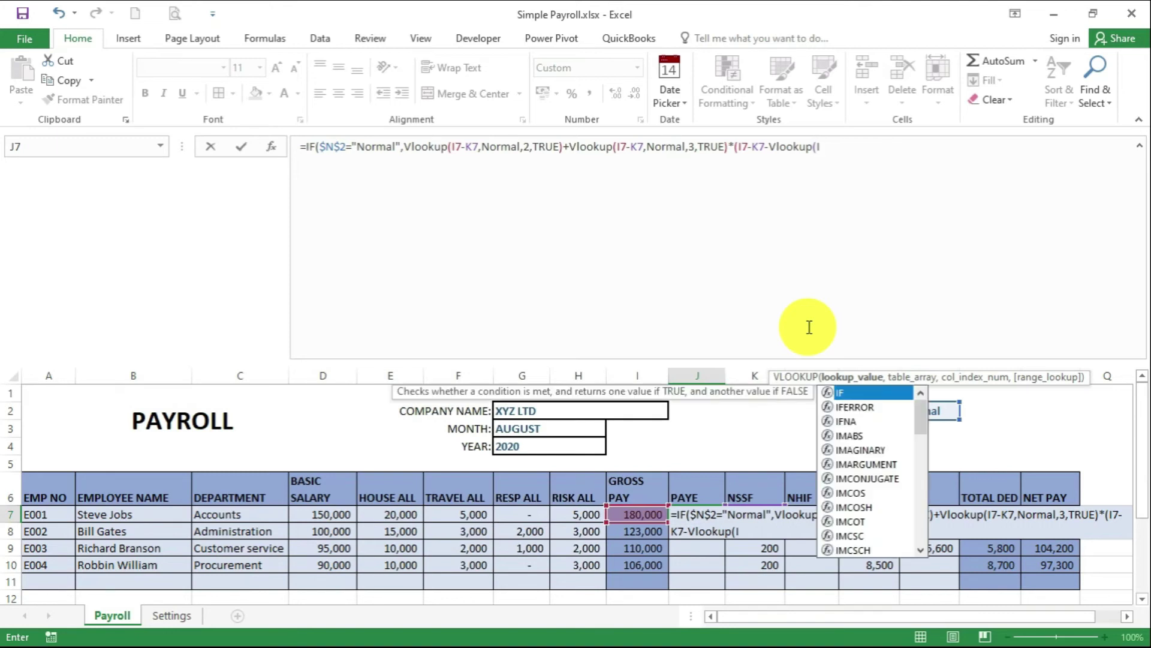
type("-K7")
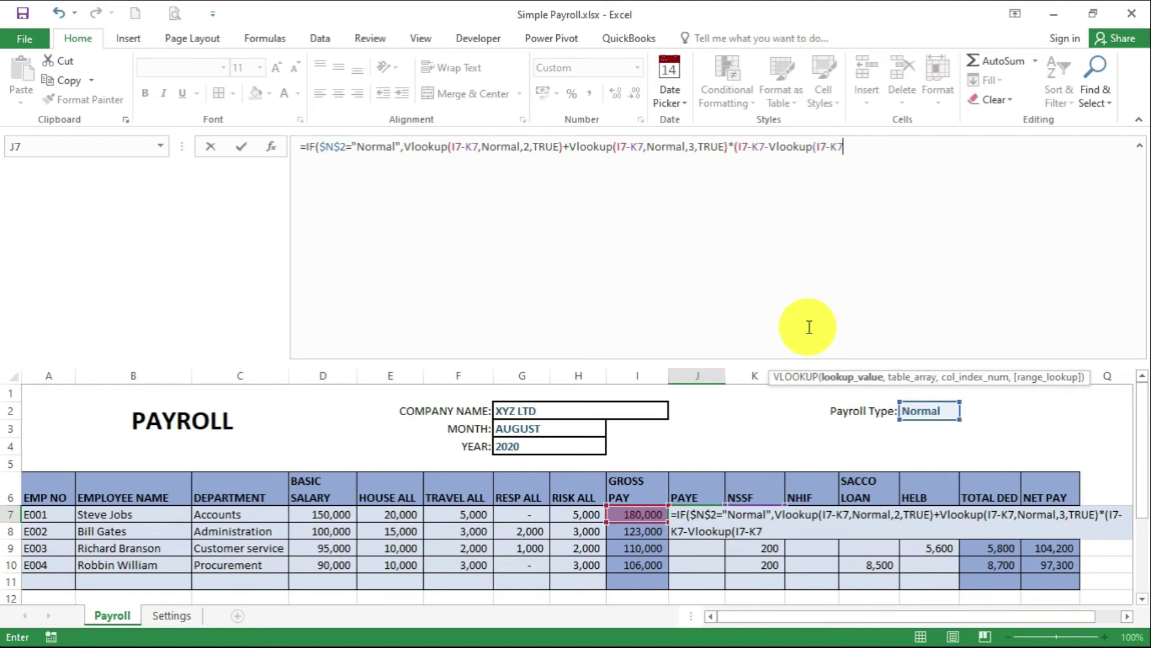
type(",Normal")
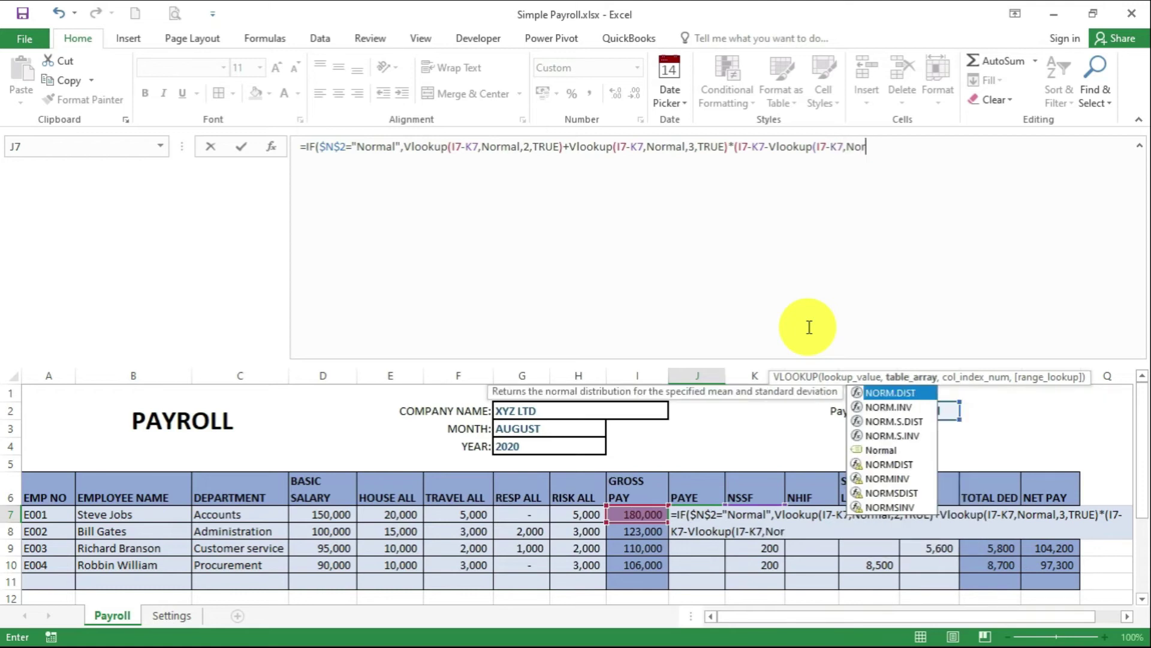
type(",")
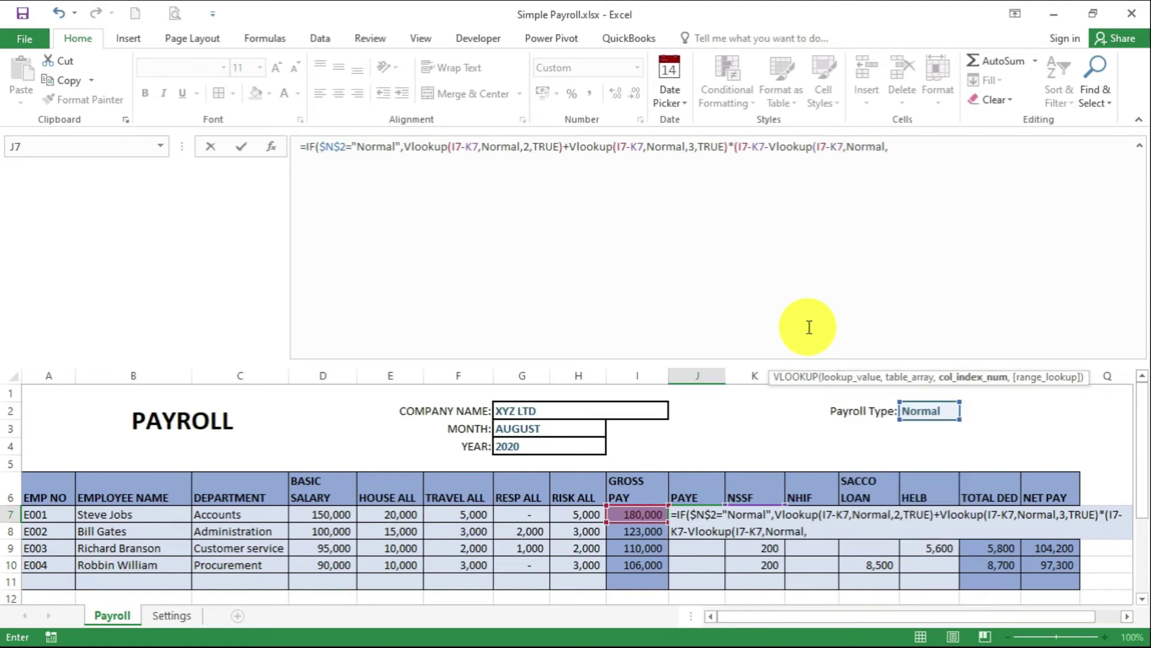
type("1,")
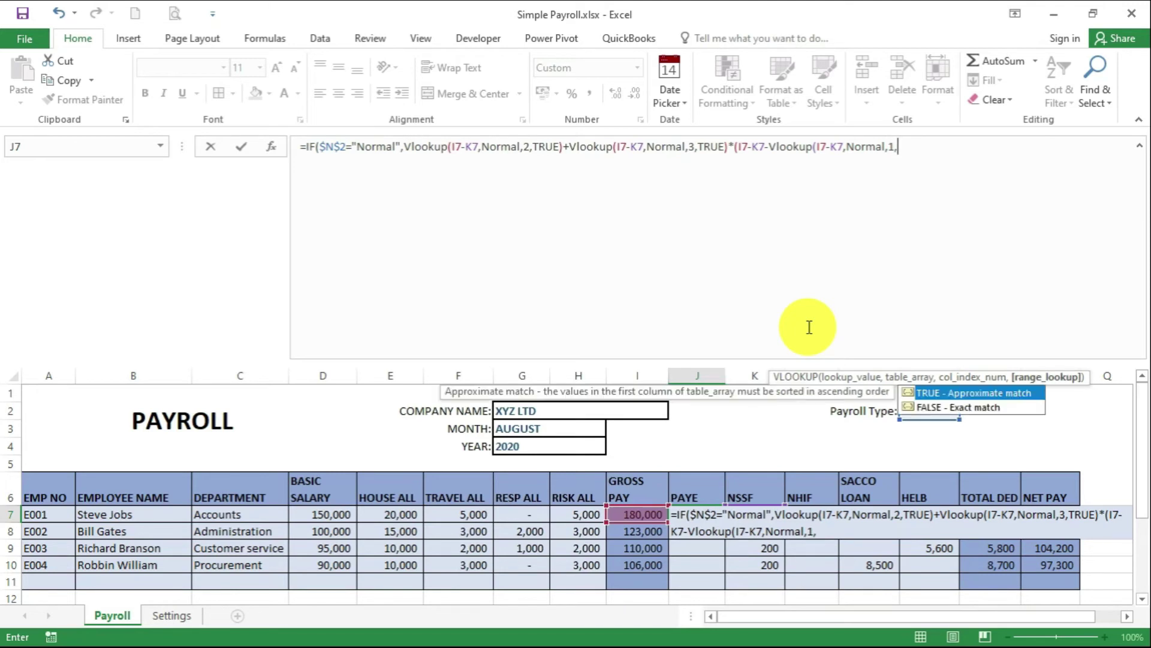
type("true")
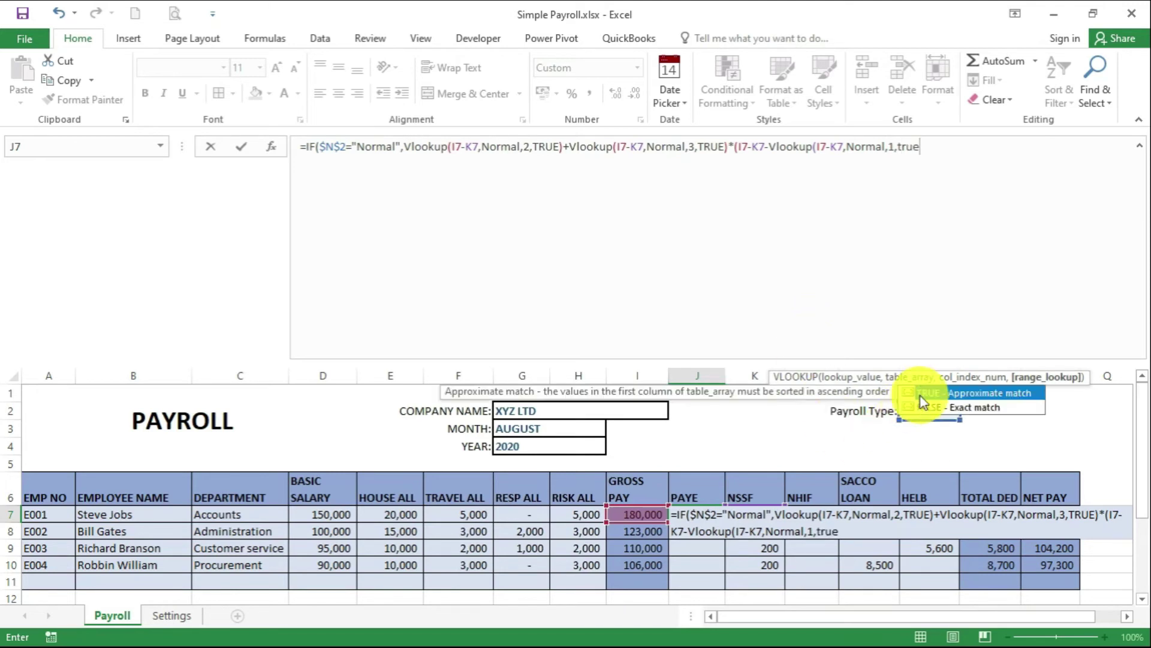
double_click(929, 393)
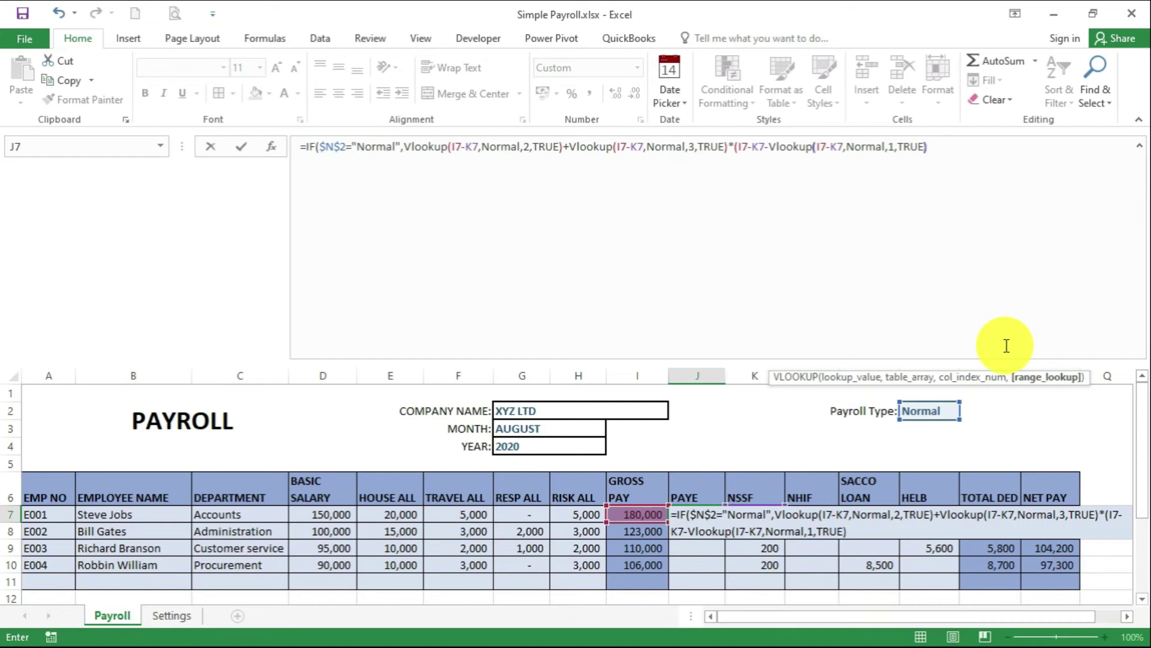
type(")-1")
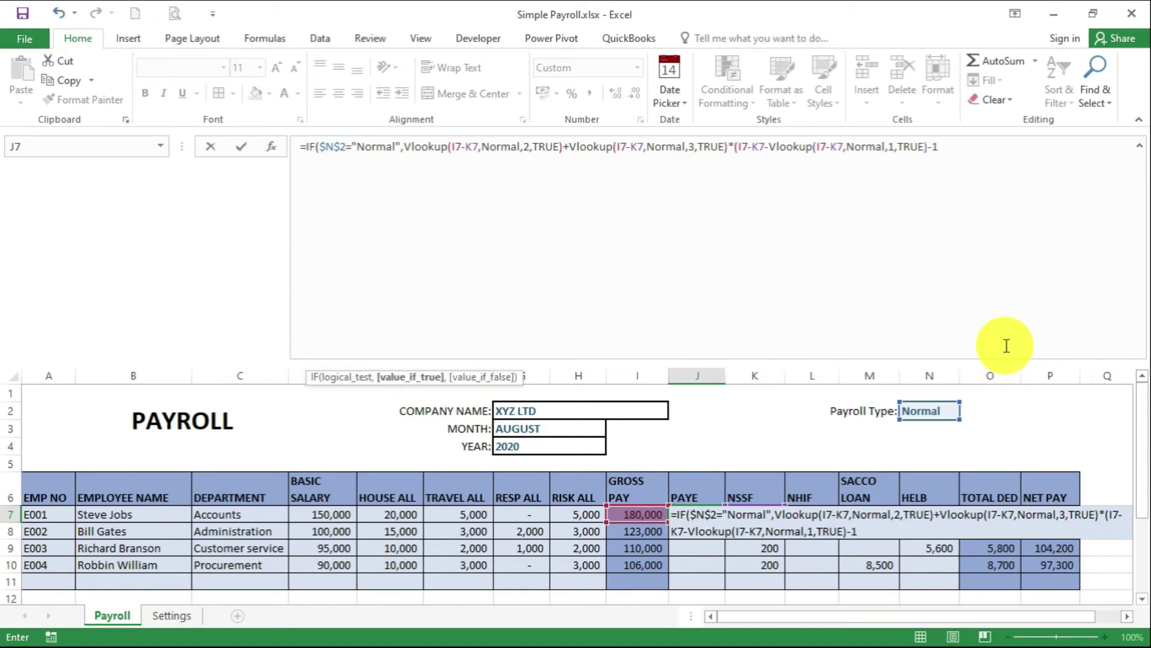
type("408,")
Duplicate the Normal-band tax expression as the IF's alternative branch
left_click(404, 150)
key("shift+Home")
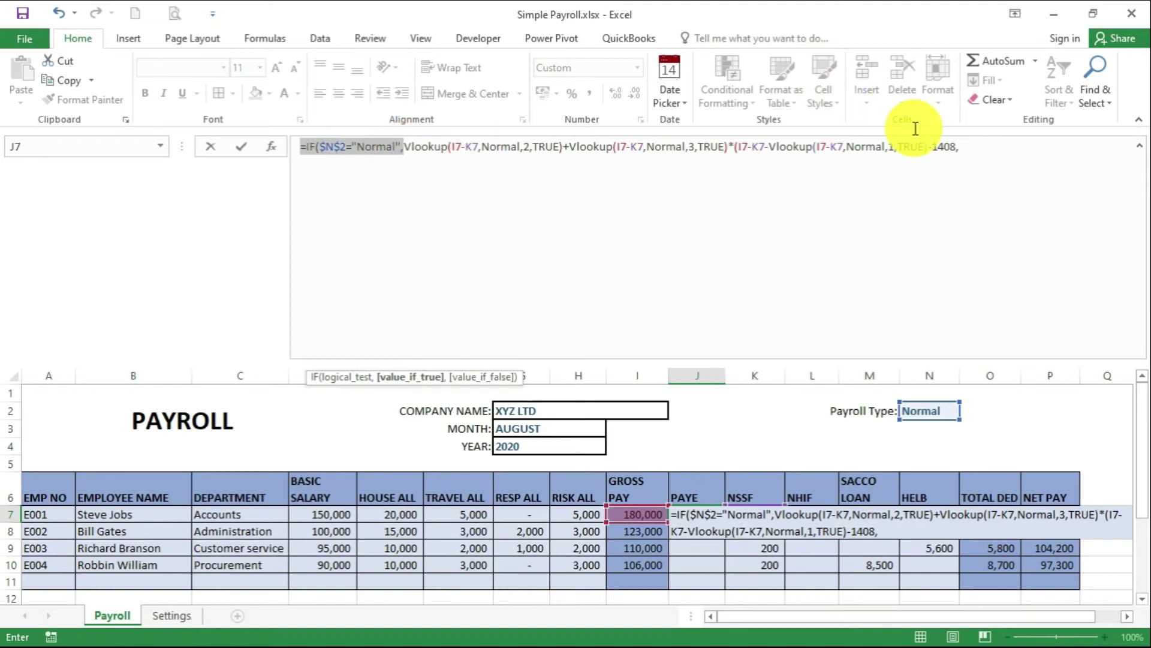
left_click(930, 147, "shift")
key("ctrl+c")
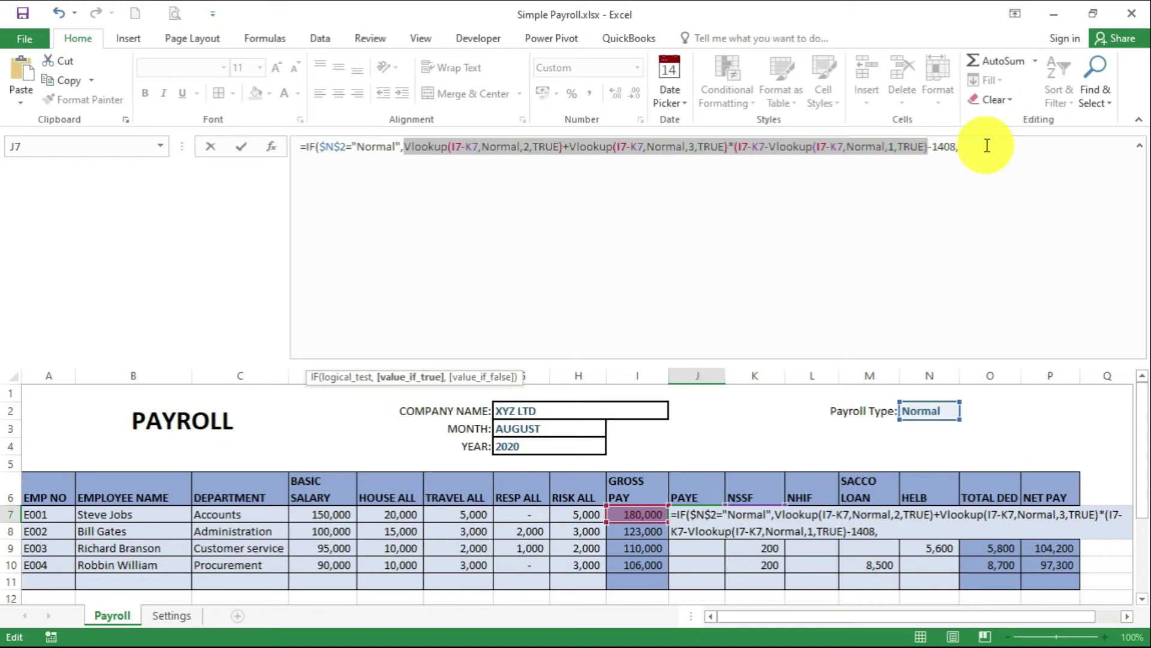
left_click(984, 148)
key("ctrl+v")
Switch the three table references in the copied branch from Normal to Covid
double_click(1053, 146)
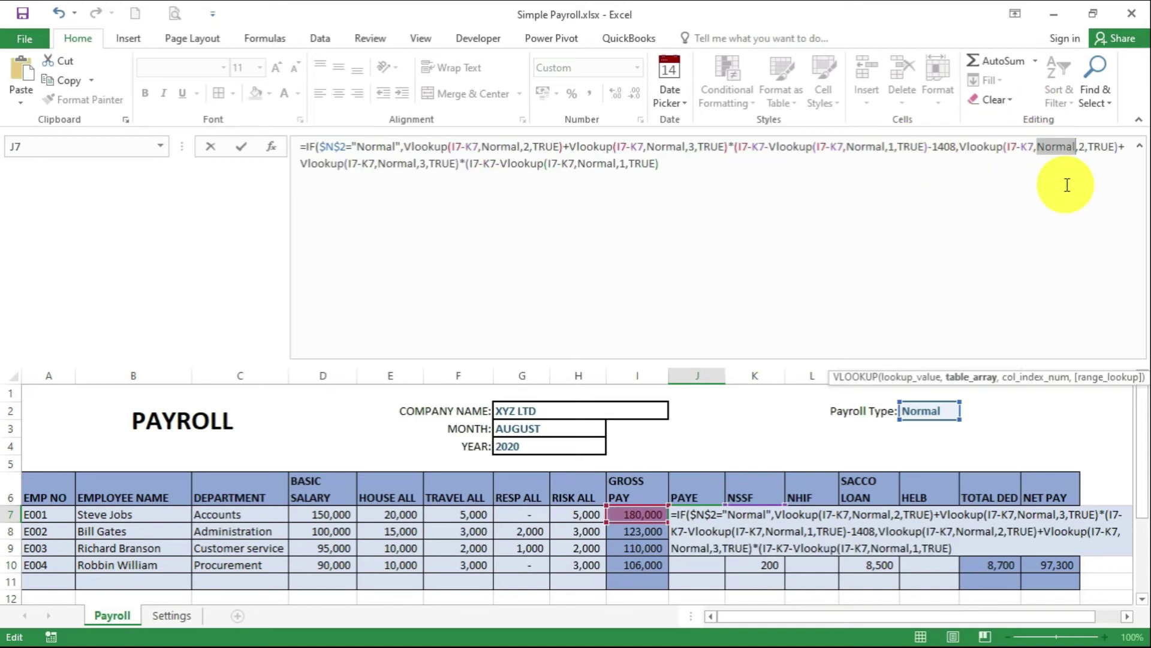
type("Covi")
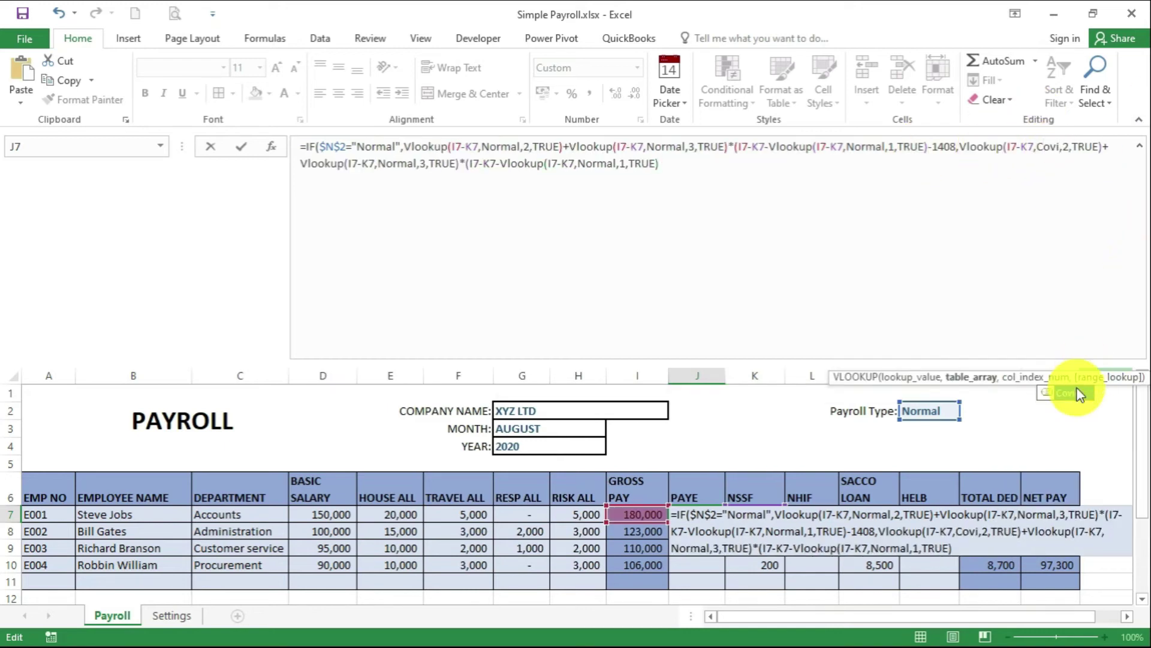
double_click(1070, 421)
double_click(401, 164)
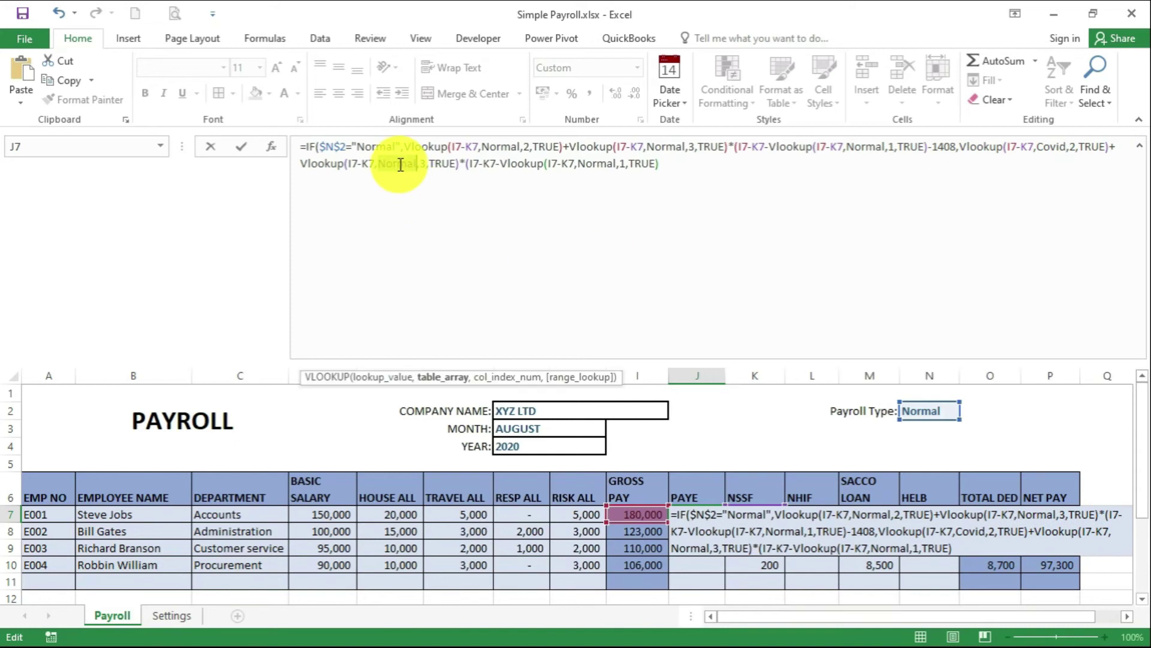
type("Covid")
double_click(401, 390)
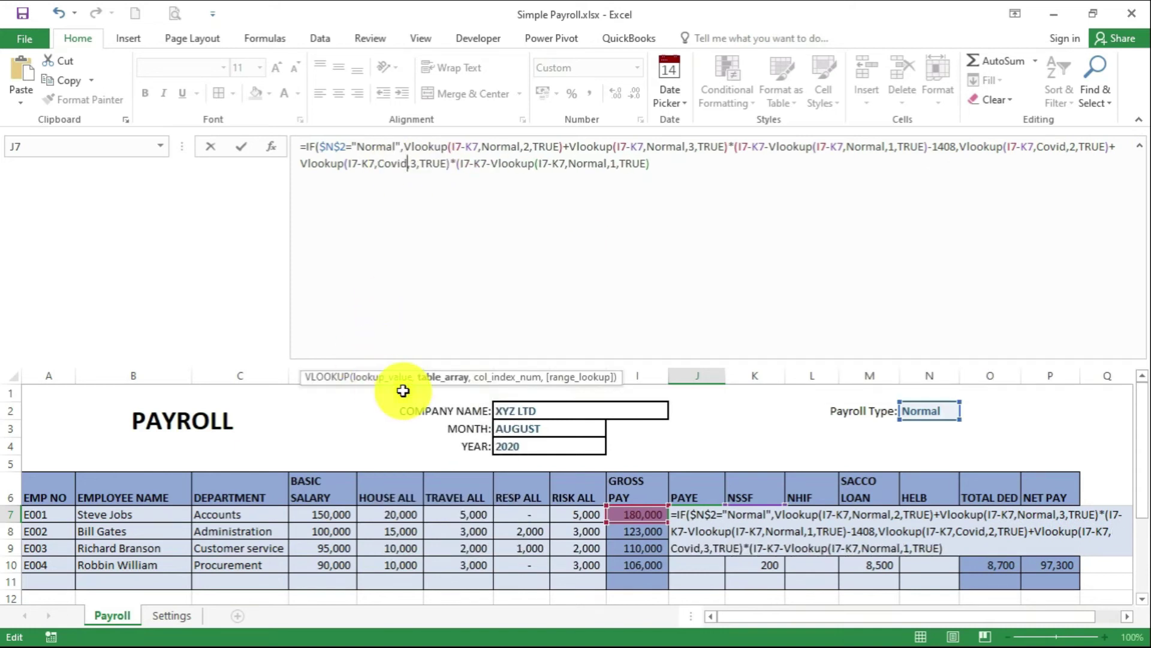
double_click(586, 164)
type("Co")
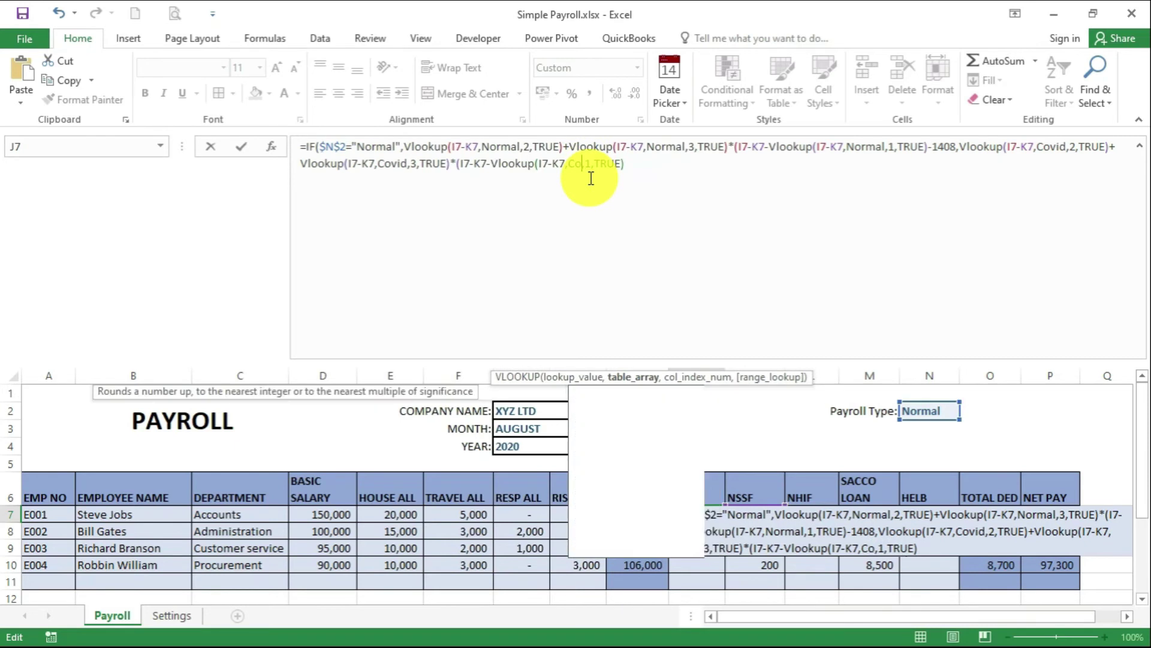
type("vid")
double_click(600, 391)
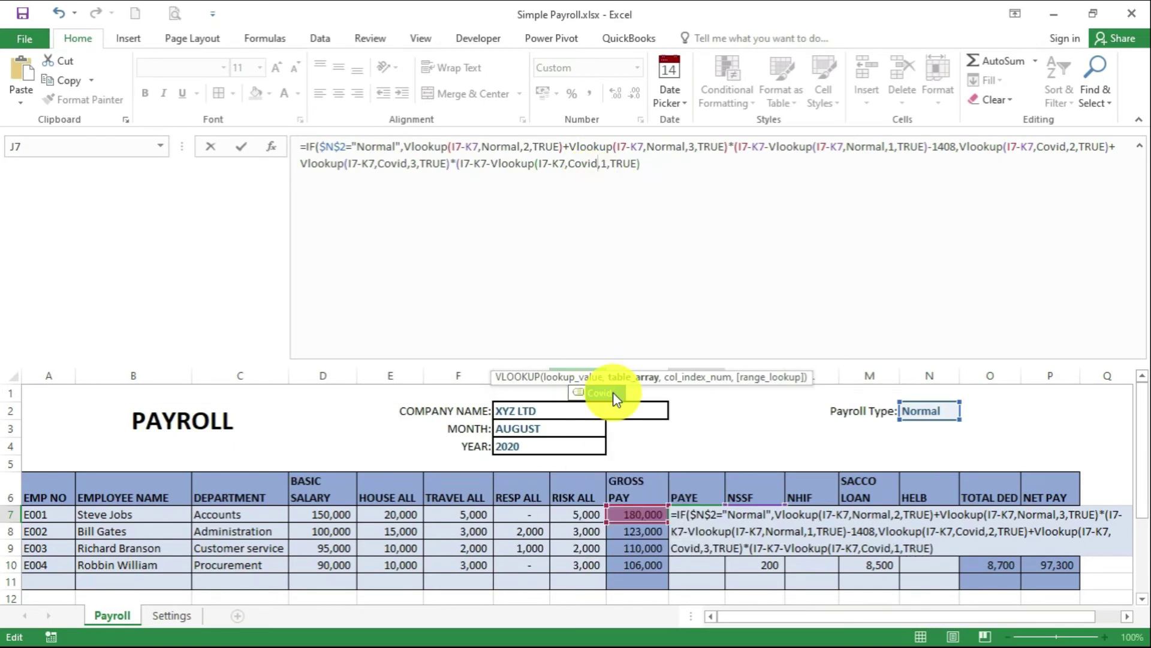
End the Covid branch with -2400 relief and add the missing closing brackets
left_click(666, 163)
type("-2400")
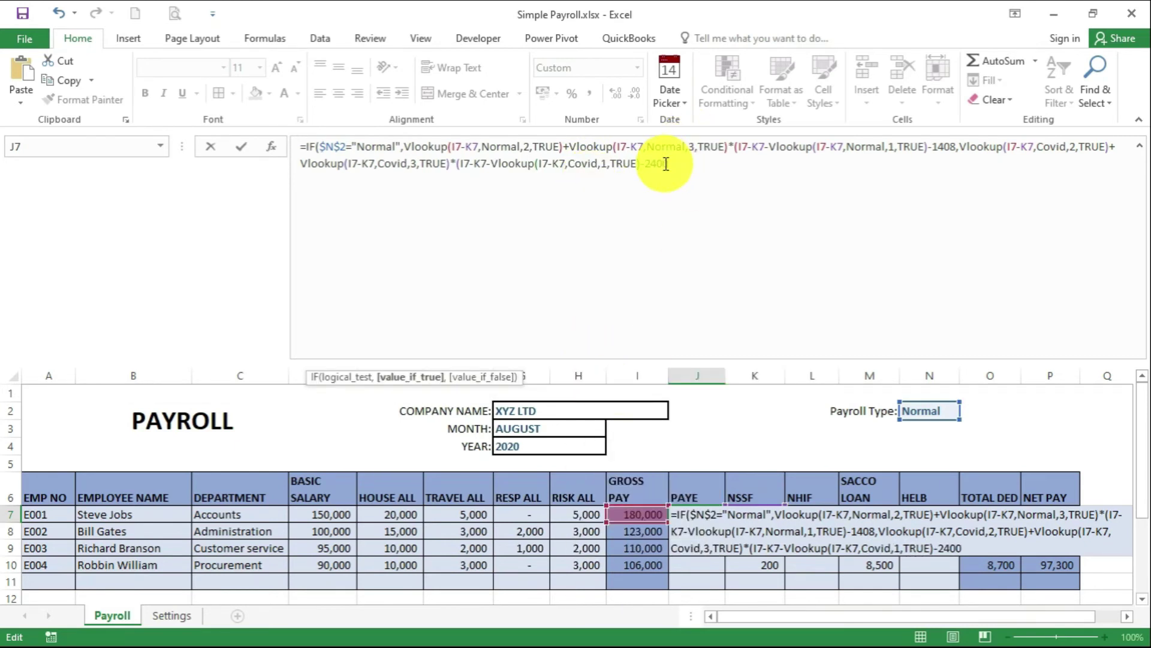
type(")")
left_click(929, 147)
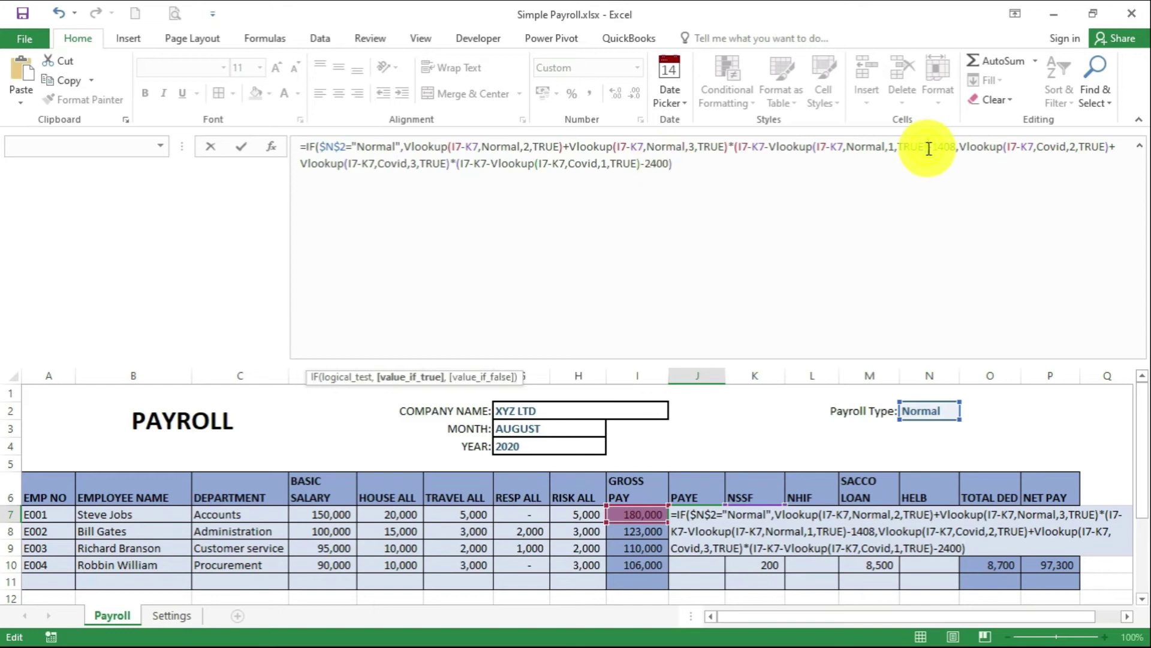
type(")")
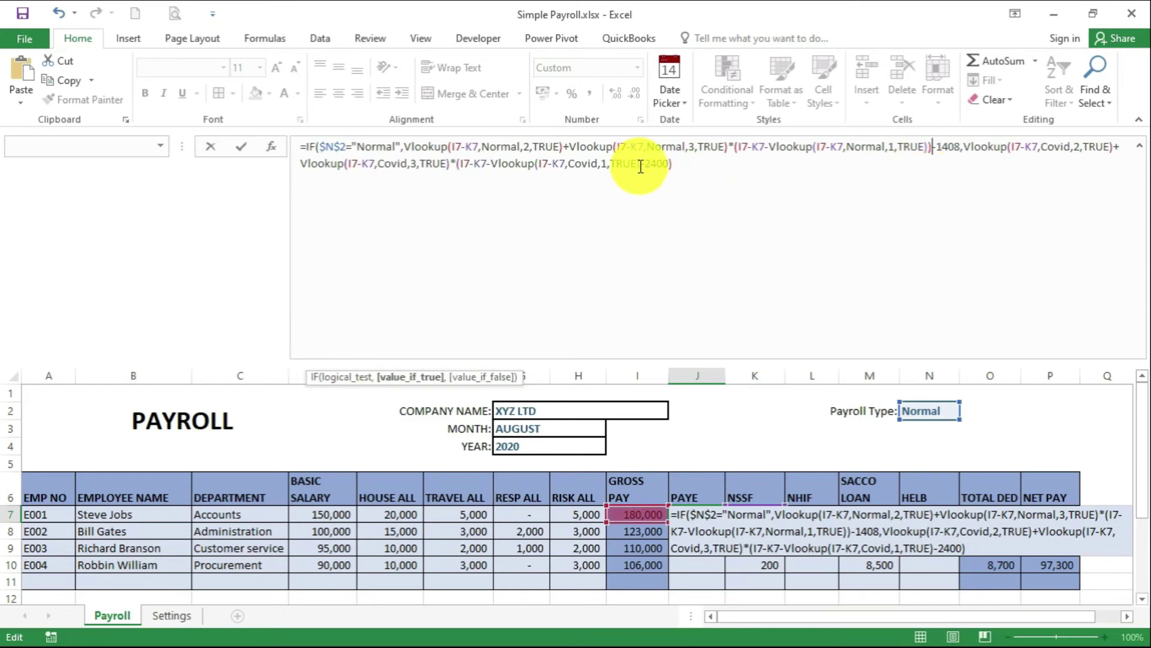
left_click(643, 164)
type(")")
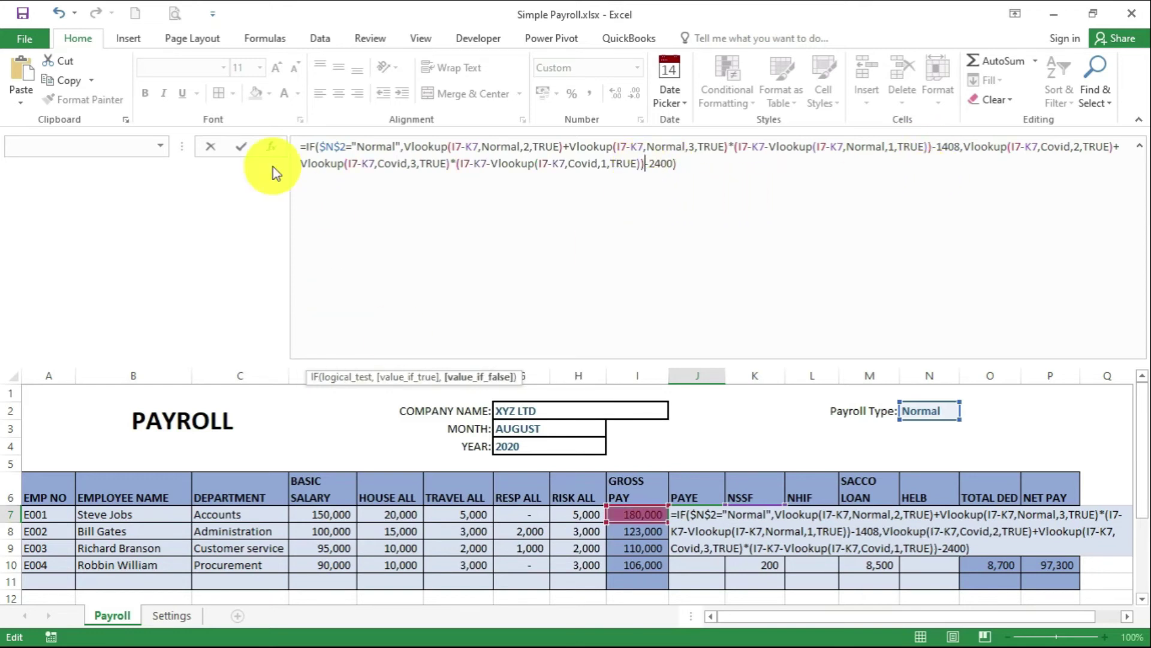
Enter the PAYE formula and fill it down from J7 to J10
left_click(242, 147)
scroll(768, 254, "down", 1)
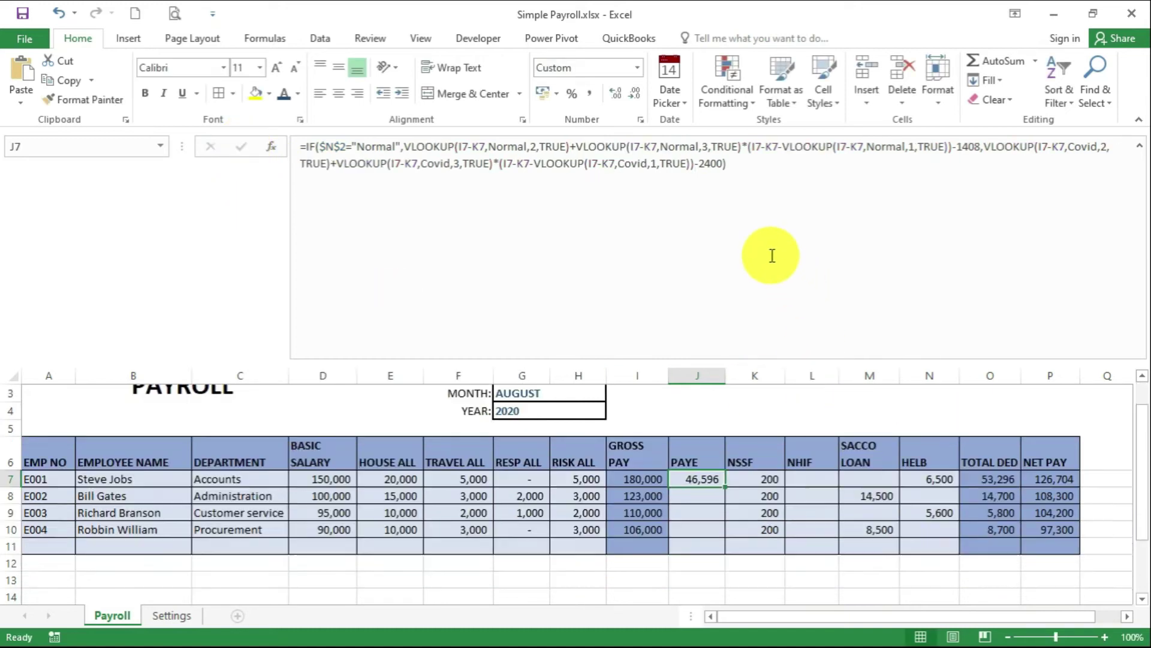
left_click_drag(724, 468, 715, 517)
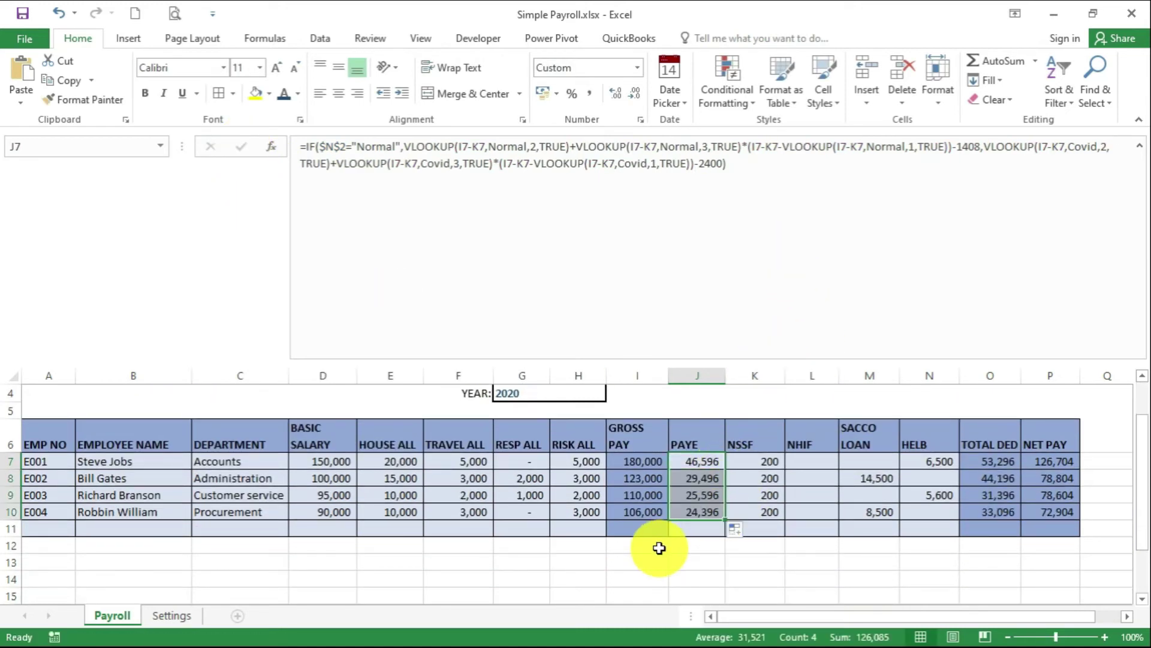
In L7, start the NHIF formula =IF(I7<=0,0,LOOKUP( on gross pay
left_click(822, 464)
left_click(352, 166)
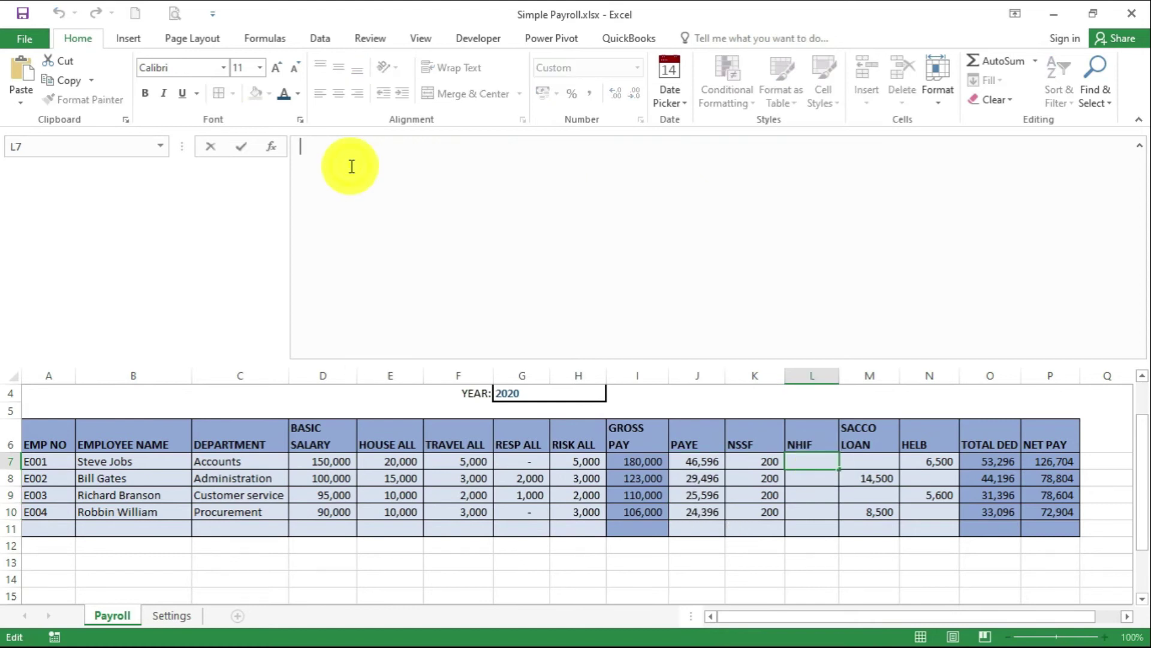
type("=if")
key("BackSpace")
key("BackSpace")
key("BackSpace")
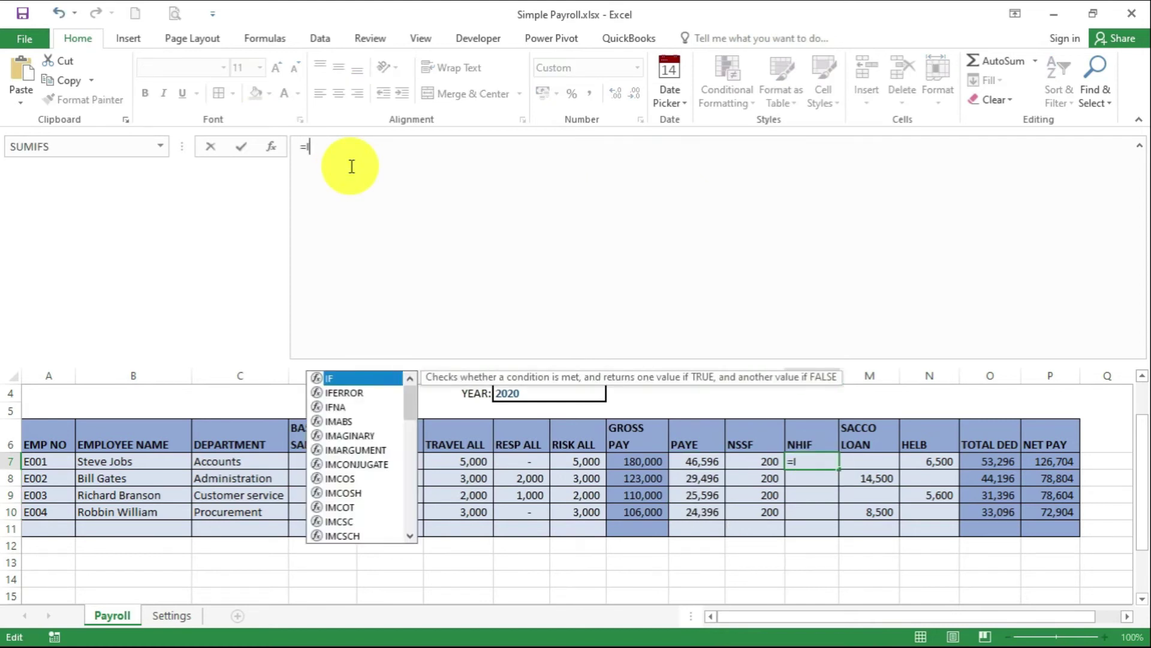
type("=if(")
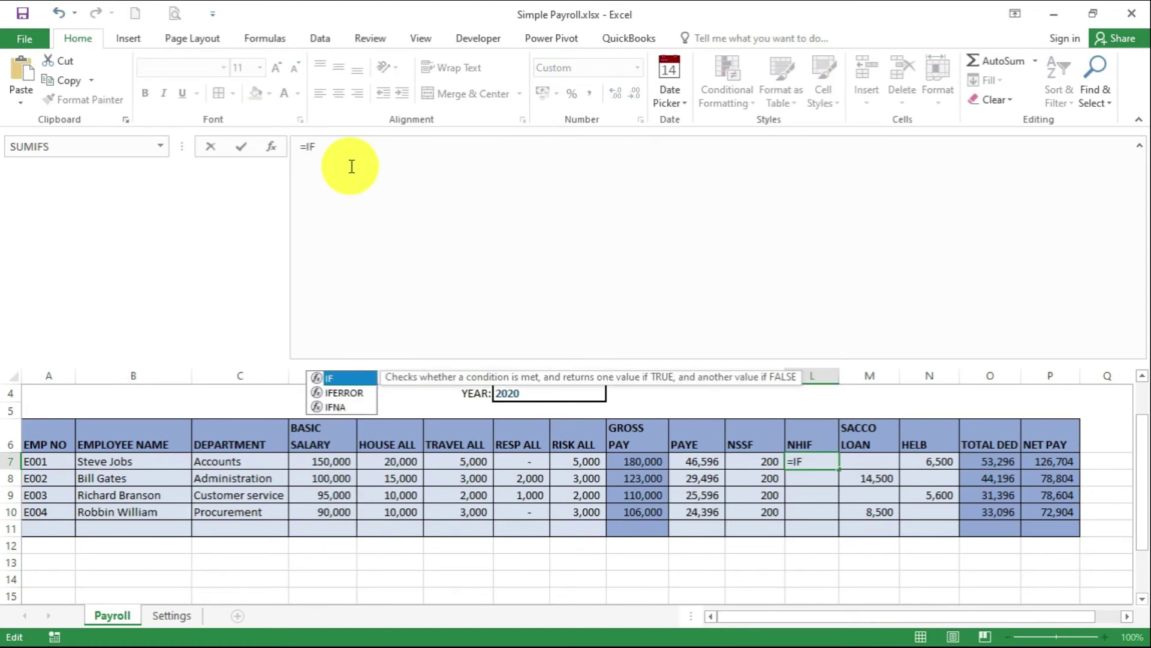
left_click(655, 464)
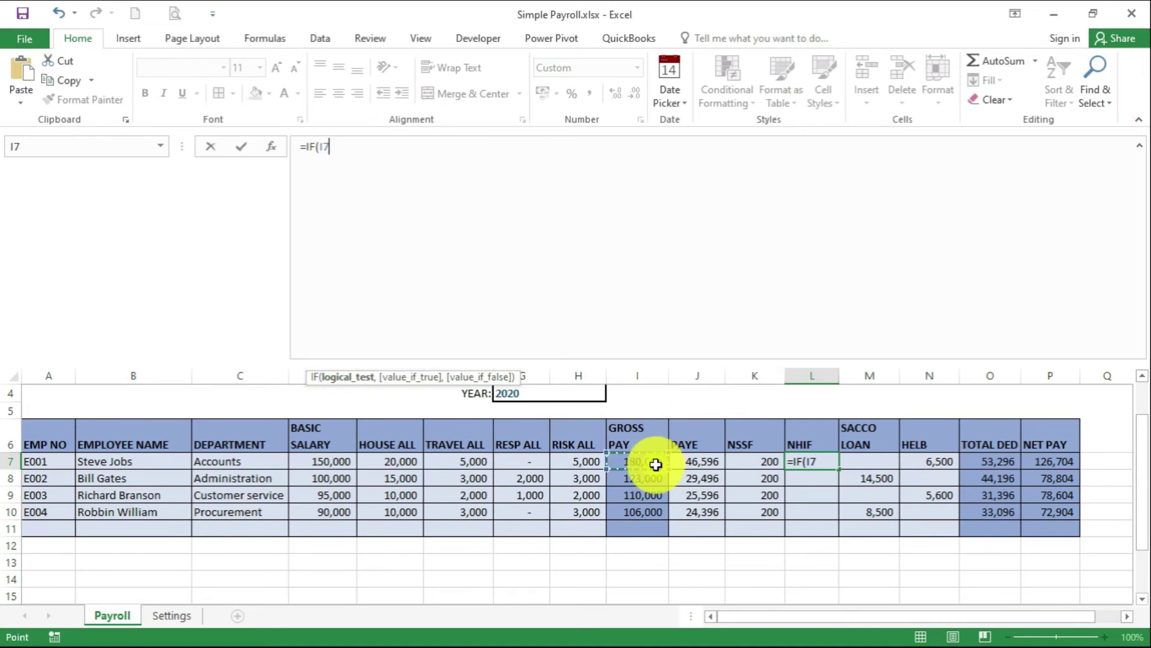
type("<")
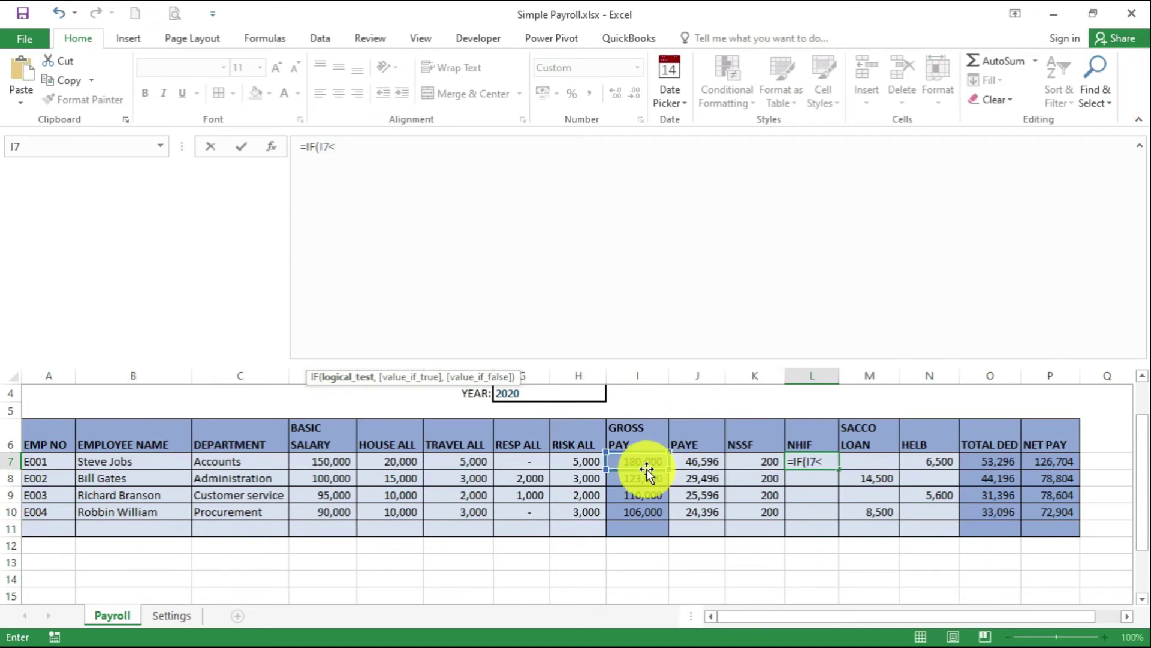
type("=0,0")
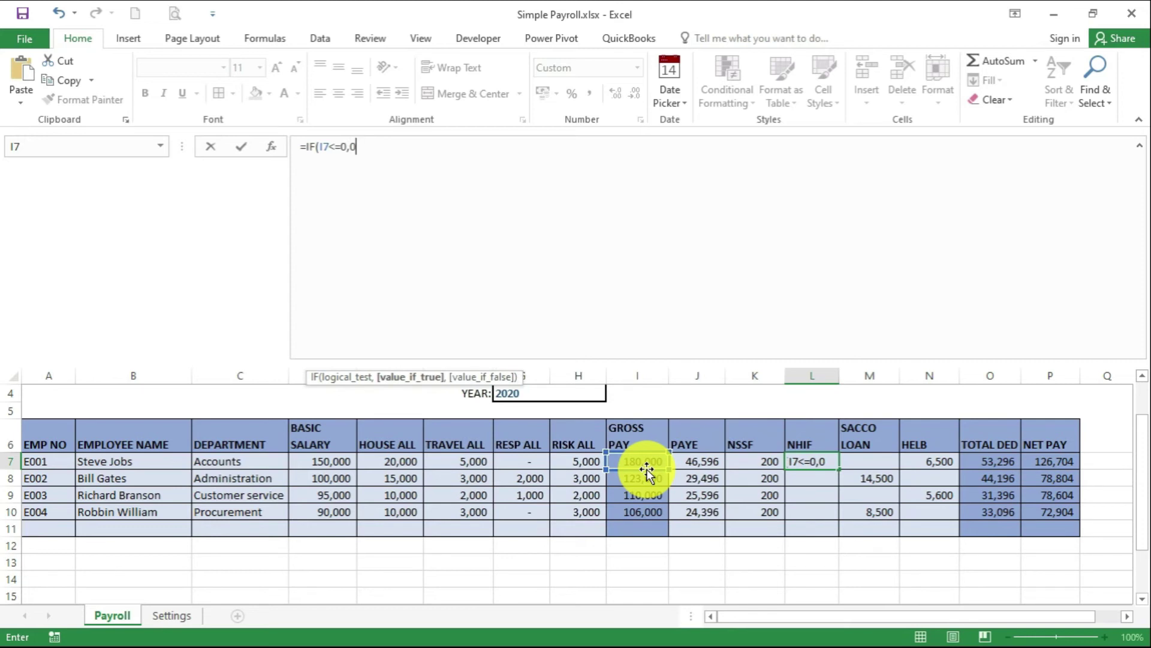
type(",")
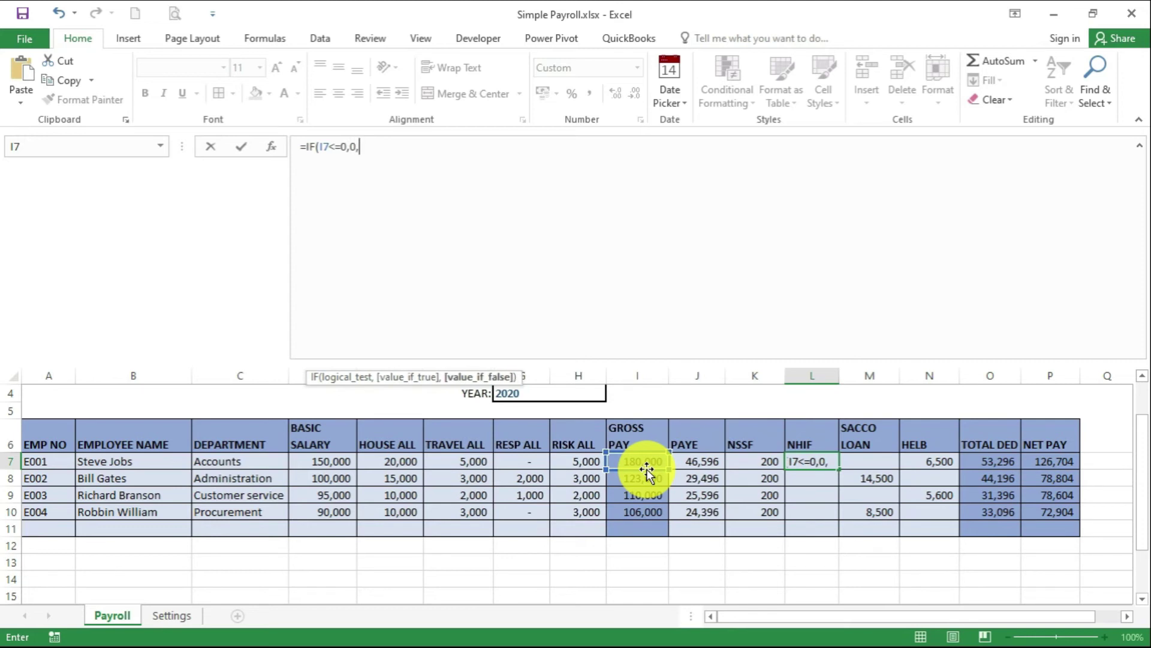
type("LOOK")
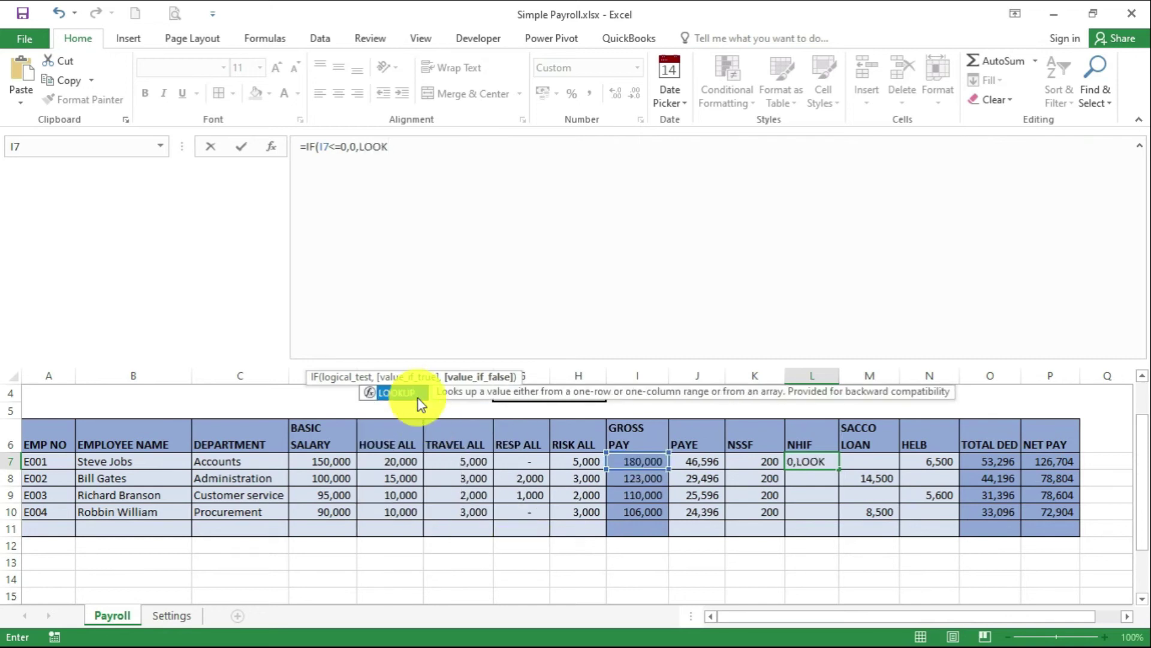
double_click(413, 393)
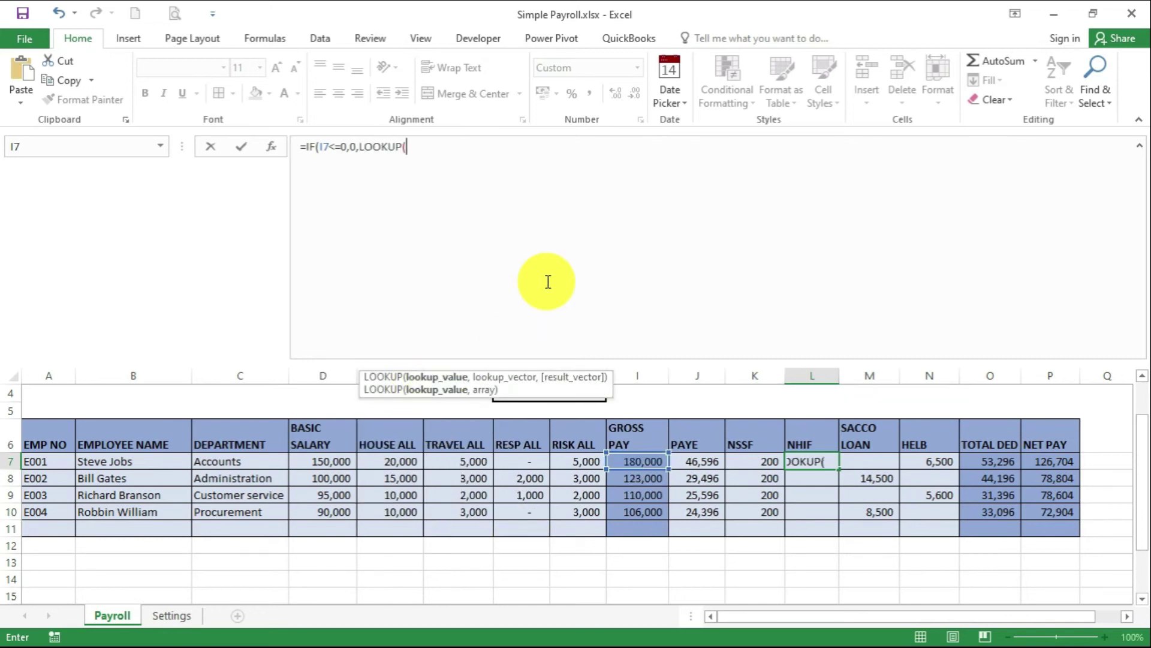
Give LOOKUP the gross-pay band array {0,150;6000,300;…;100000,1700} and fill it down to L10
left_click(649, 458)
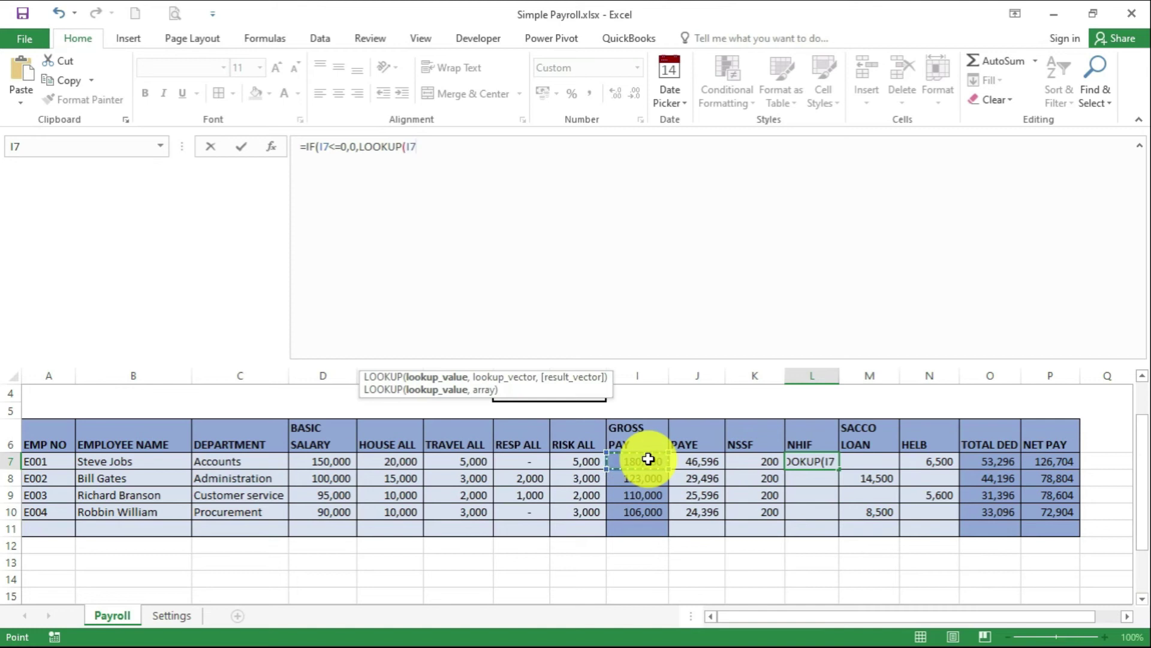
type(",")
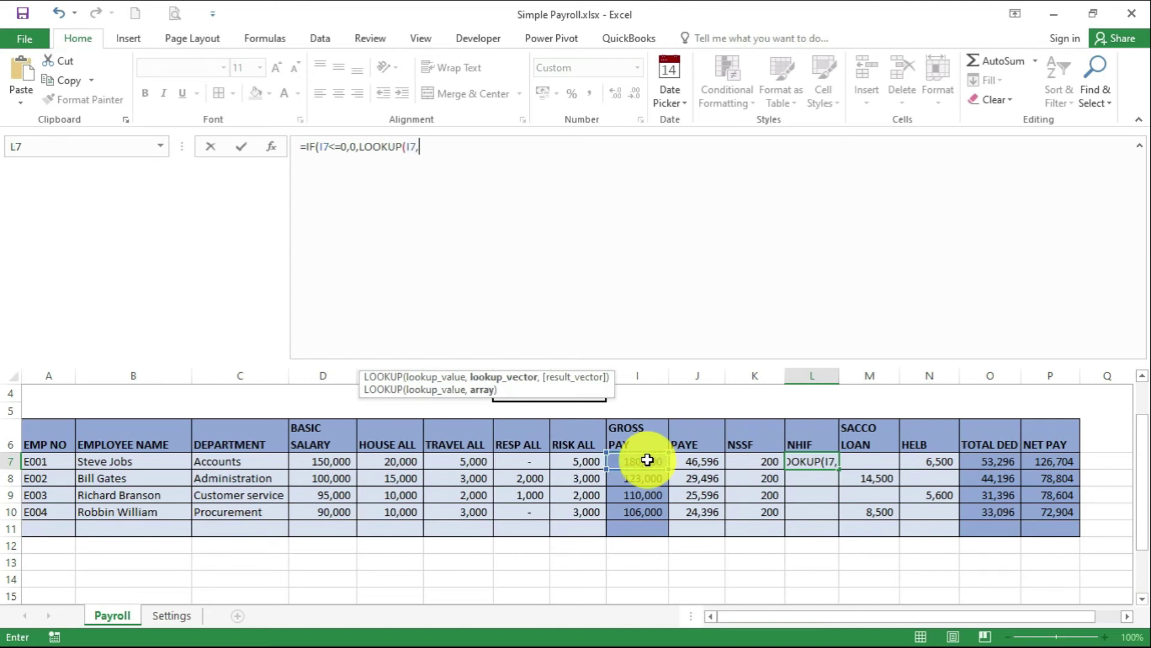
type("{0,150")
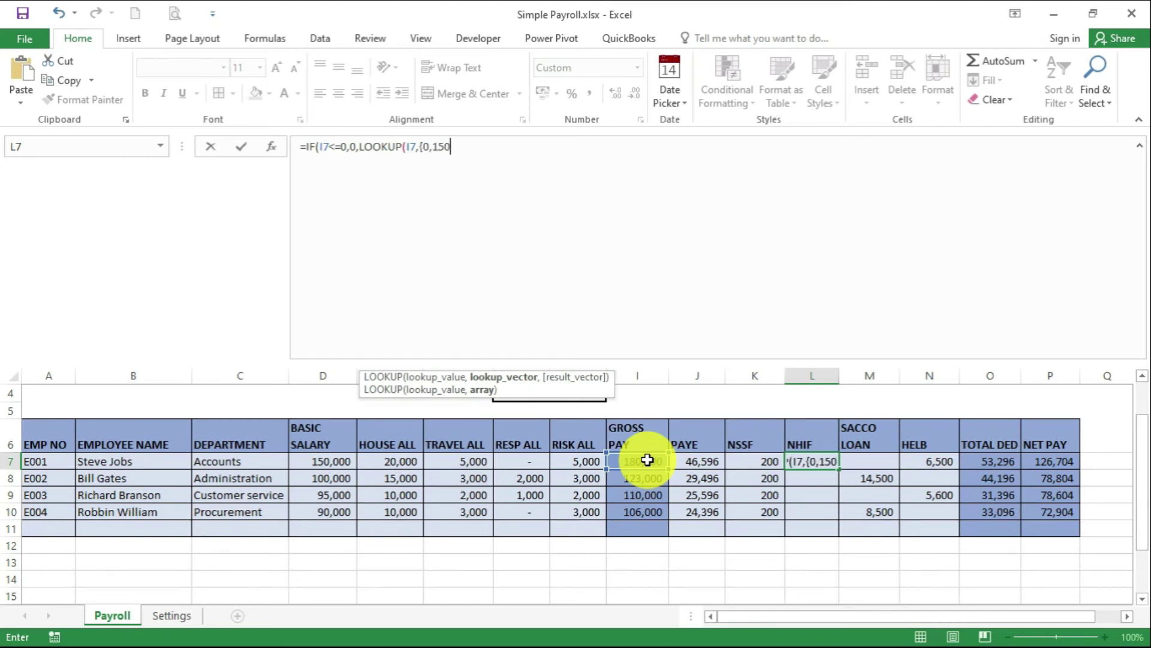
type(";6000,300")
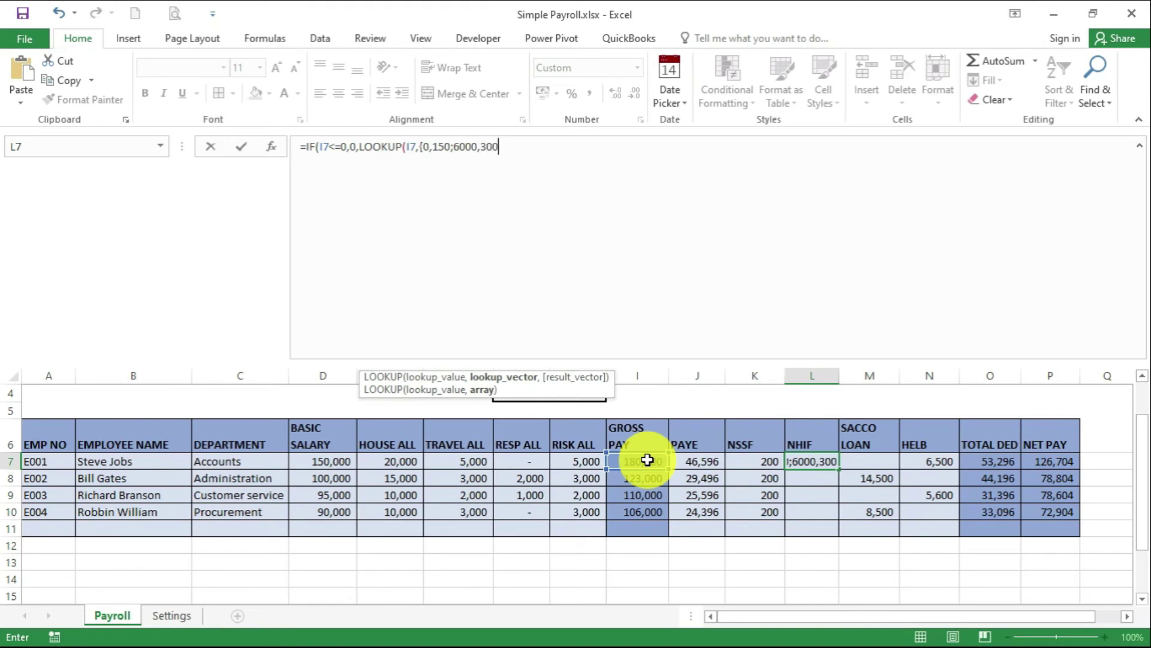
type(";8000,400;12000")
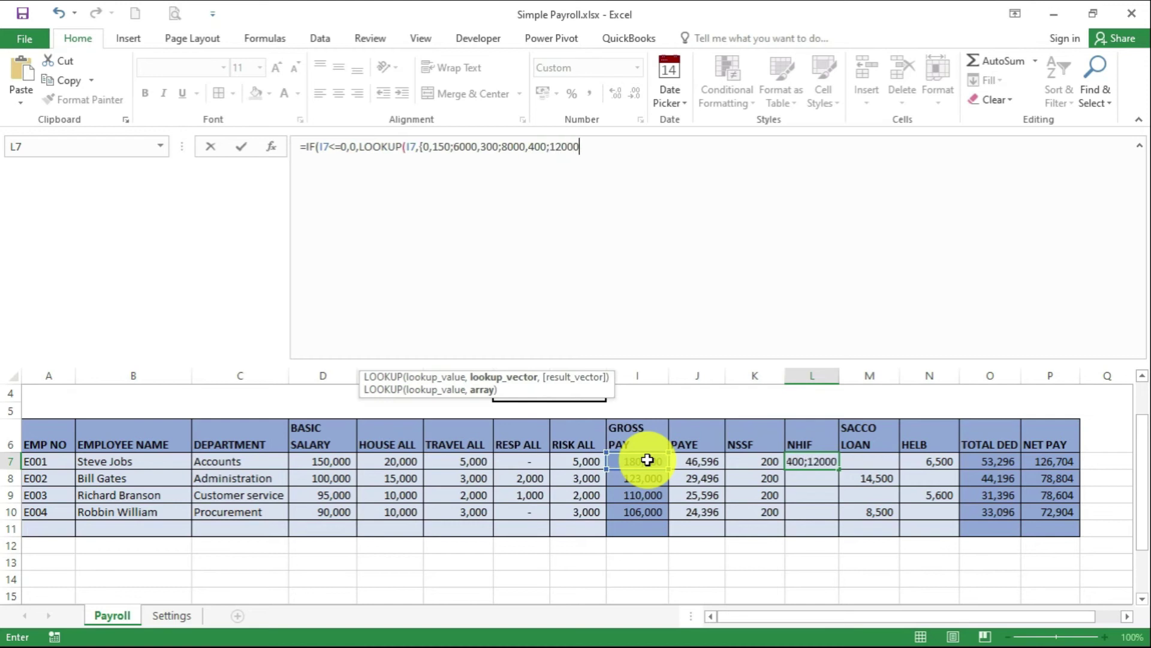
type(",500;15000,60")
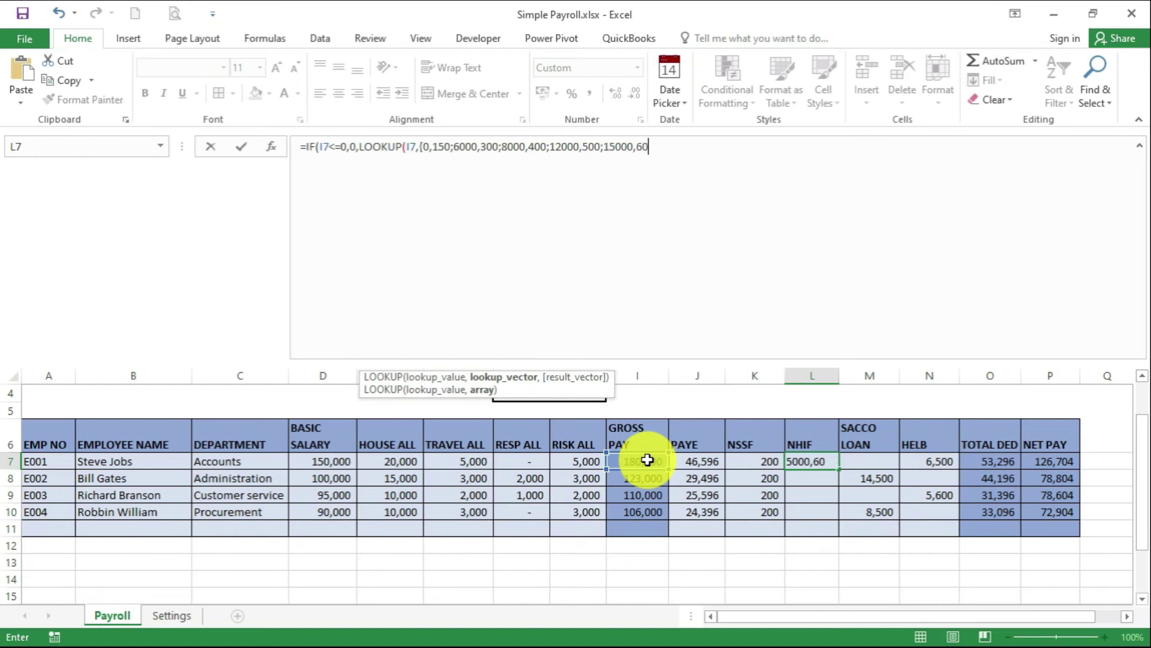
type("0;20000,")
type("75")
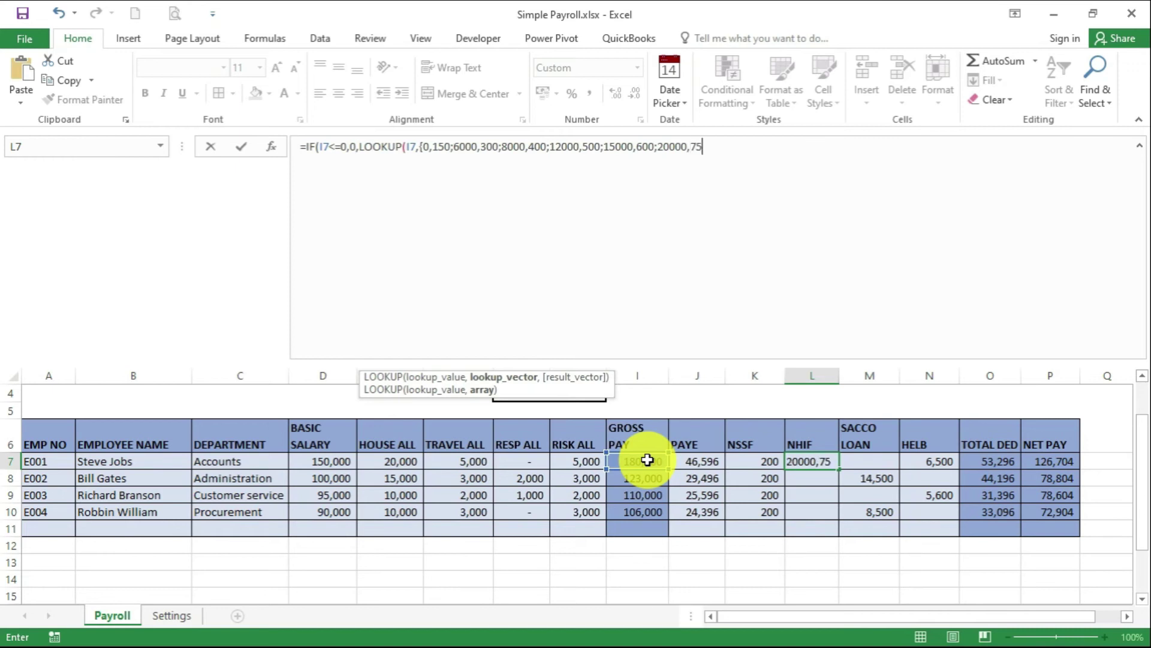
type("0;25000,850")
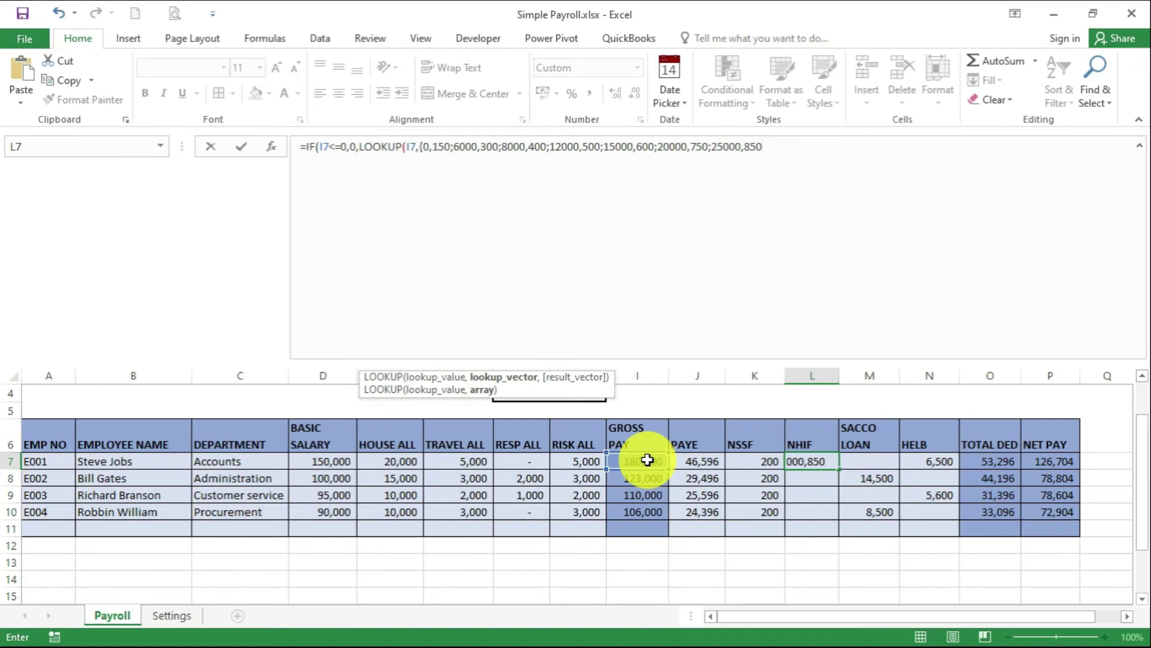
type(";30000,900;35000")
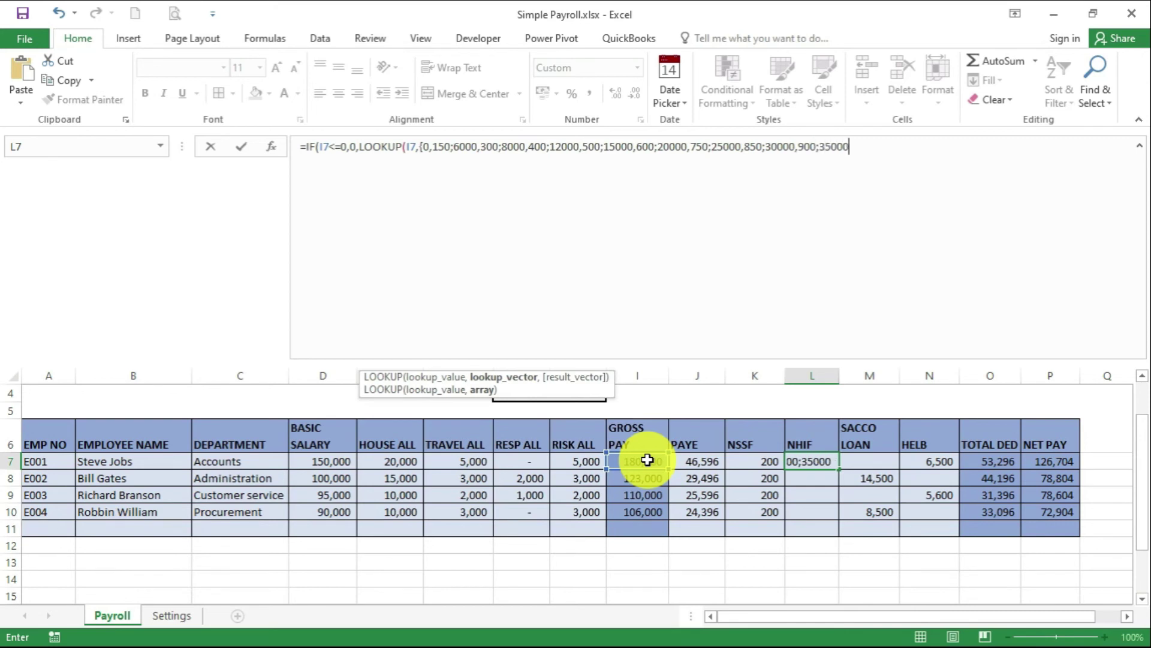
type(",950;40000,")
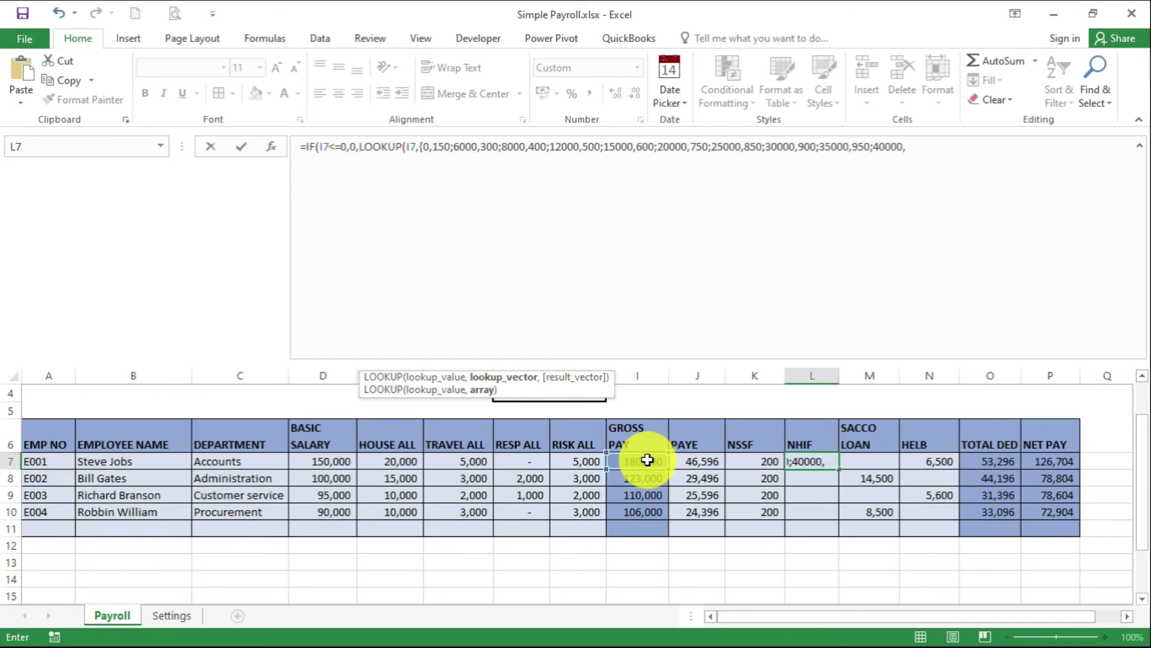
type("1000;45000,")
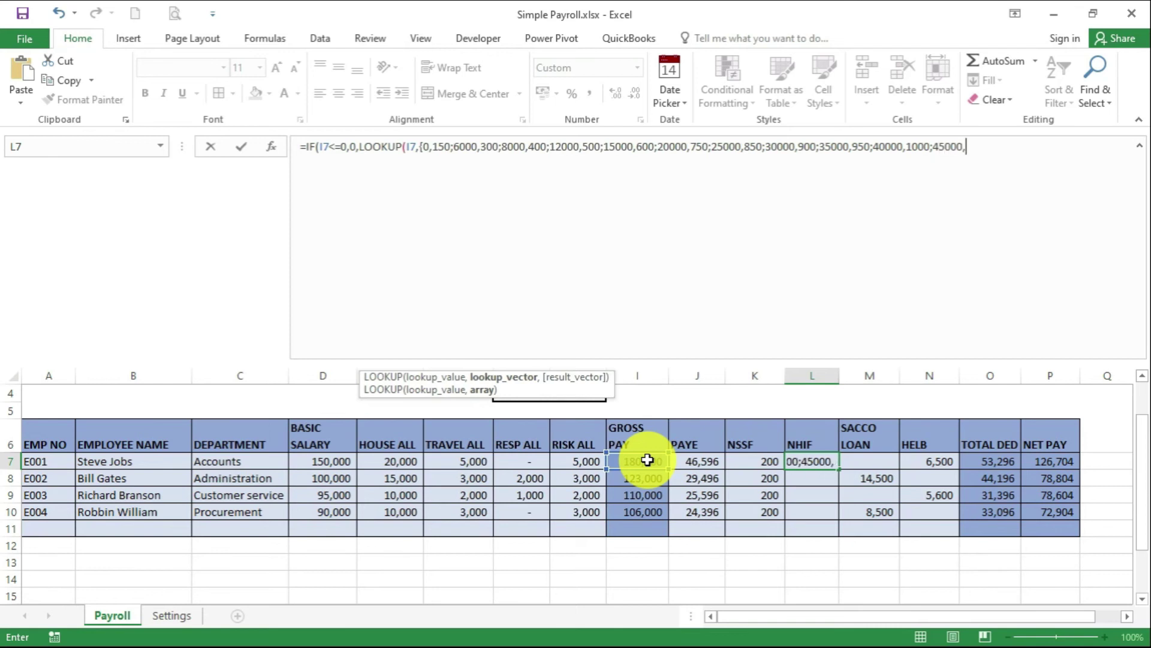
type("1100;50000,")
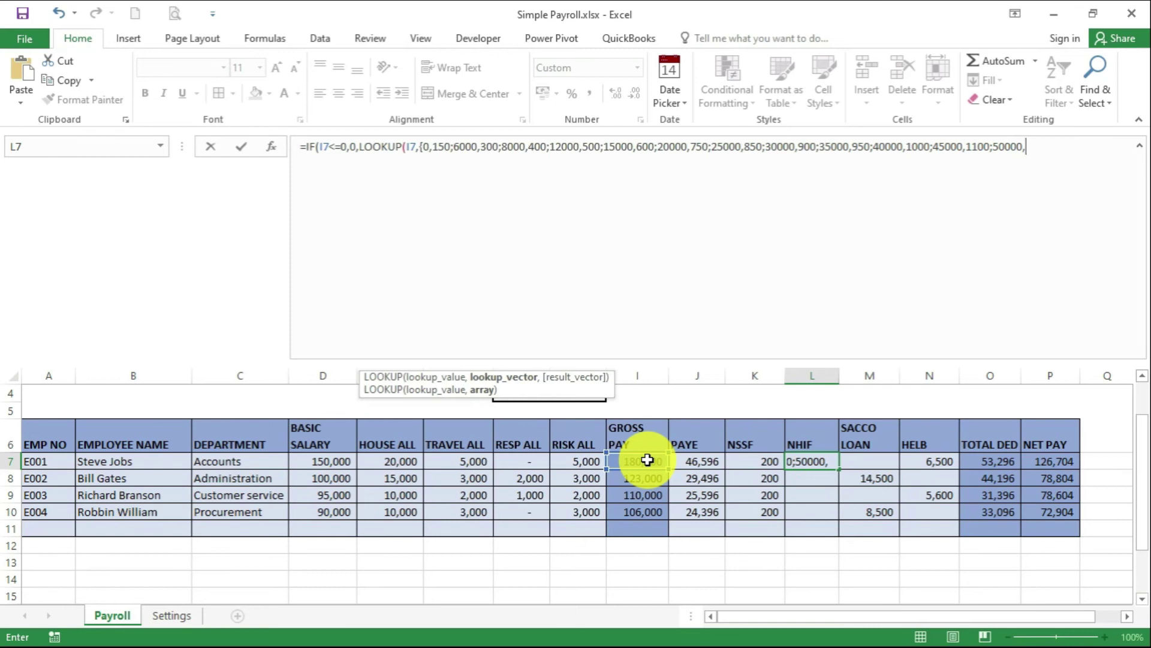
type("1200;60000,")
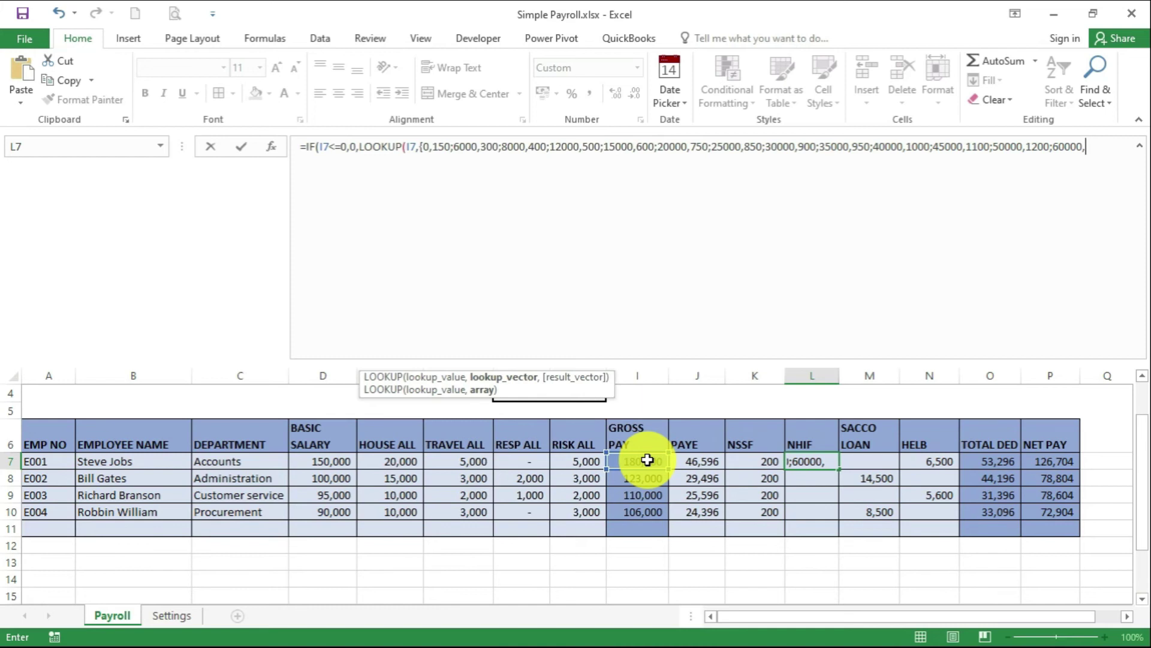
type("1300;70000,")
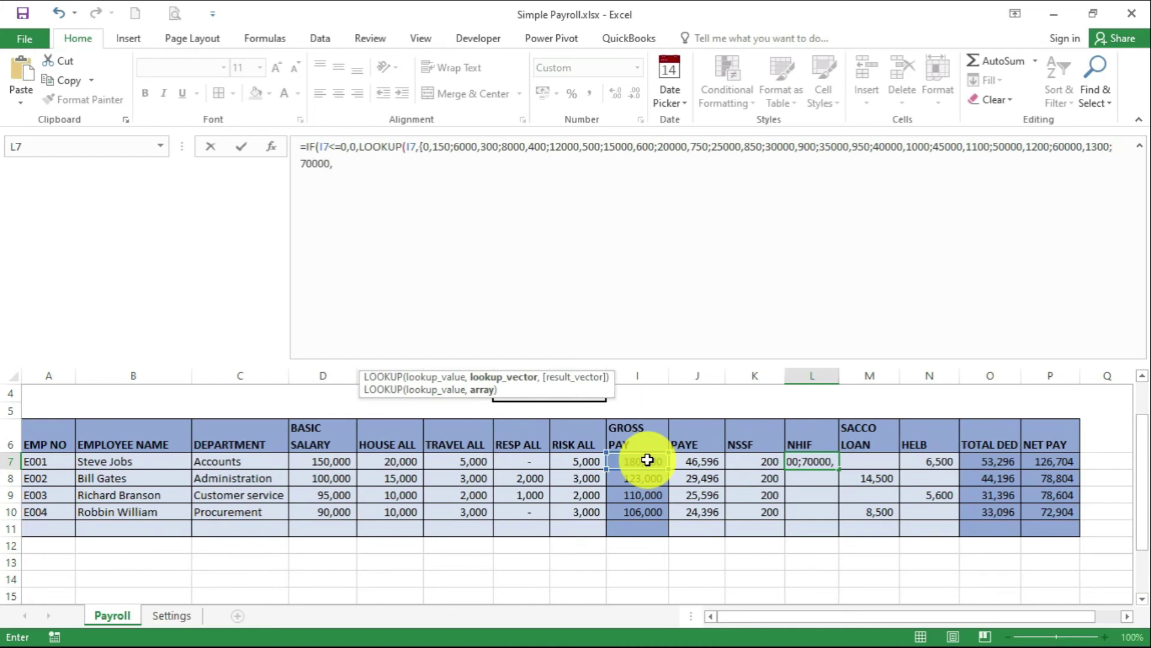
type("1400;80000,1500")
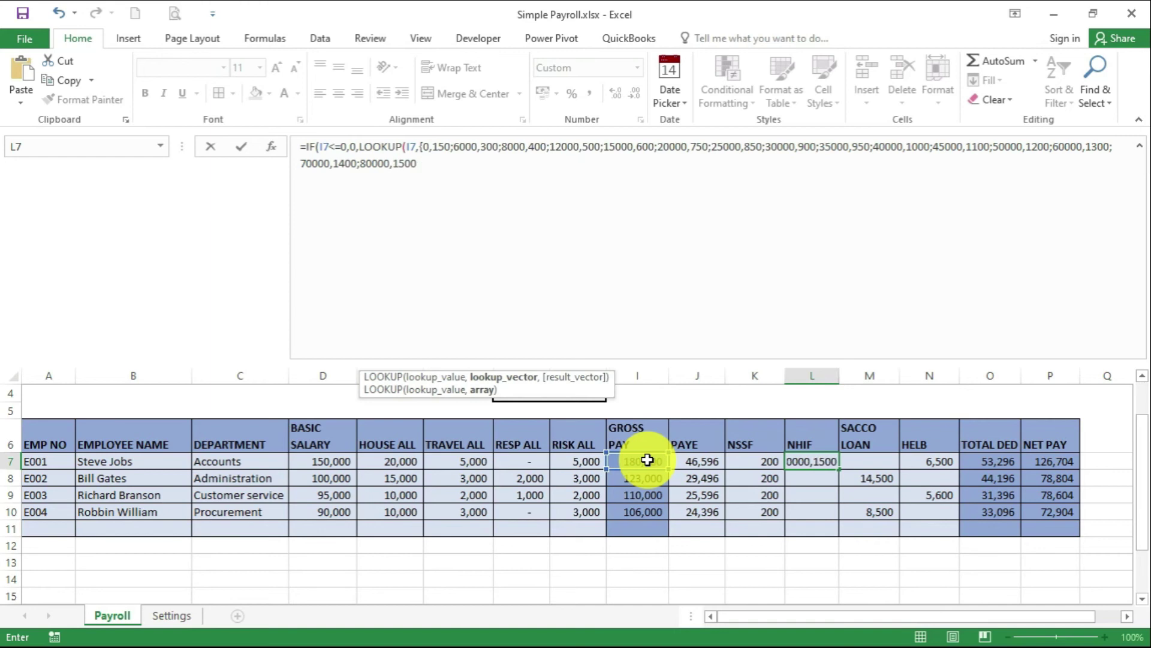
type(";90000,1600;100")
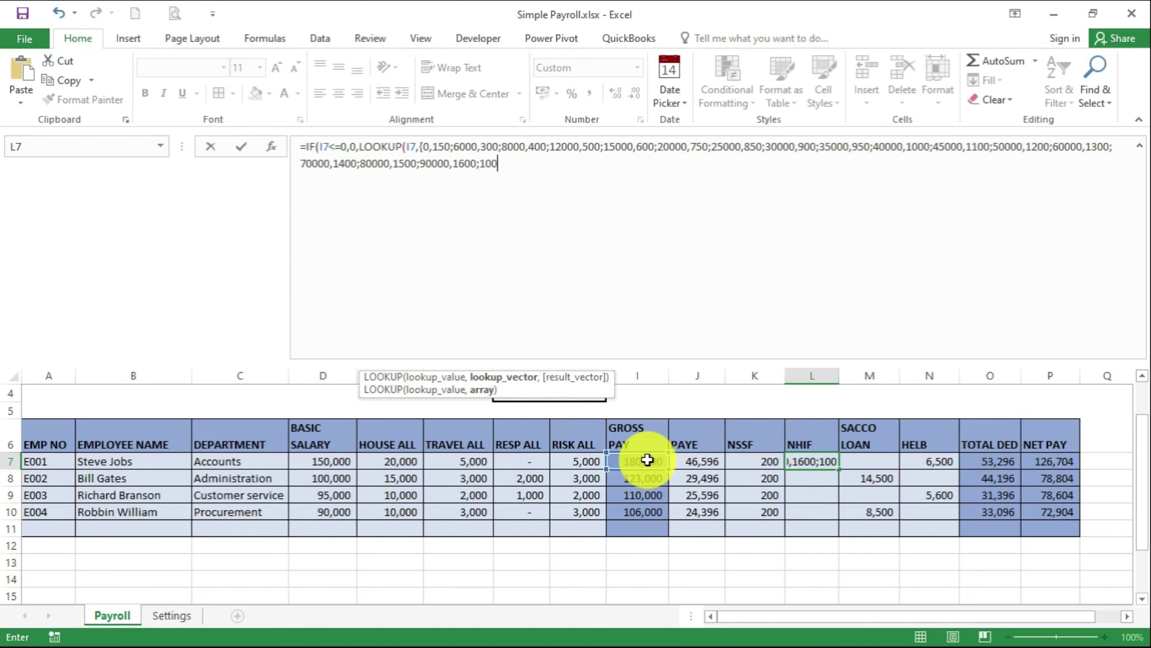
type("00,1700")
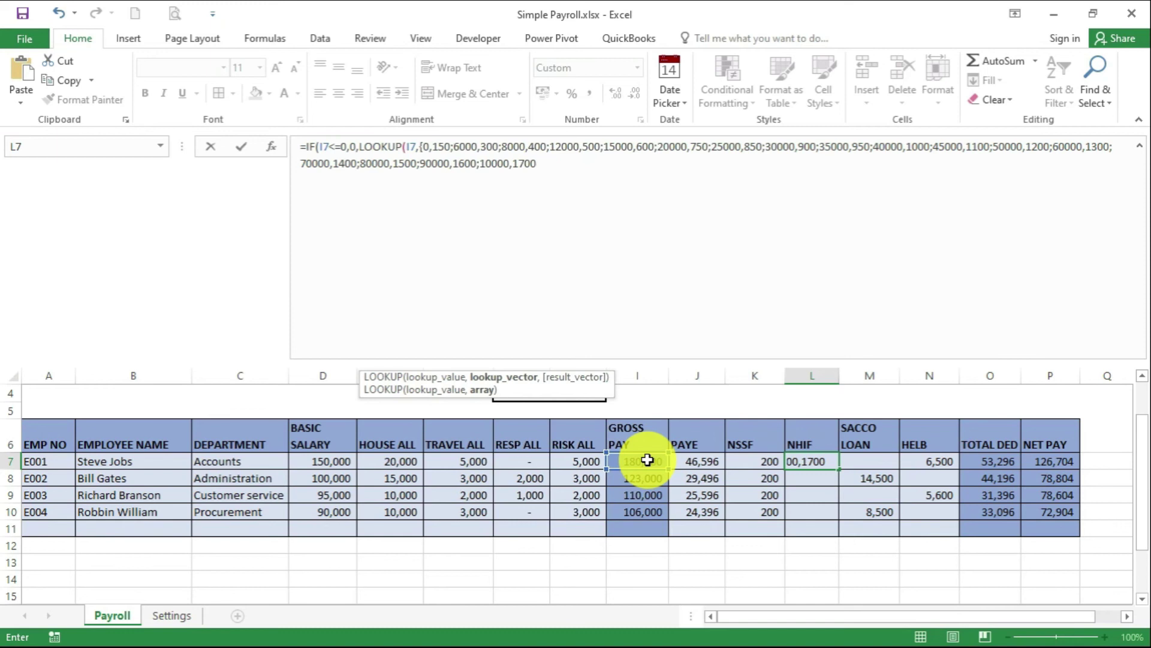
type("}))")
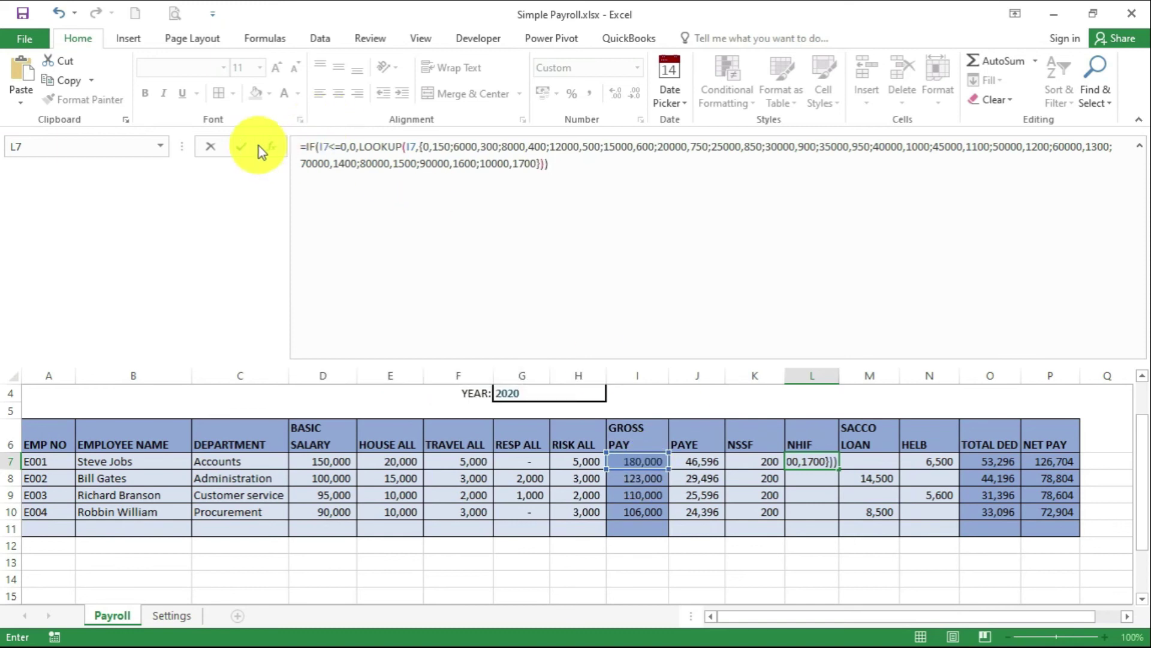
left_click(243, 150)
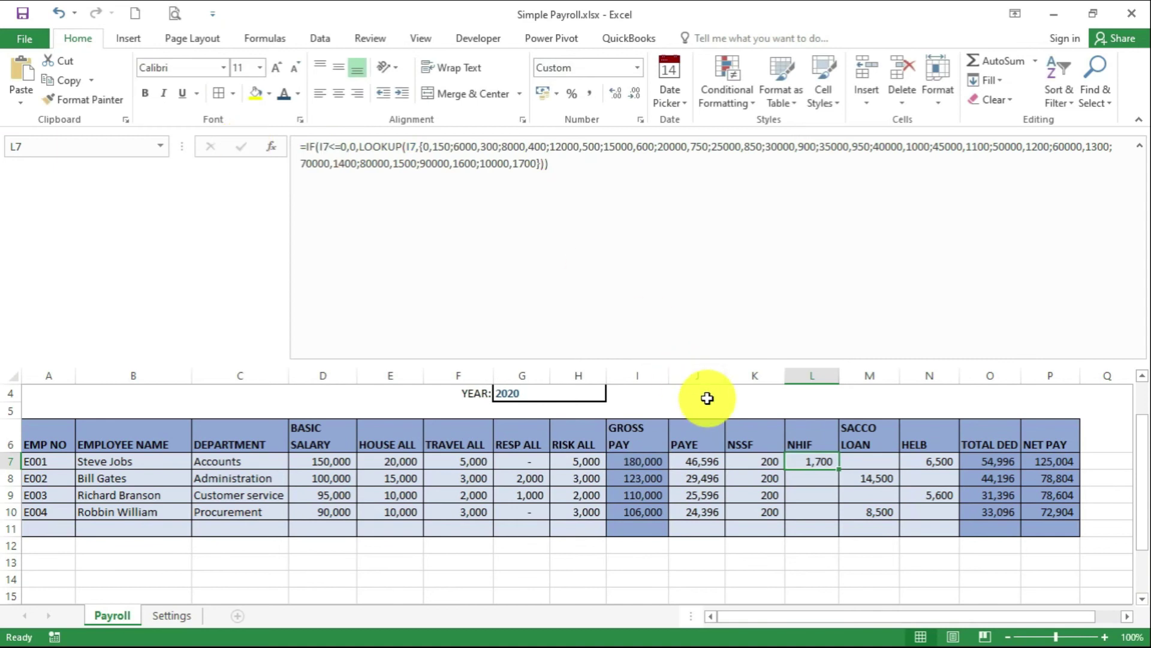
left_click_drag(838, 469, 823, 523)
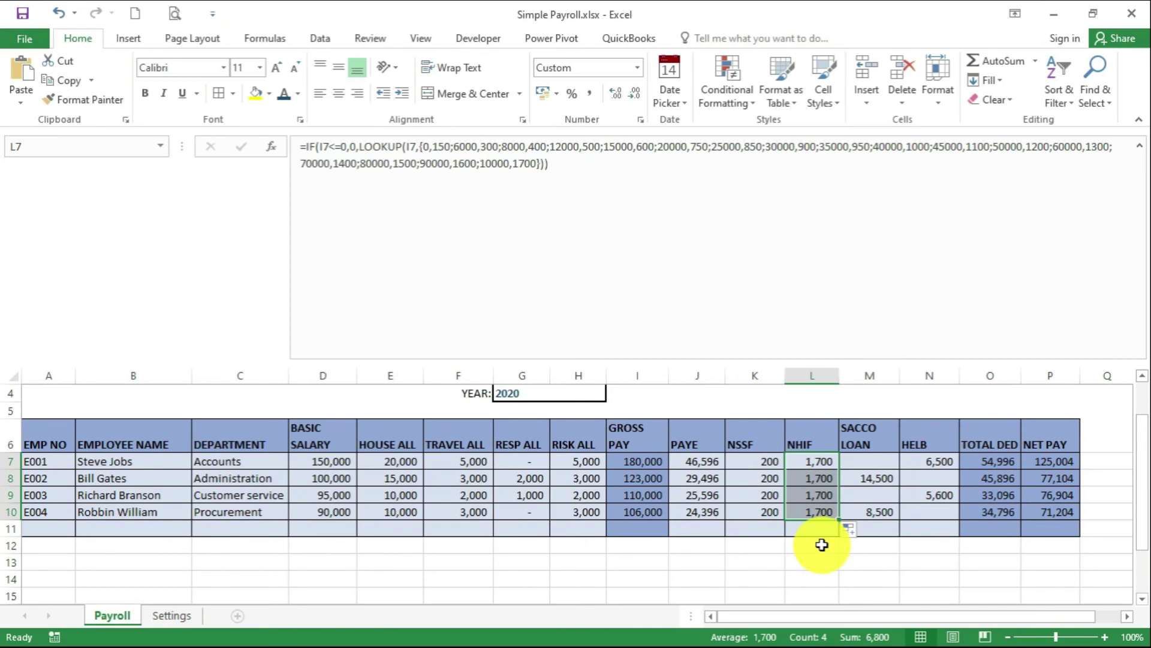
left_click(930, 478)
left_click(1140, 145)
Start row 11 with ID E005, the employee's name, and department Sales
scroll(192, 334, "up", 1)
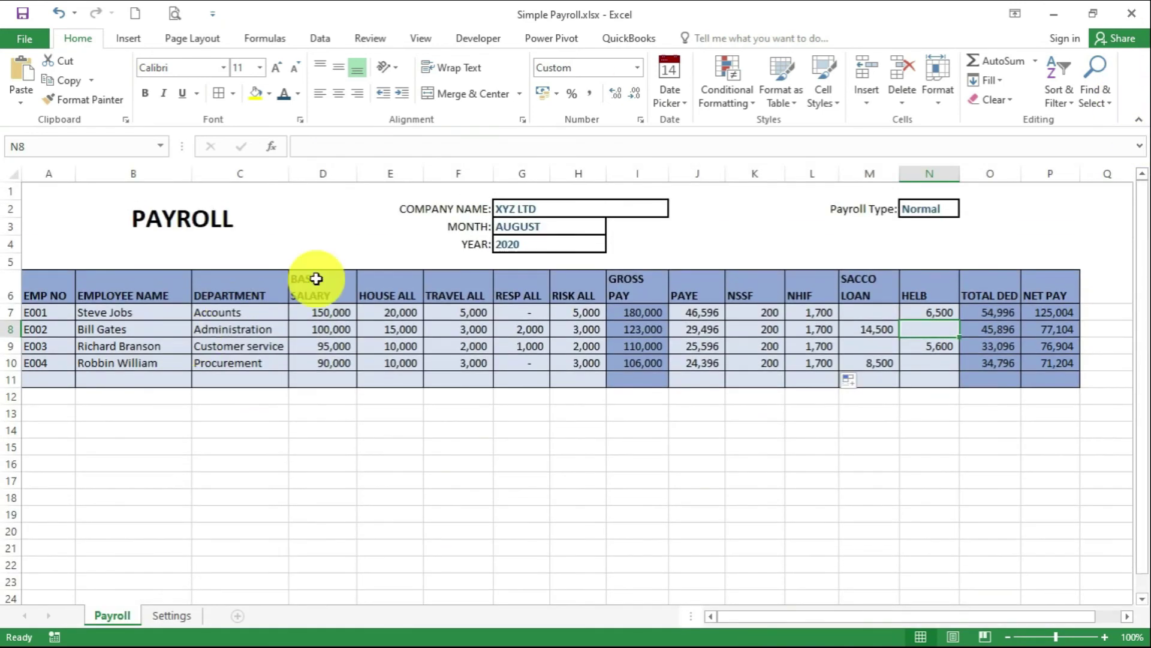
left_click(66, 380)
type("E00")
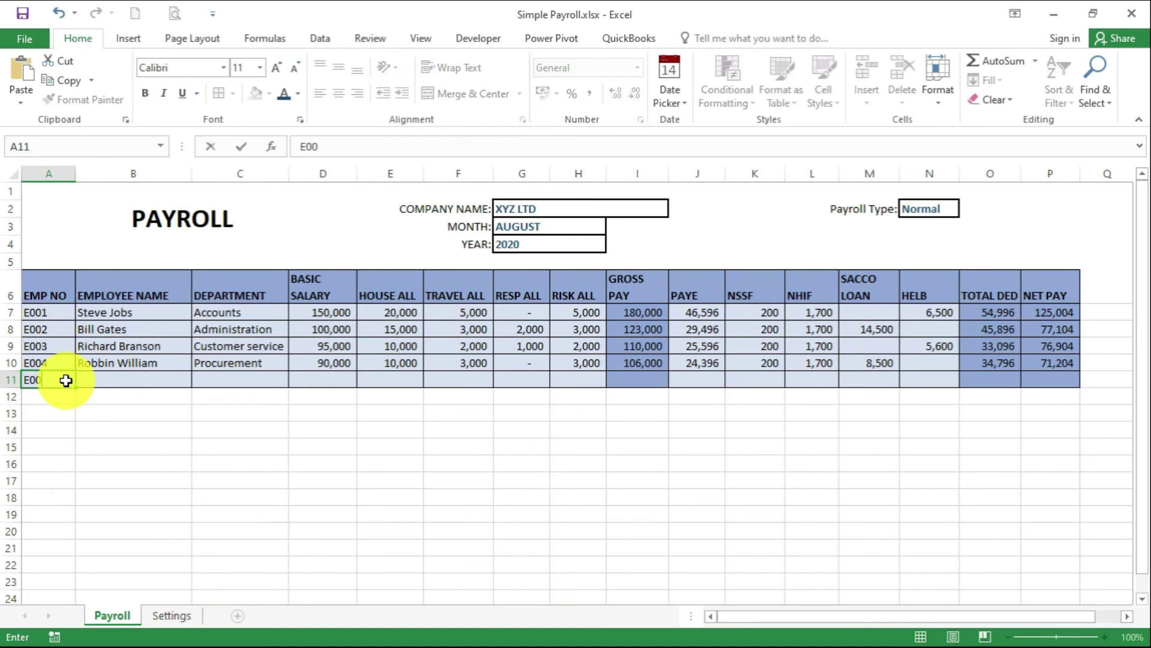
type("5")
left_click(120, 384)
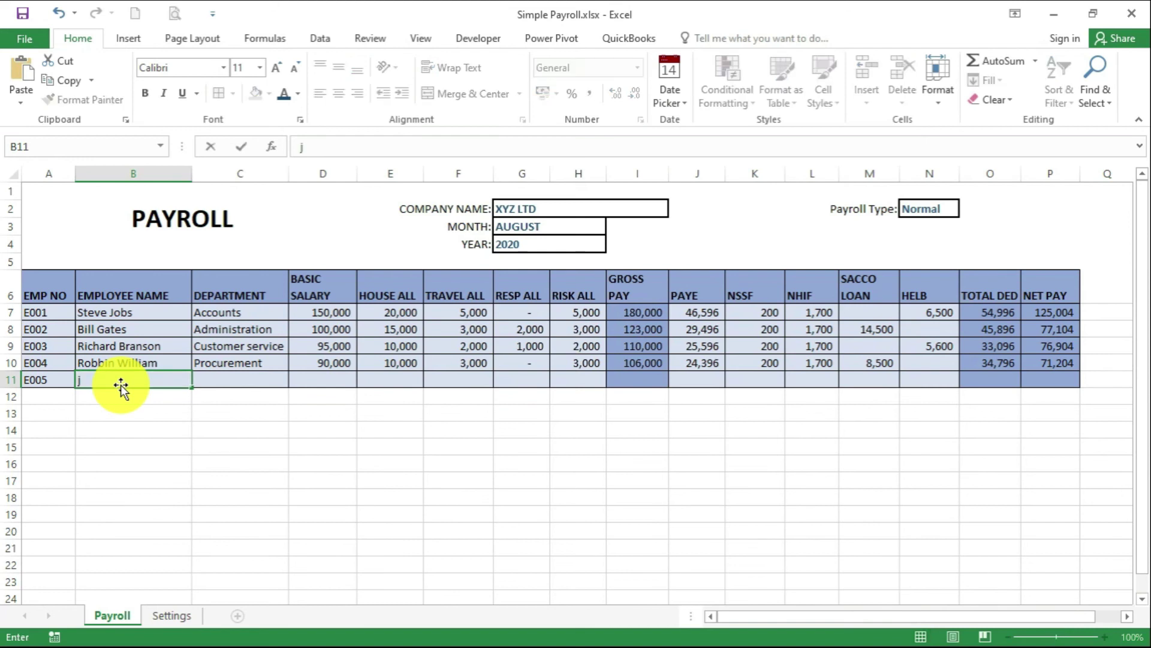
left_click(285, 381)
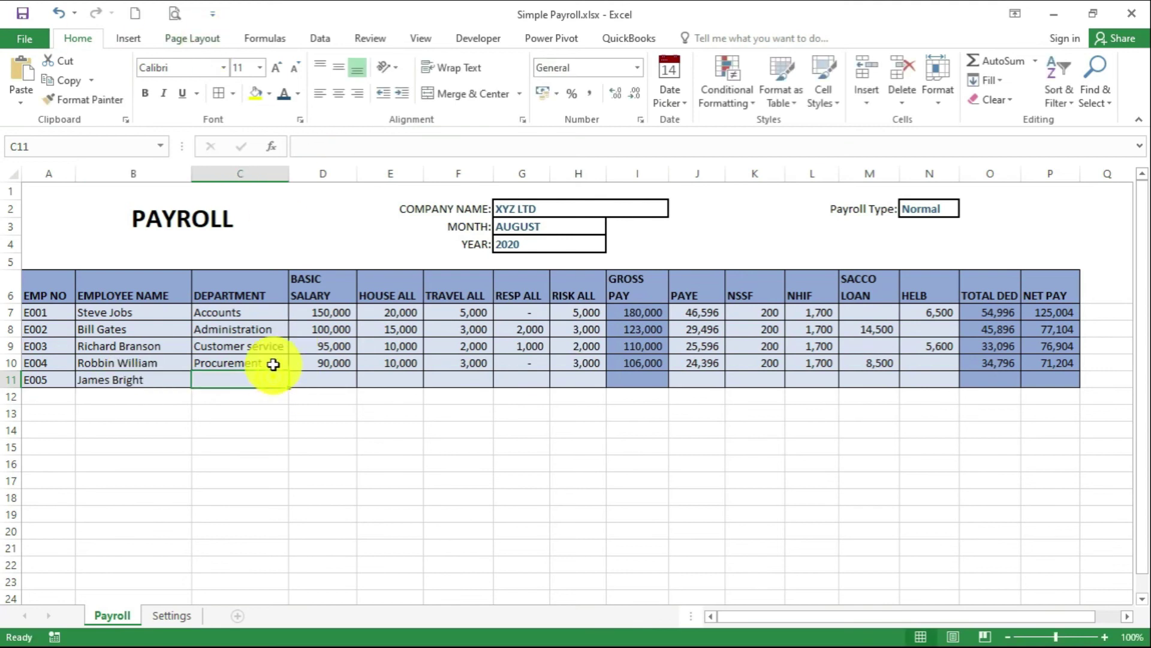
left_click(273, 362)
left_click_drag(288, 371, 277, 380)
left_click(282, 381)
left_click(296, 380)
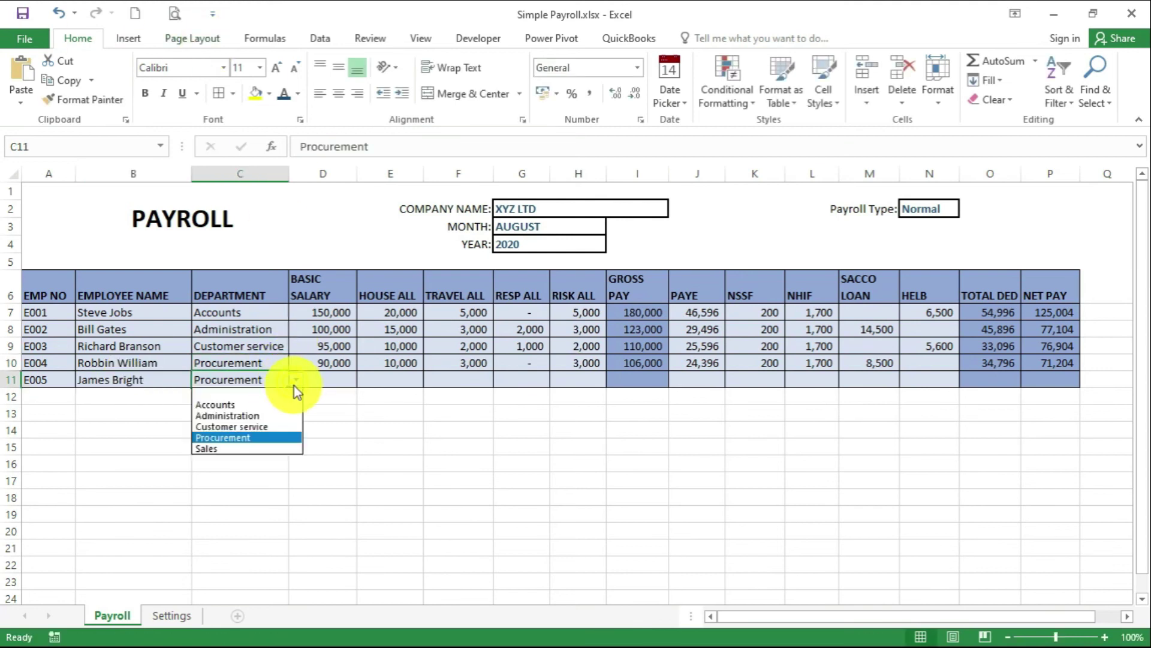
left_click(239, 448)
Enter E005's basic salary and allowances: 50000, 5000, 5000, 3000, 5000 in D11:H11
left_click(326, 379)
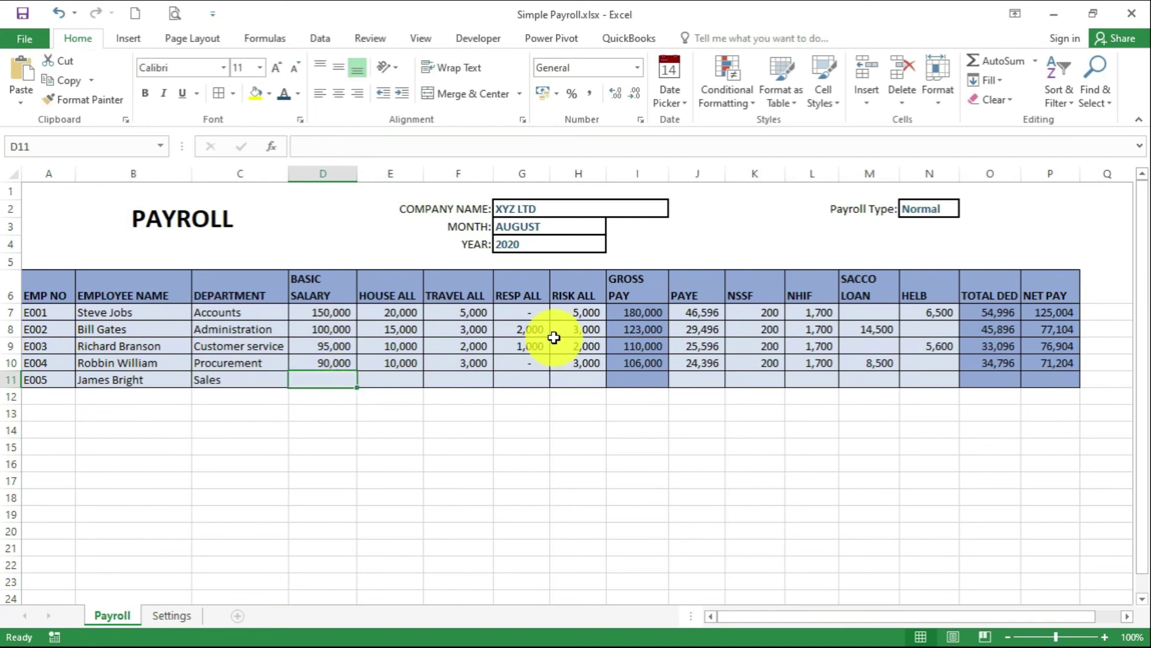
type("50000")
key("Tab")
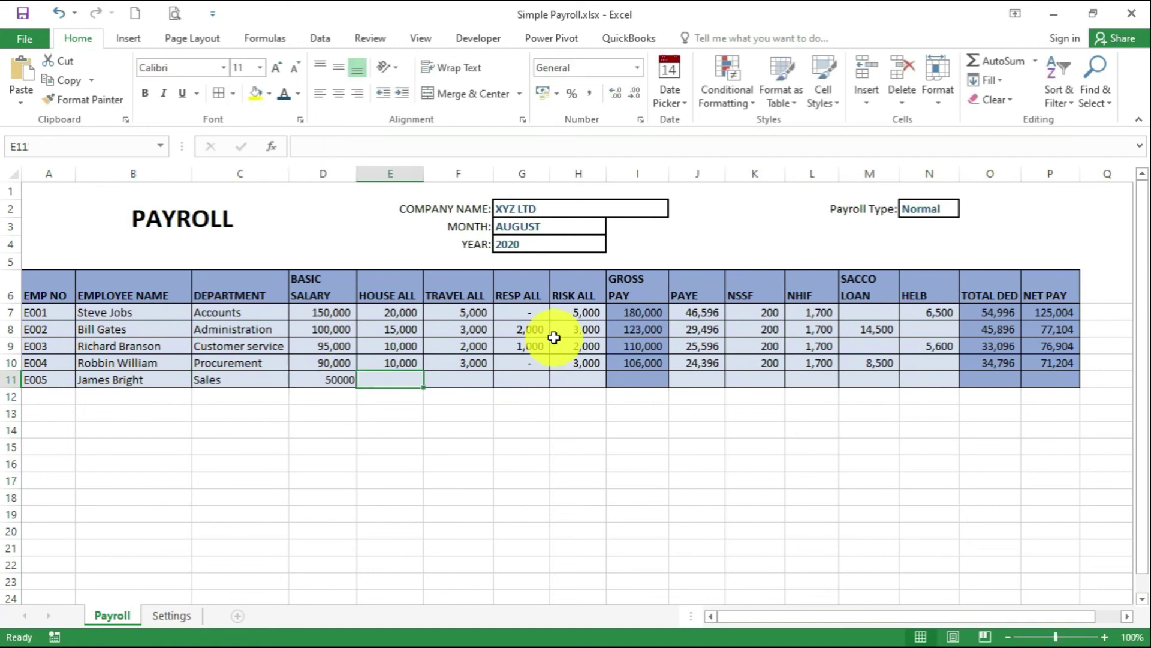
type("5000")
key("Tab")
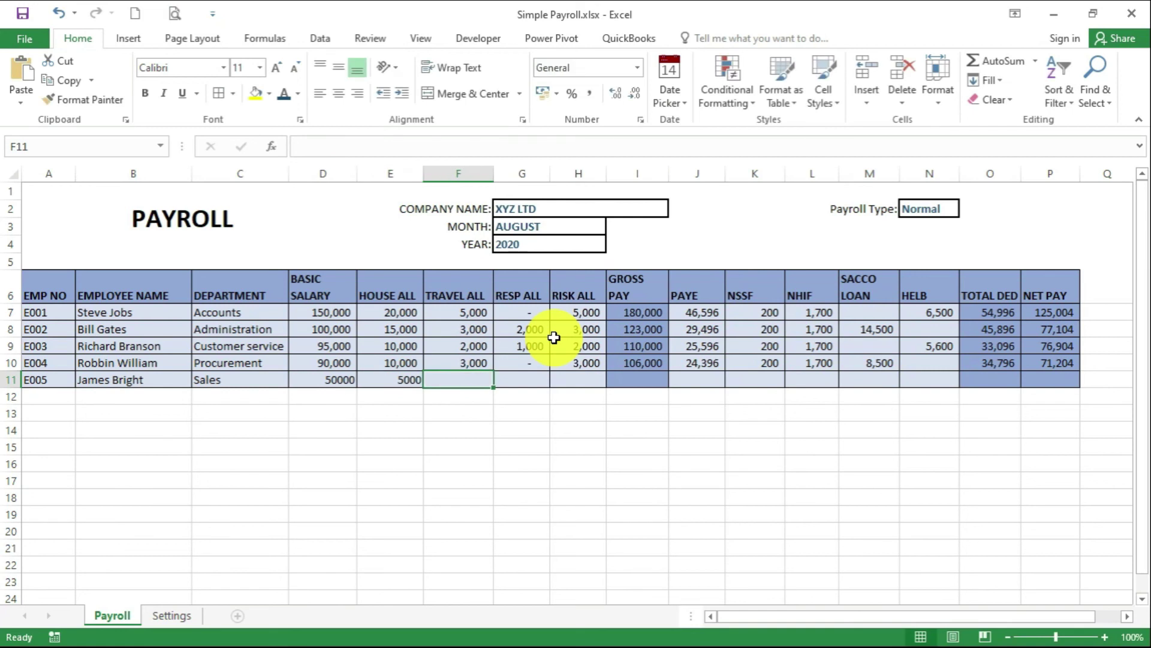
type("5000")
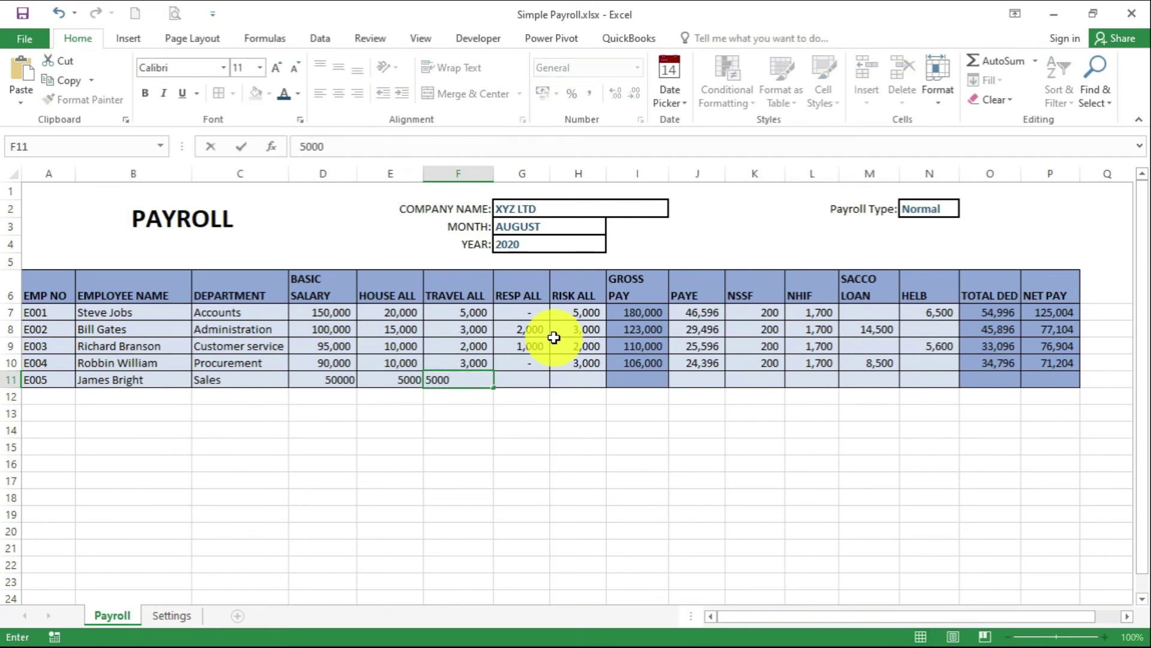
key("Tab")
type("3000")
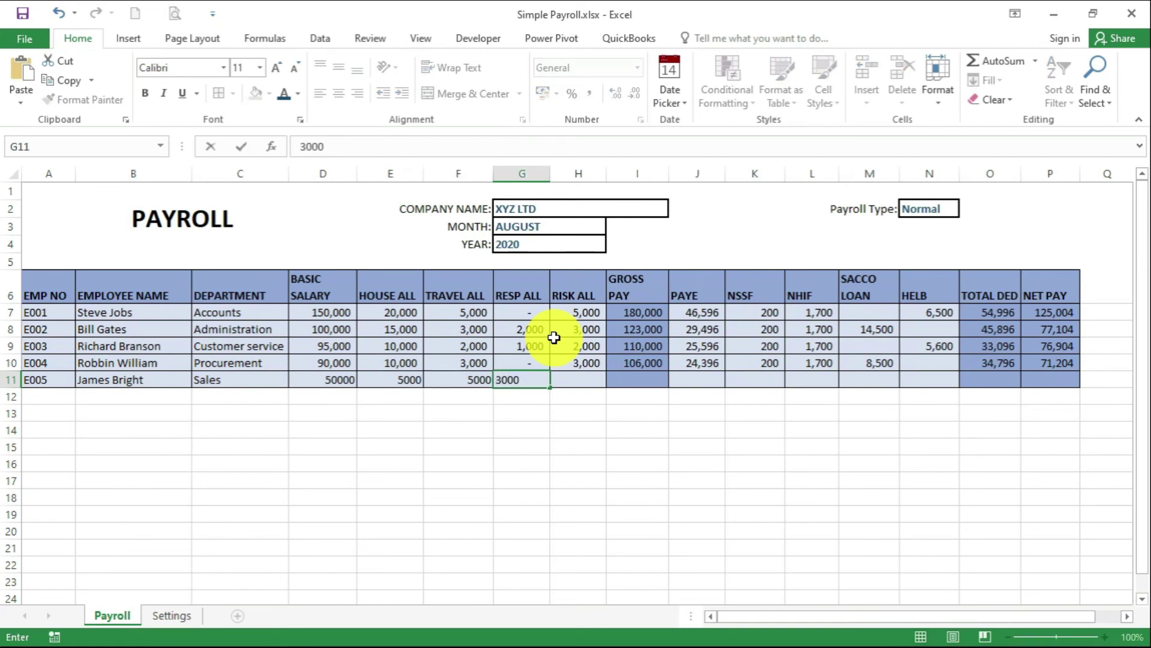
key("Tab")
type("5000")
left_click(539, 329)
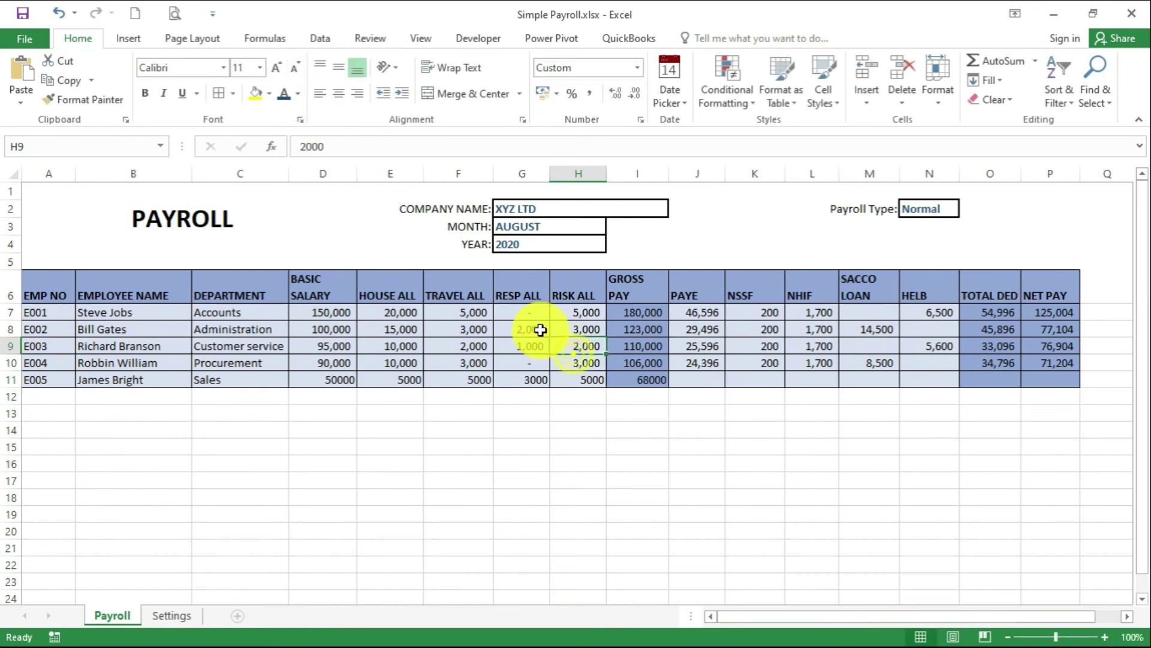
Extend the PAYE, NHIF, total deductions and net pay formulas to row 11, with NSSF 200
left_click(714, 362)
left_click_drag(726, 371, 730, 385)
left_click(764, 385)
type("200")
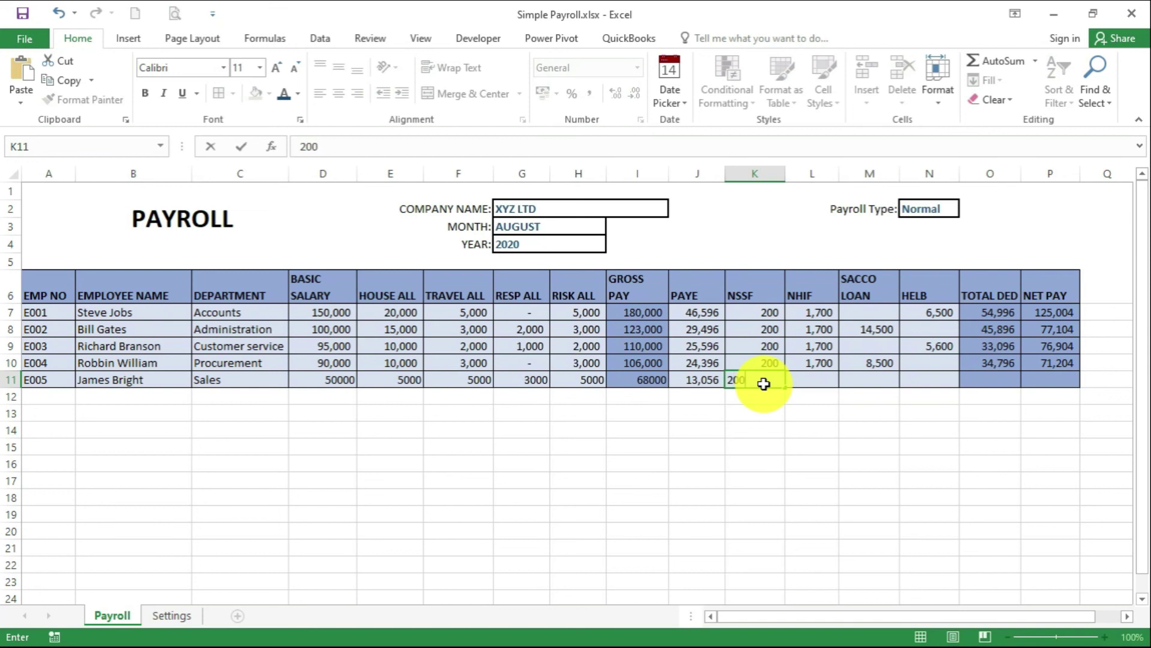
left_click(836, 363)
left_click_drag(838, 371, 840, 385)
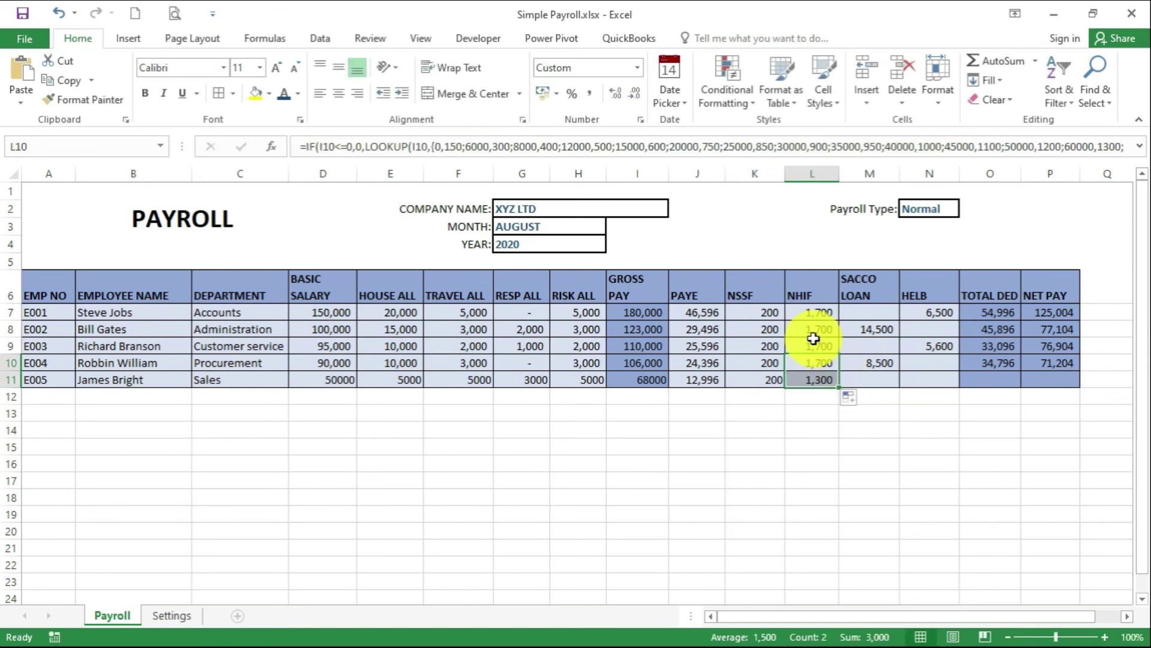
left_click_drag(996, 359, 1073, 384)
left_click(1048, 332)
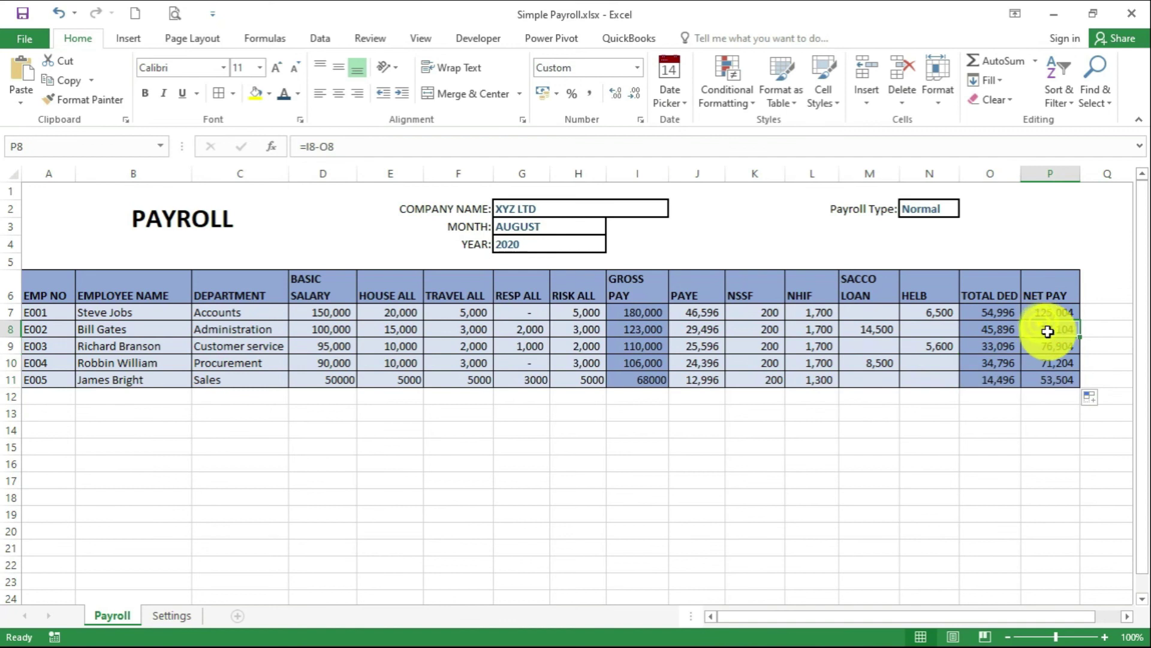
Copy row 11 into row 12 for its formatting, then clear the contents
left_click(12, 381)
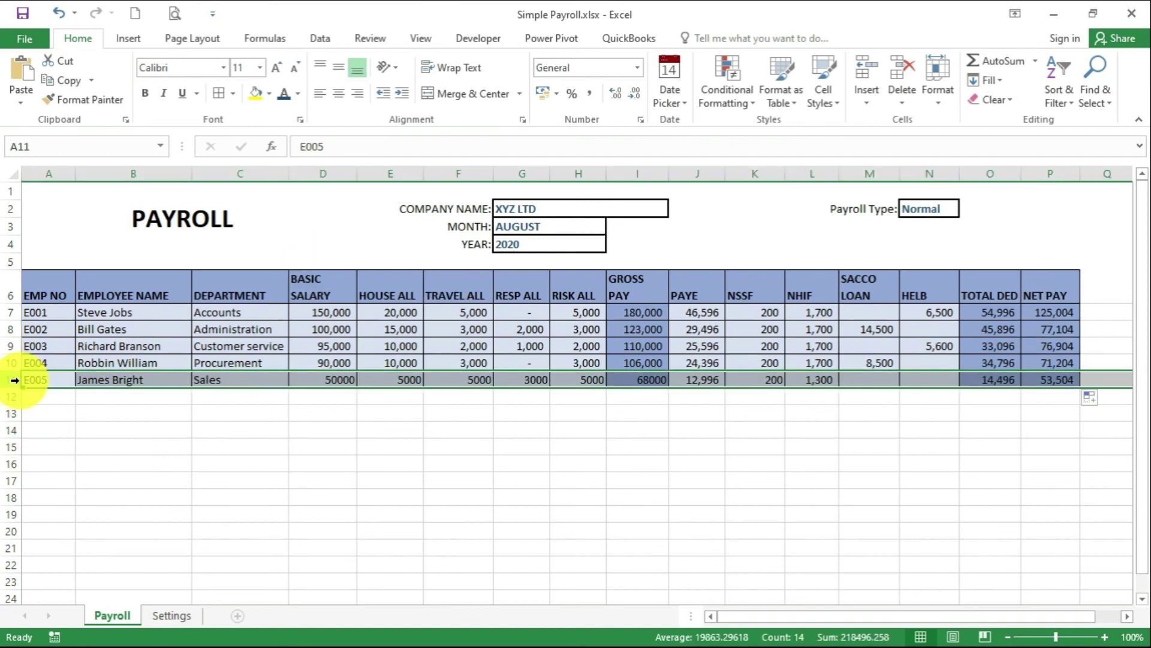
key("ctrl+c")
left_click(12, 399)
key("ctrl+v")
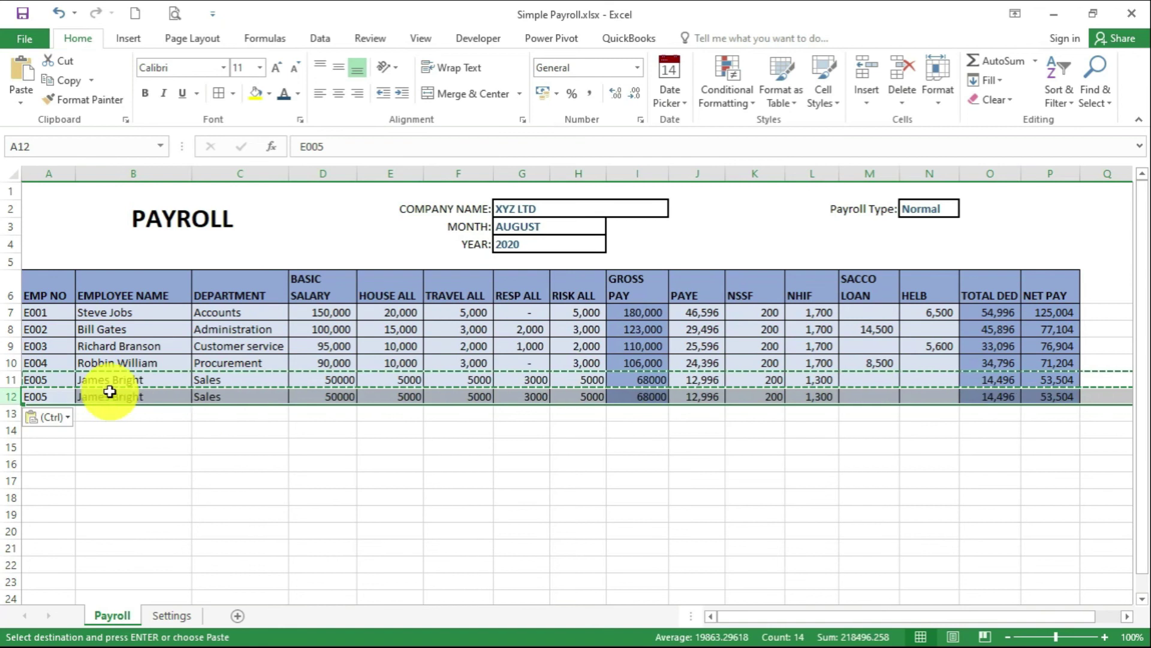
key("Delete")
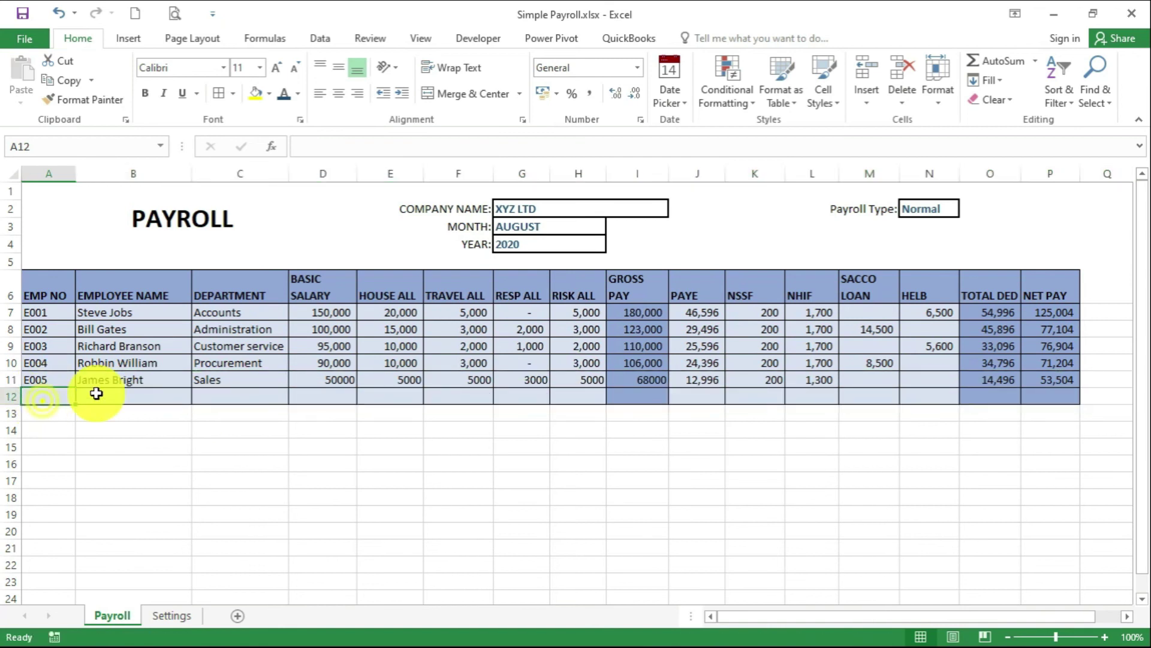
AutoSum basic salary into D12 and paste the sum formula across E12:P12
left_click_drag(337, 312, 317, 395)
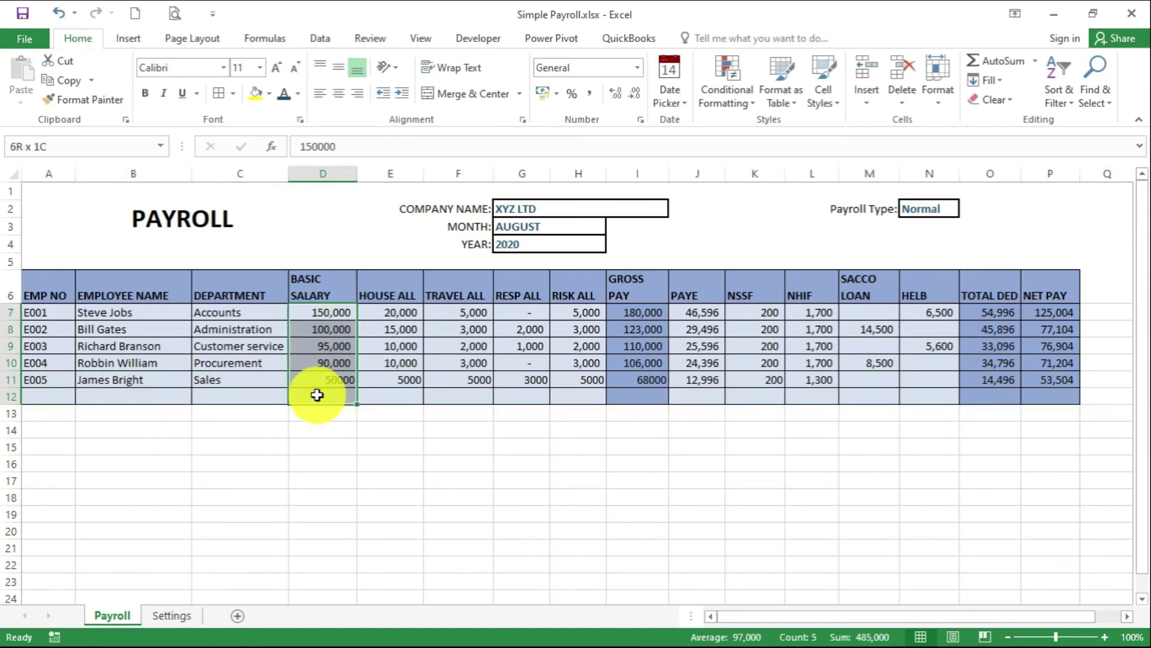
left_click(977, 58)
left_click(351, 397)
key("ctrl+c")
left_click_drag(391, 397, 1036, 395)
right_click(928, 402)
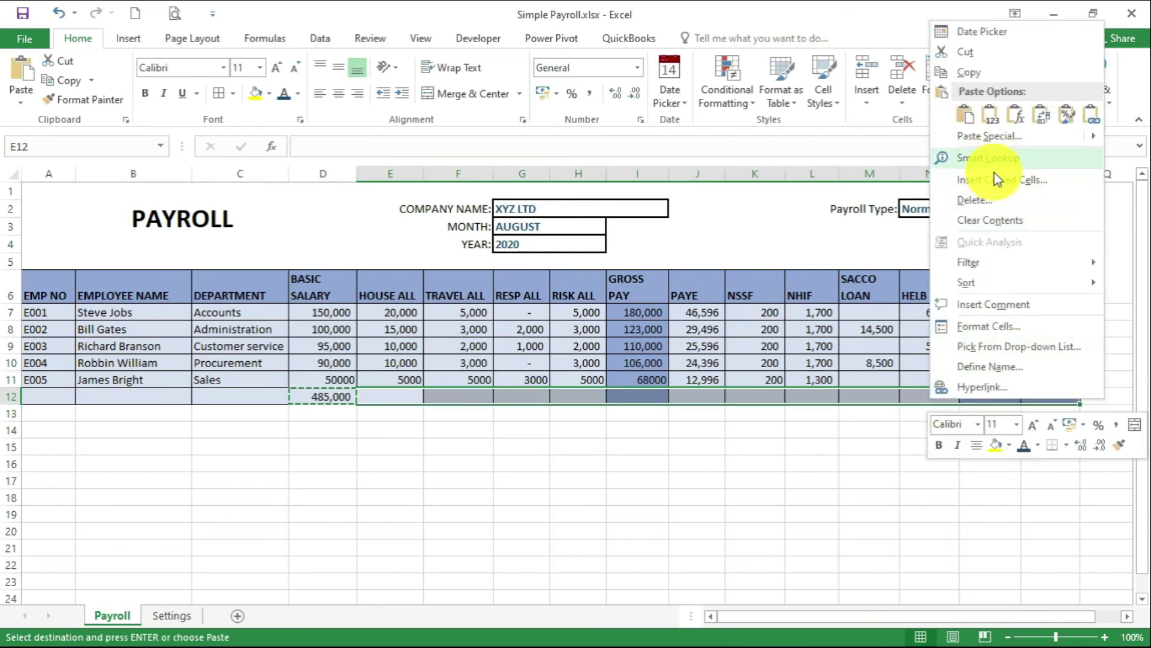
left_click(941, 142)
left_click(847, 74)
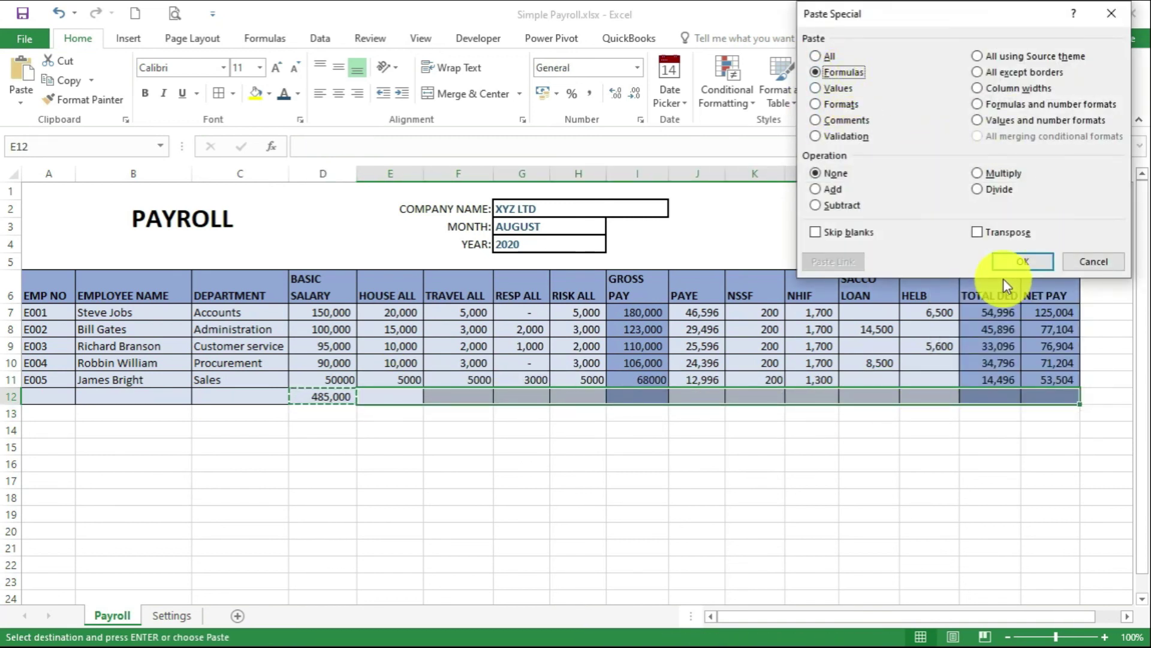
left_click(1020, 261)
Format totals row 12 bold with Comma Style and no decimals
left_click(18, 393)
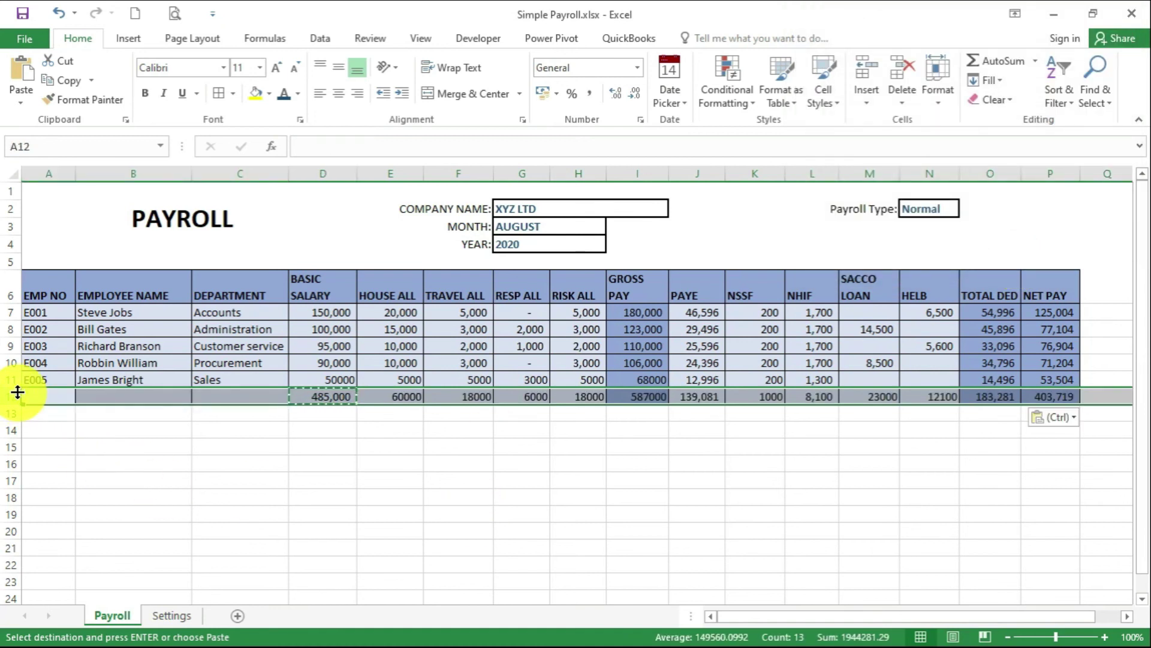
key("ctrl+b")
left_click(780, 449)
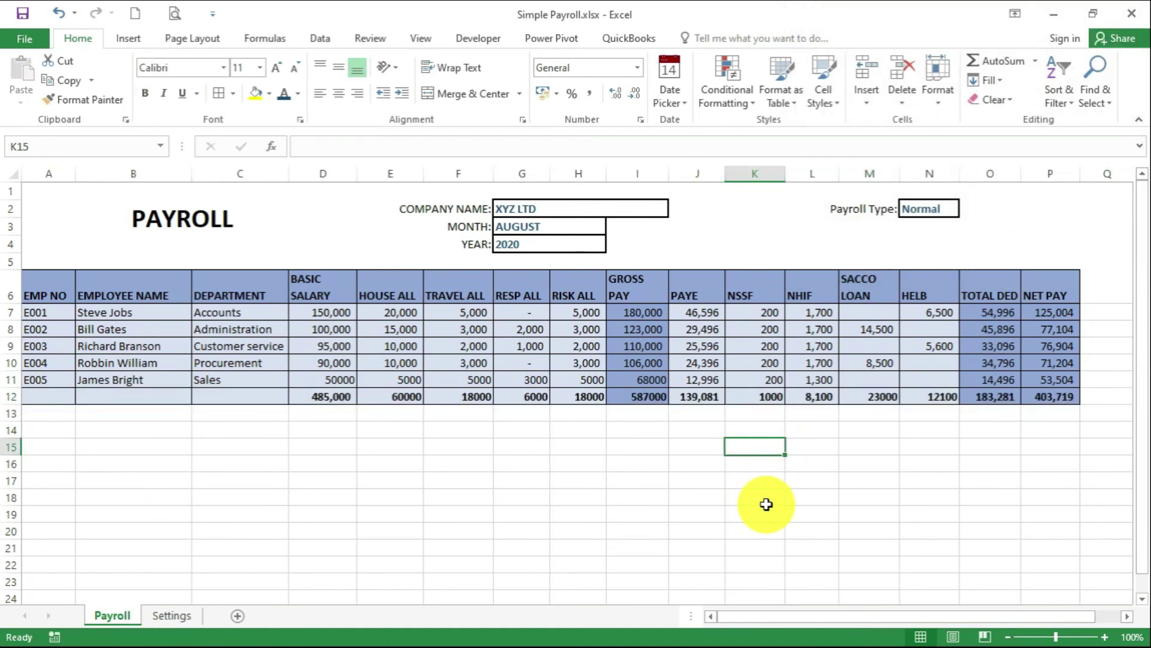
left_click(14, 396)
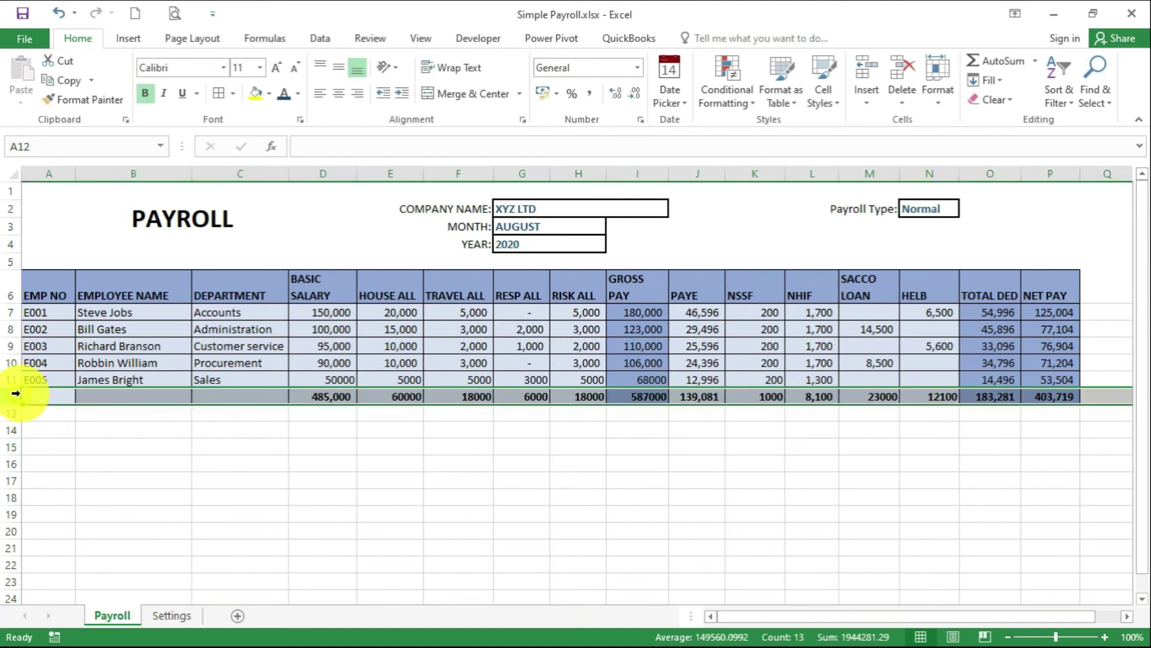
left_click(590, 93)
left_click(634, 94)
left_click(634, 100)
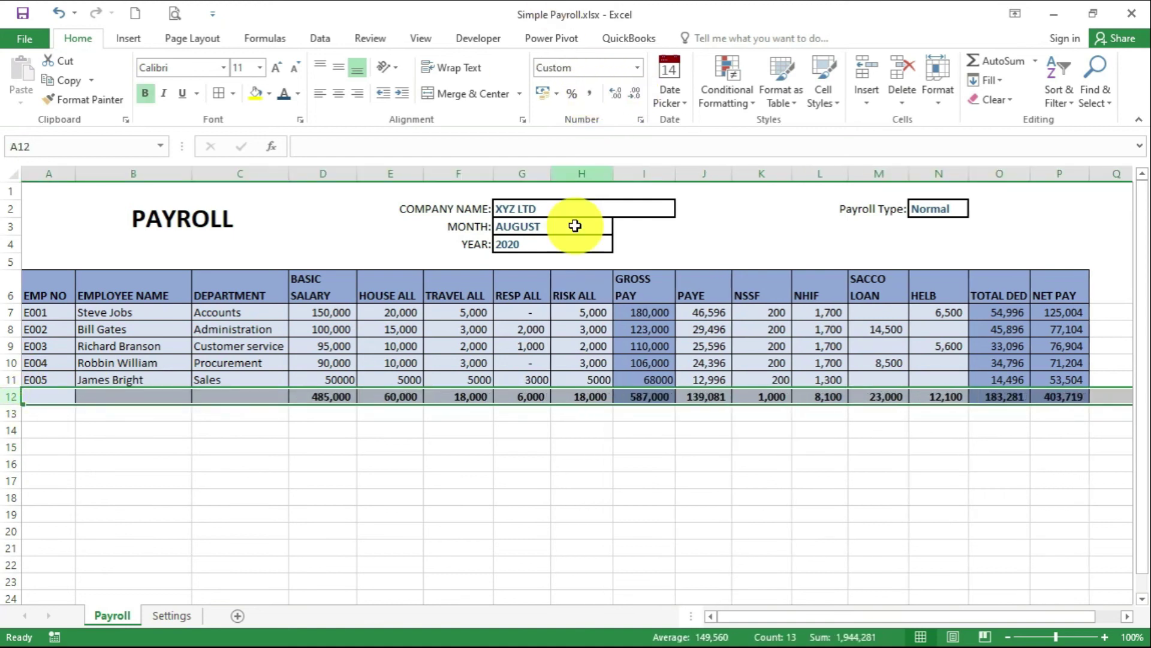
left_click(581, 429)
left_click(951, 206)
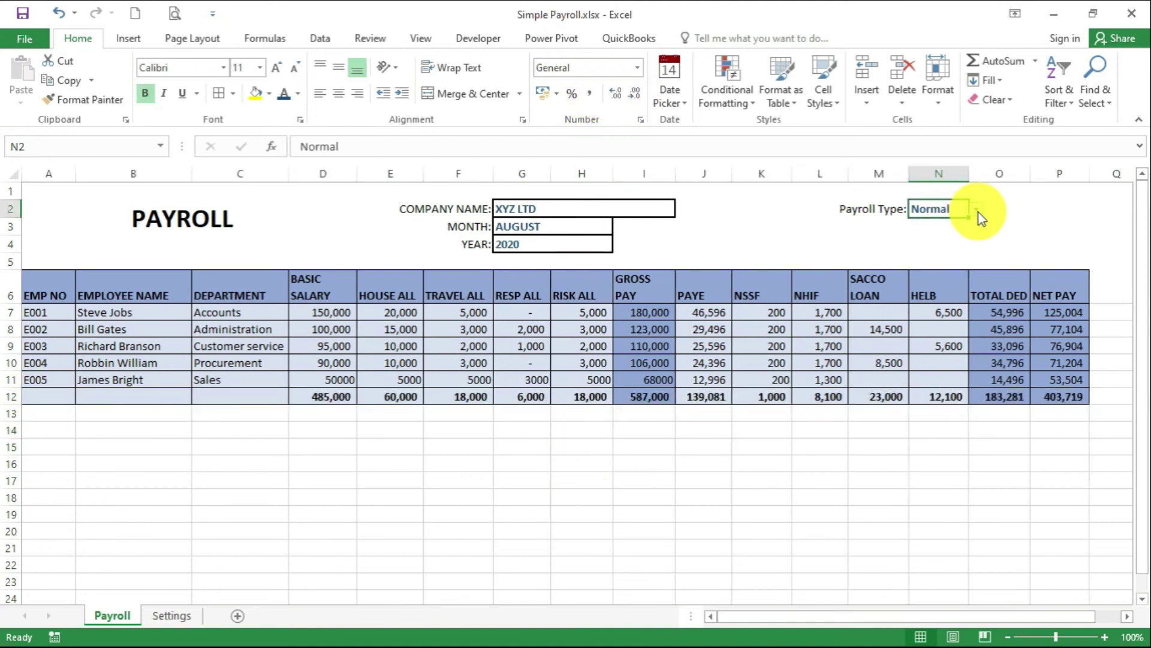
left_click(976, 209)
left_click(956, 236)
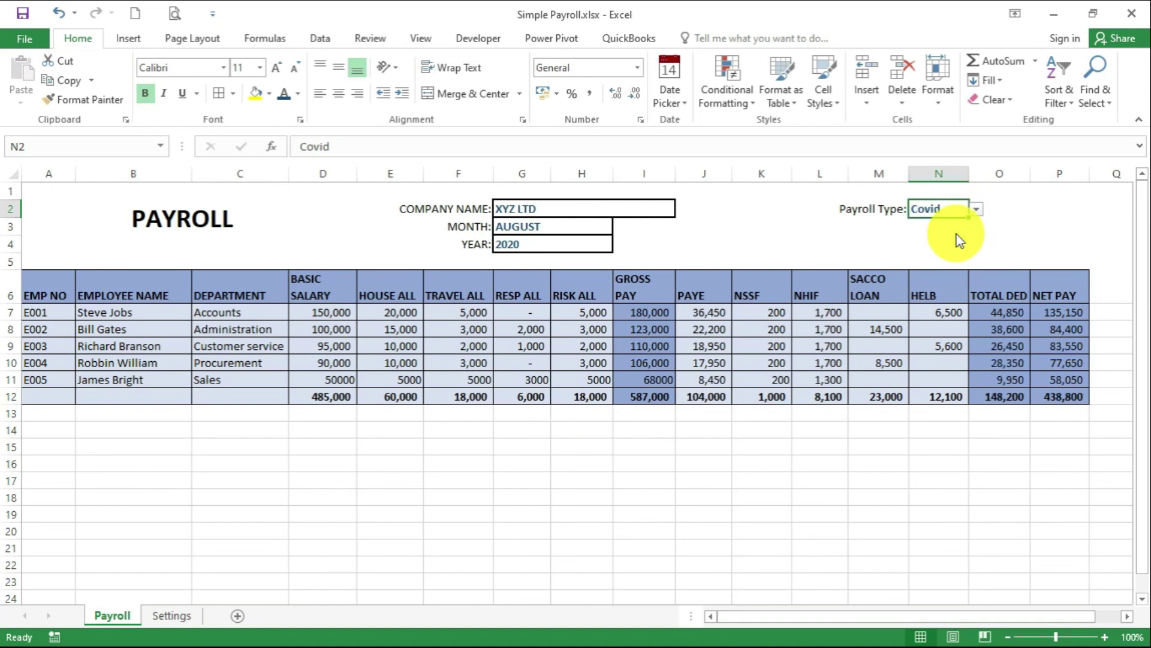
left_click(976, 209)
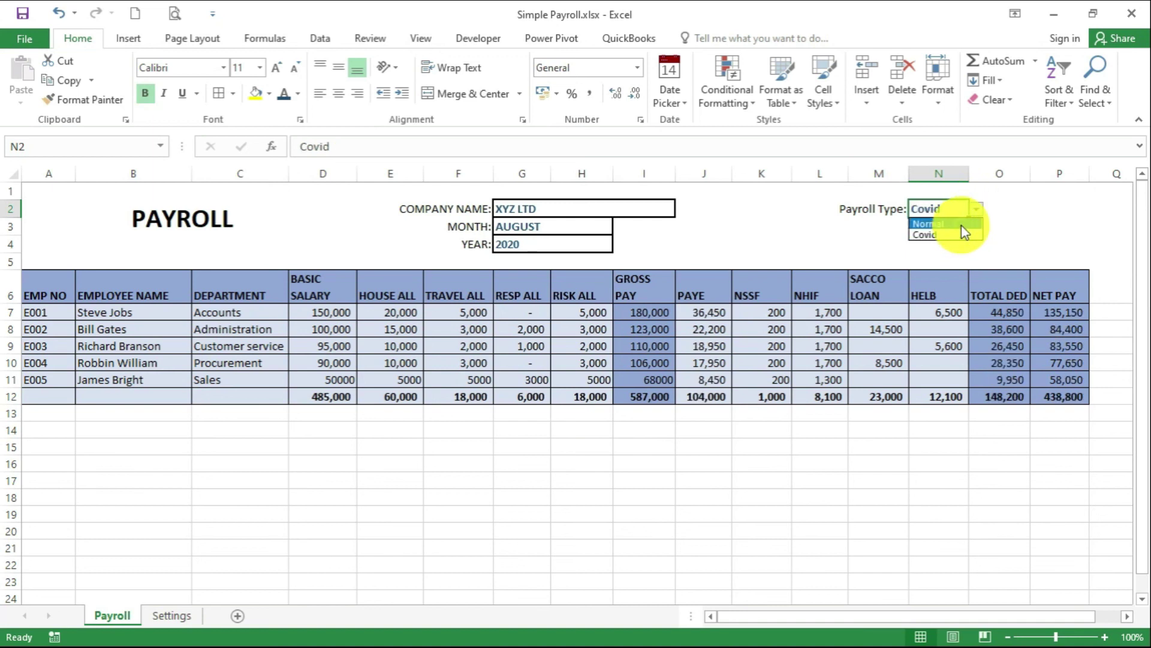
left_click(935, 224)
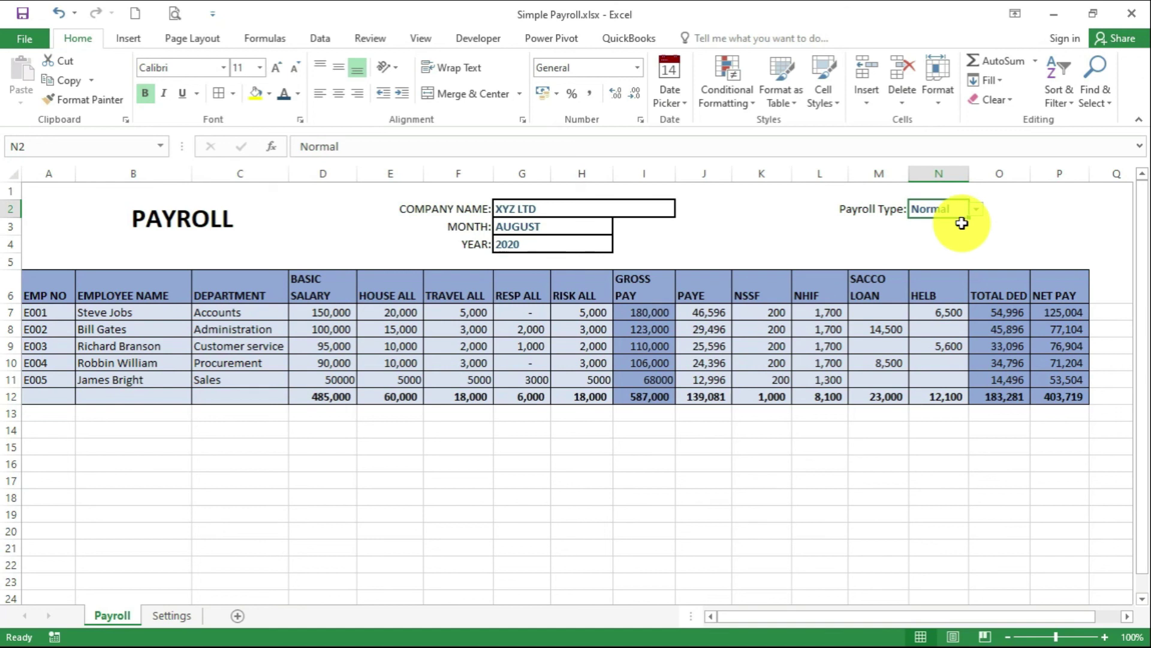